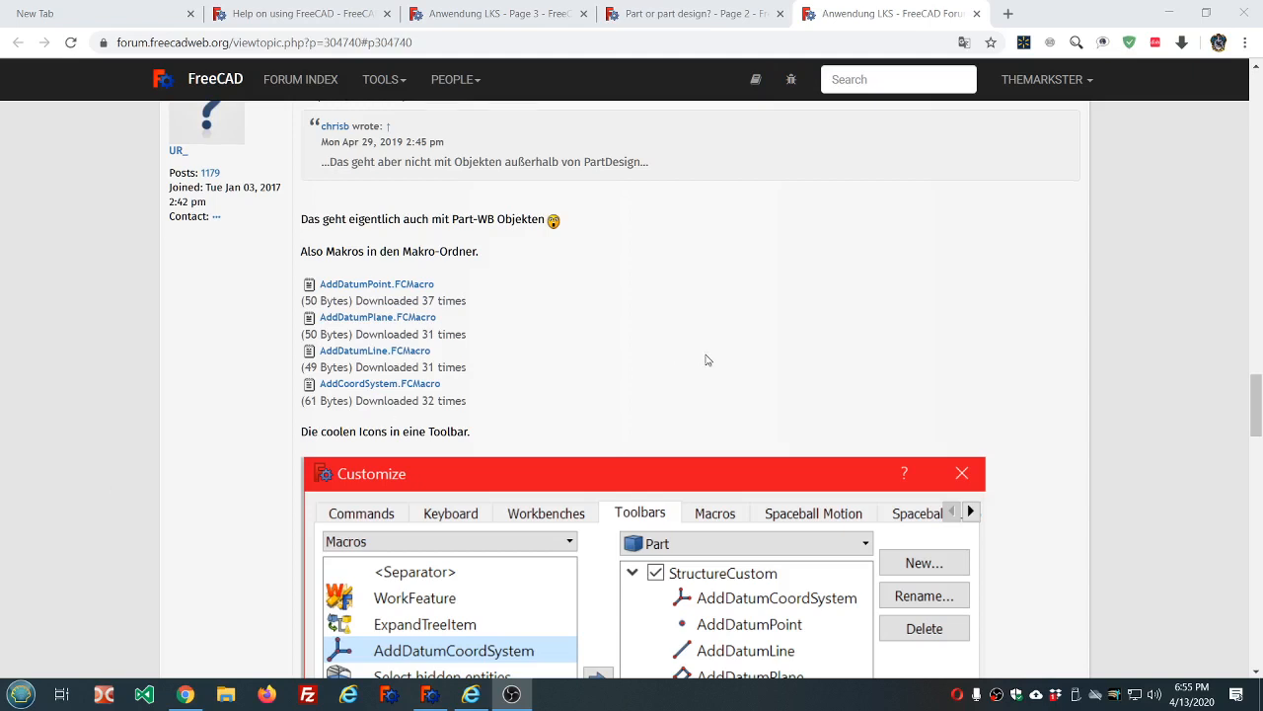
Step: Review the datum macro attachments and toolbar setup in the forum post, and check FreeCAD's version details in FreeCAD
scroll(707, 360, "up", 1)
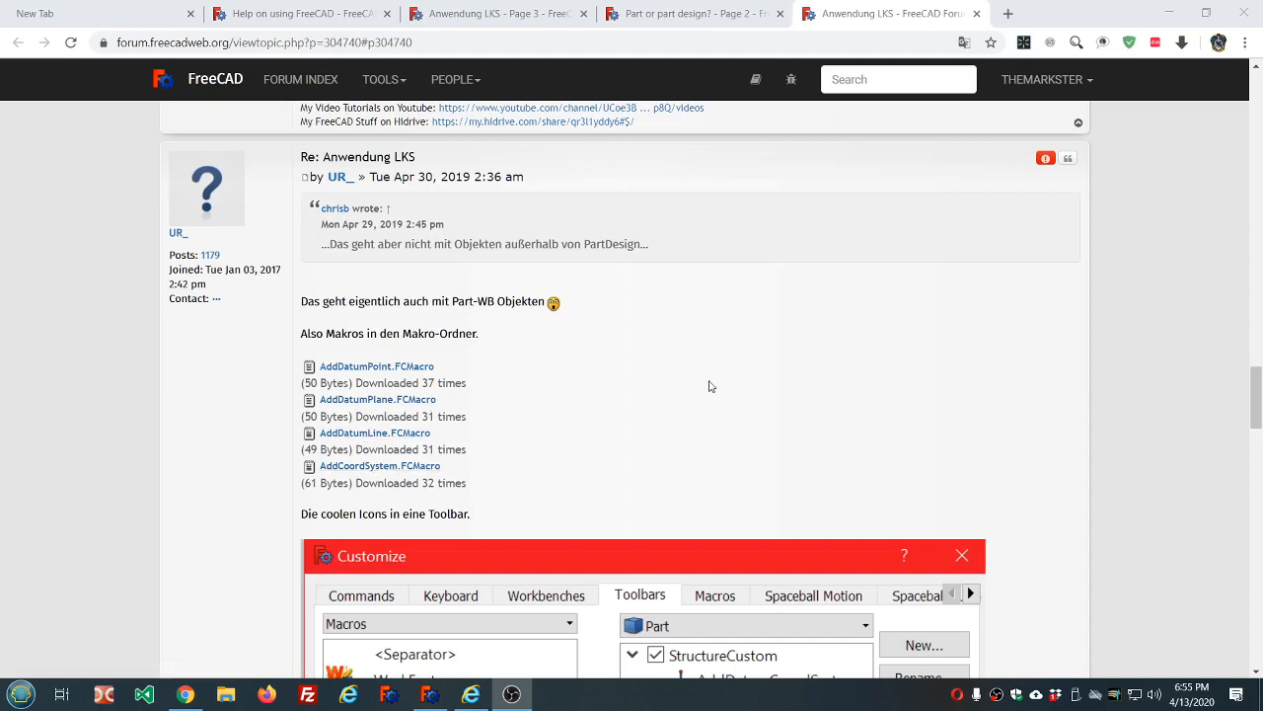
scroll(709, 386, "down", 3)
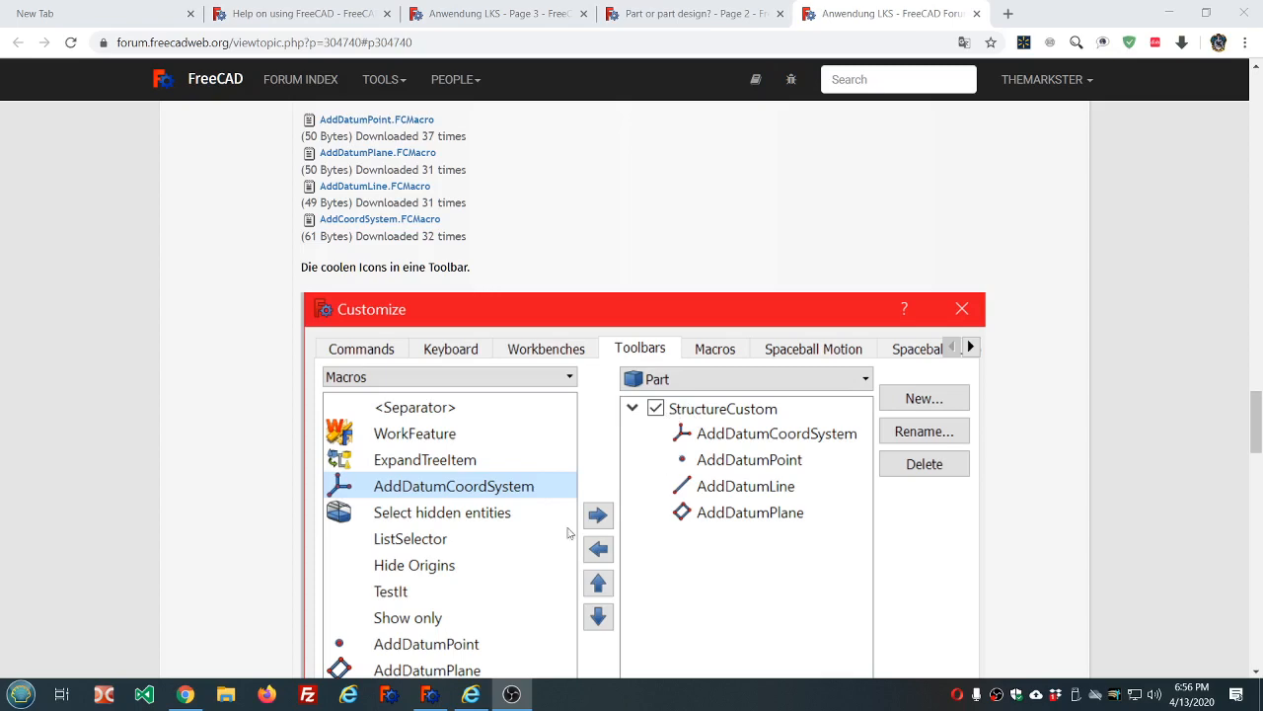
left_click(430, 693)
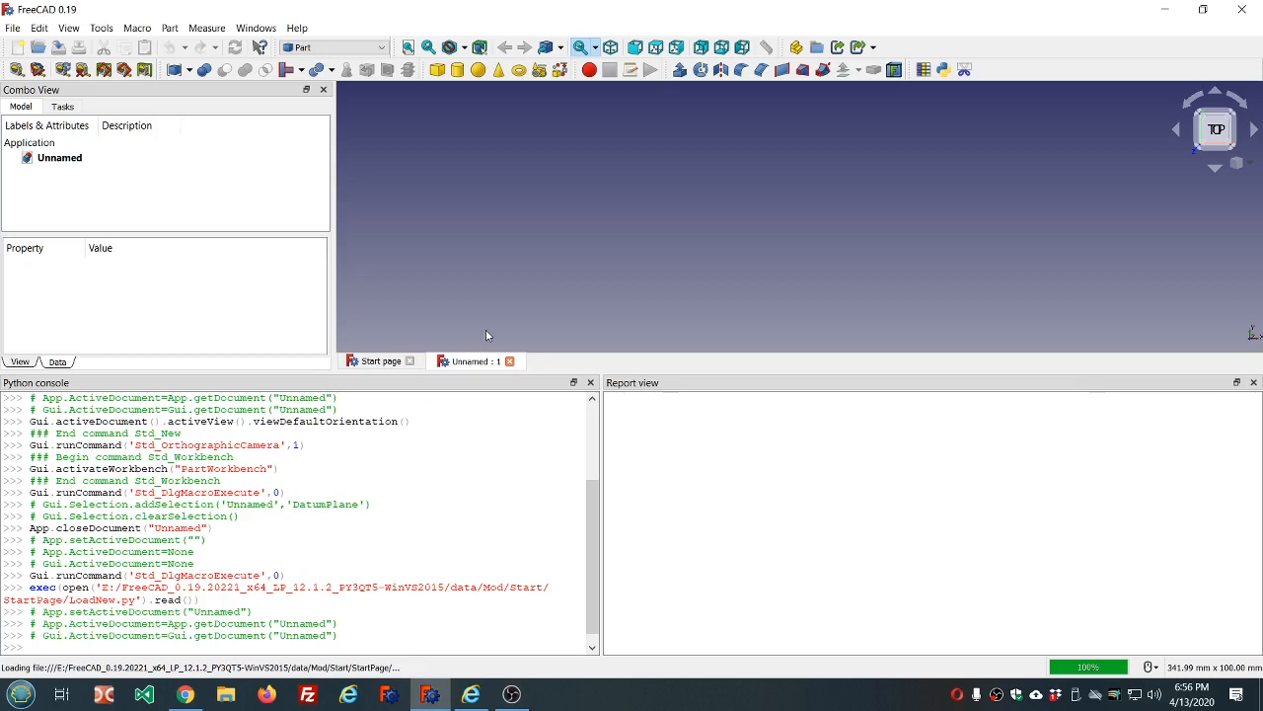
left_click(297, 28)
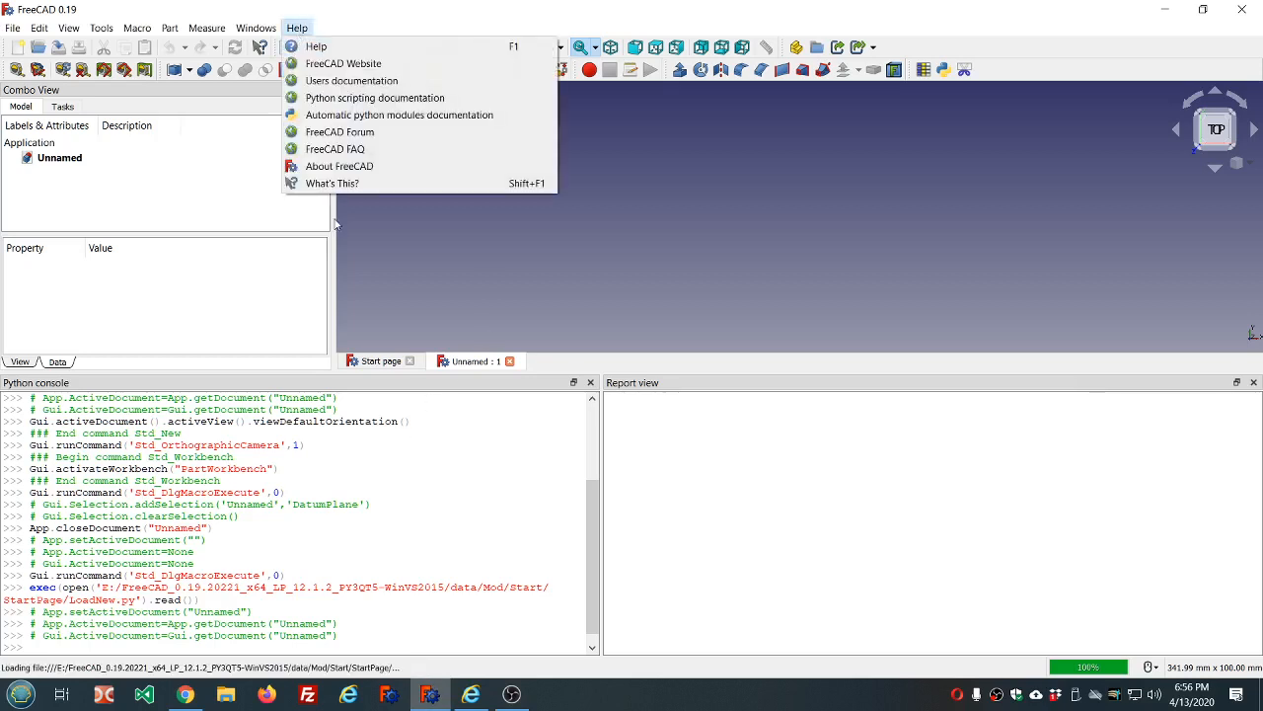
left_click(338, 166)
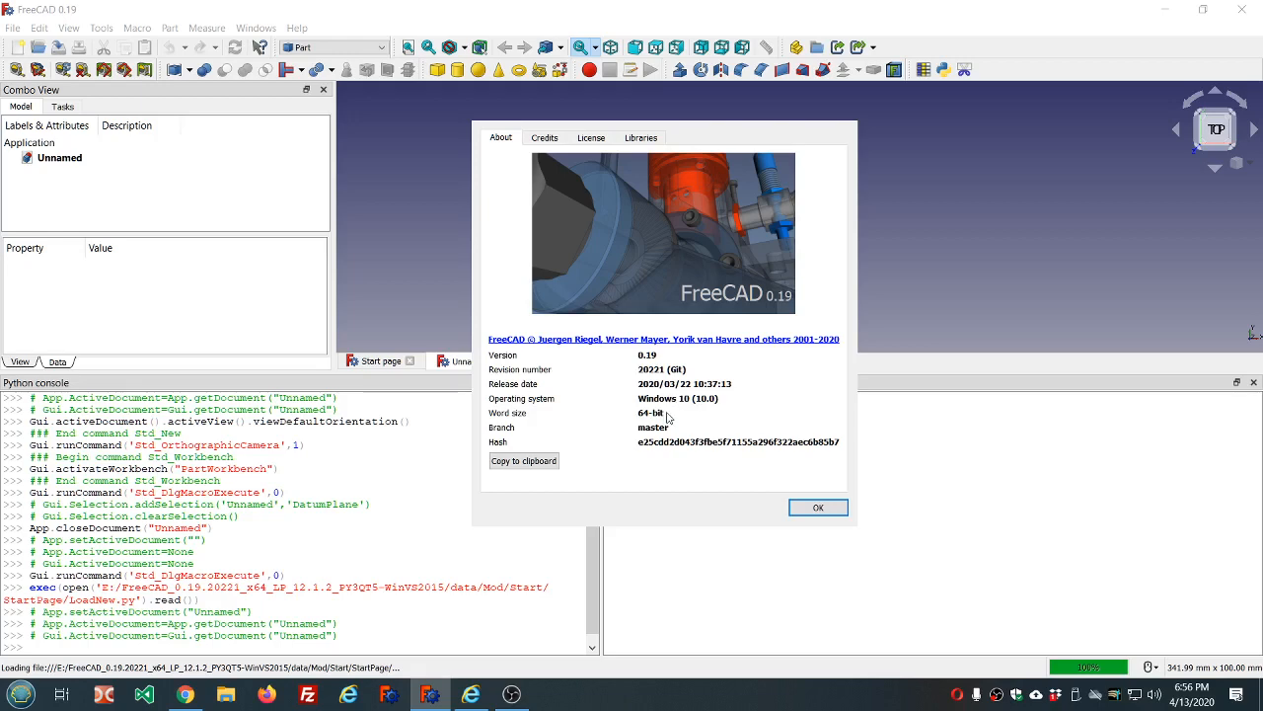
left_click(820, 508)
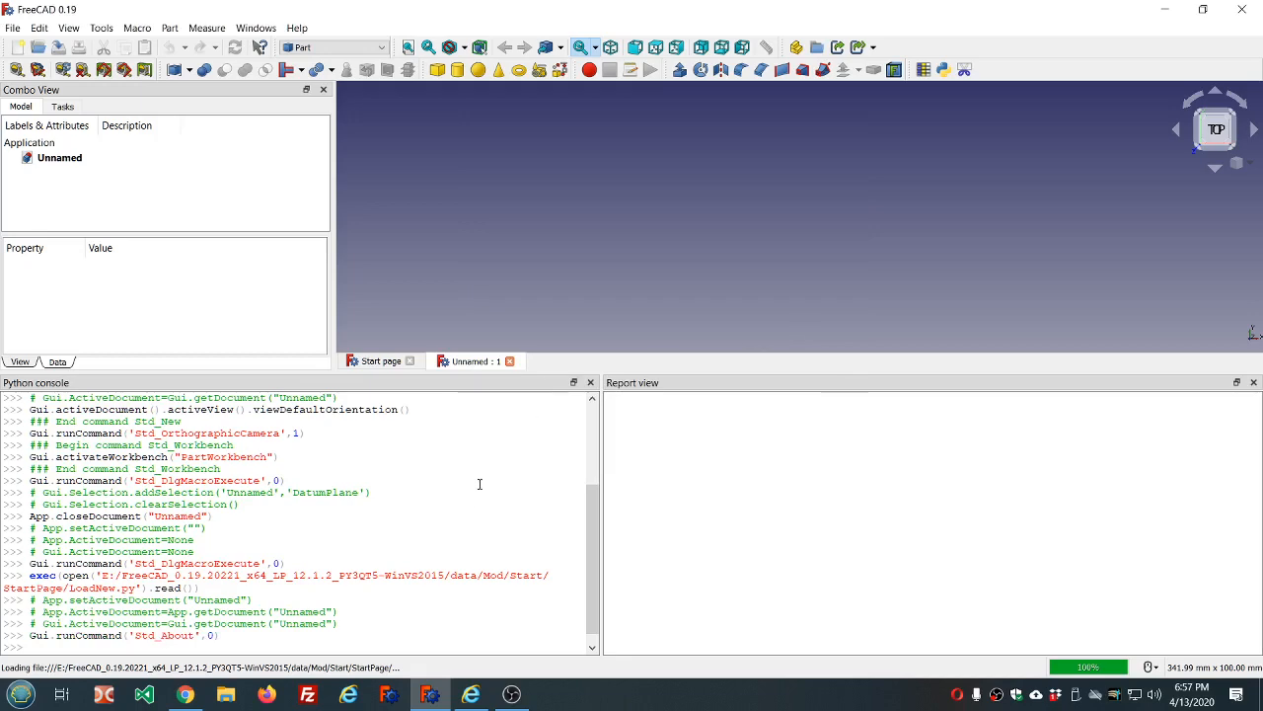
Step: Return to Chrome and download the Point, Plane, Line, CoordinateSystem and Sketcher_NewSketch SVG icons from page 3 of the forum topic
left_click(185, 694)
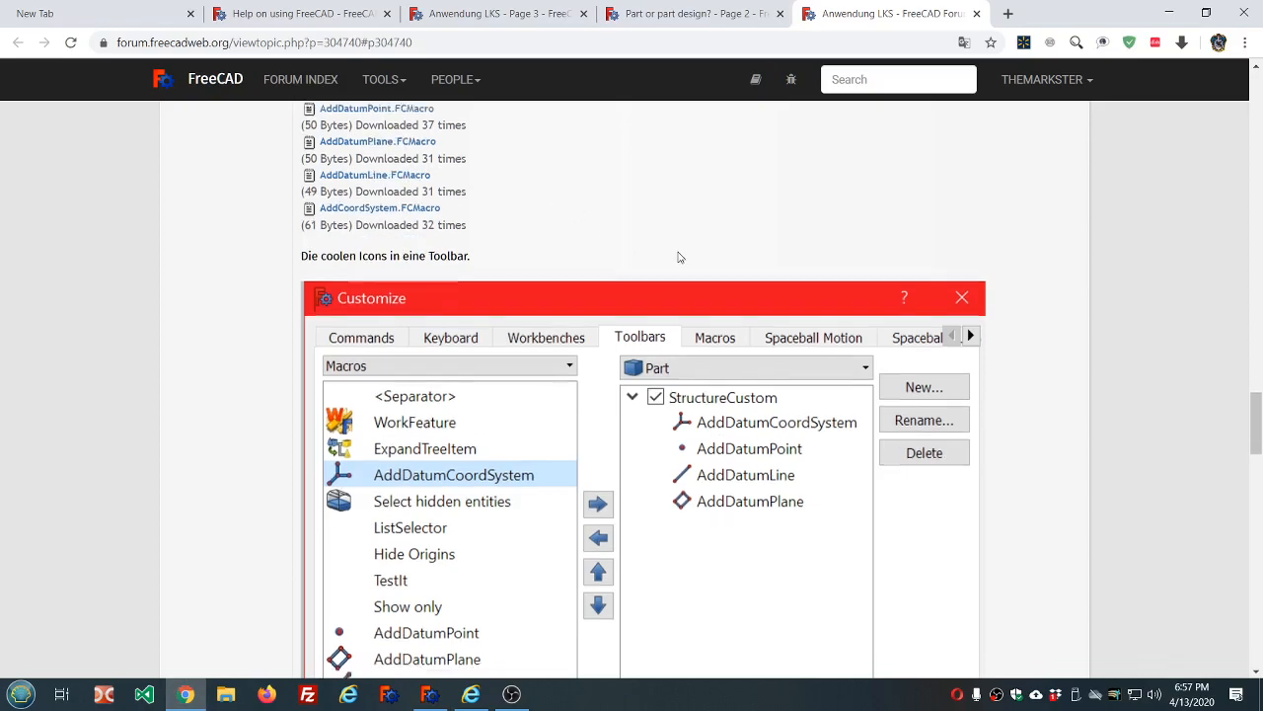
scroll(678, 258, "down", 15)
scroll(678, 258, "down", 3)
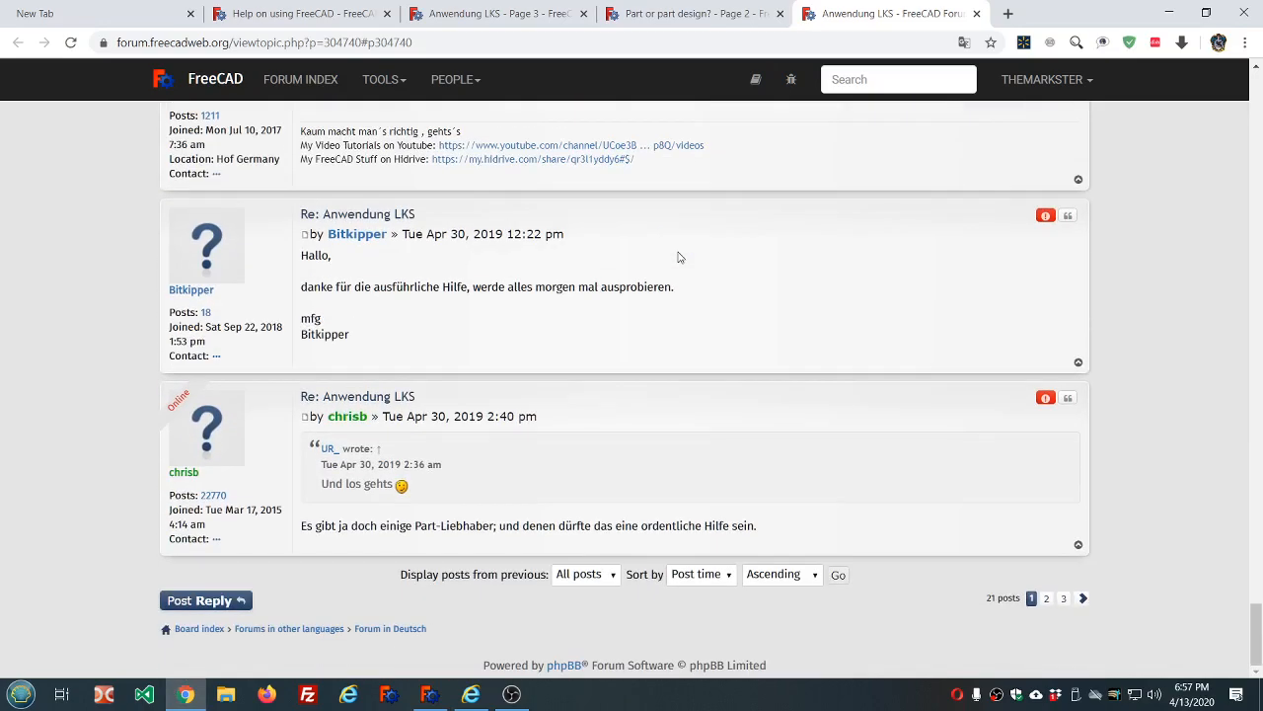
left_click(1064, 599)
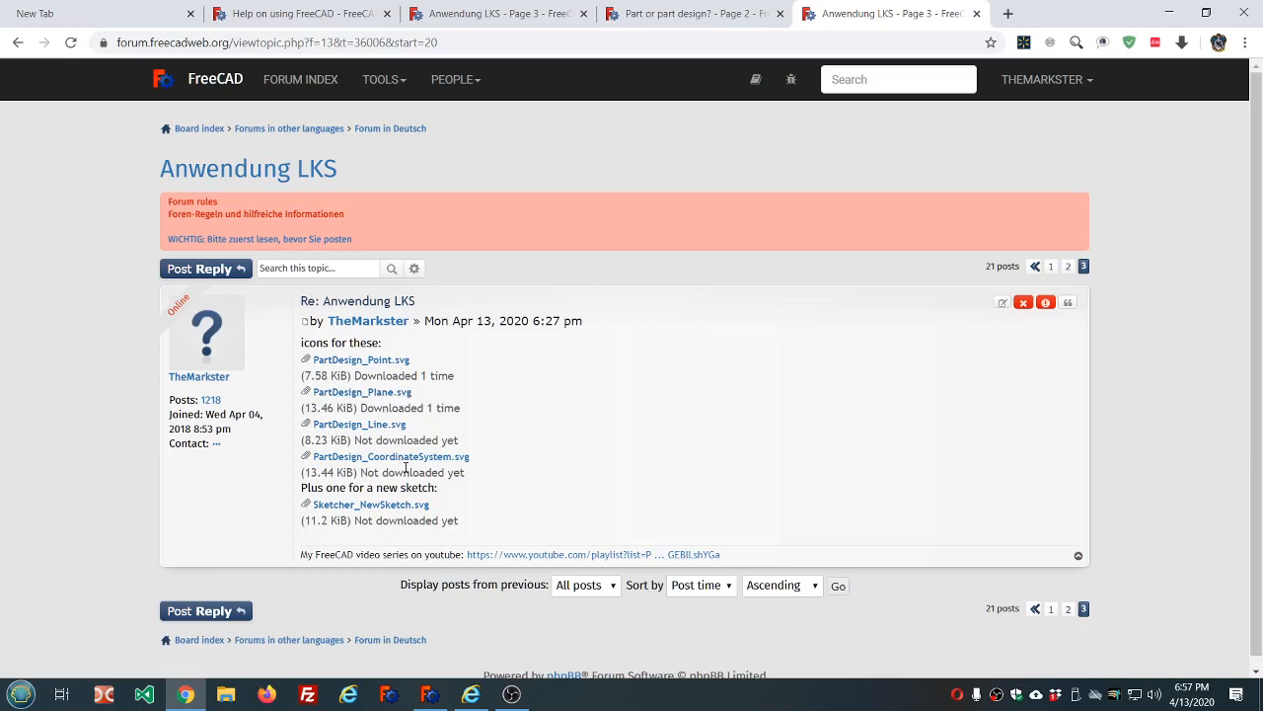
left_click(385, 361)
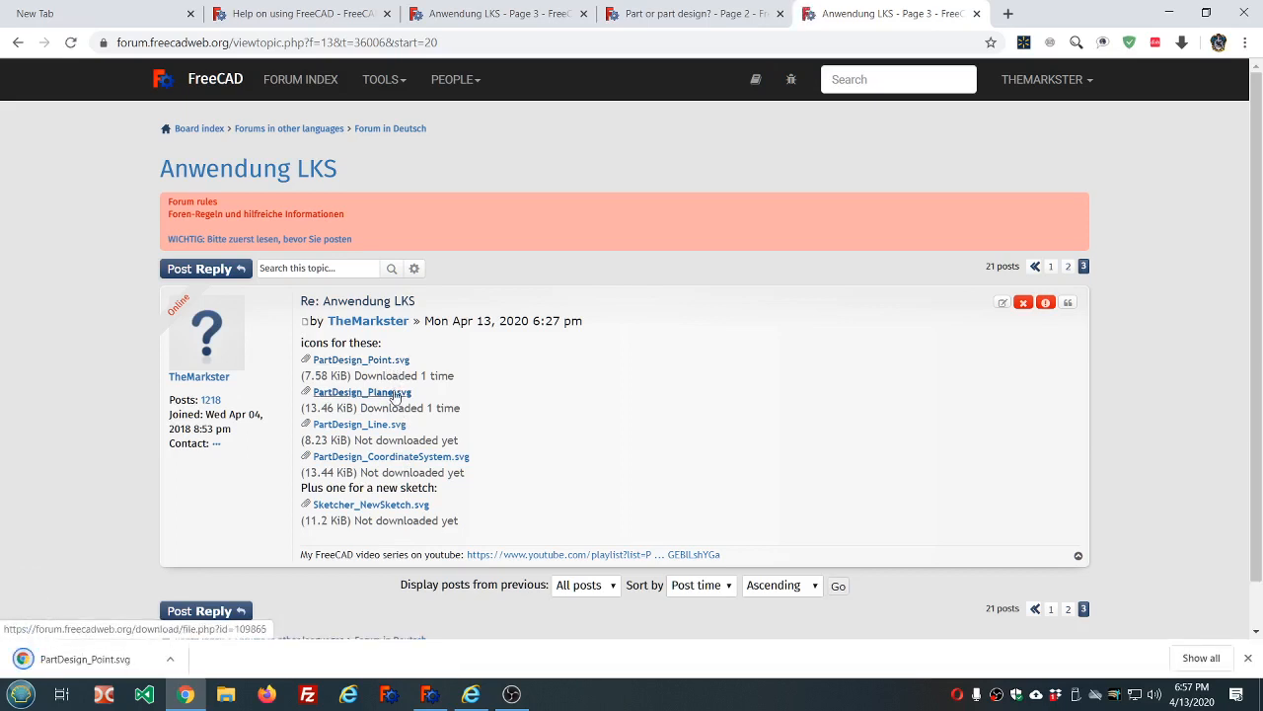
left_click(395, 393)
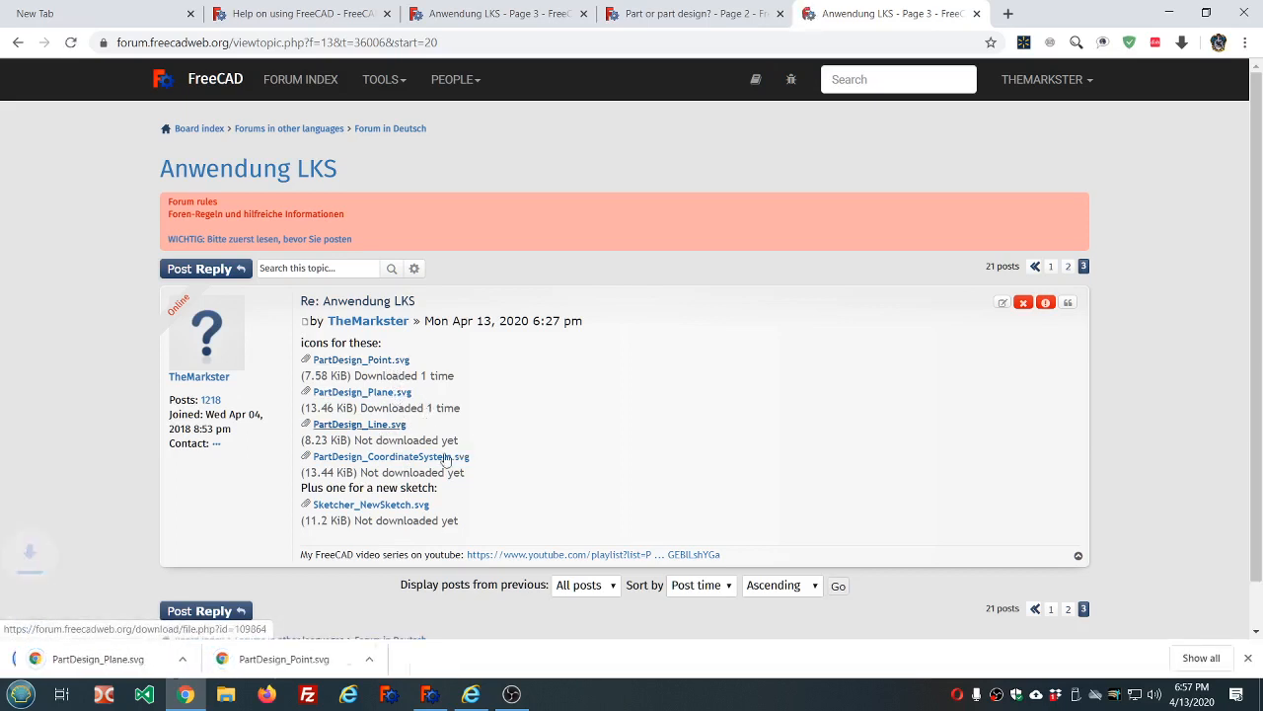
left_click(445, 457)
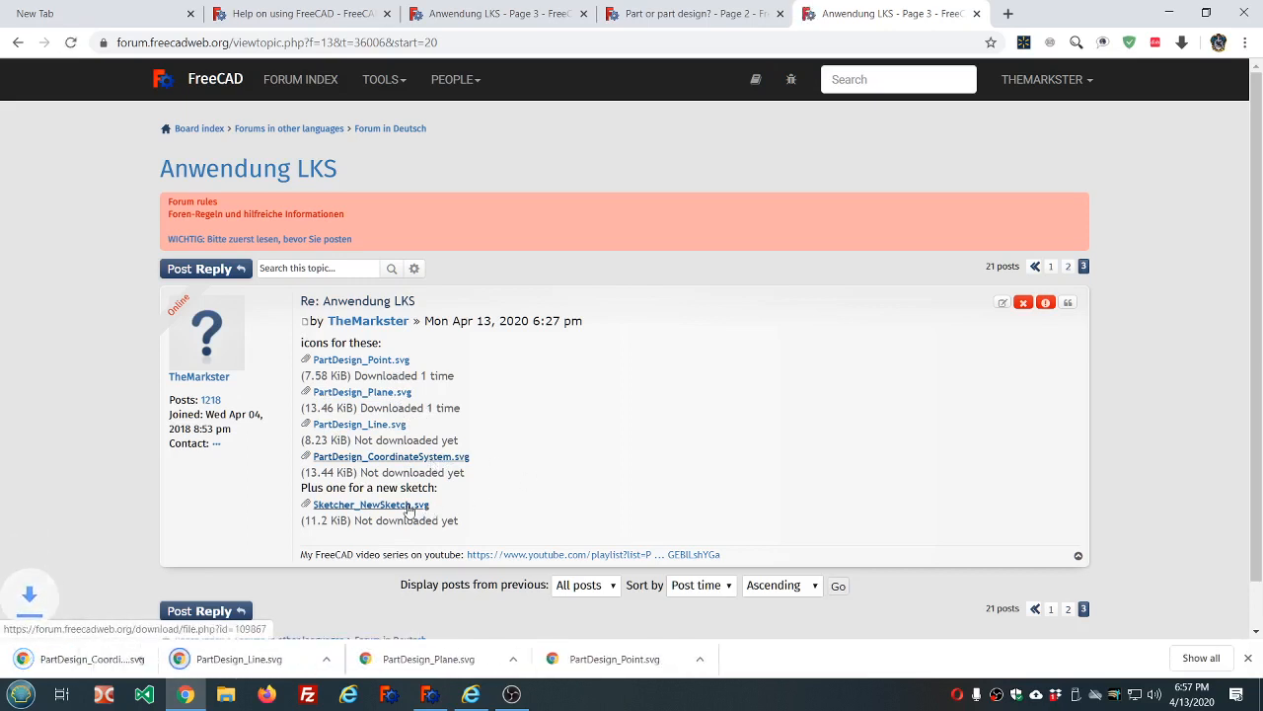
left_click(409, 505)
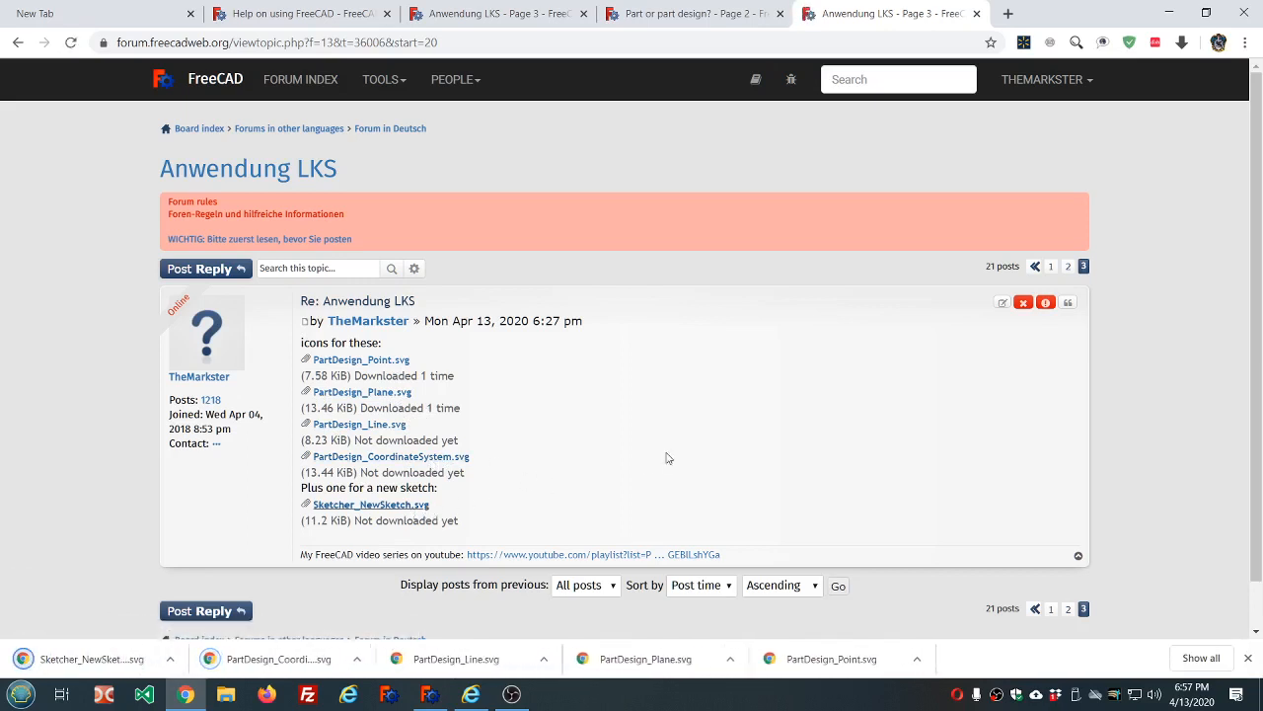
Step: Switch to File Explorer and open the icons folder inside Documents\freecad
left_click(226, 694)
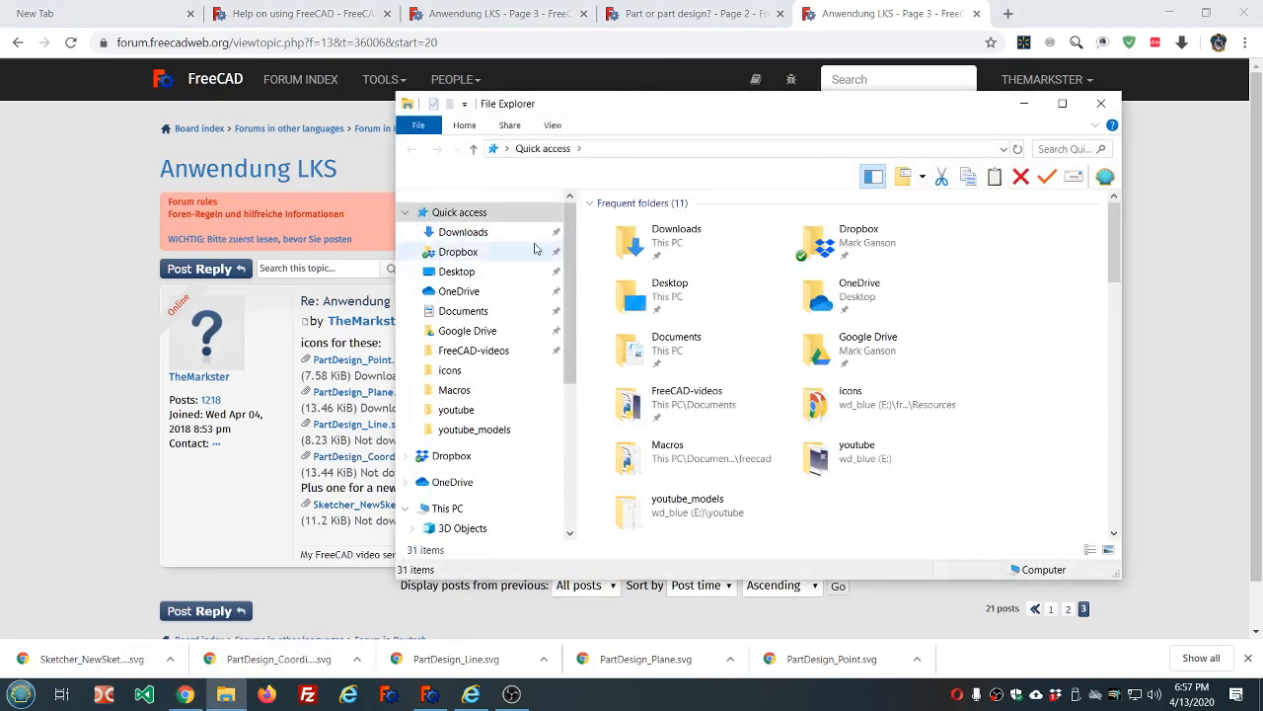
left_click(471, 311)
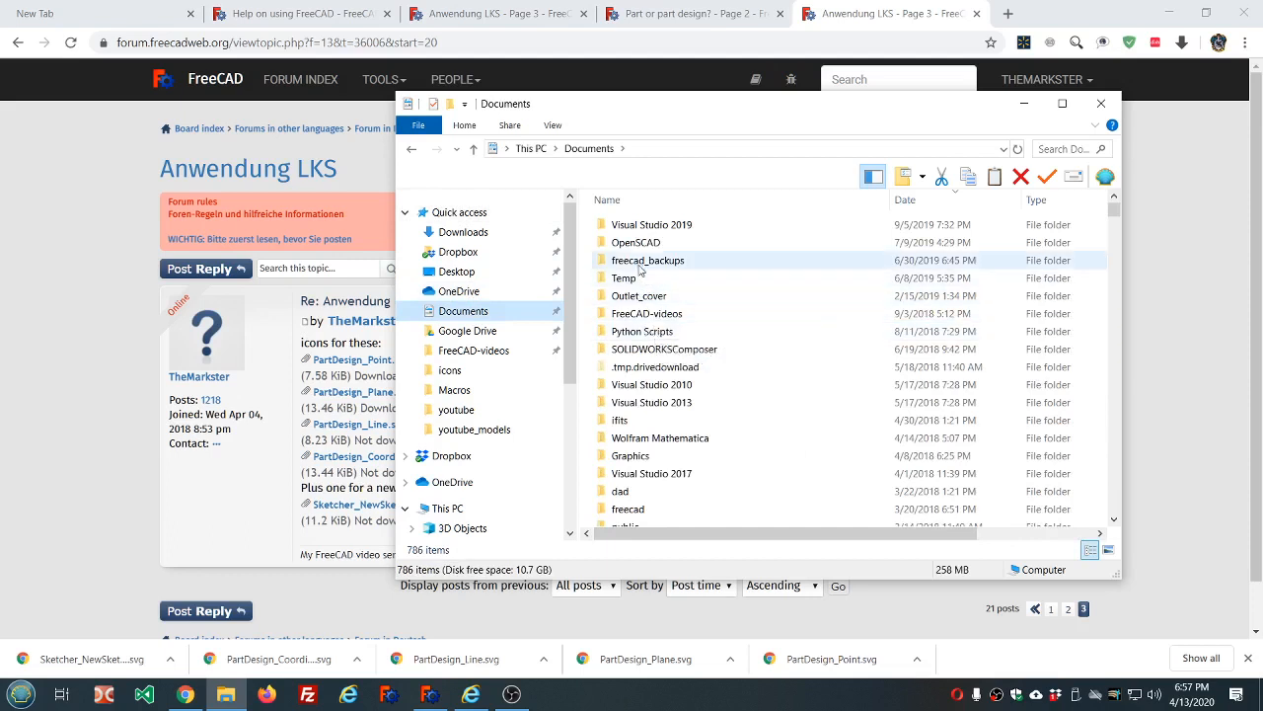
double_click(628, 508)
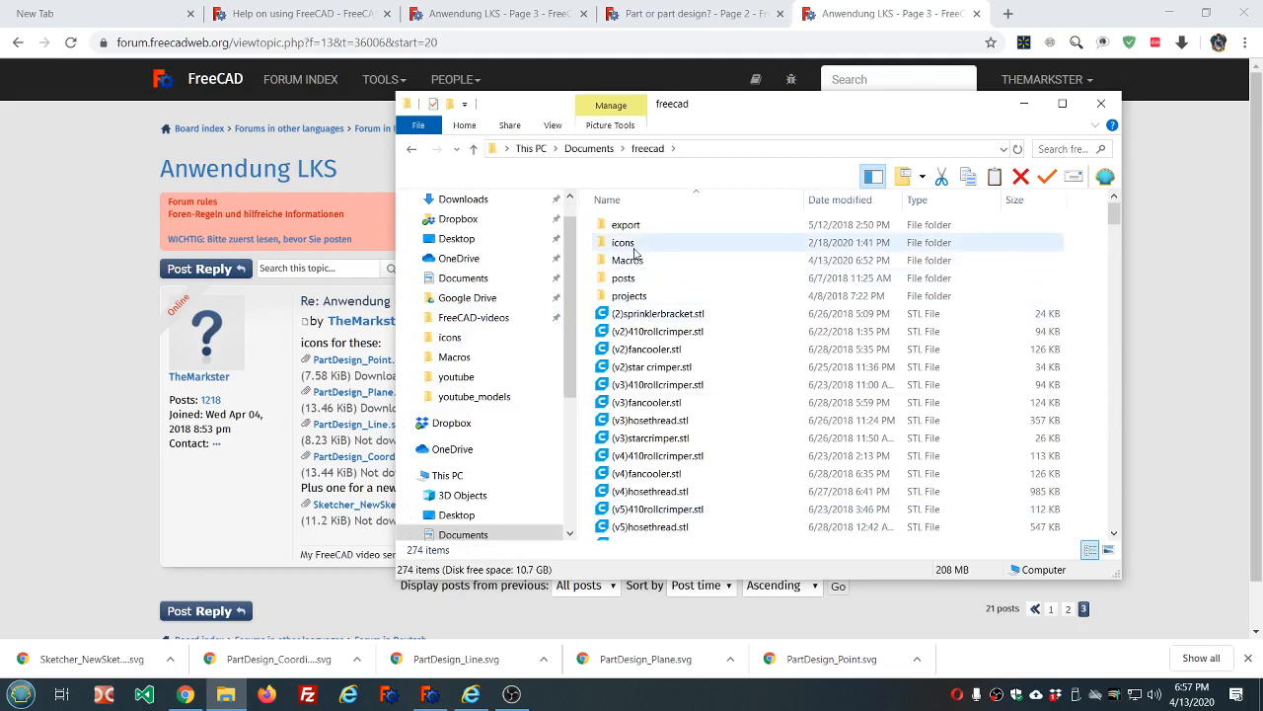
double_click(634, 247)
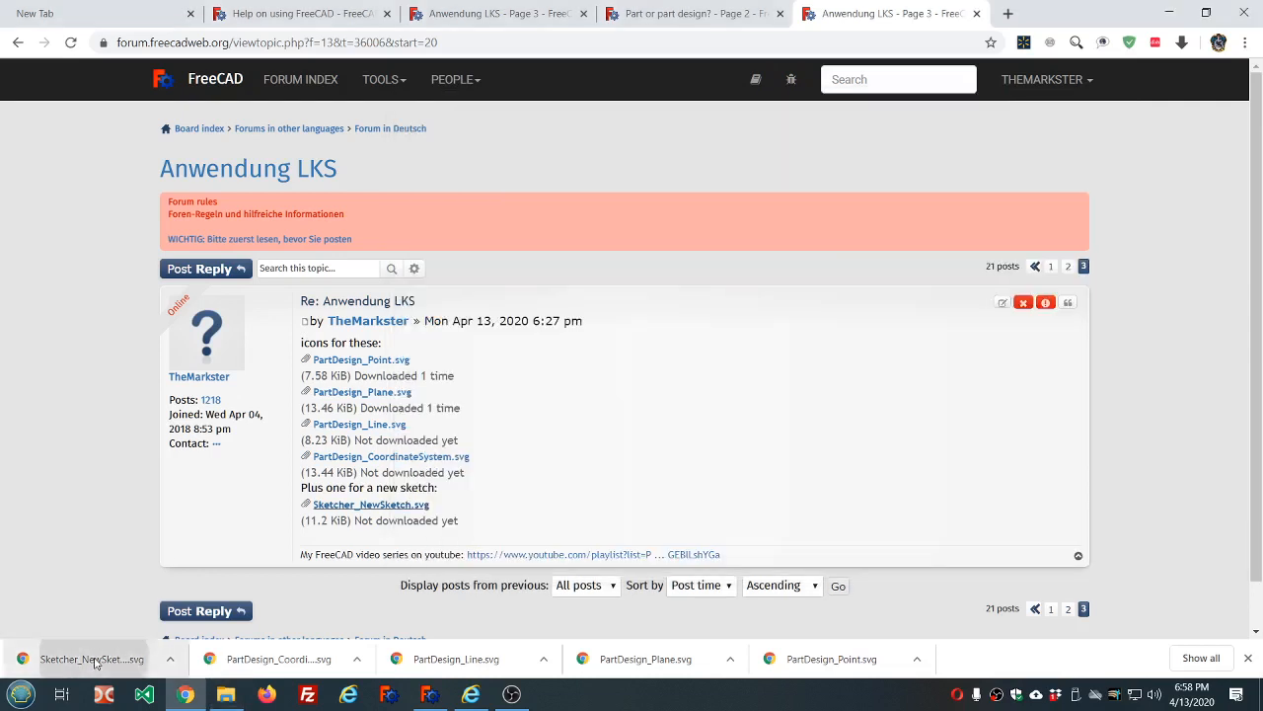
Step: Copy the five downloaded PartDesign and Sketcher SVG icons from the browser's downloads into the icons folder, and close the folder window
mouse_move(96, 661)
left_mouse_down()
mouse_move(211, 670)
mouse_move(221, 695)
mouse_move(731, 397)
left_mouse_up()
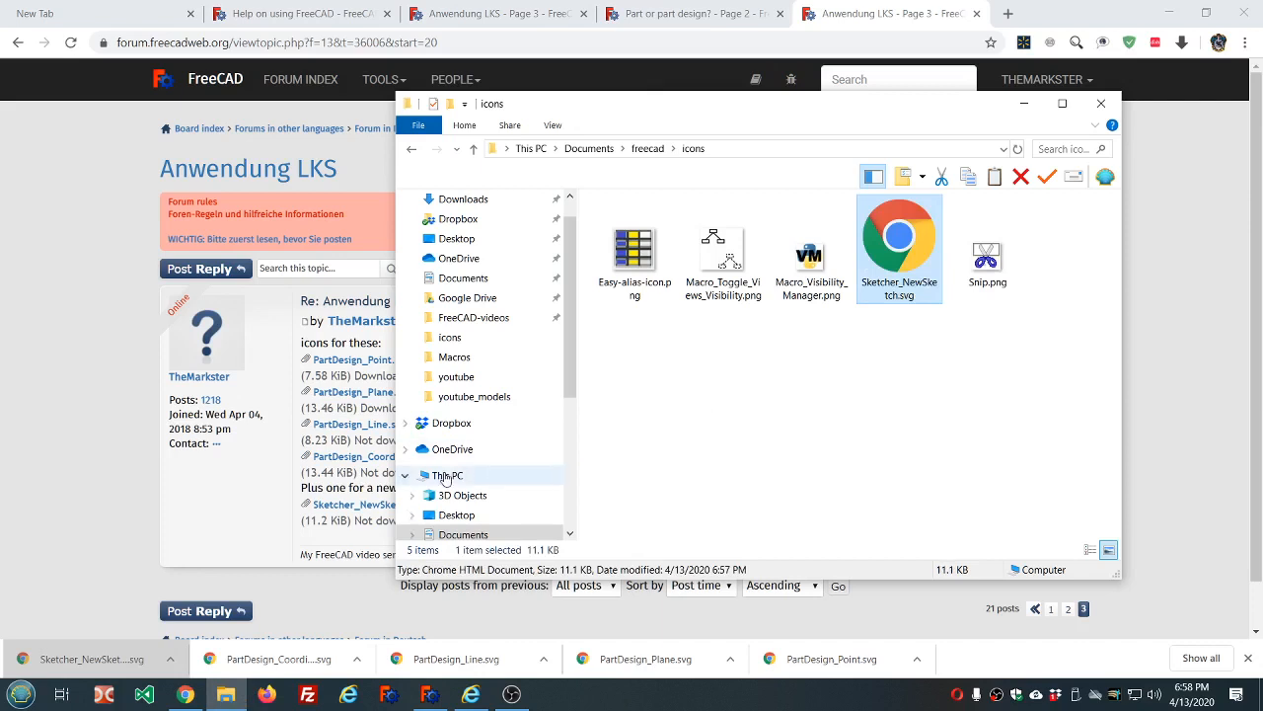
left_click_drag(258, 660, 753, 411)
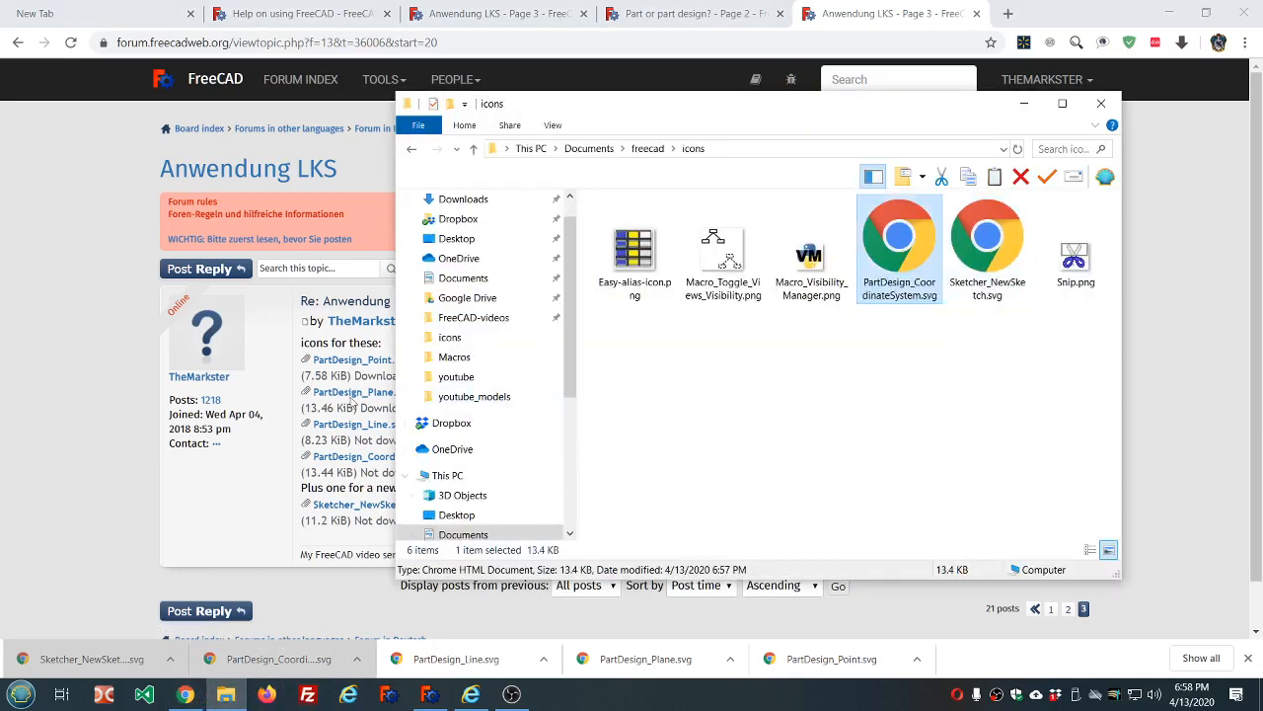
left_click(435, 670)
left_click_drag(435, 670, 775, 397)
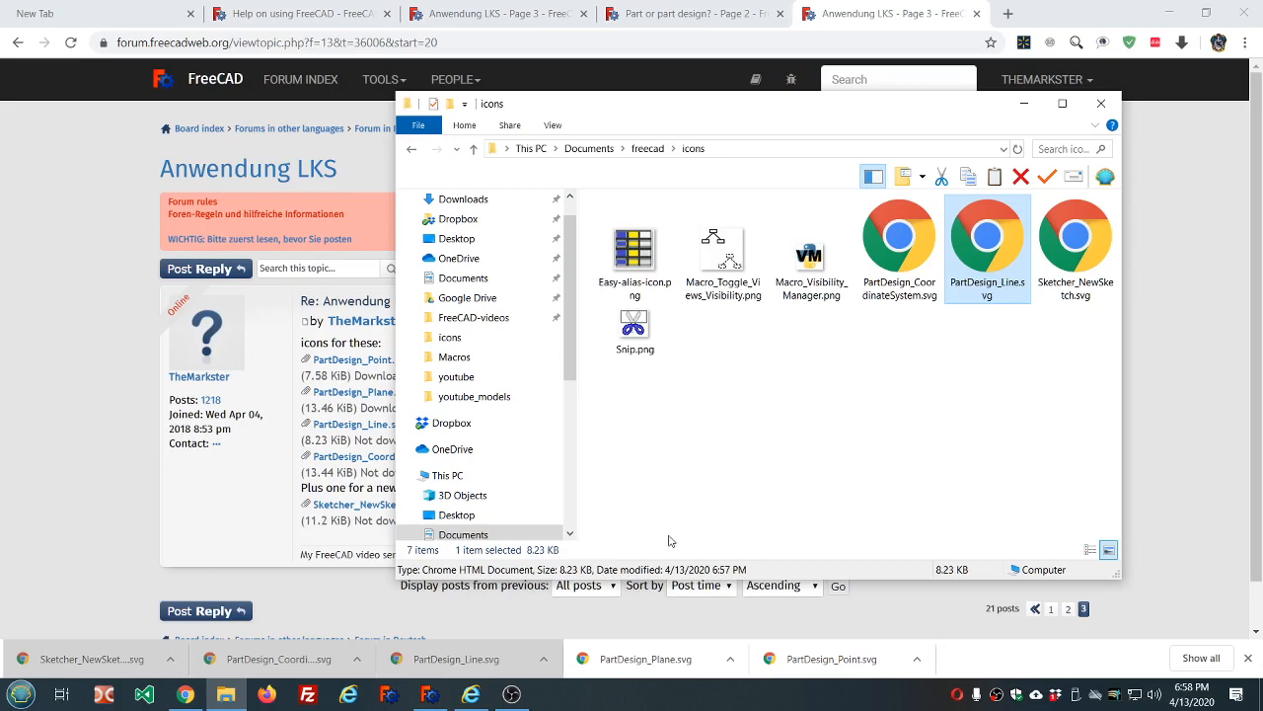
left_click(637, 661)
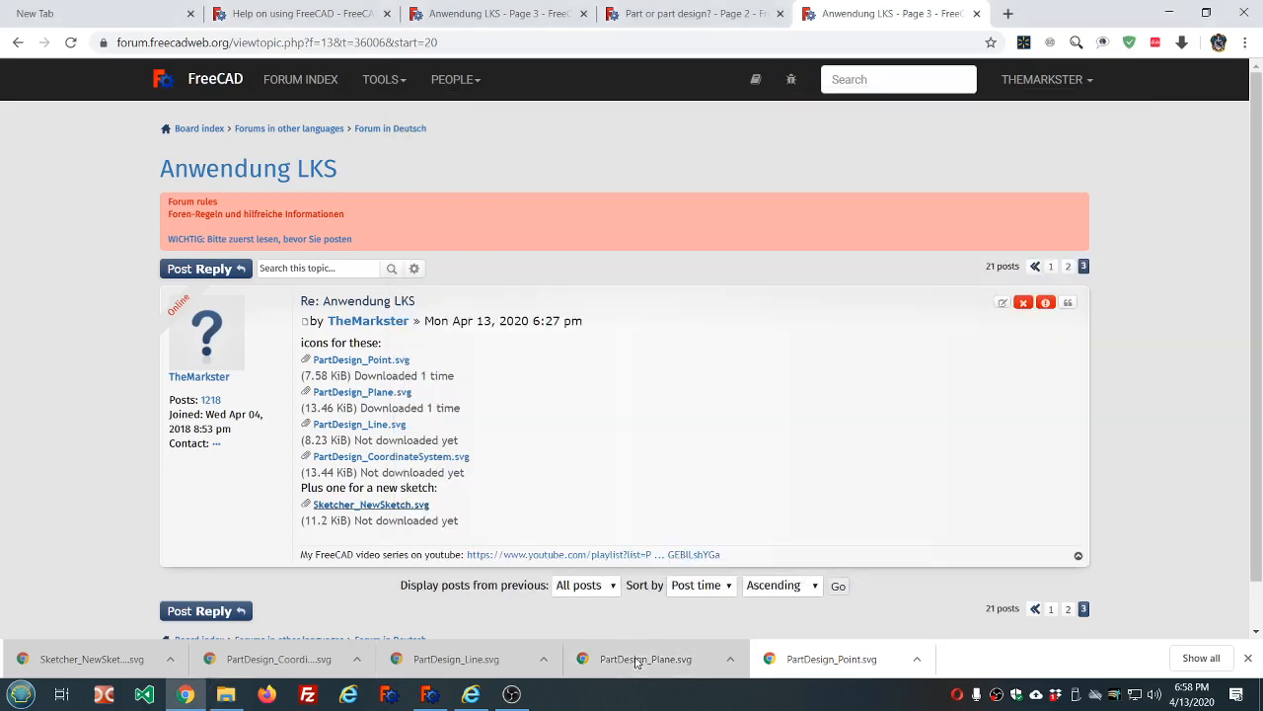
left_click_drag(637, 661, 755, 393)
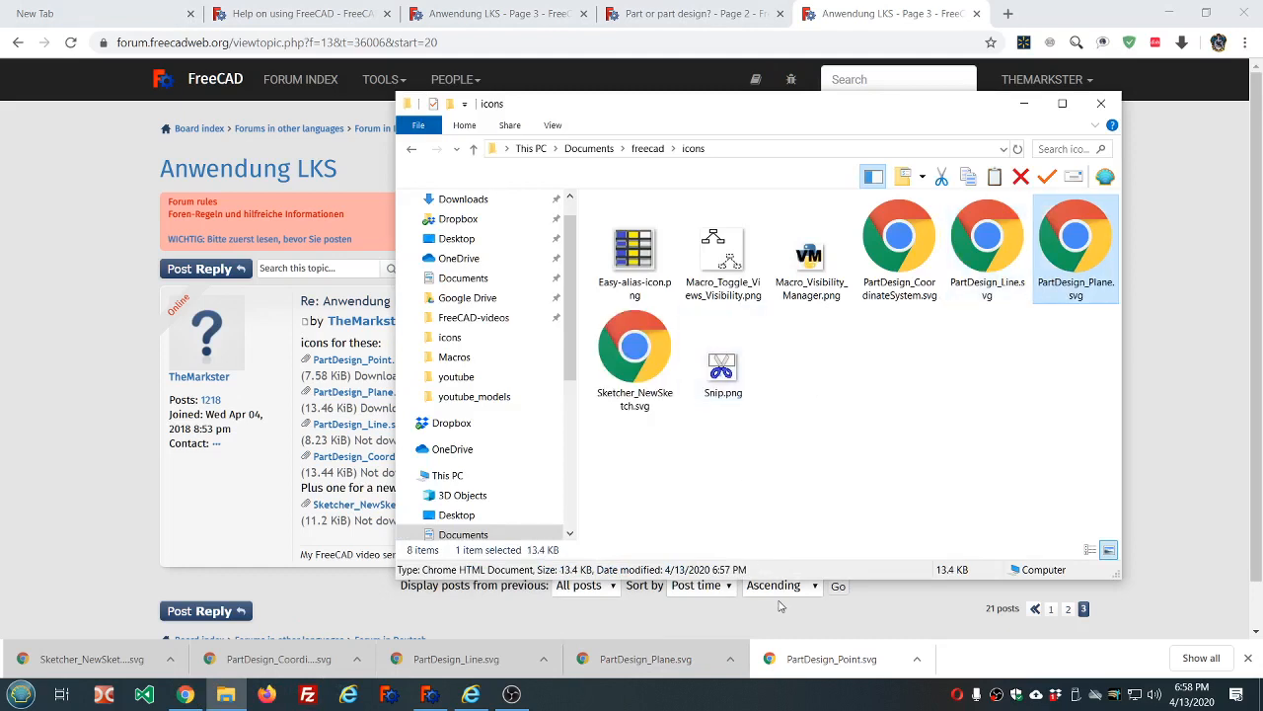
left_click(815, 674)
left_click_drag(815, 675, 844, 367)
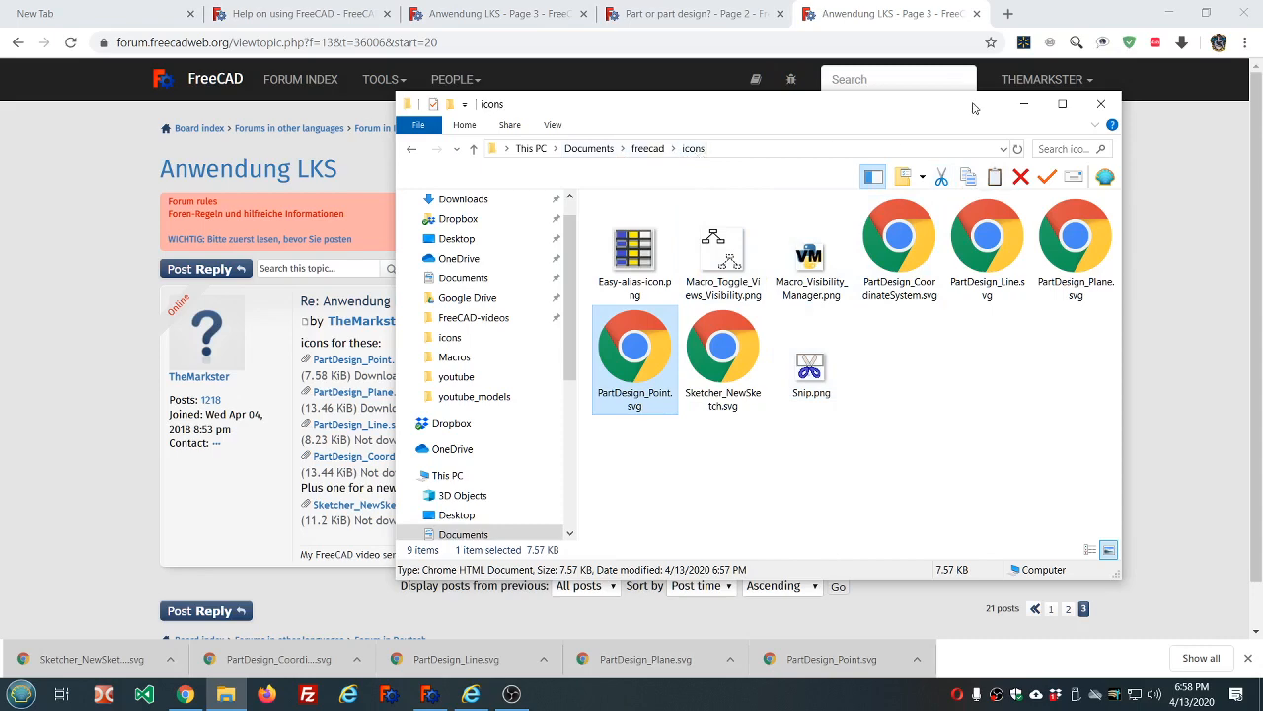
left_click(1099, 104)
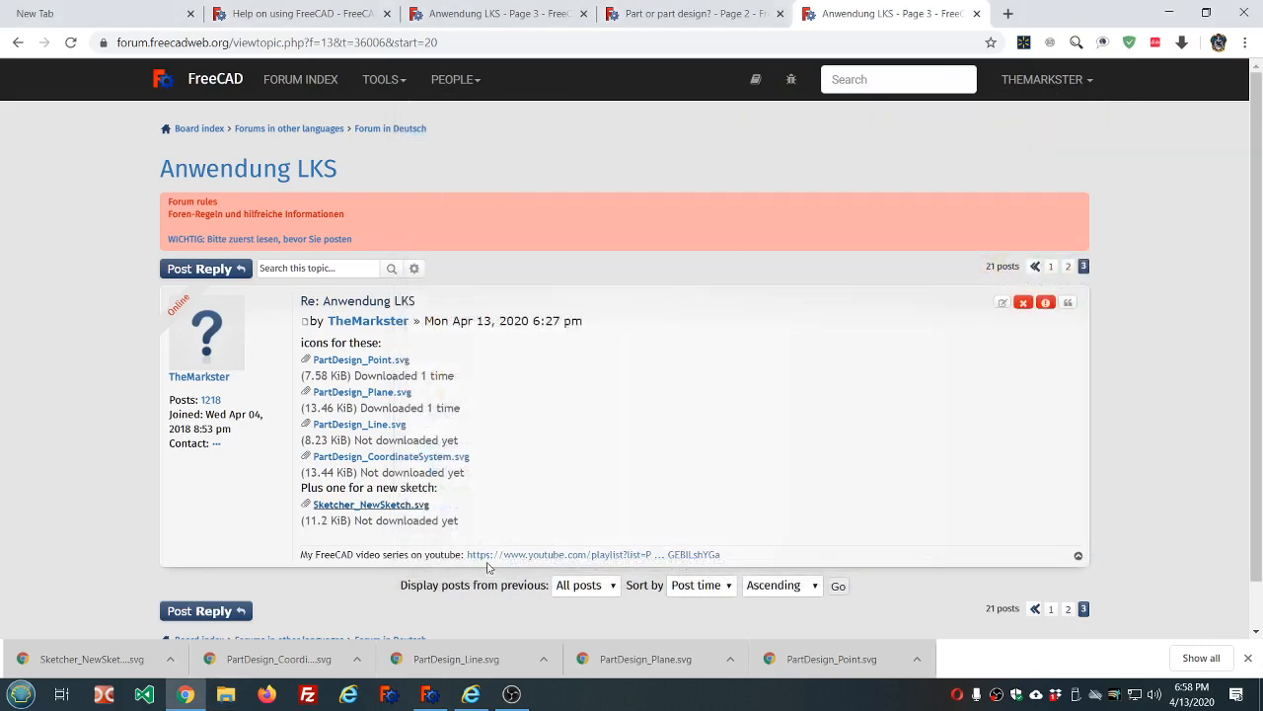
Step: Switch to FreeCAD and create a new user macro named new_sketch
left_click(431, 695)
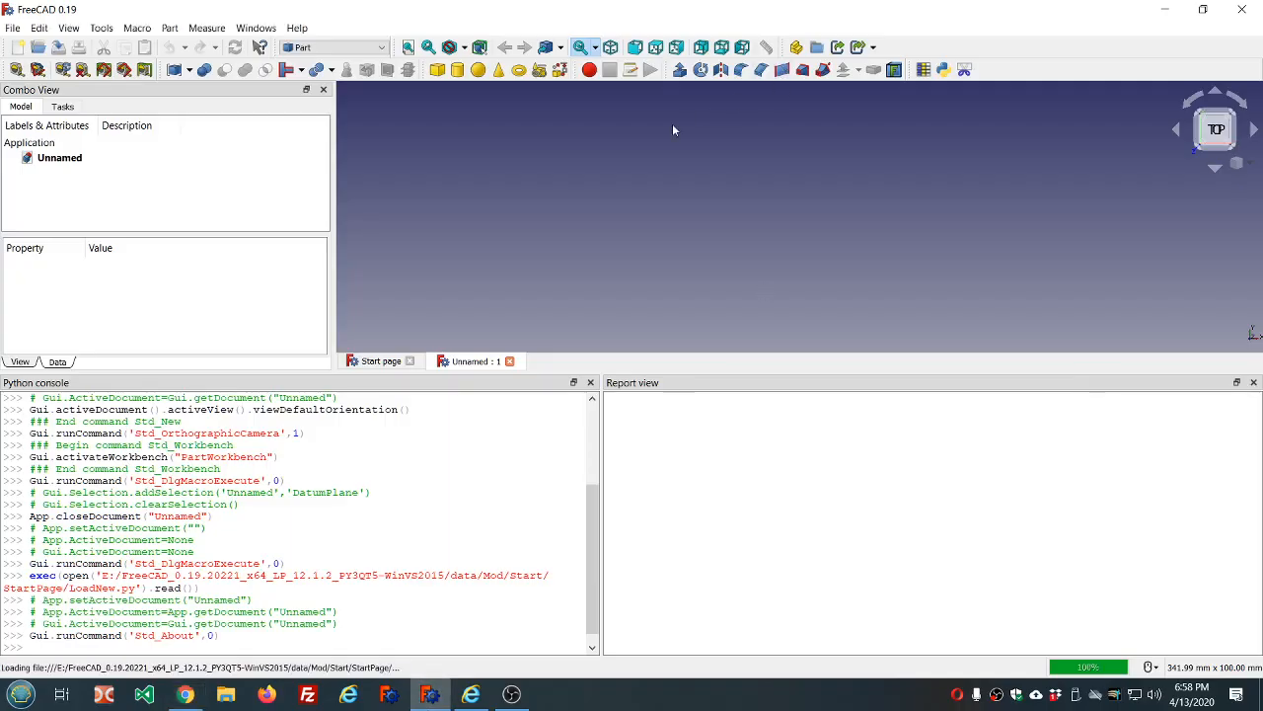
left_click(133, 32)
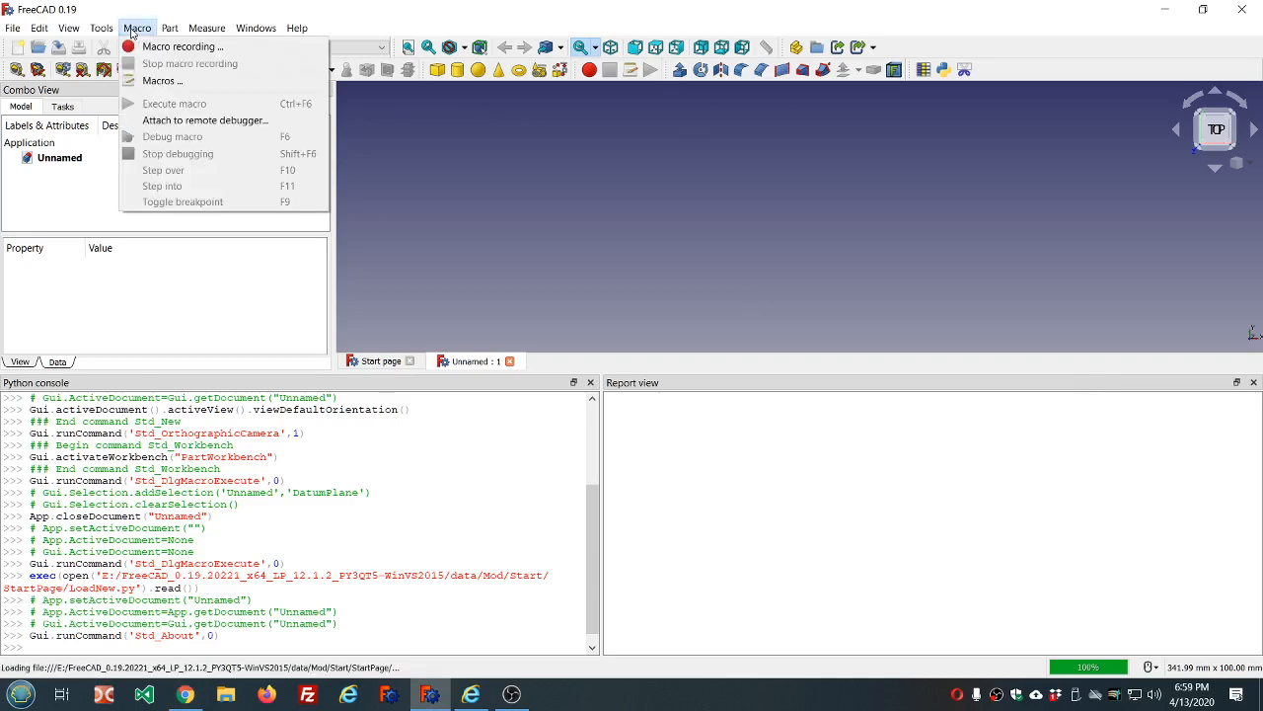
left_click(160, 80)
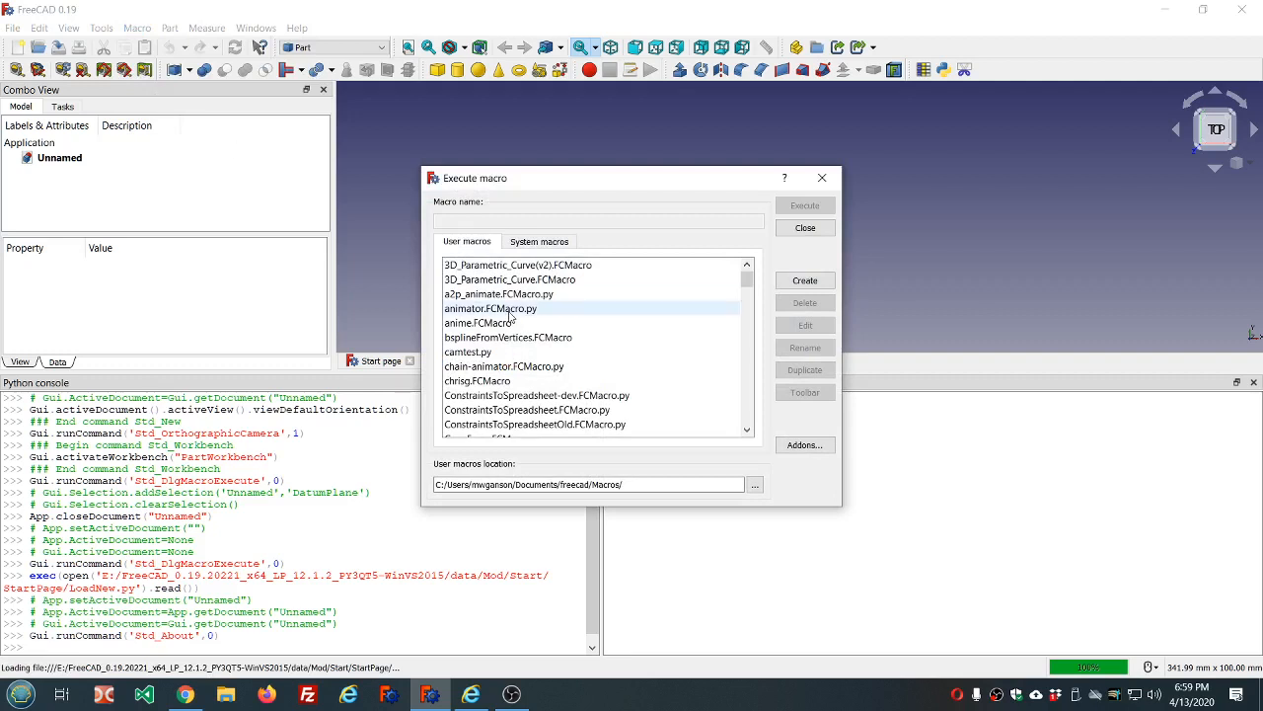
scroll(633, 357, "down", 4)
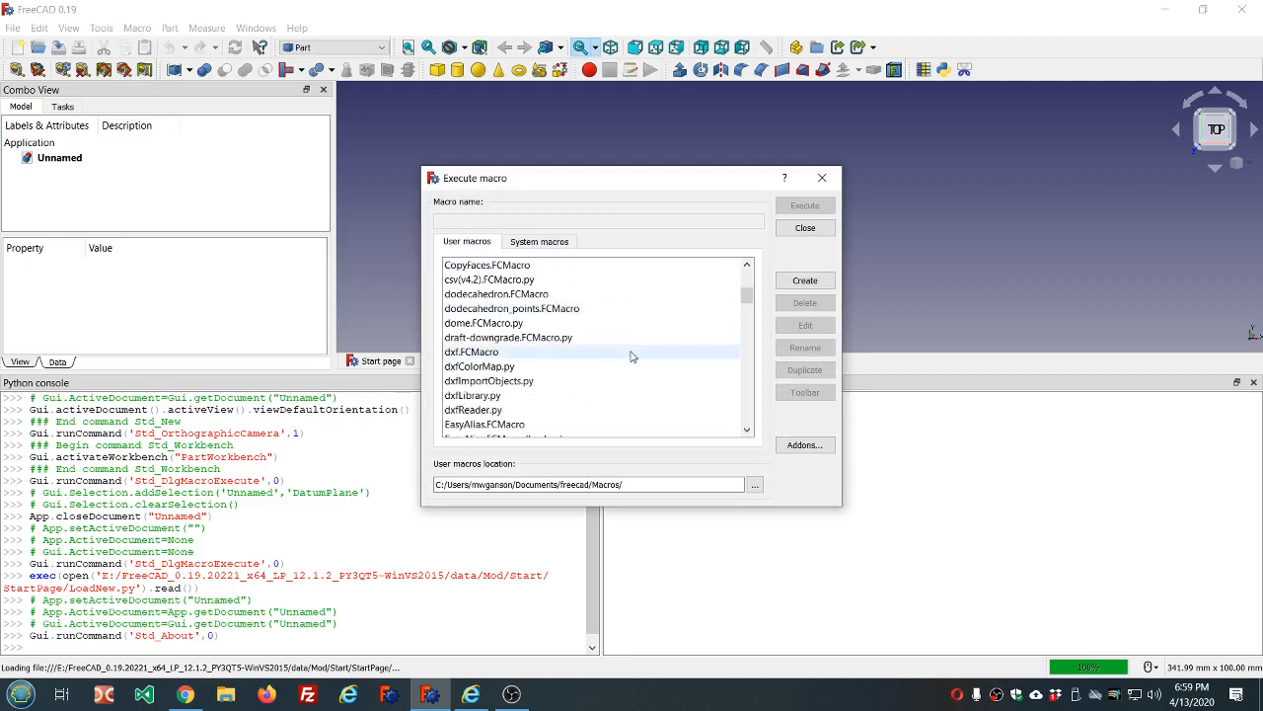
scroll(633, 356, "down", 12)
scroll(632, 356, "up", 8)
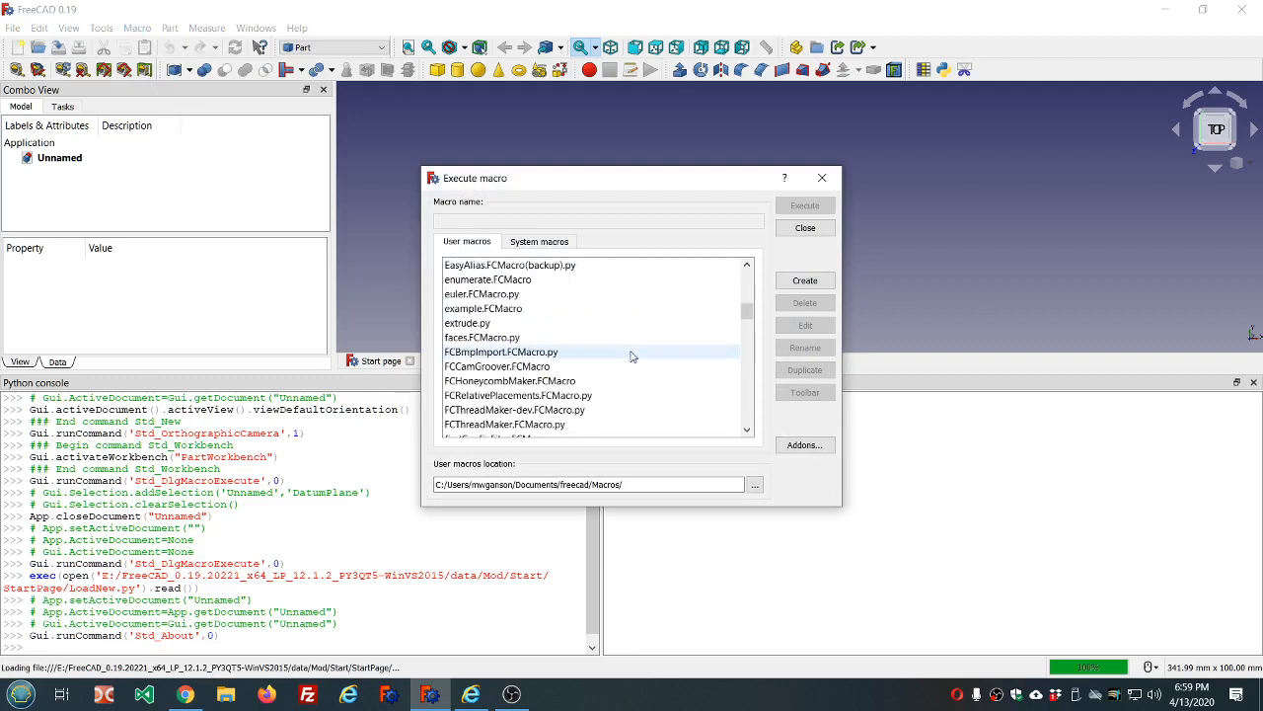
scroll(632, 356, "up", 8)
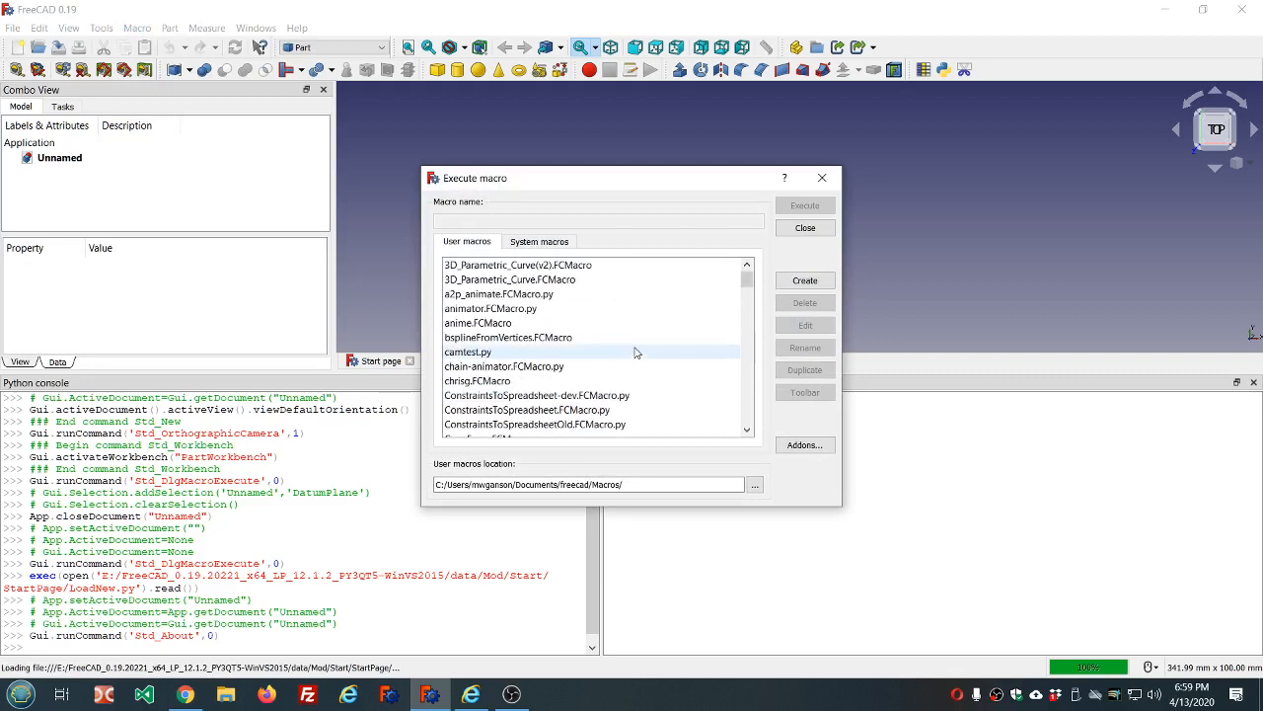
left_click(796, 282)
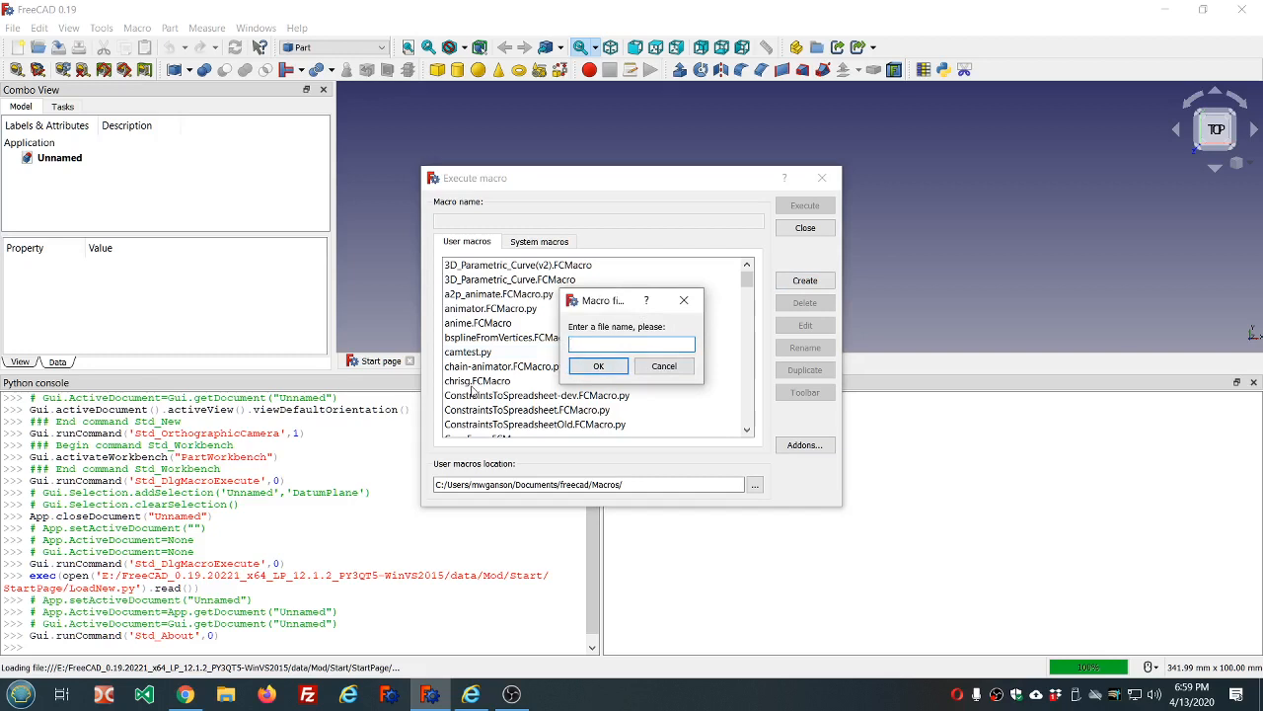
type("c")
key("BackSpace")
type("new_sketch")
left_click(610, 366)
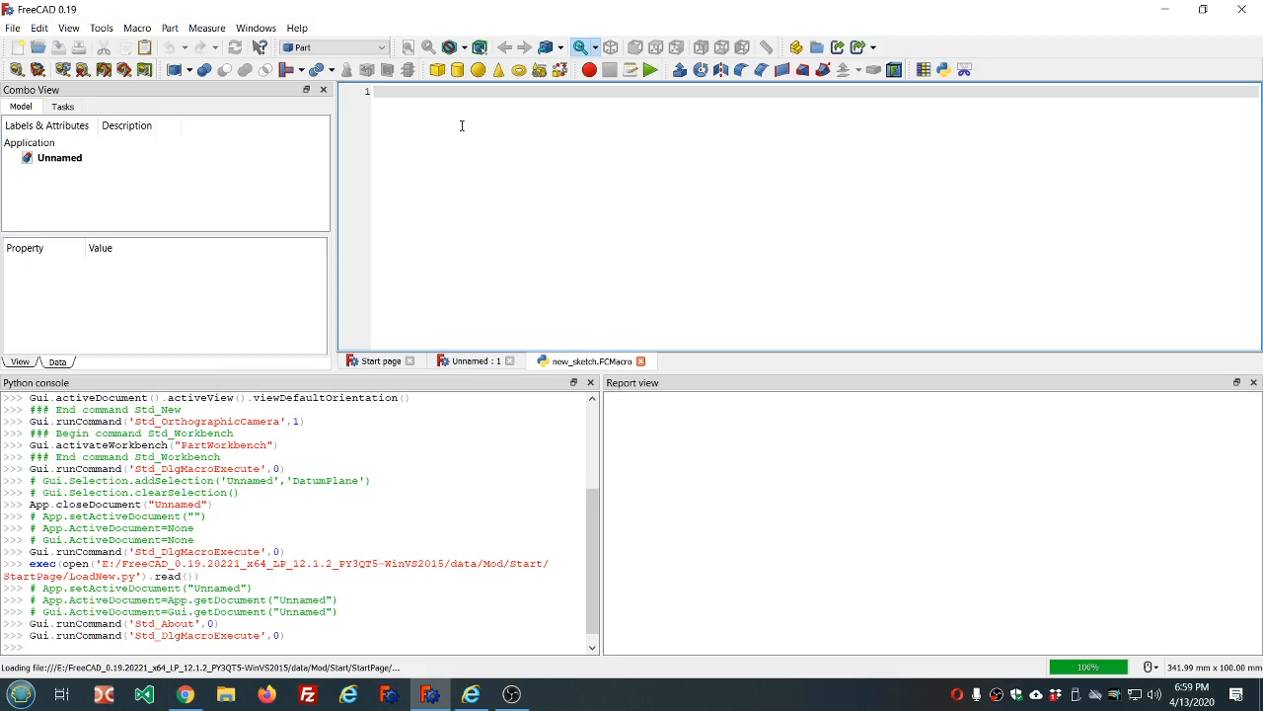
Step: Write the new_sketch macro with the lines import Sketcher and App.ActiveDocument.runCommand("Sketcher_NewSketch"), and save it
type("import Sketcher")
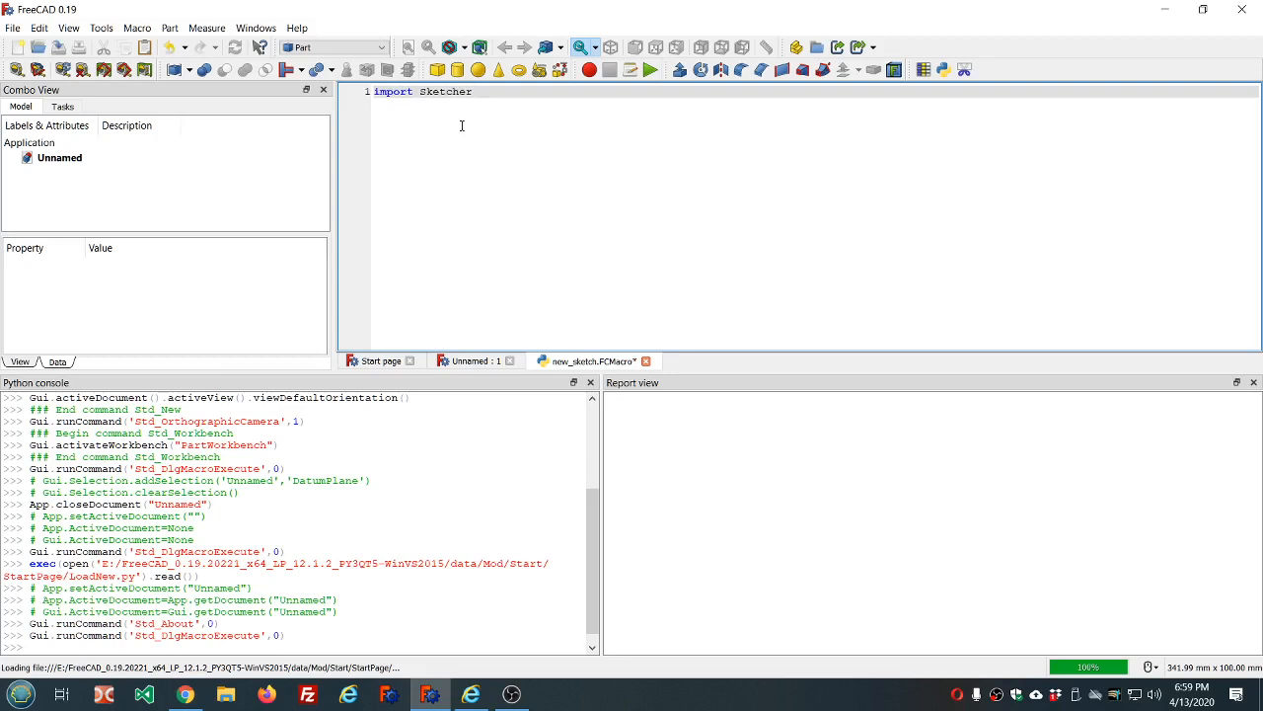
key("Return")
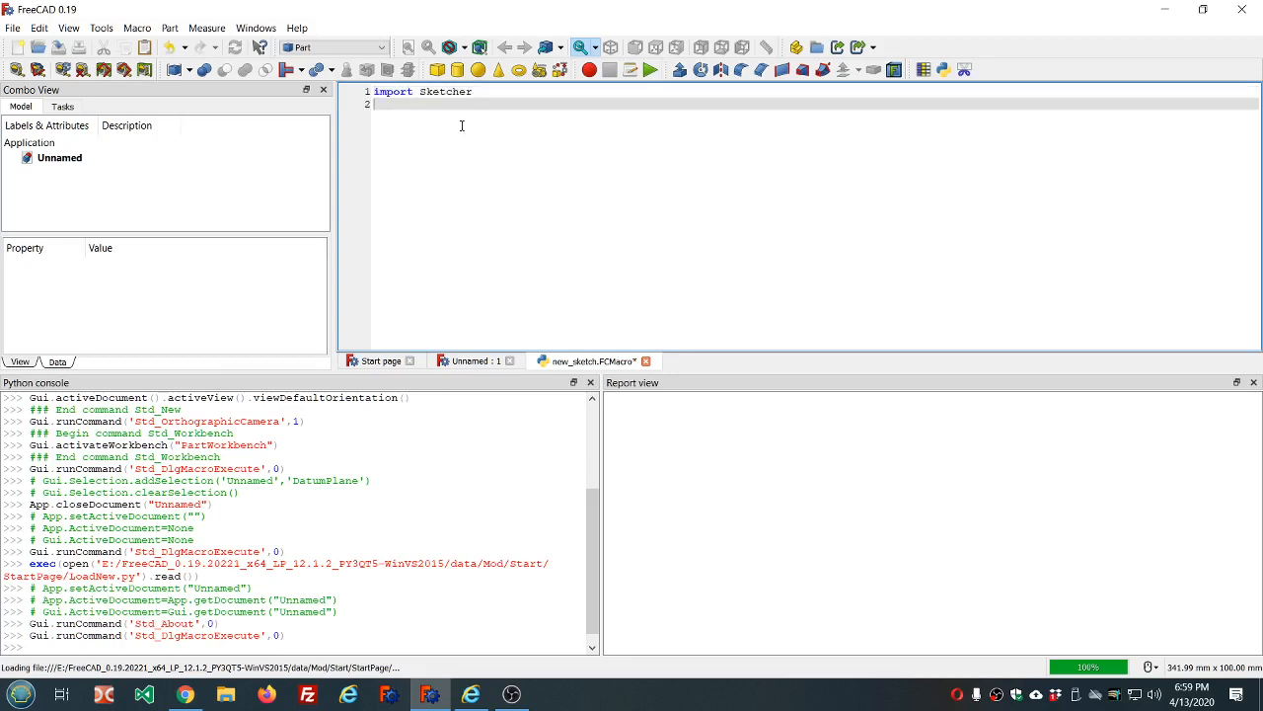
type("App.ActiveDocument ")
type("add")
key("BackSpace")
key("BackSpace")
key("BackSpace")
type("runCommand(\"Sket")
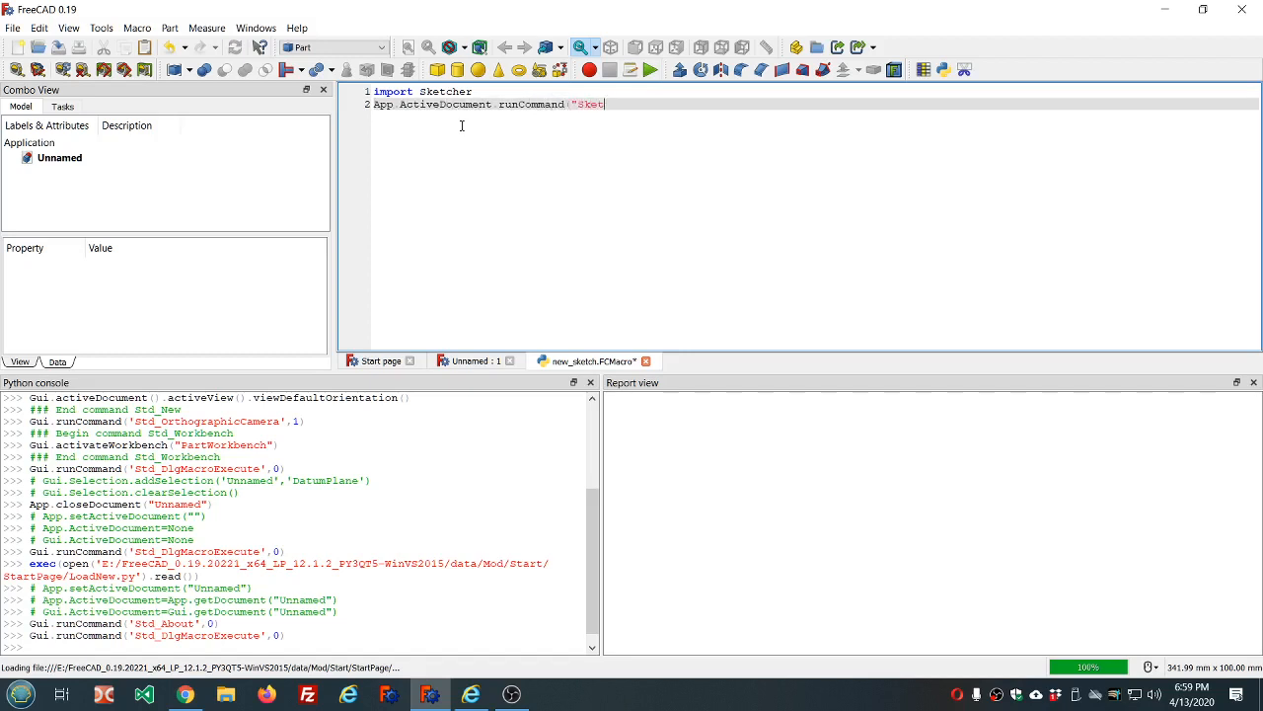
type("cher_NewSketch\"")
left_click(57, 49)
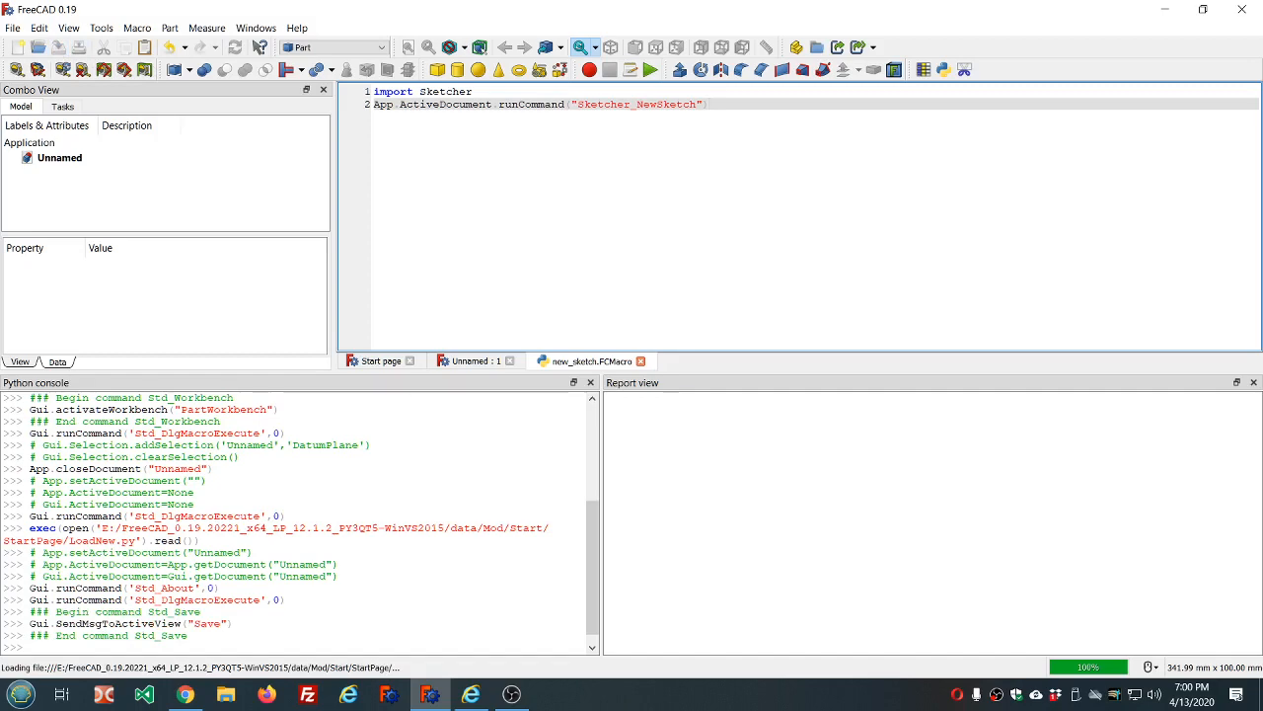
Step: Create another user macro named new_datum_point
left_click(136, 29)
left_click(160, 80)
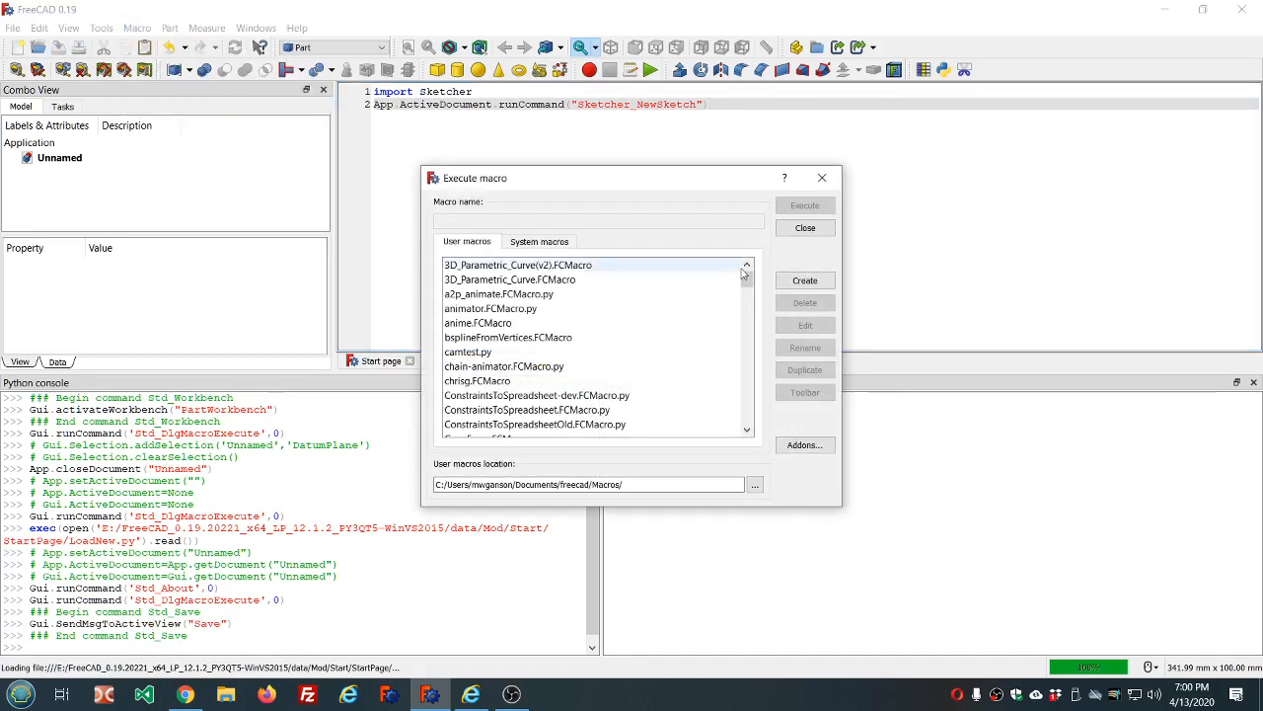
left_click(821, 282)
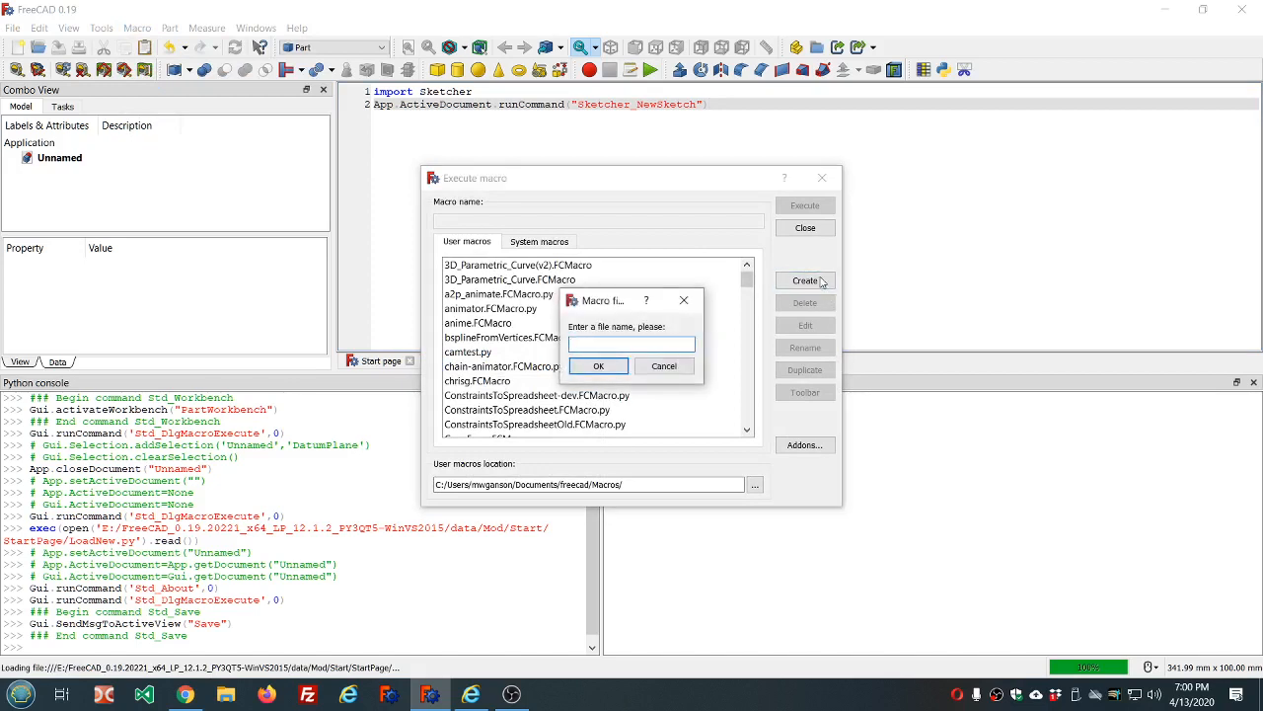
type("new_datum_point")
left_click(596, 367)
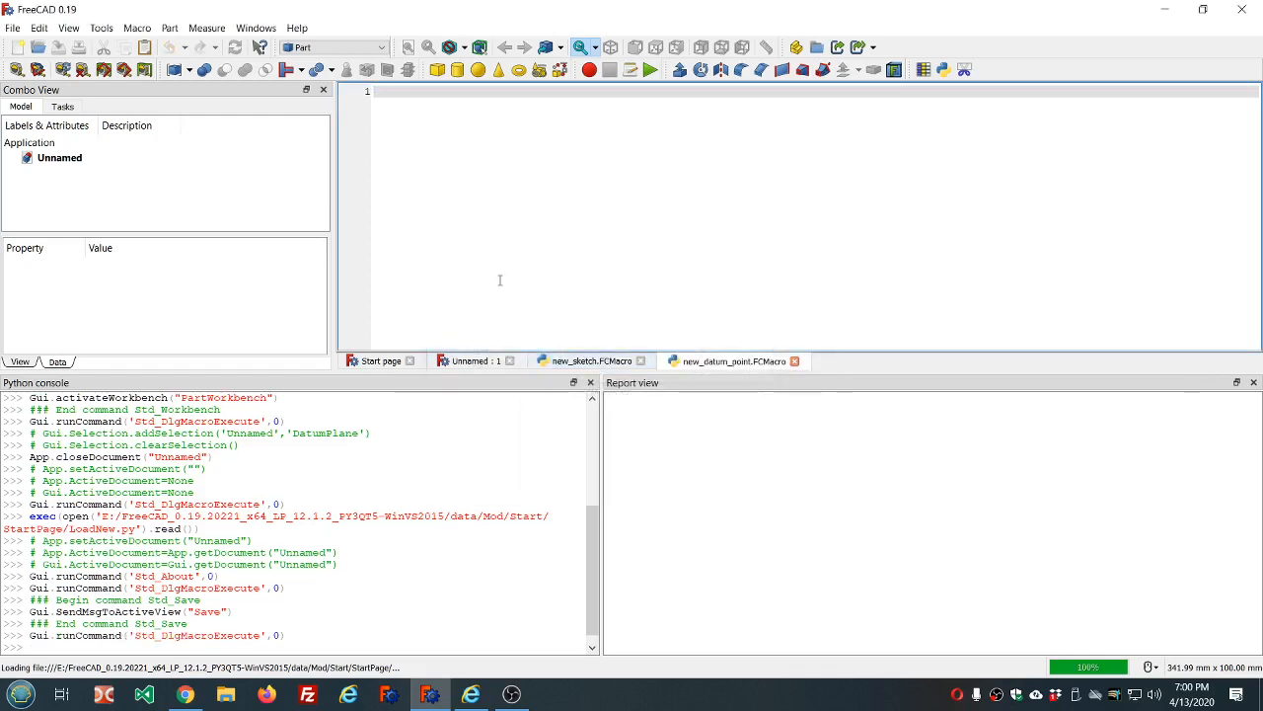
Step: Write App.ActiveDocument.addObject("PartDesign::DatumPoint", "Datum Point") and App.ActiveDocument.recompute() in the new_datum_point macro, and save it
type("App.A")
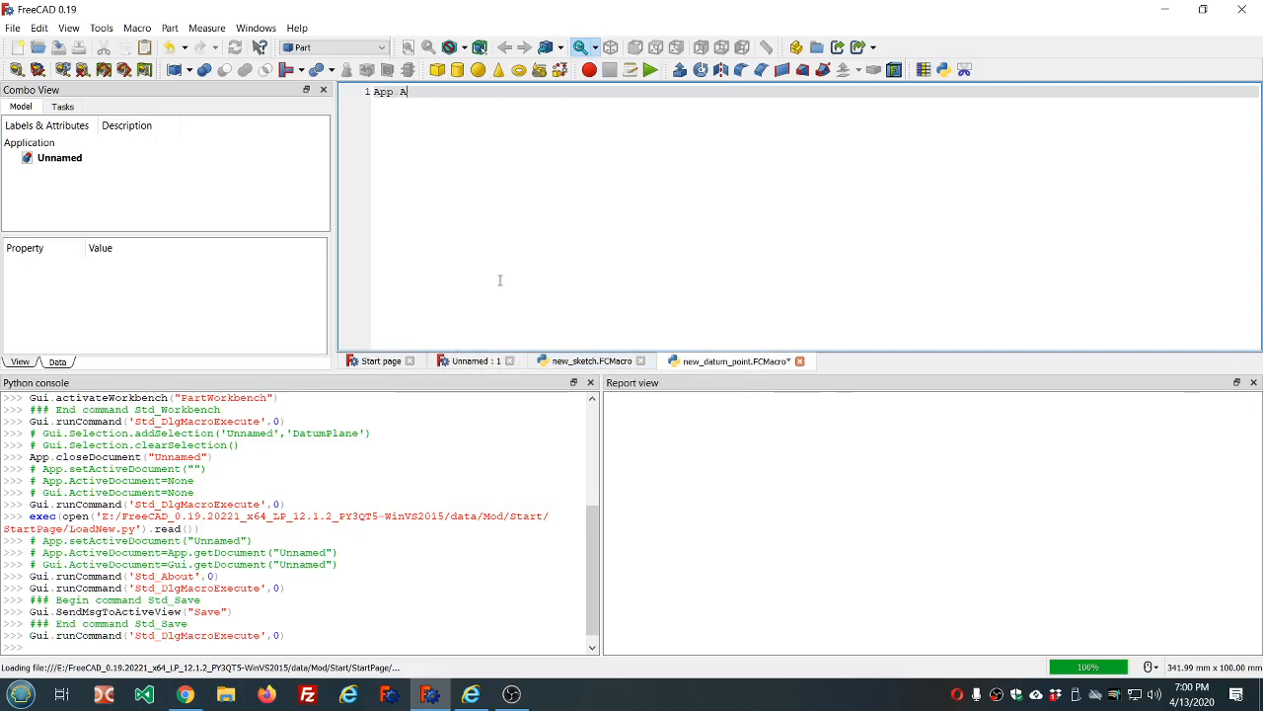
type("ctiveDocument.addObject(")
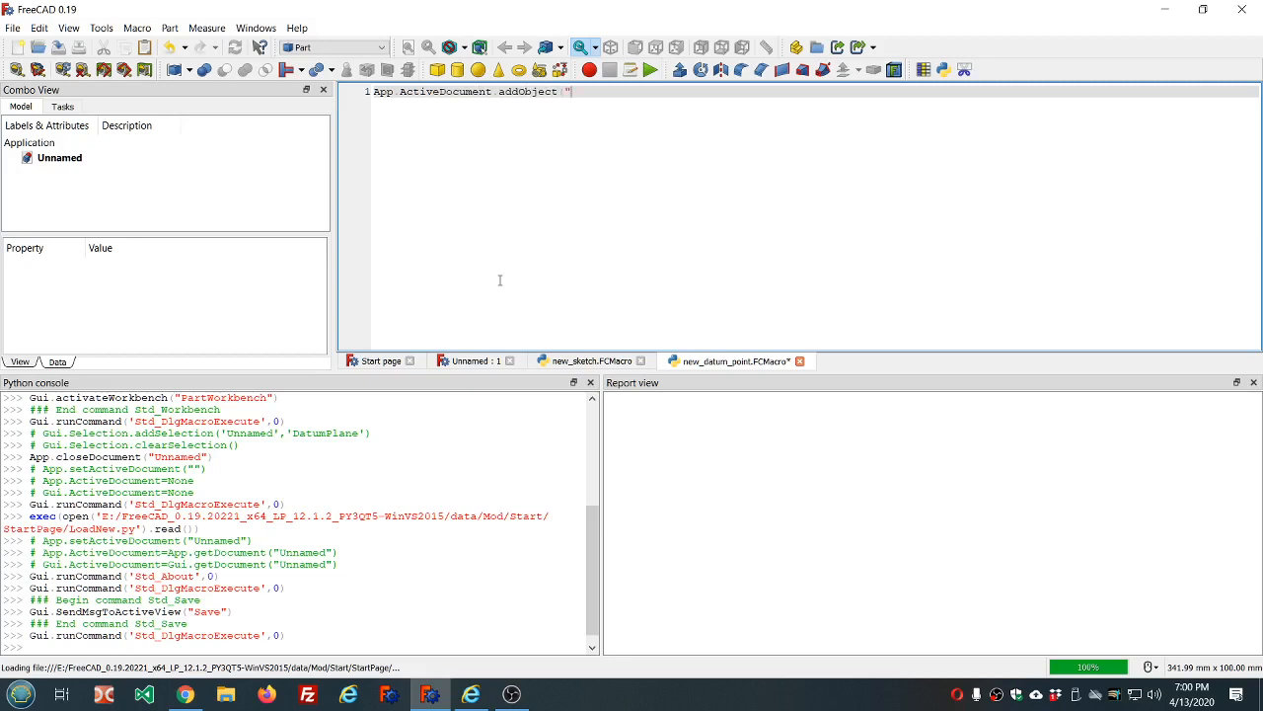
type("\"PartDesig")
type("n:")
type(":Dau")
type("unm")
key("BackSpace")
key("BackSpace")
type("mPoint\", \"Datum Poin")
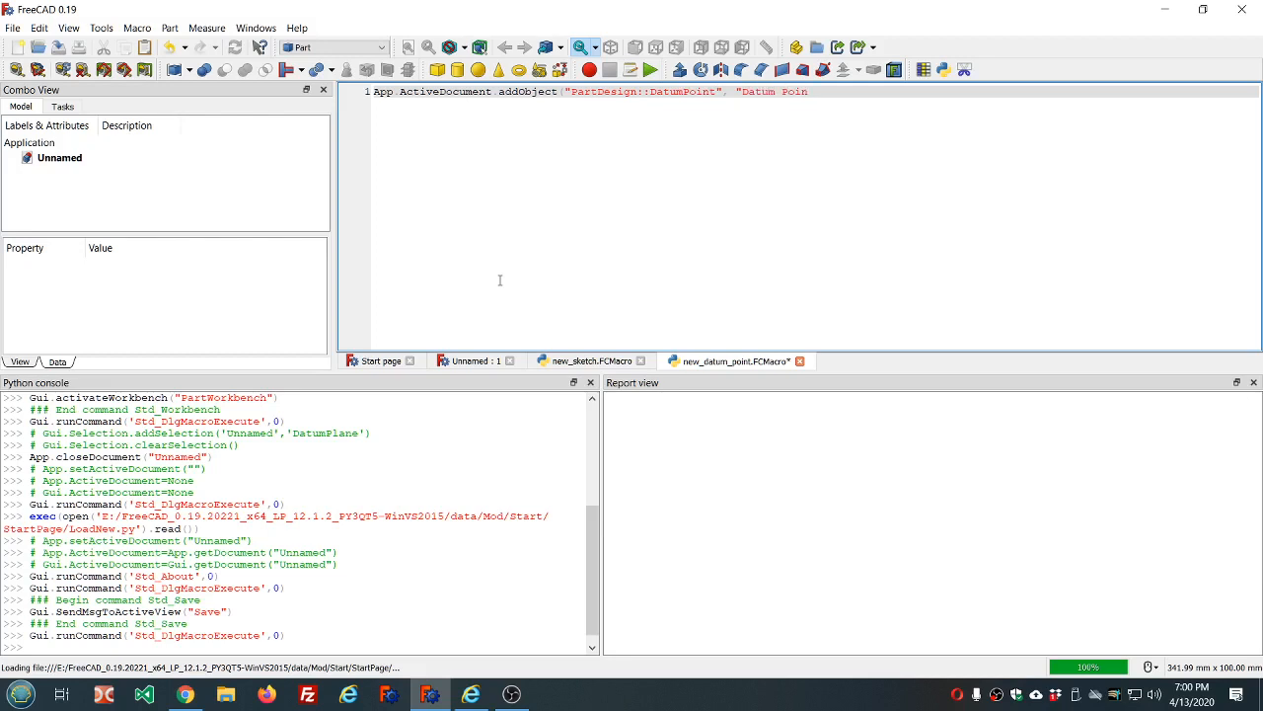
type("t")
type("\"")
type(")")
key("Return")
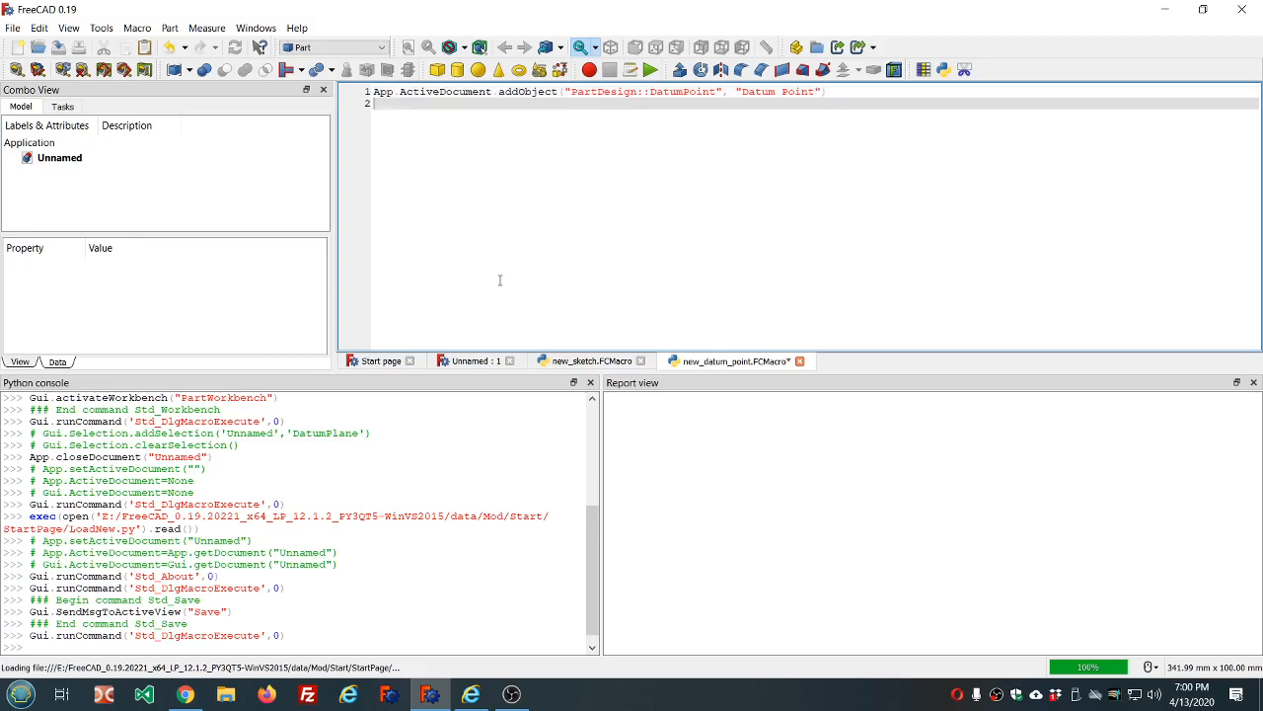
type("App.ActiveDocument.recompute(")
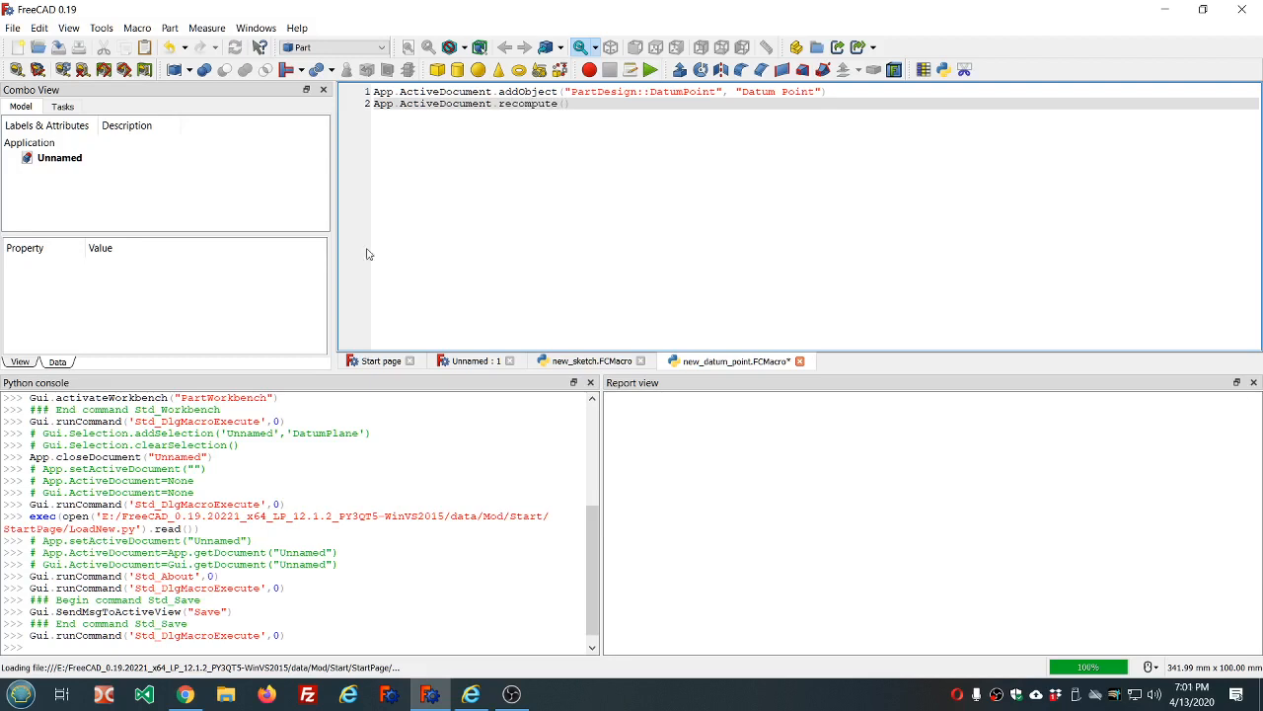
left_click(60, 48)
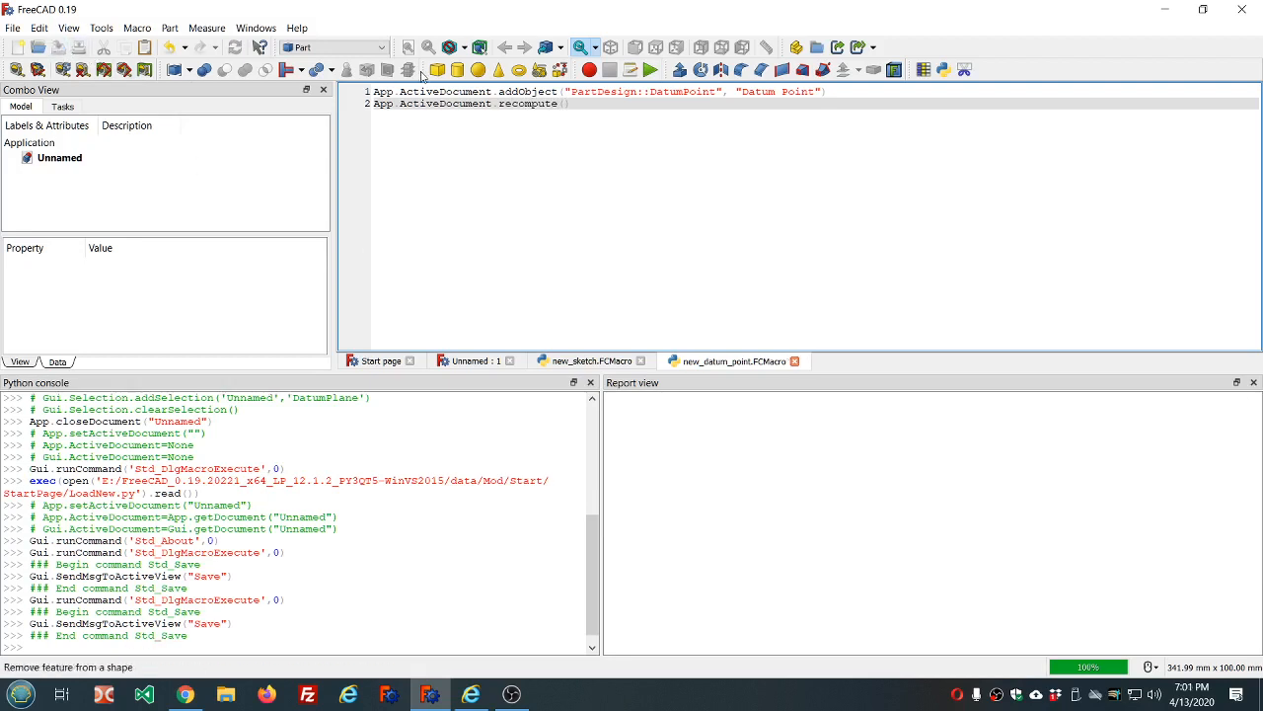
Step: Switch to the Part Design workbench and create a body in the Unnamed document
left_click(335, 48)
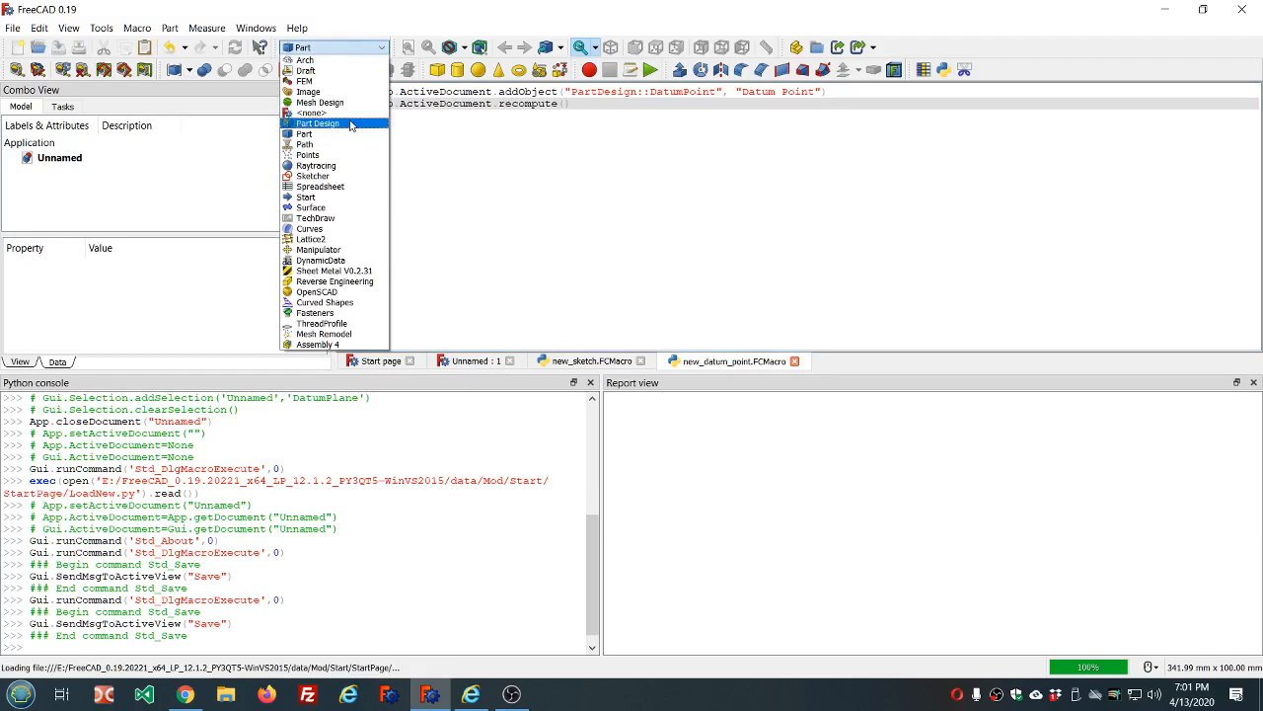
left_click(317, 124)
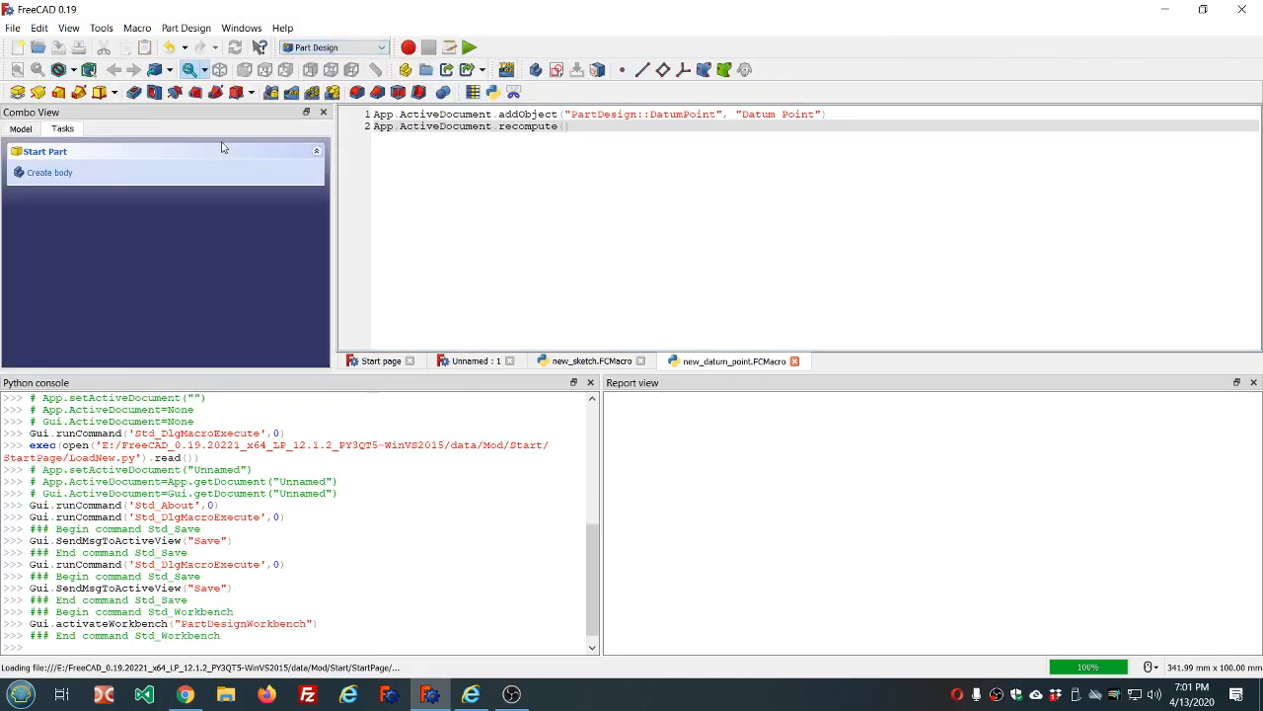
left_click(47, 173)
left_click(18, 131)
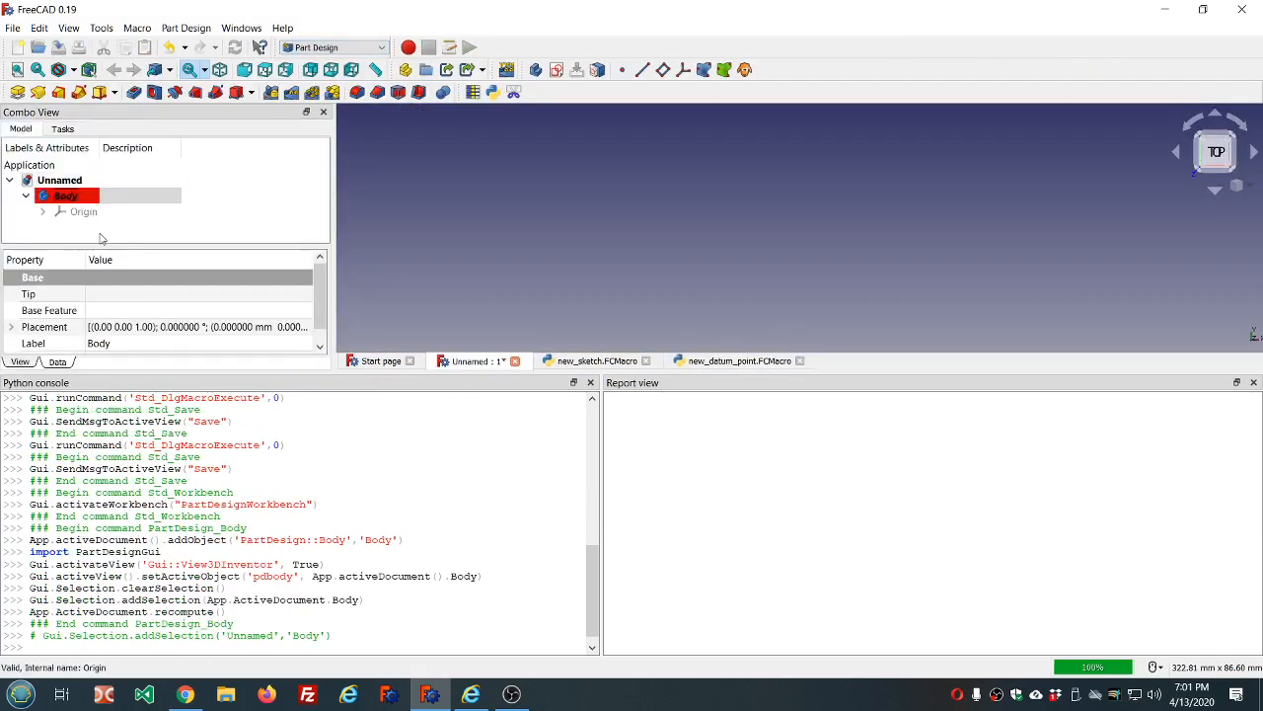
left_click(453, 175)
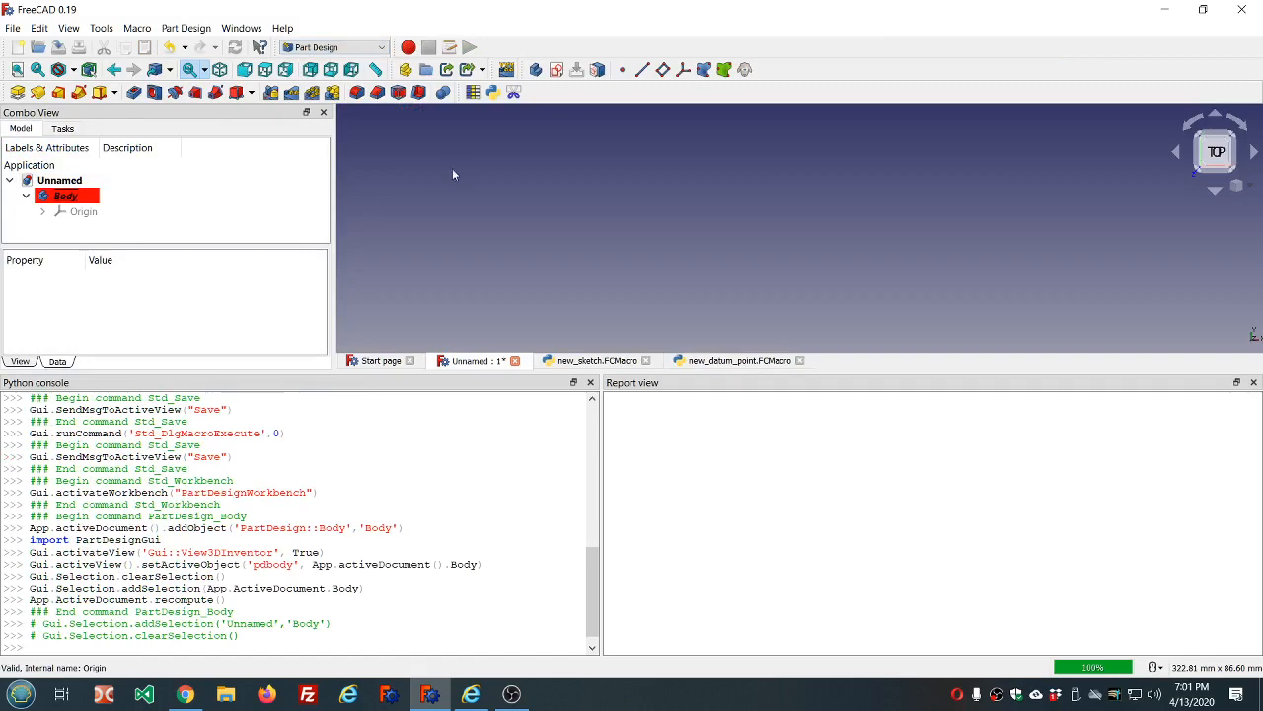
Step: Add an unattached datum point to the body and look up its object type in the Python console
left_click(622, 70)
left_click(124, 163)
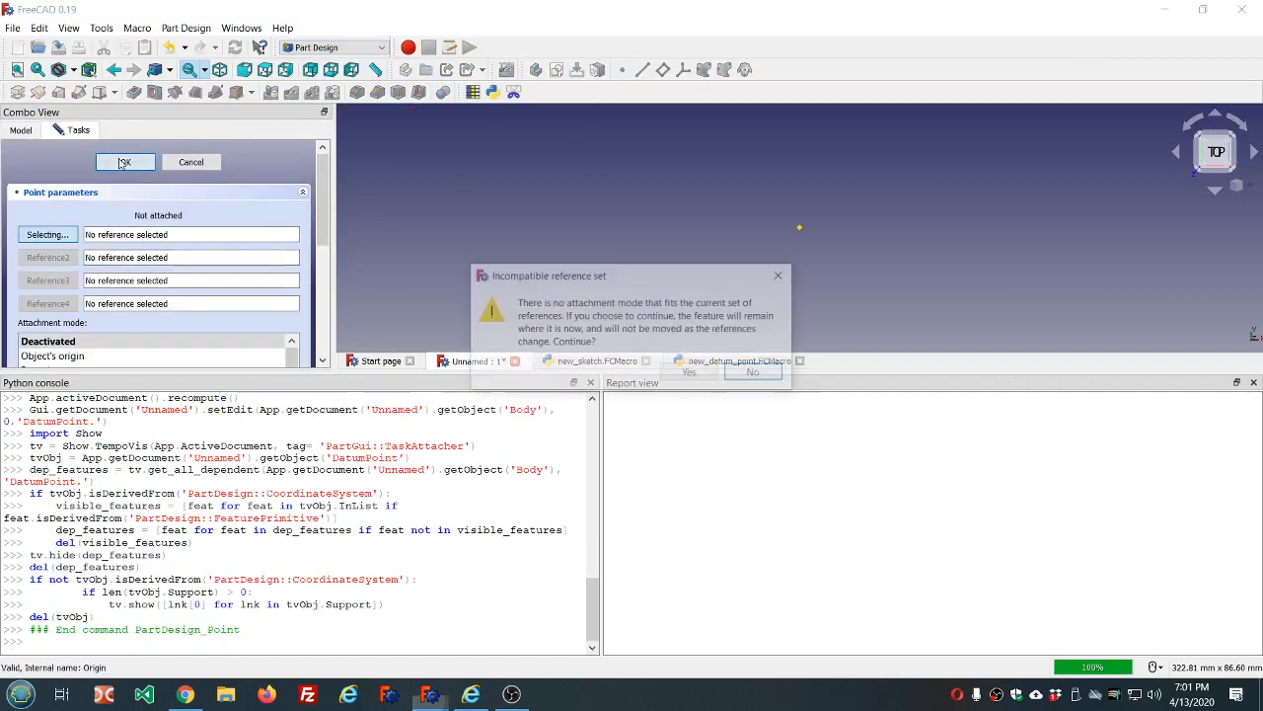
left_click(686, 375)
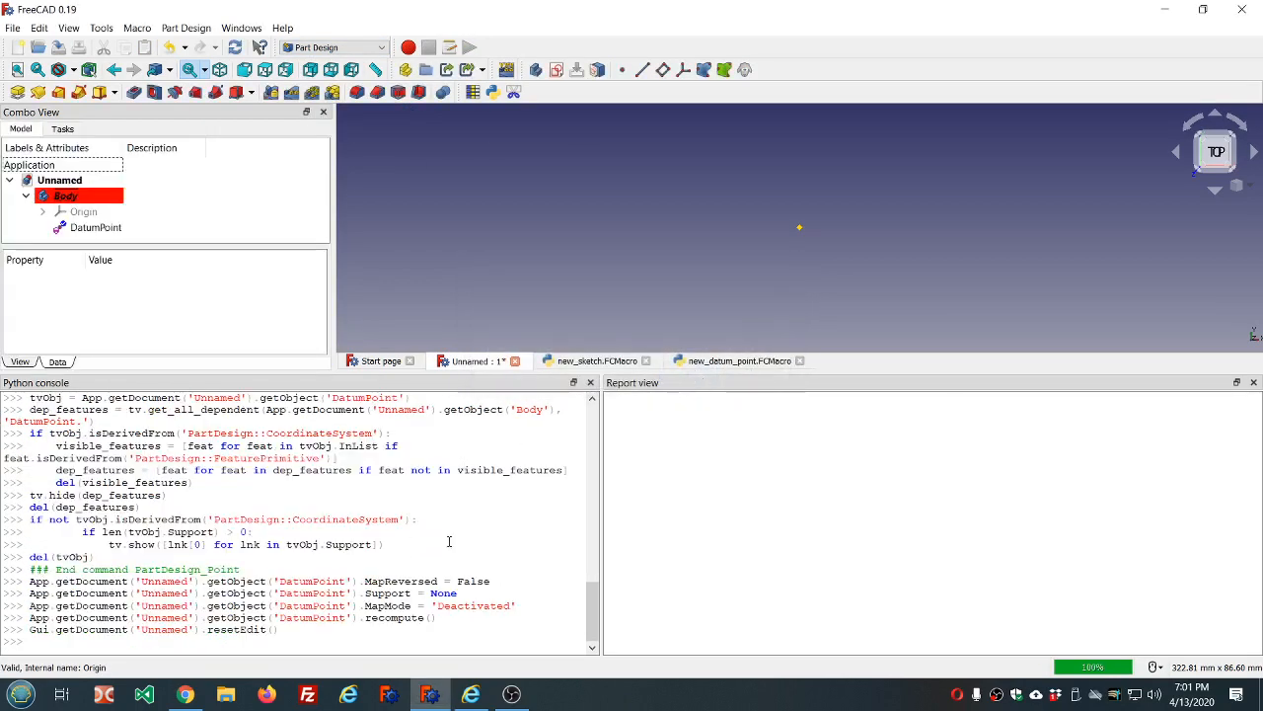
scroll(470, 505, "up", 4)
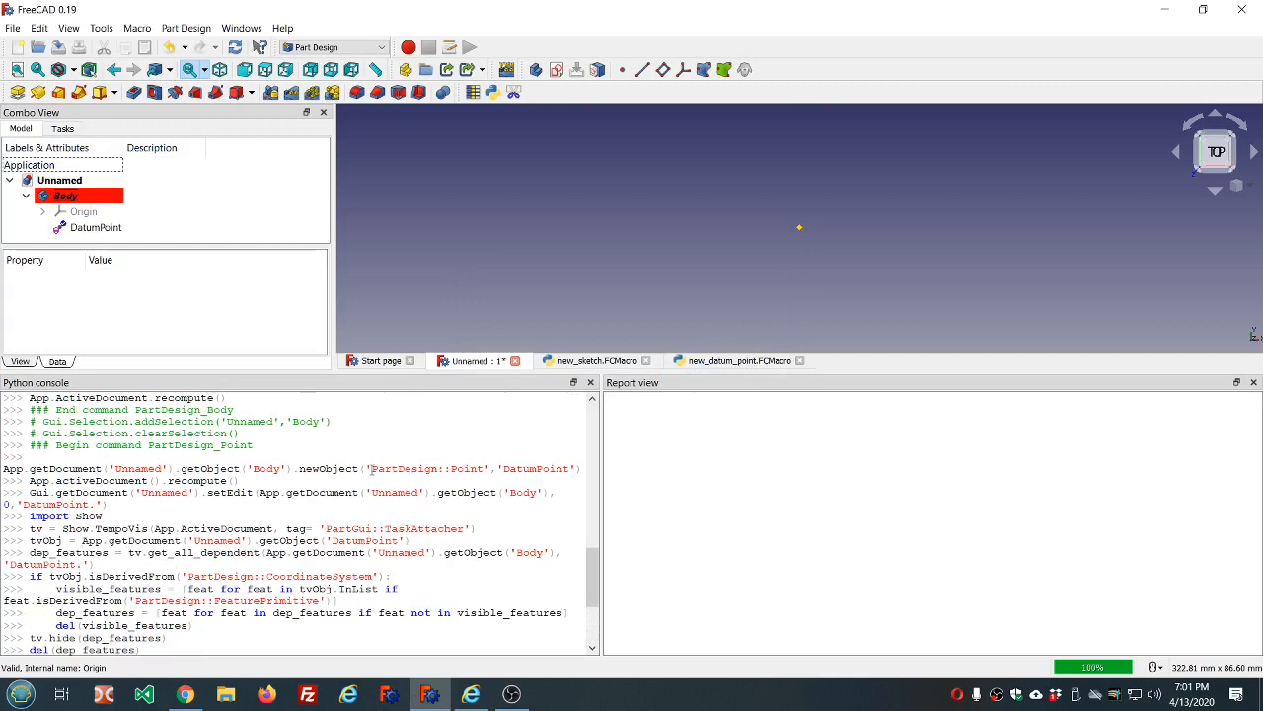
left_click_drag(371, 470, 485, 471)
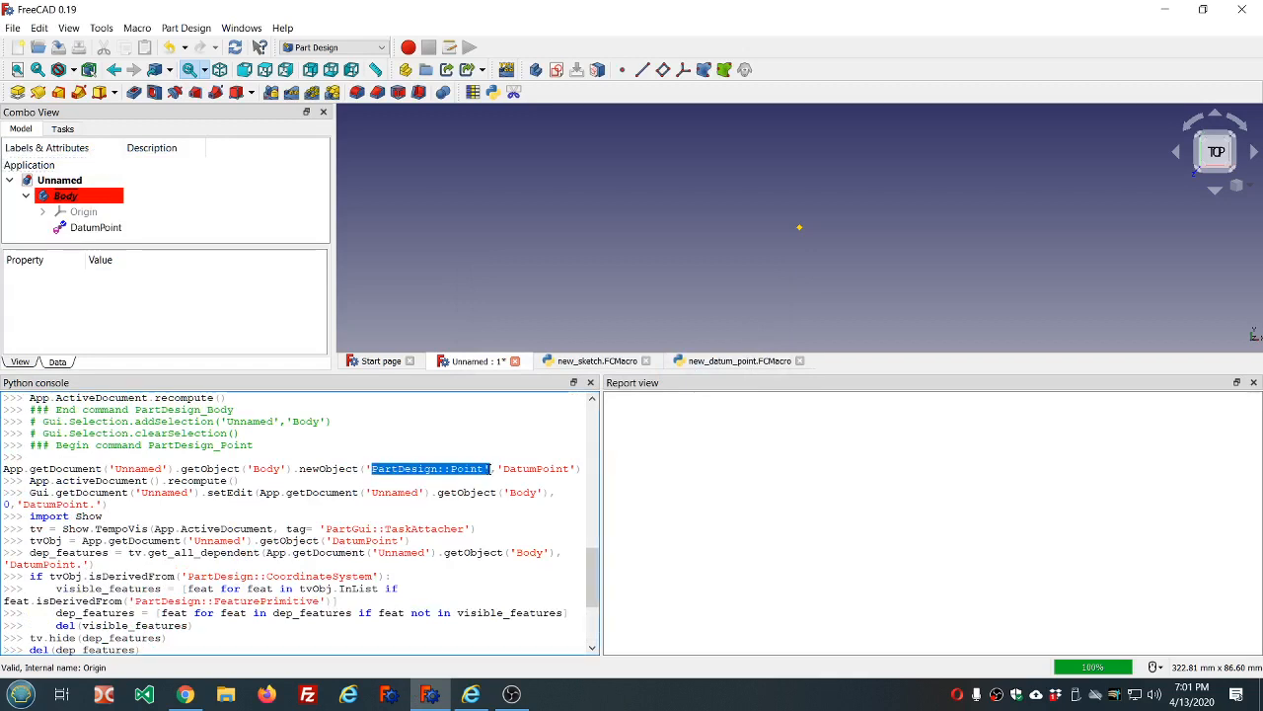
left_click(542, 471)
scroll(542, 471, "down", 4)
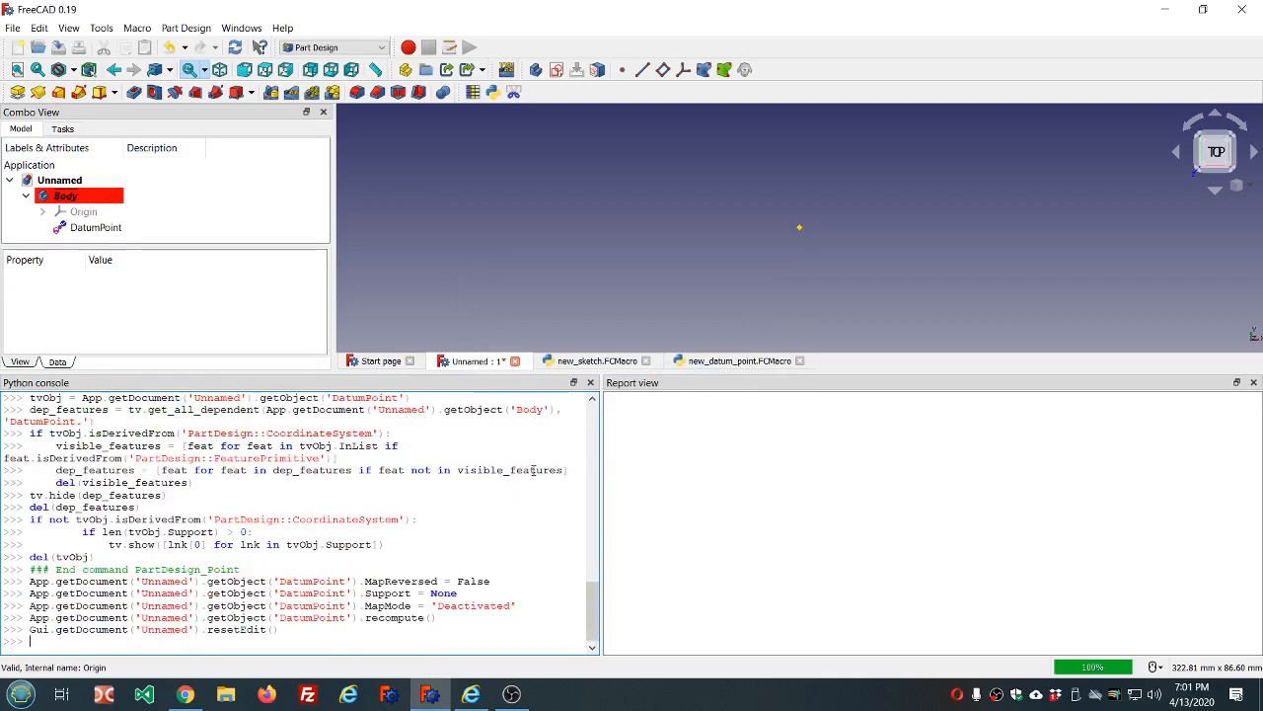
Step: In the new_datum_point macro, change the object type to PartDesign::Point and the object name to DatumPoint, and save it
left_click(696, 362)
left_click(647, 116)
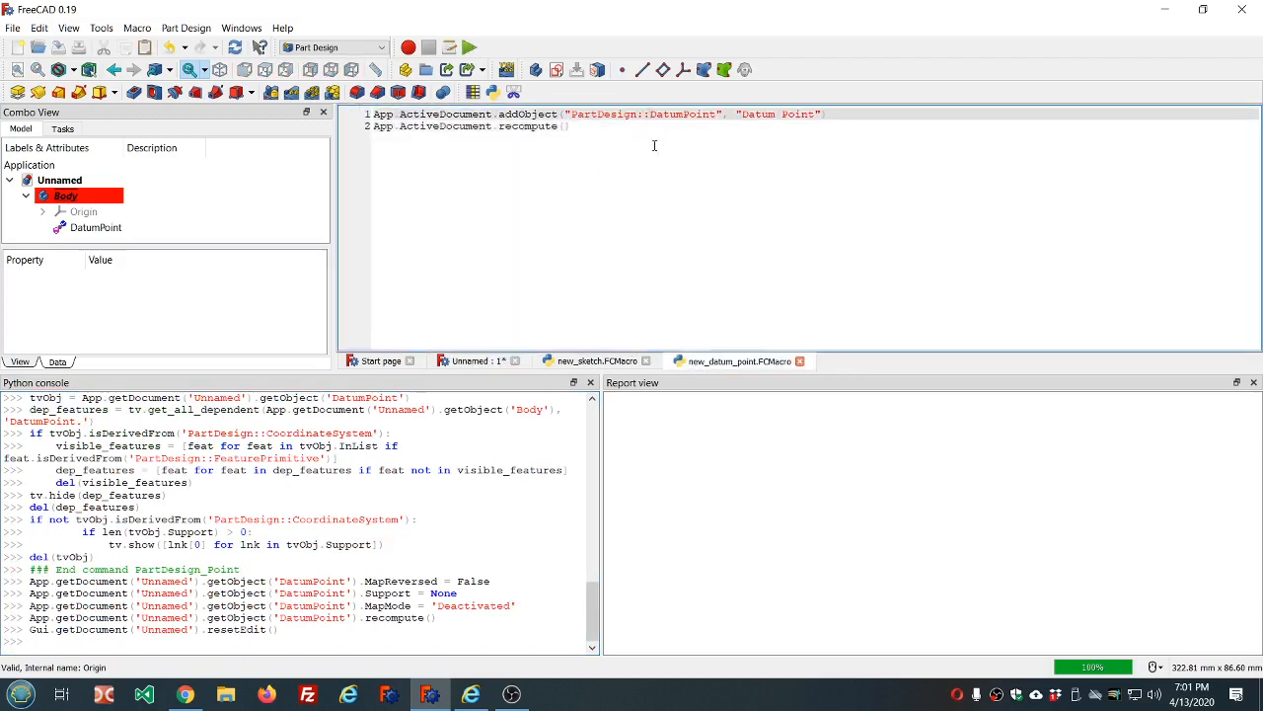
key("Delete")
key("Delete")
key("Delete")
key("Delete")
key("Delete")
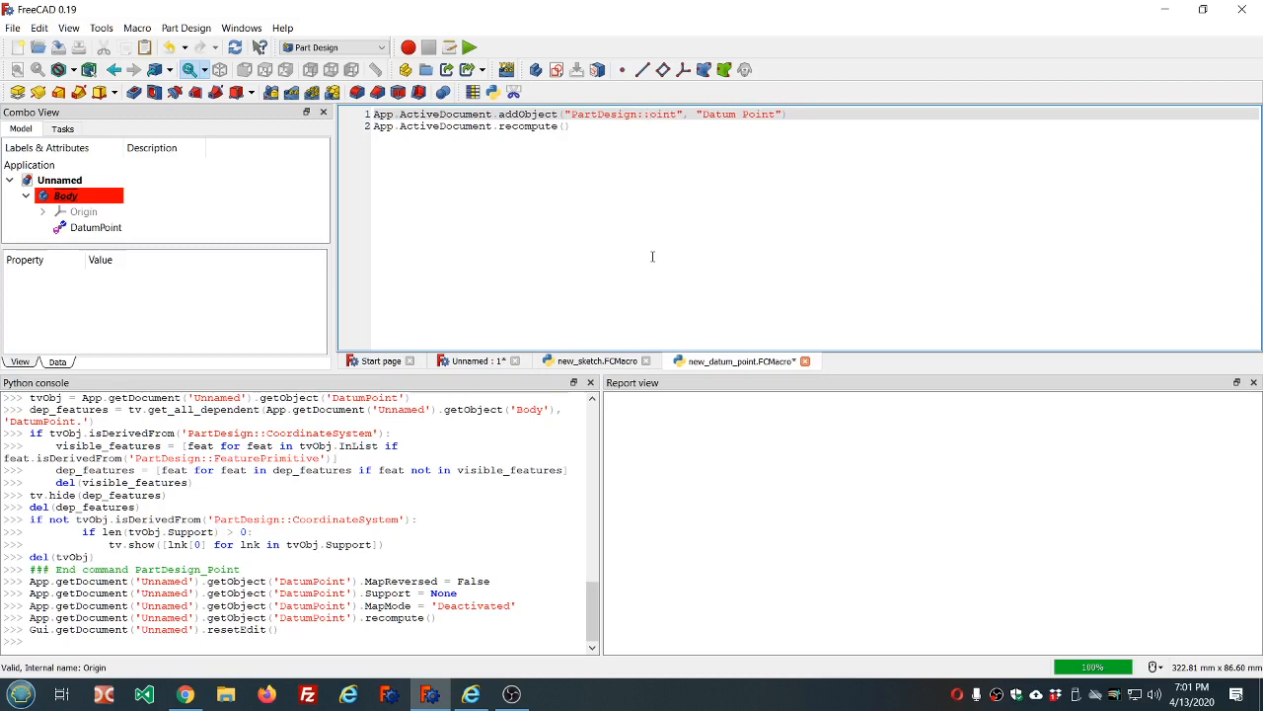
type("P")
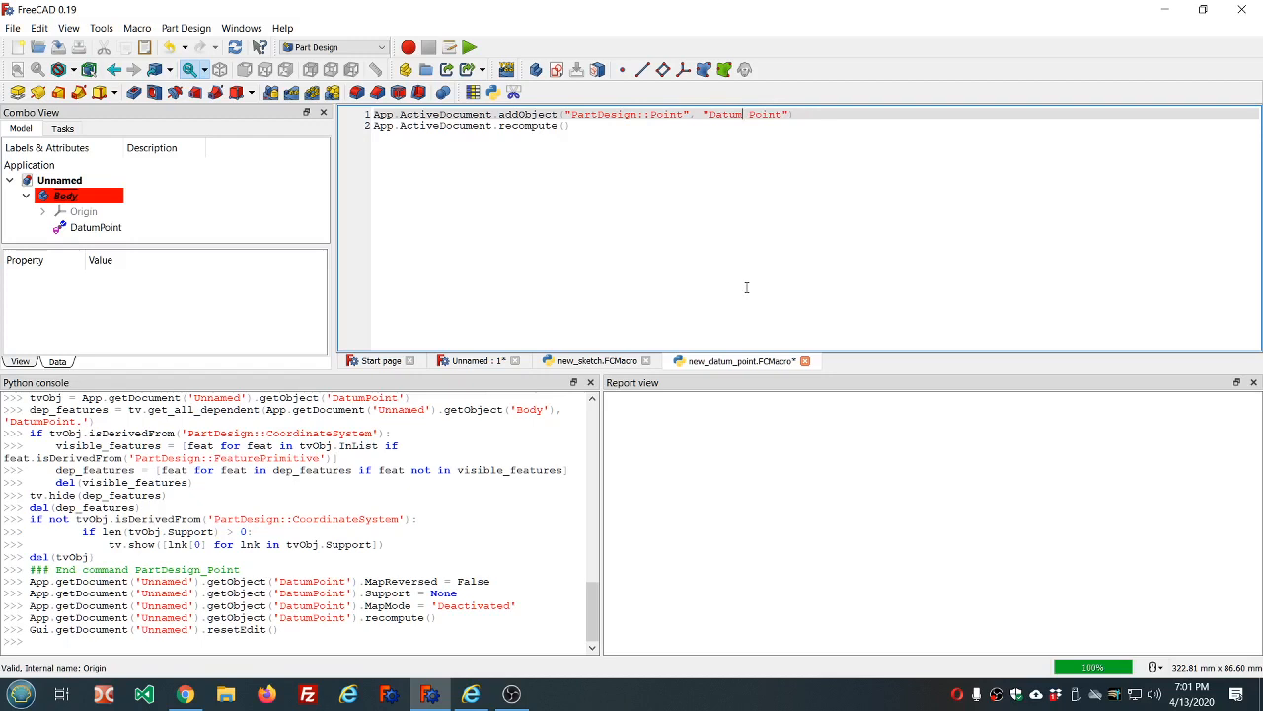
key("Delete")
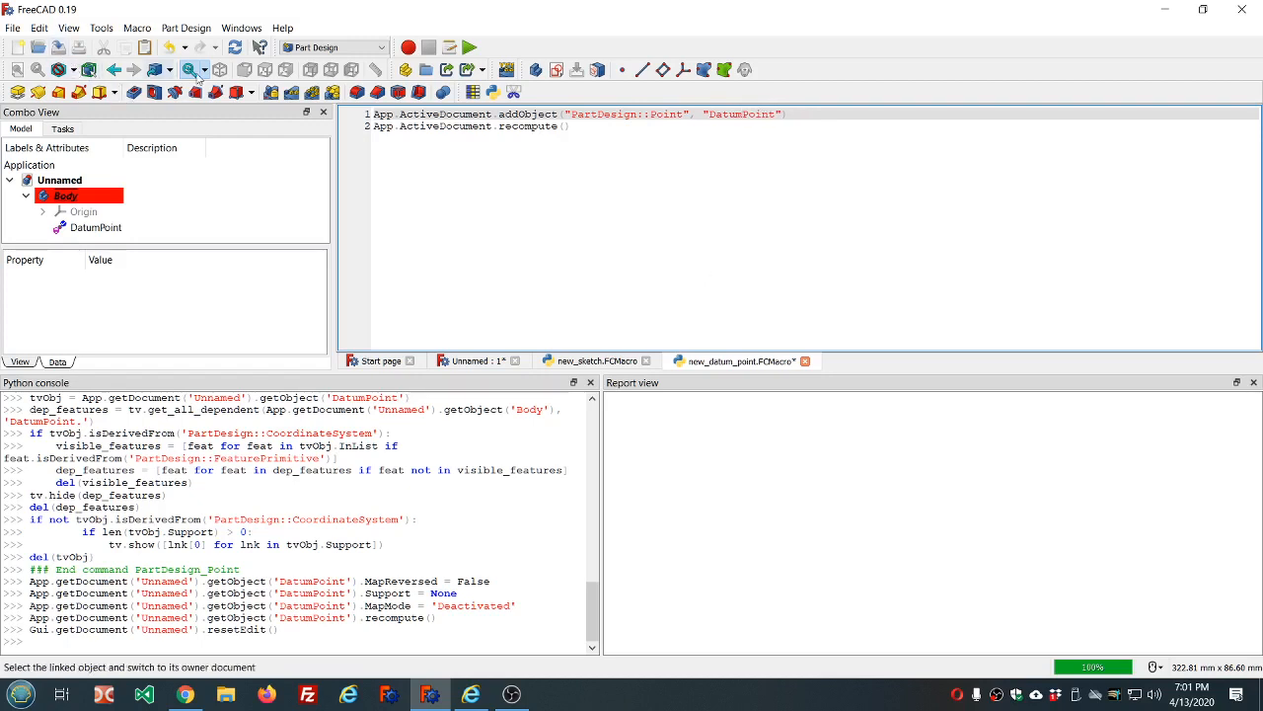
left_click(57, 48)
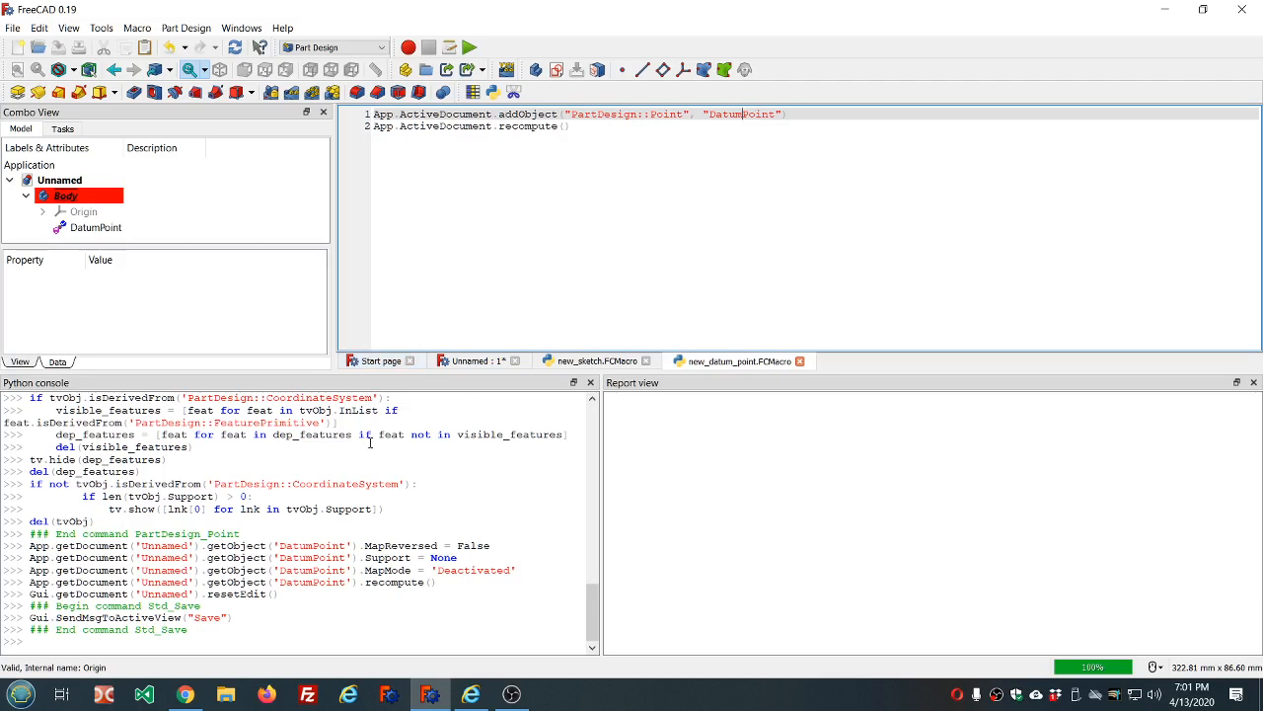
Step: Add an unattached datum line to the body and look up its creation command in the Python console
scroll(381, 460, "up", 3)
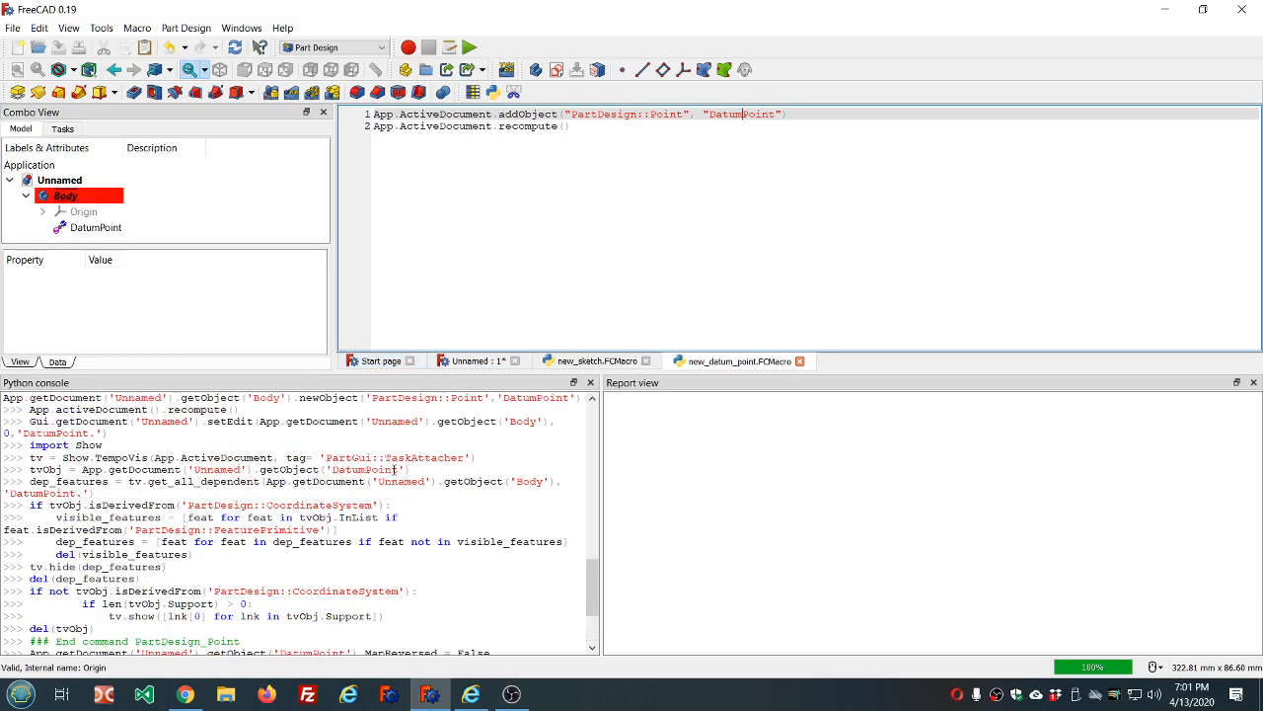
scroll(394, 470, "up", 3)
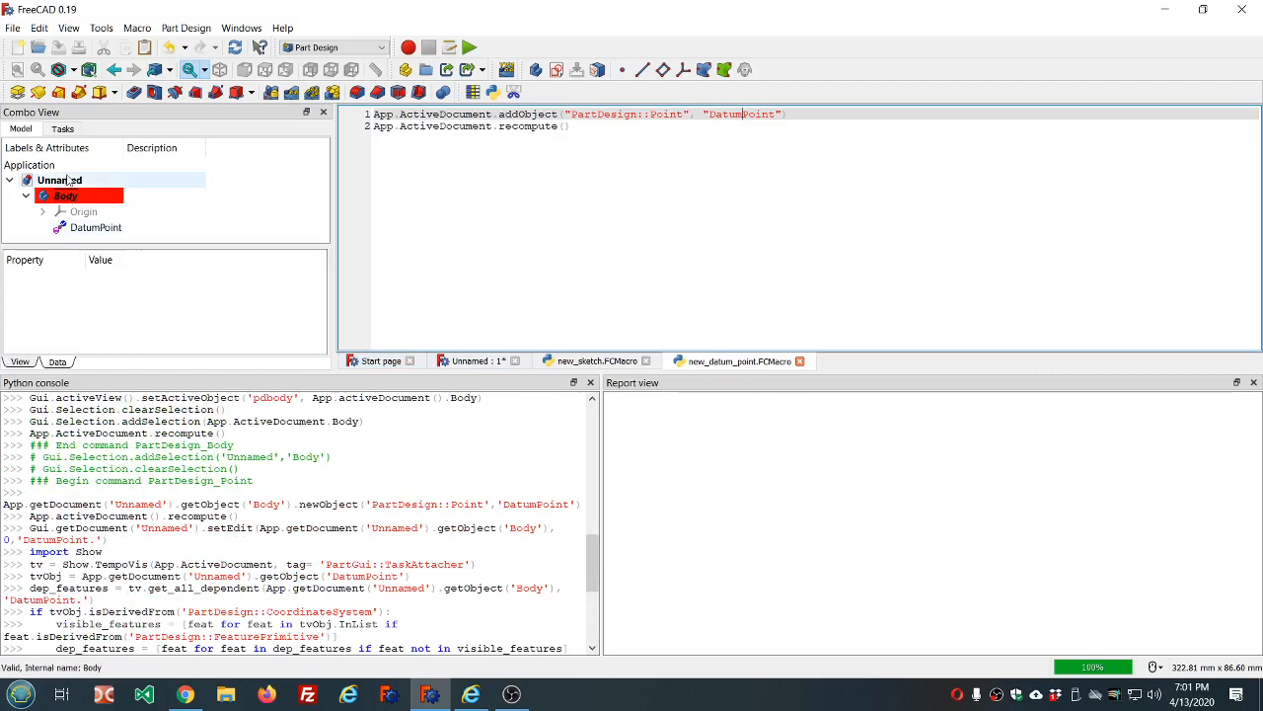
left_click(643, 70)
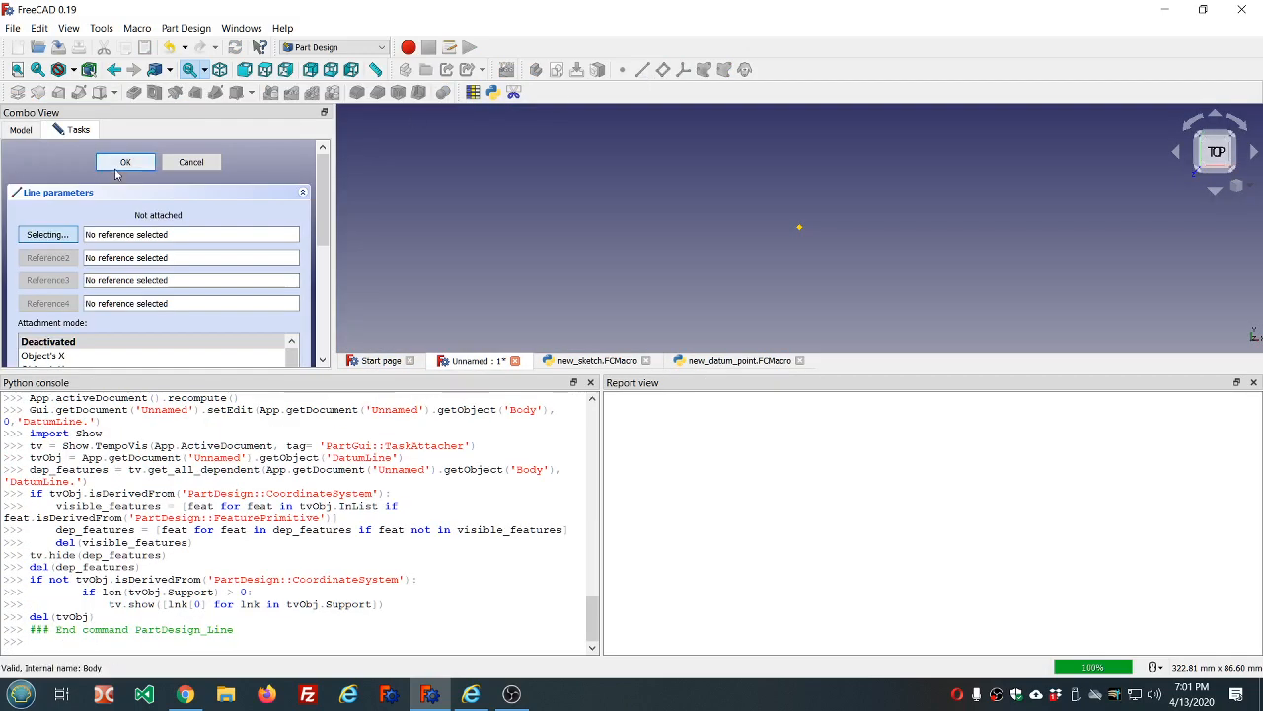
left_click(124, 163)
left_click(681, 375)
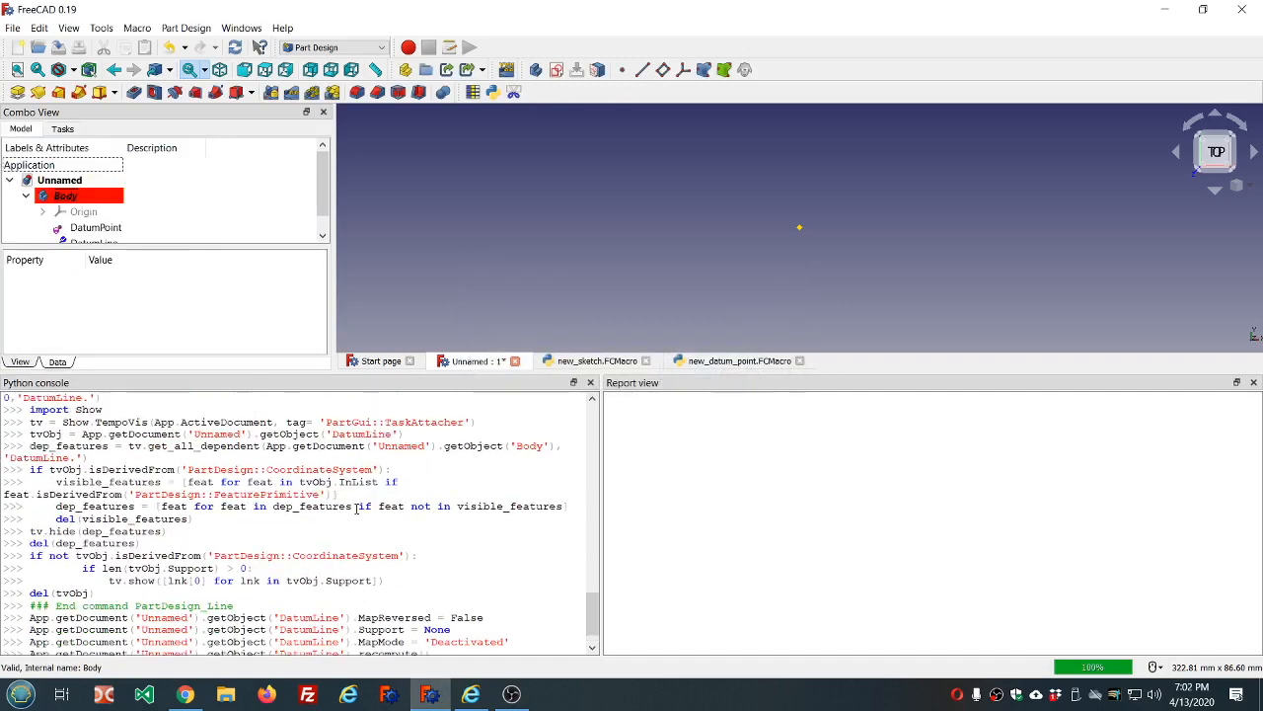
scroll(394, 513, "up", 1)
scroll(363, 440, "up", 3)
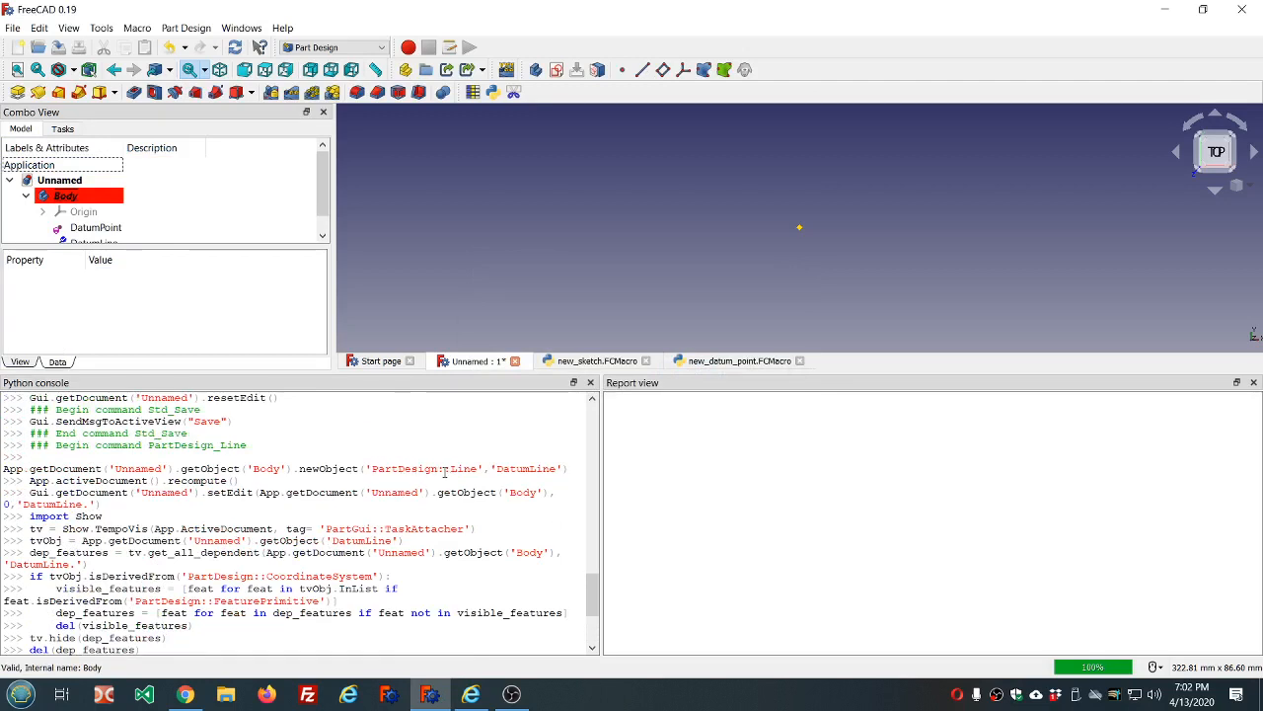
Step: Add a datum plane to the body without attaching it to any reference
left_click(662, 71)
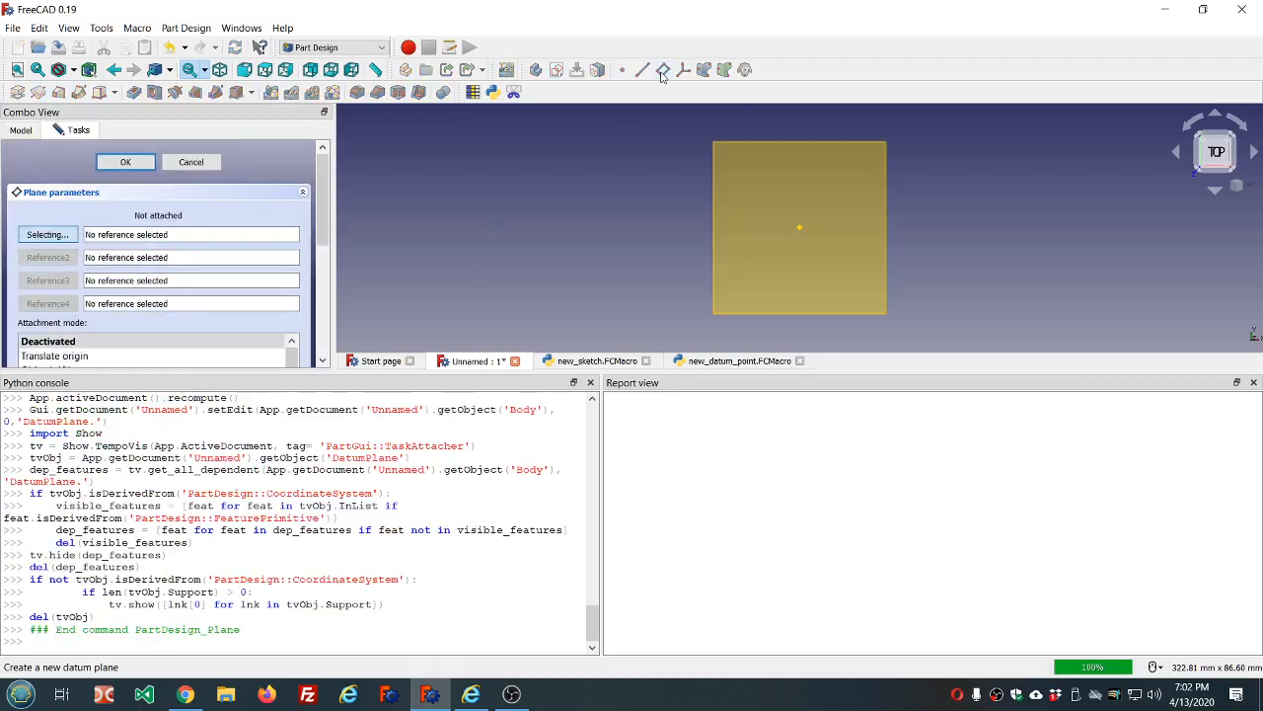
left_click(128, 164)
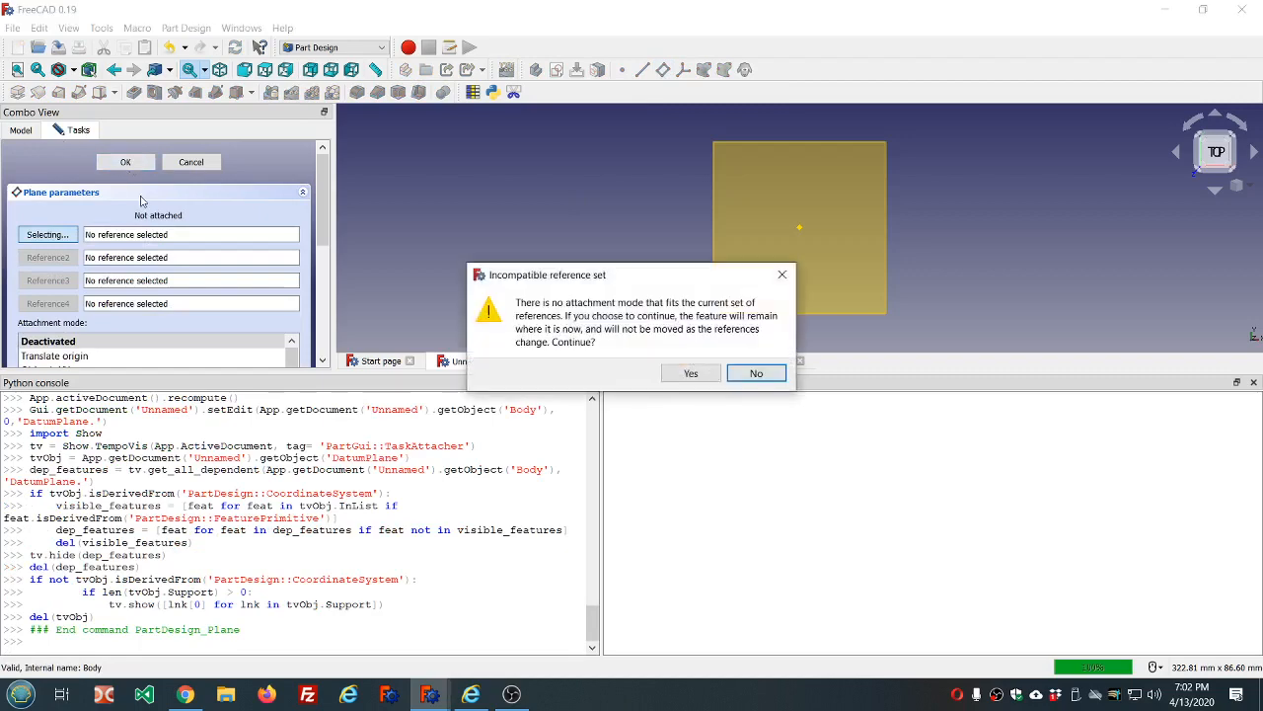
left_click(702, 383)
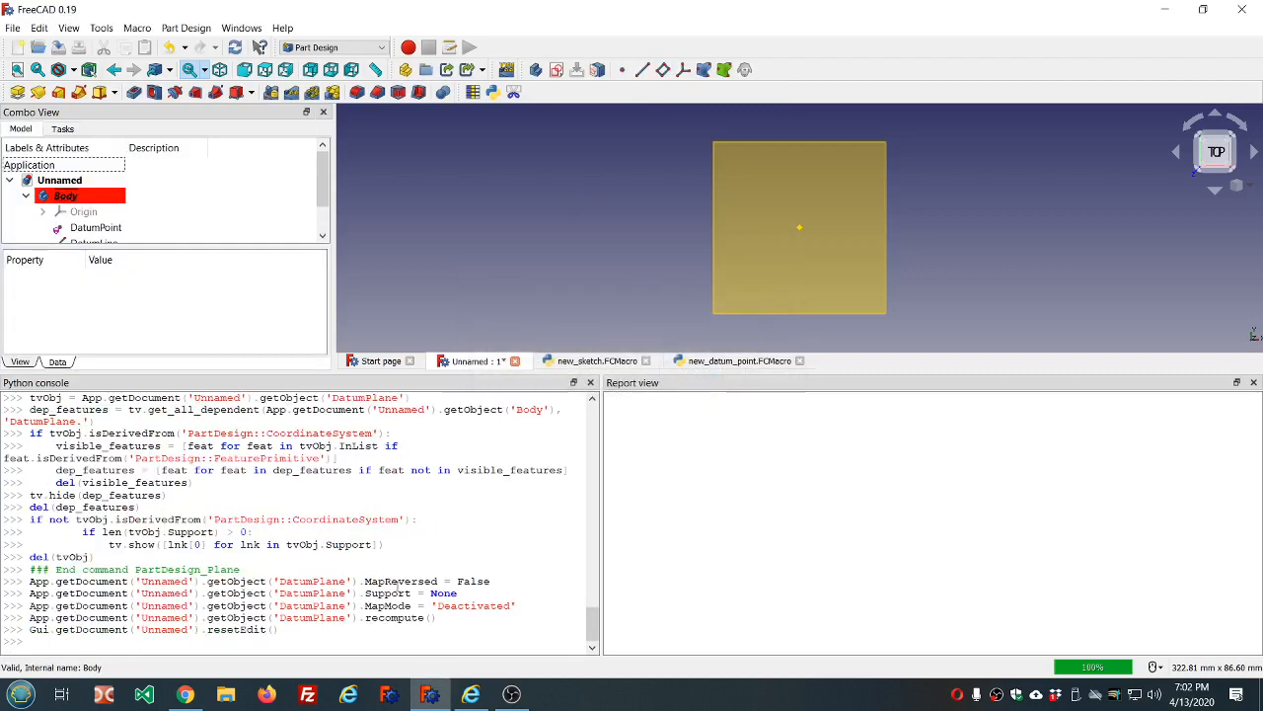
Step: Look up the datum plane's creation command in the Python console, then add an unattached local coordinate system and look up its command too
scroll(403, 584, "up", 3)
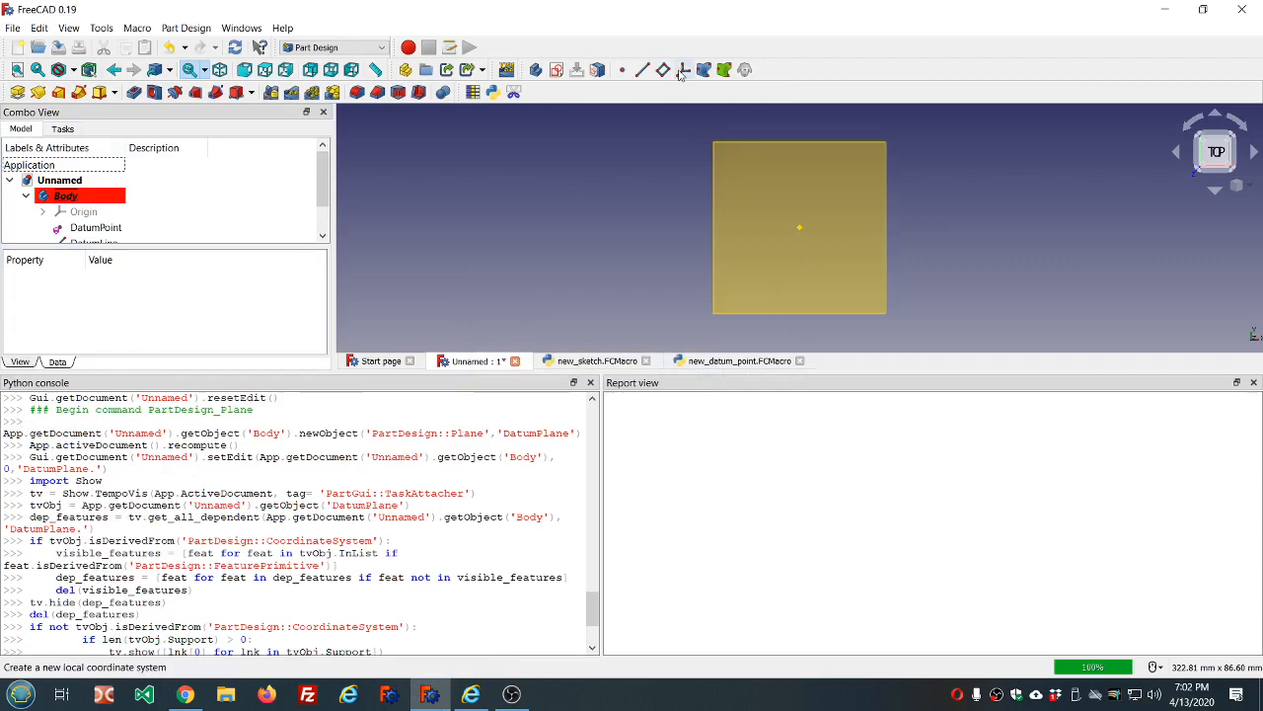
left_click(683, 70)
left_click(123, 163)
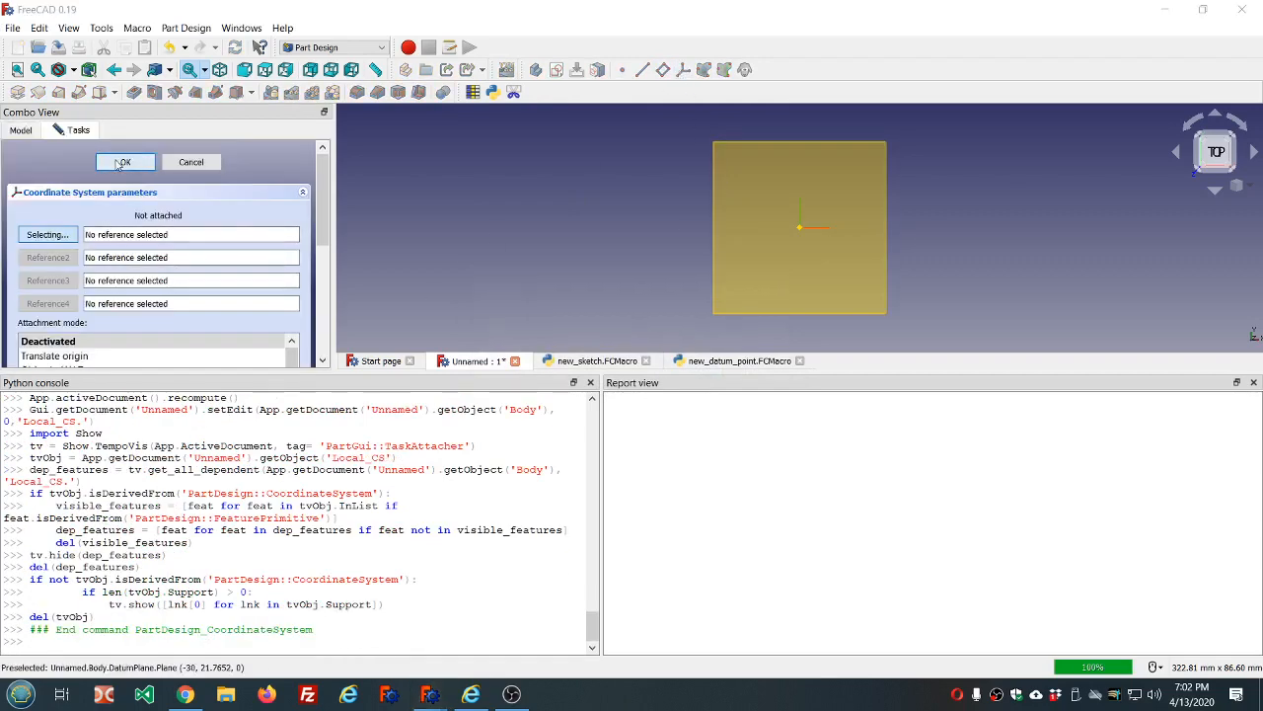
left_click(688, 374)
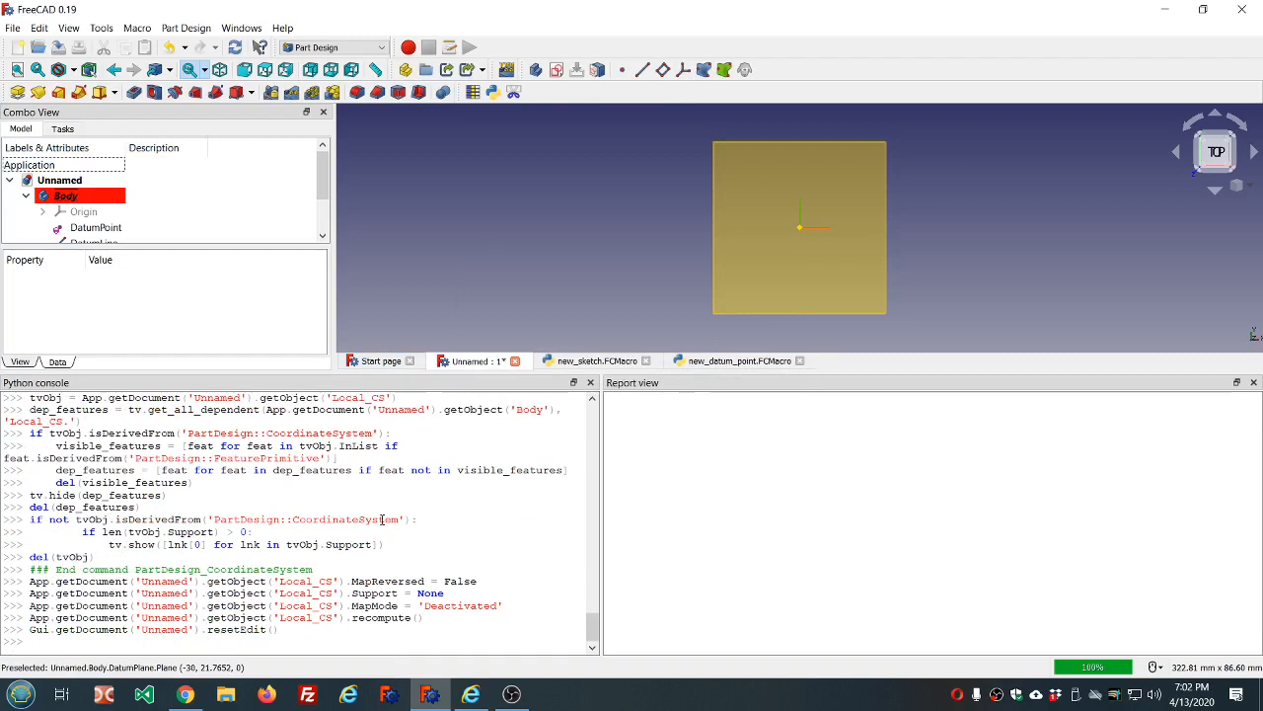
scroll(370, 548, "up", 3)
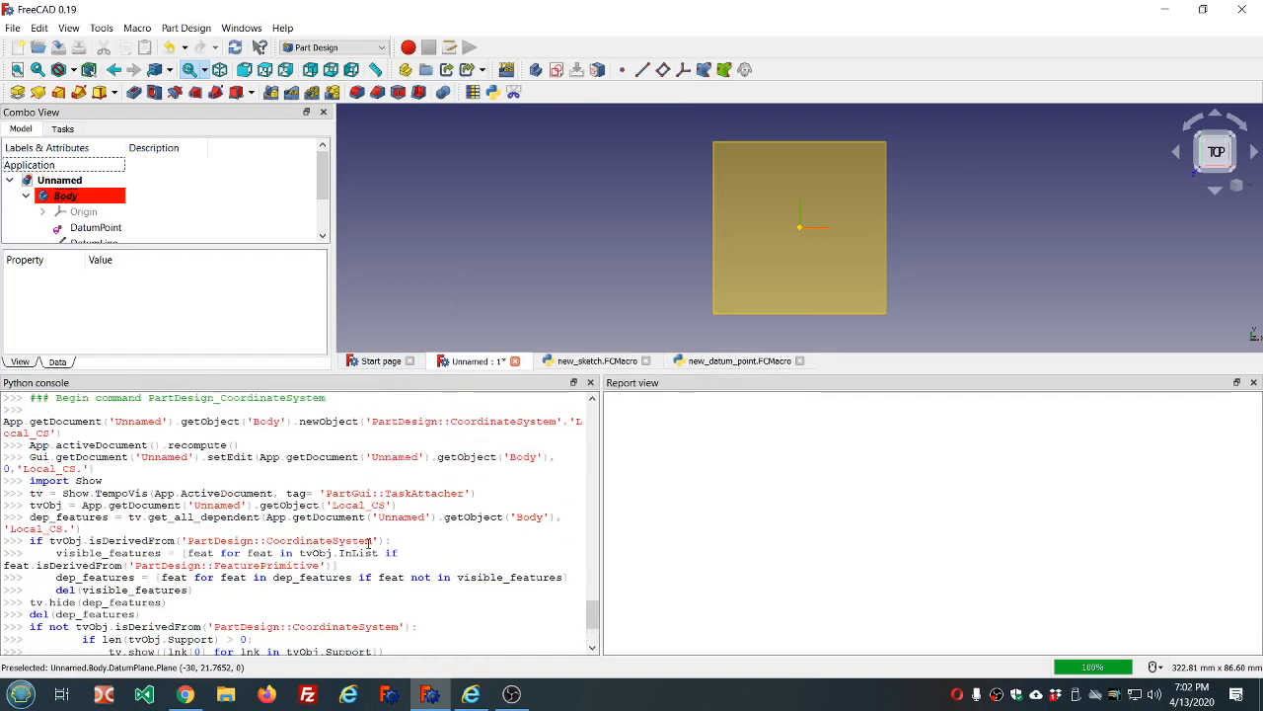
scroll(410, 469, "up", 1)
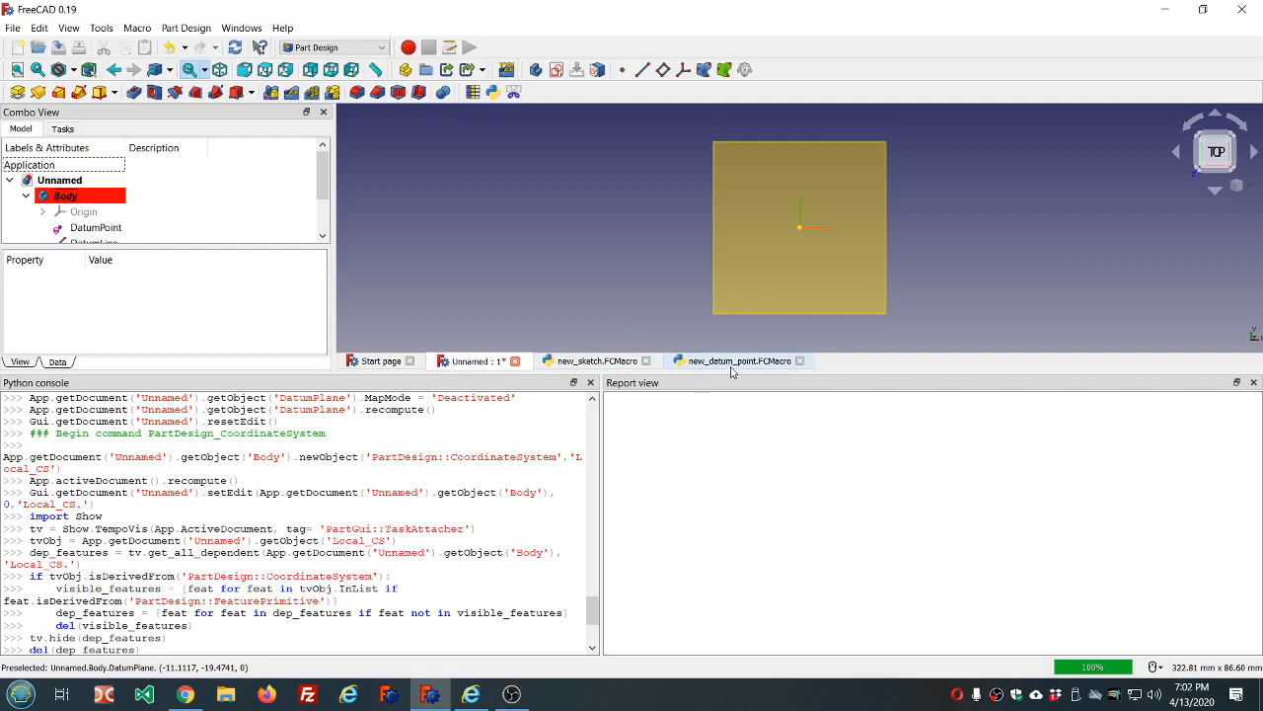
Step: Create a new user macro named new_datum_line
left_click(137, 28)
left_click(163, 81)
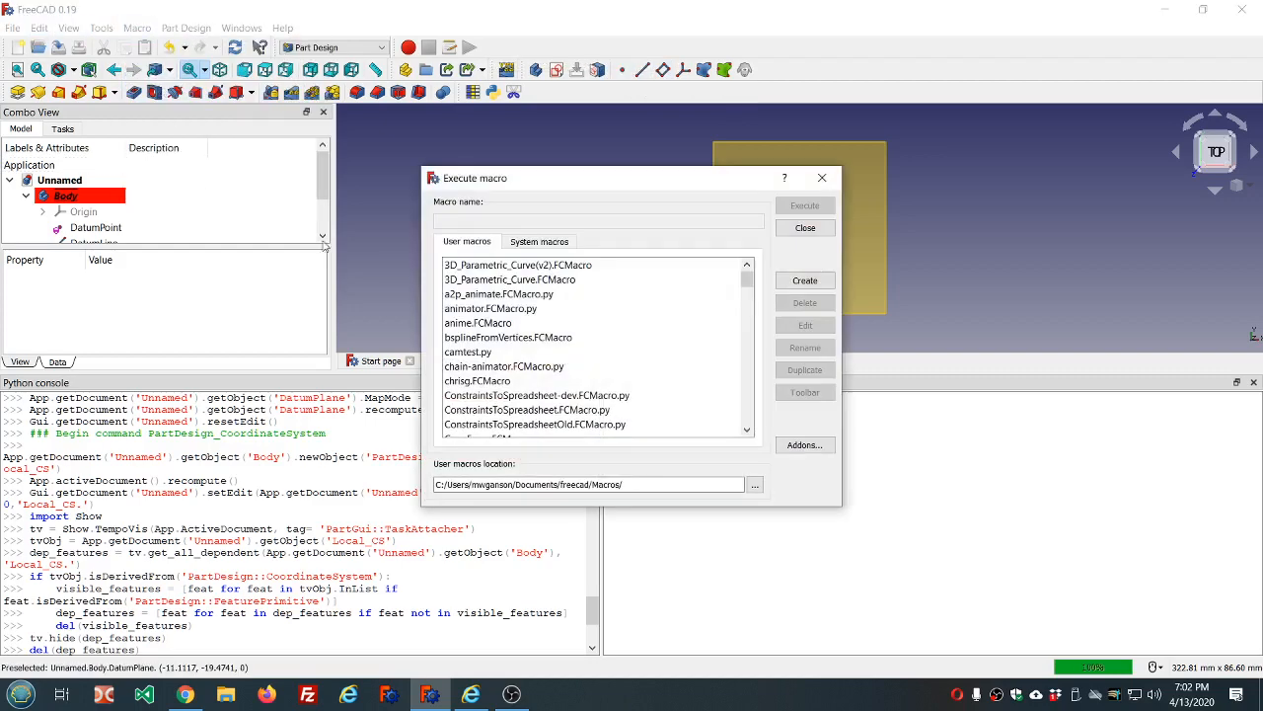
left_click(813, 283)
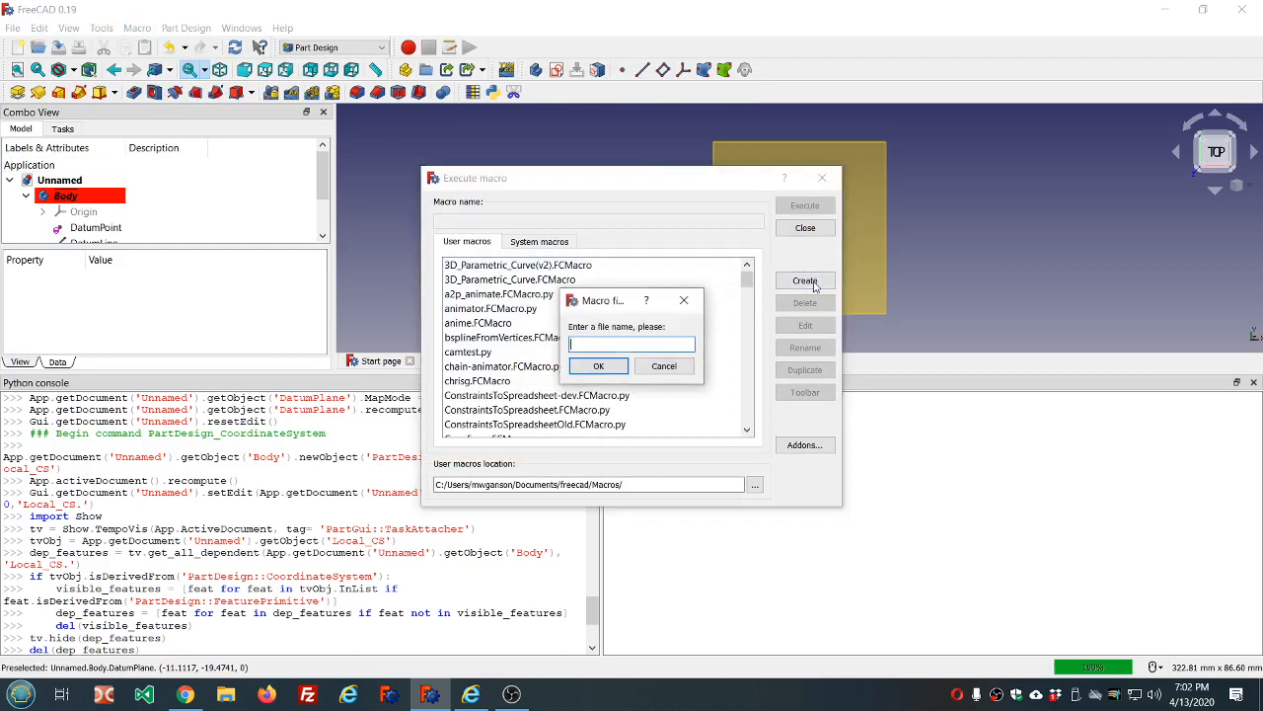
type("new_datum_line")
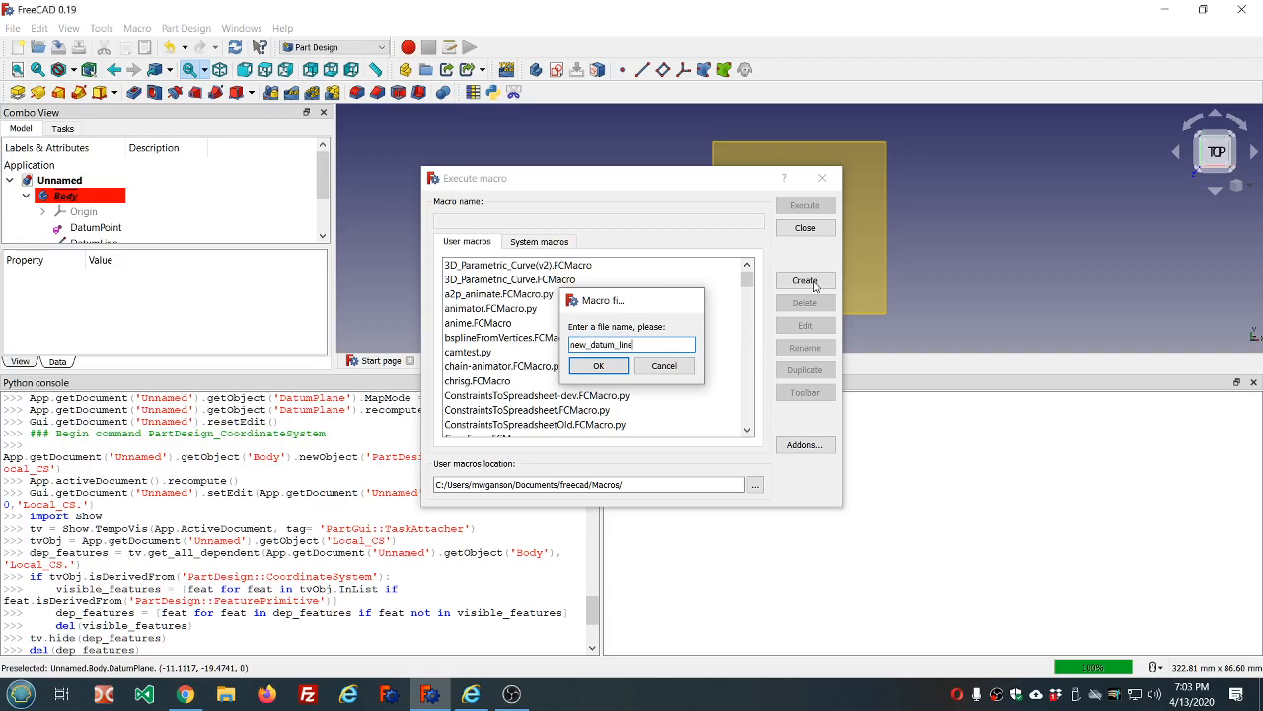
key("Return")
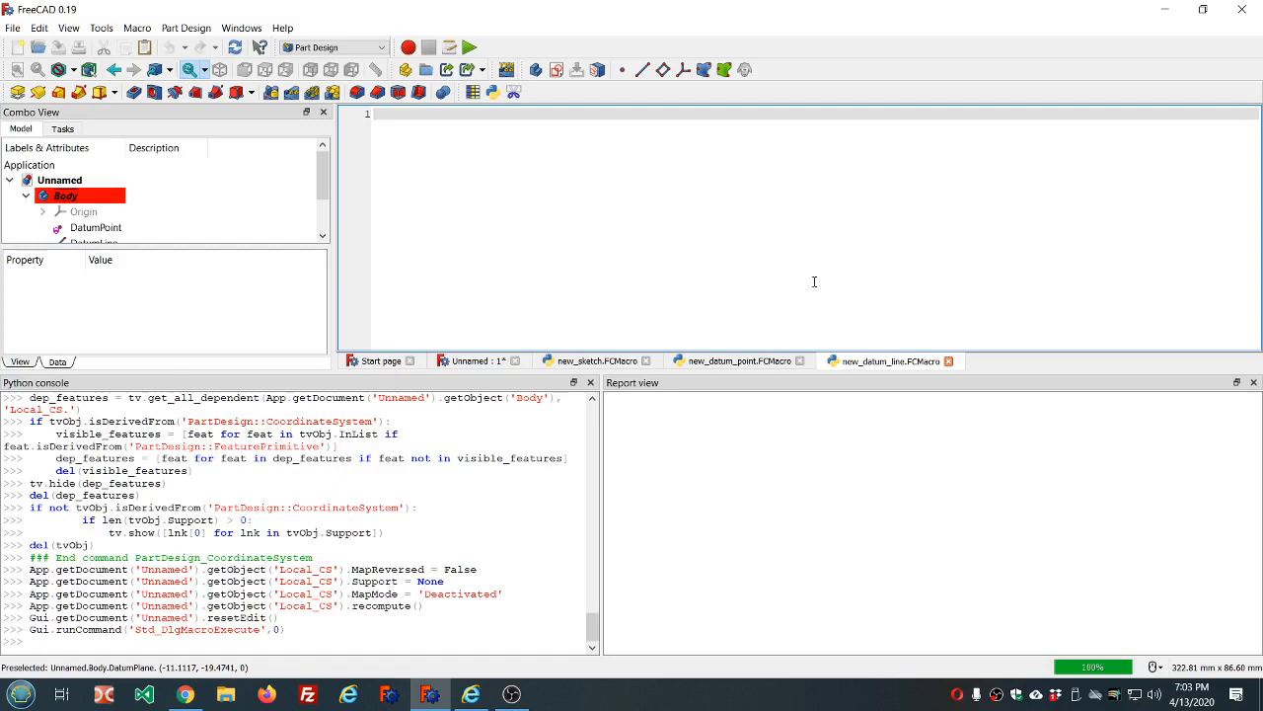
Step: Write App.ActiveDocument.addObject('PartDesign::Line', 'DatumLine') and App.ActiveDocument.recompute() as the two lines of the new_datum_line macro, and save it
type("App ActiveDocument.ad")
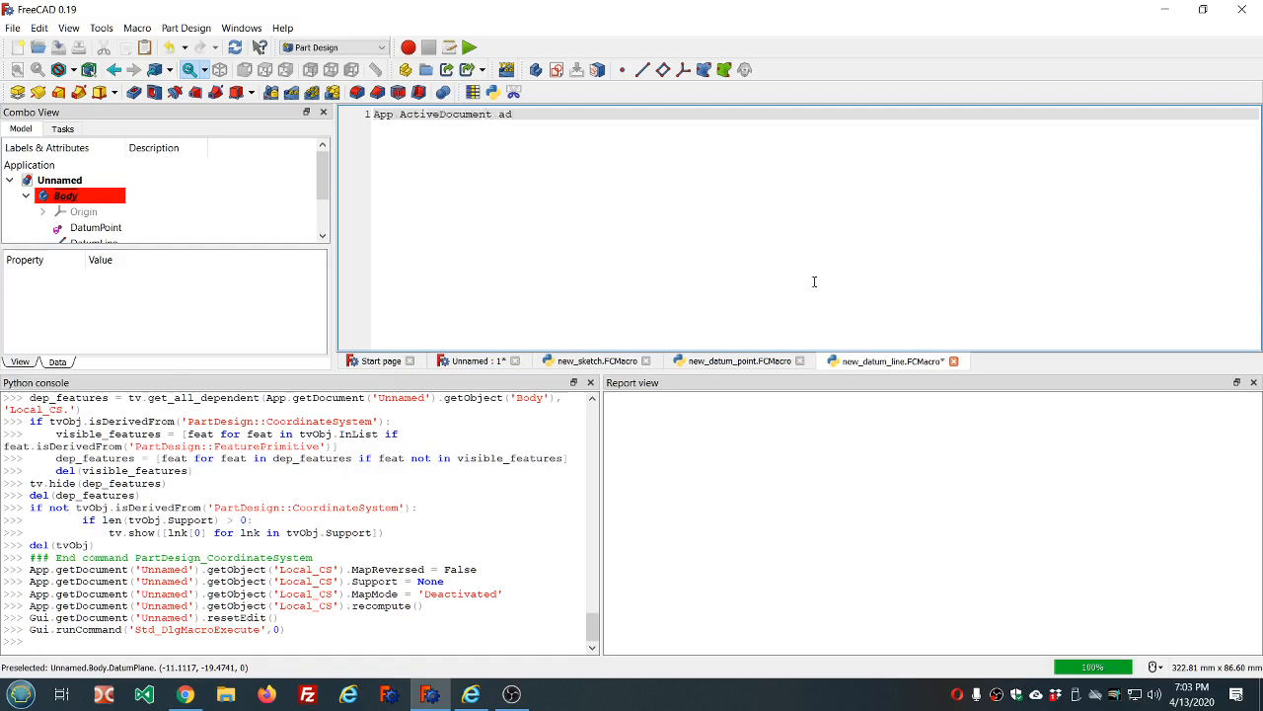
type("dObject('PartDesign::Line', 'DatumLine")
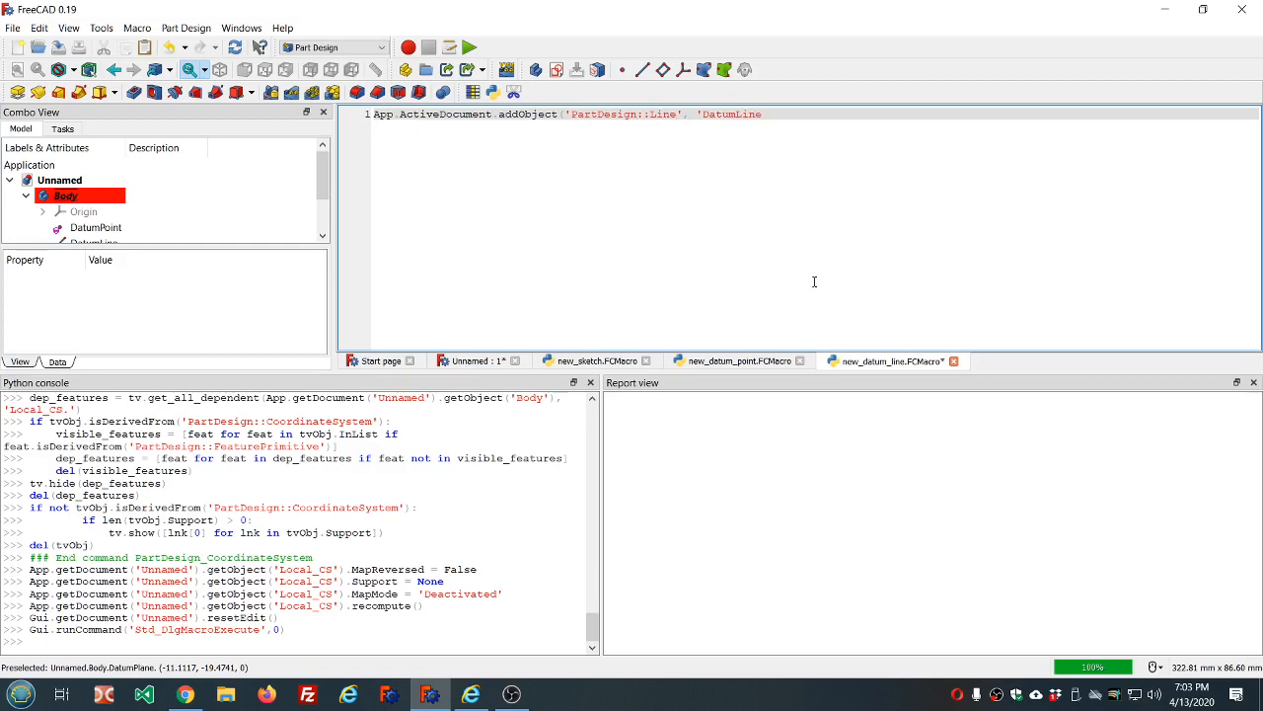
type("')")
key("Return")
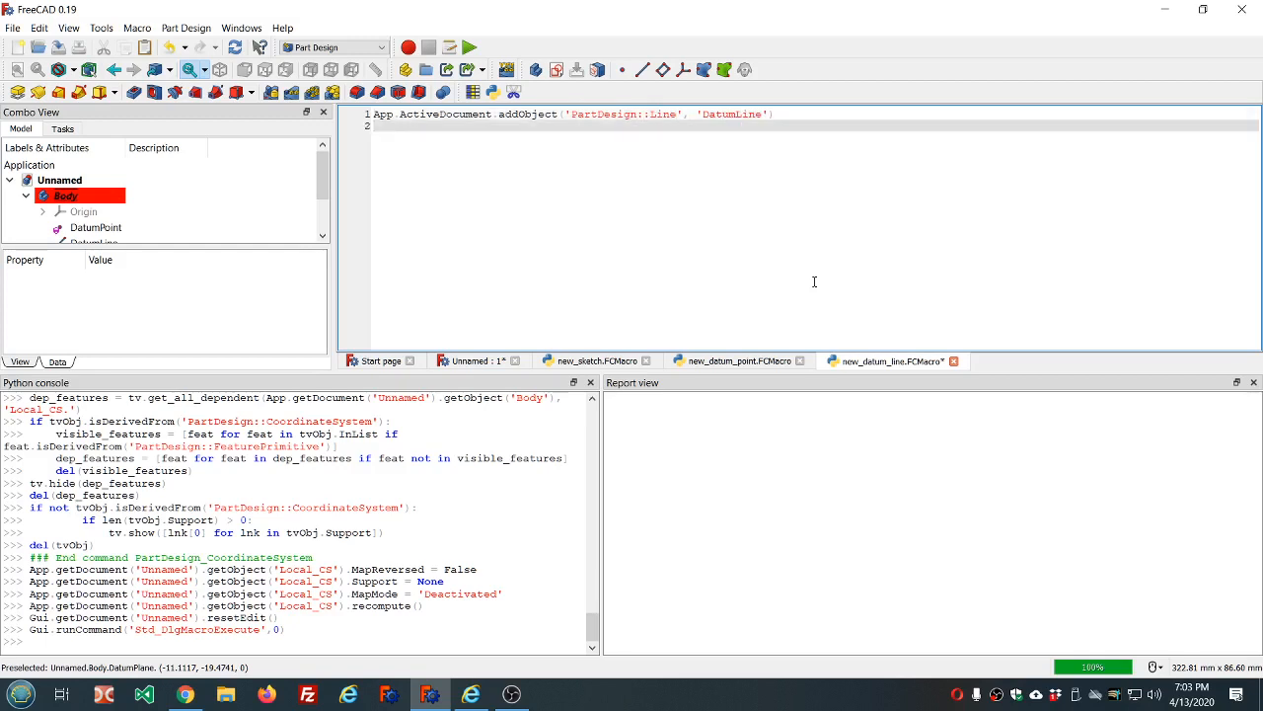
type("App.ActiveDocument.recomputer")
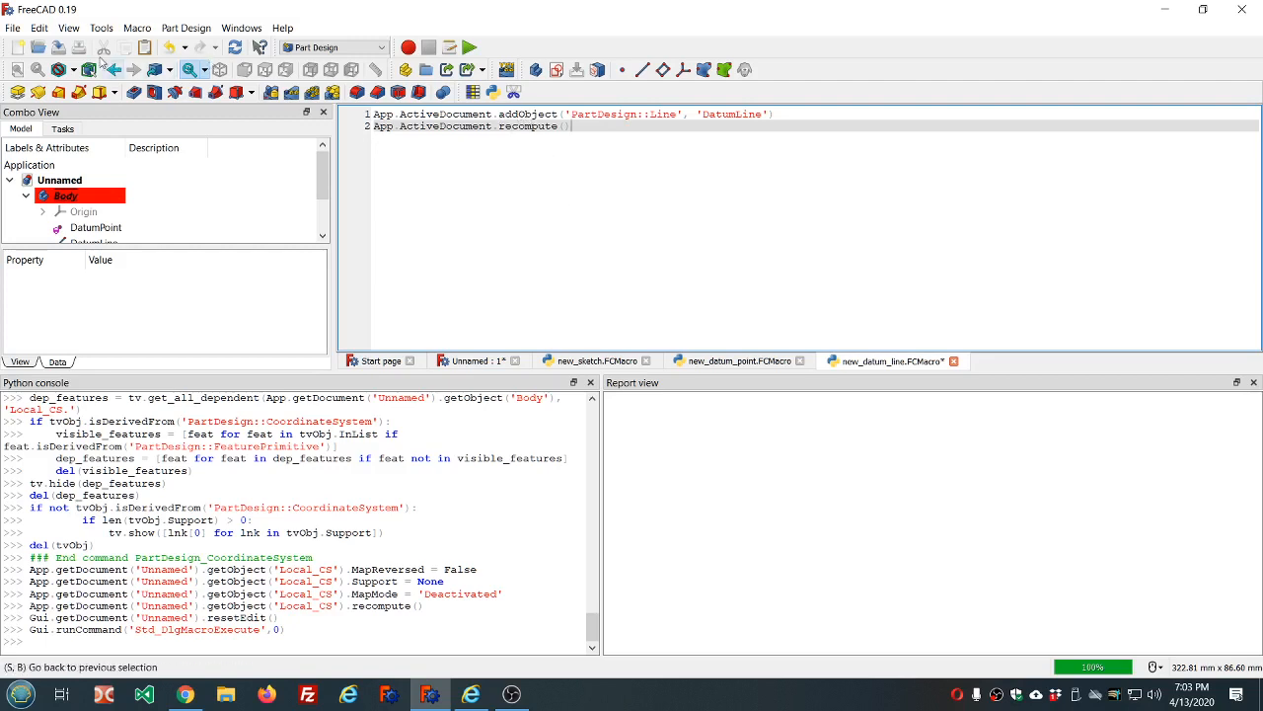
left_click(60, 47)
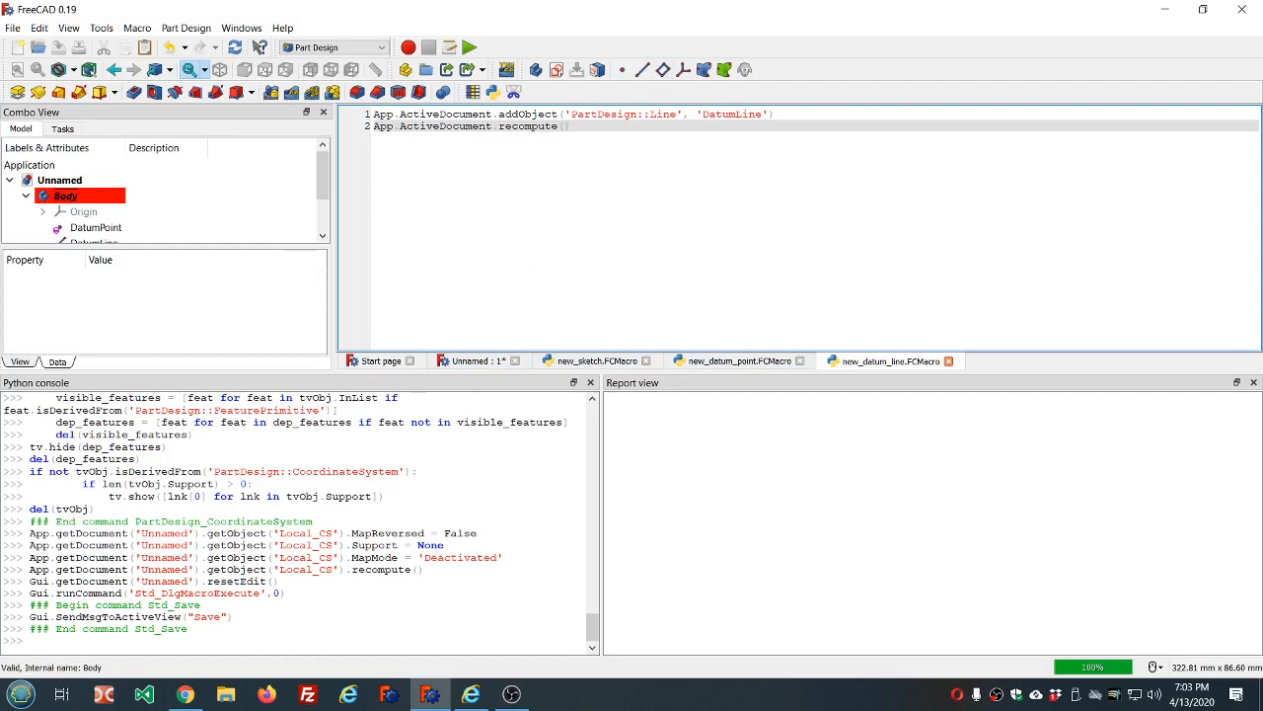
Step: Create a new user macro named new_datum_plane
left_click(137, 28)
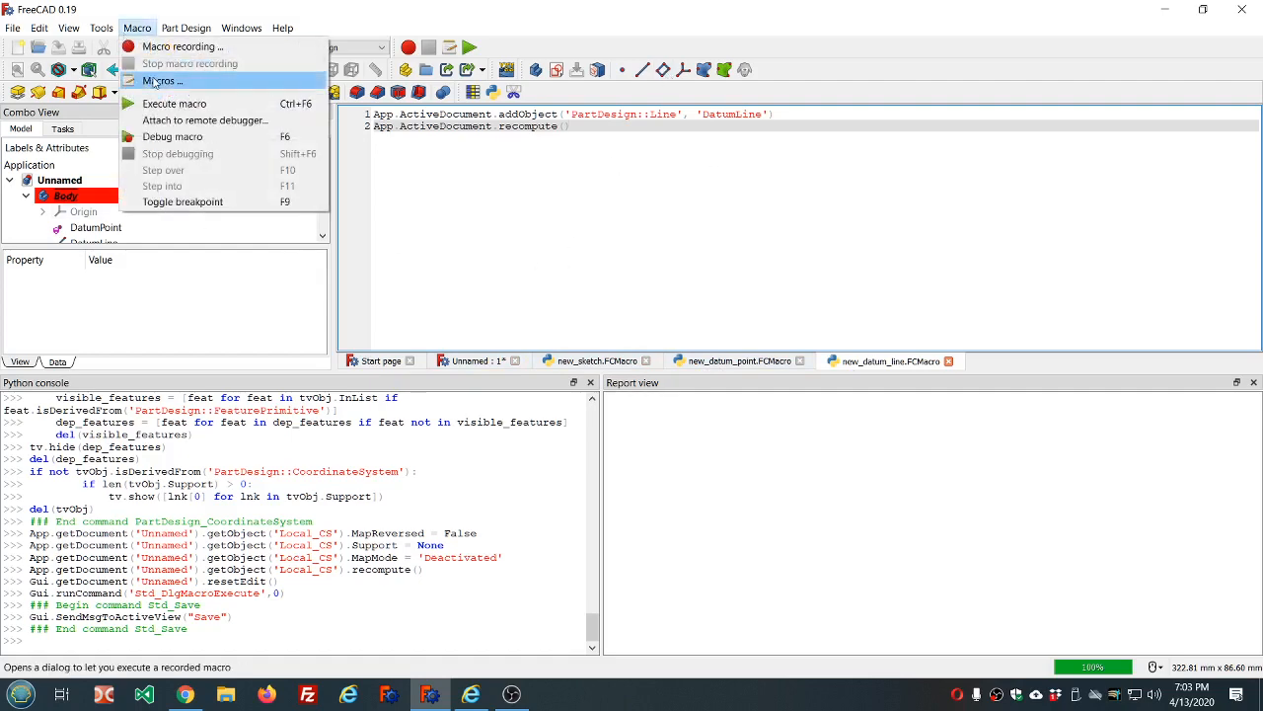
left_click(155, 81)
left_click(801, 284)
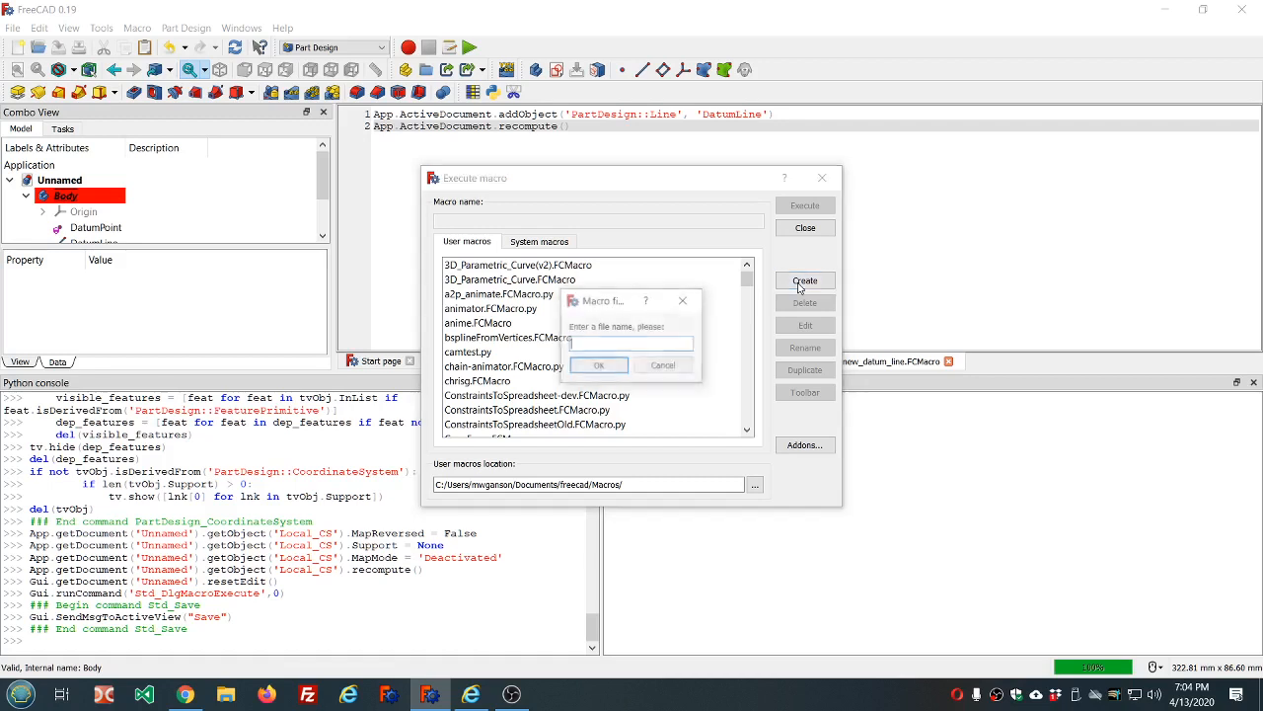
type("new")
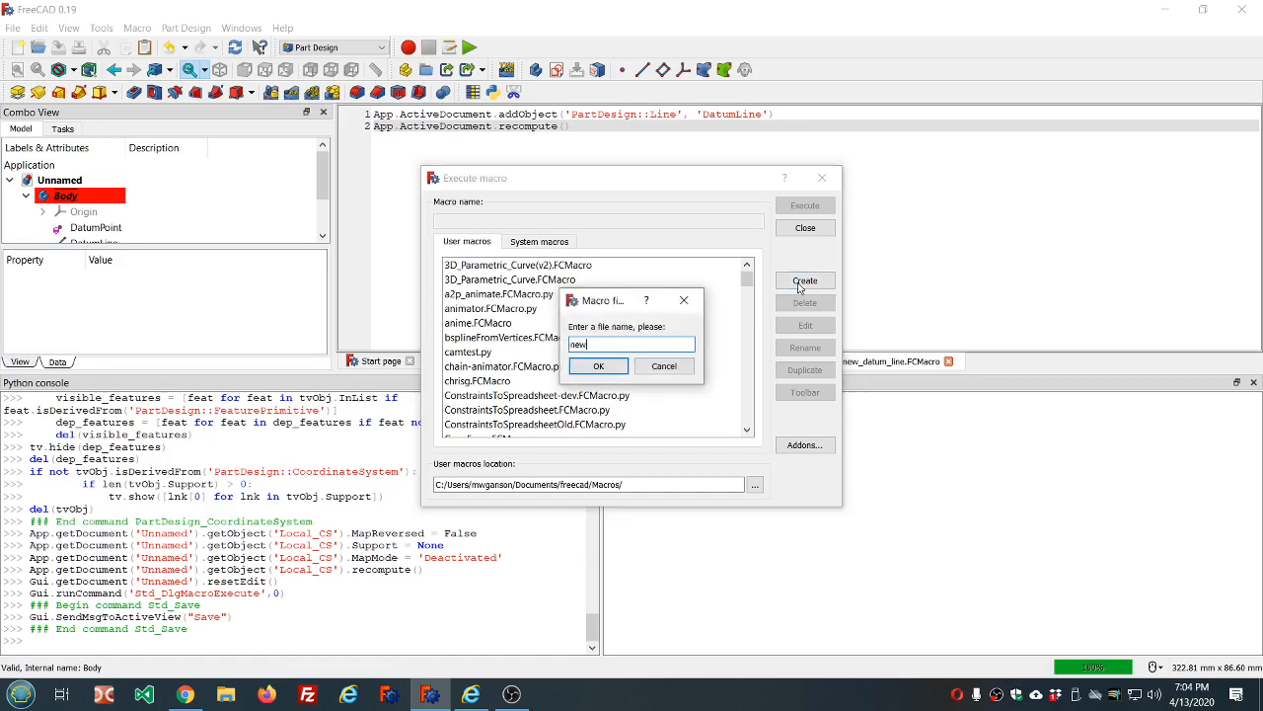
type("_datum_plane")
left_click(598, 366)
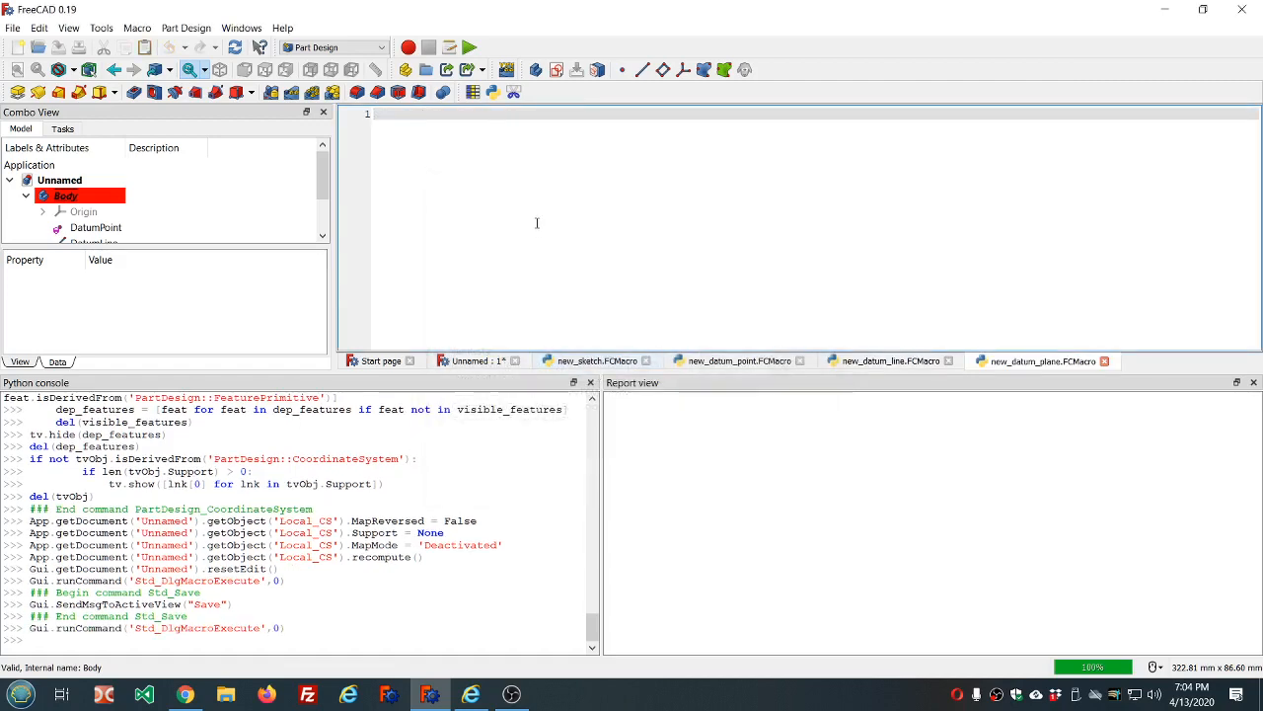
Step: Write App.ActiveDocument.addObject("PartDesign::Plane", "DatumPlane") and App.ActiveDocument.recompute() as the two lines of the new_datum_plane macro, and save it
type("App.A")
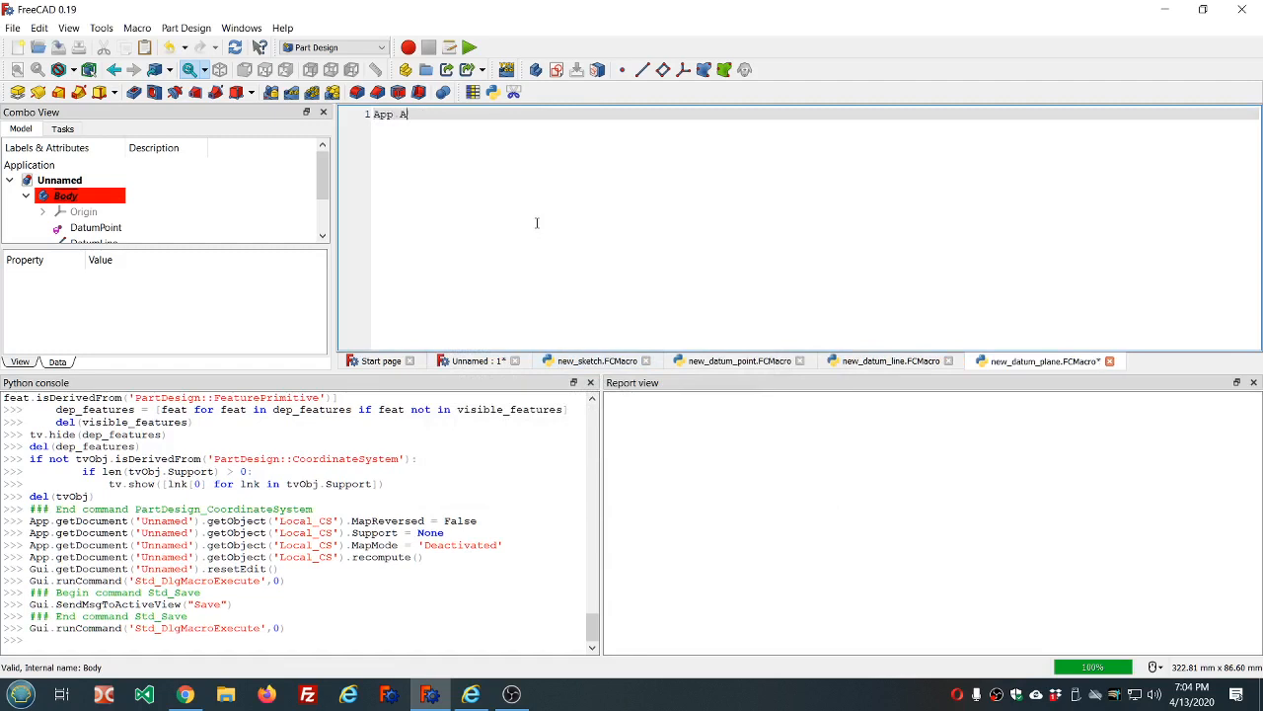
type("ctiveDocument.addObject")
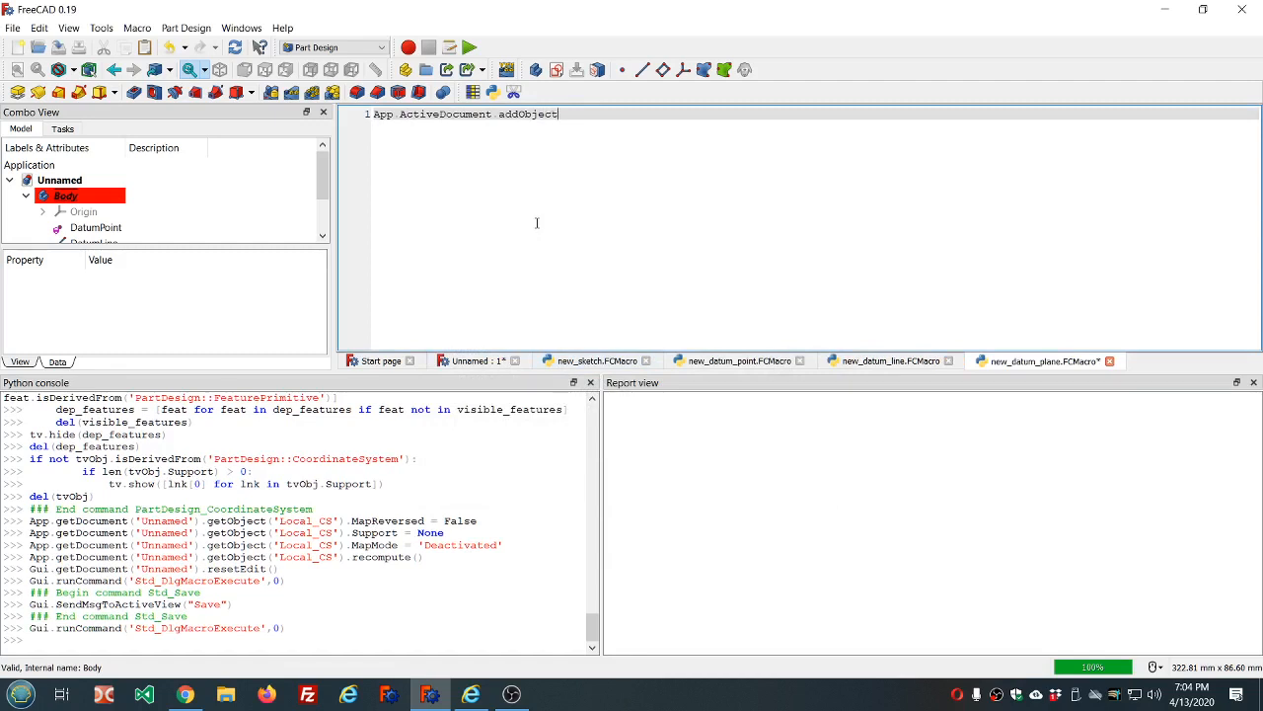
type("(\"PartDesign::Plane\", \"DatumPlane\"")
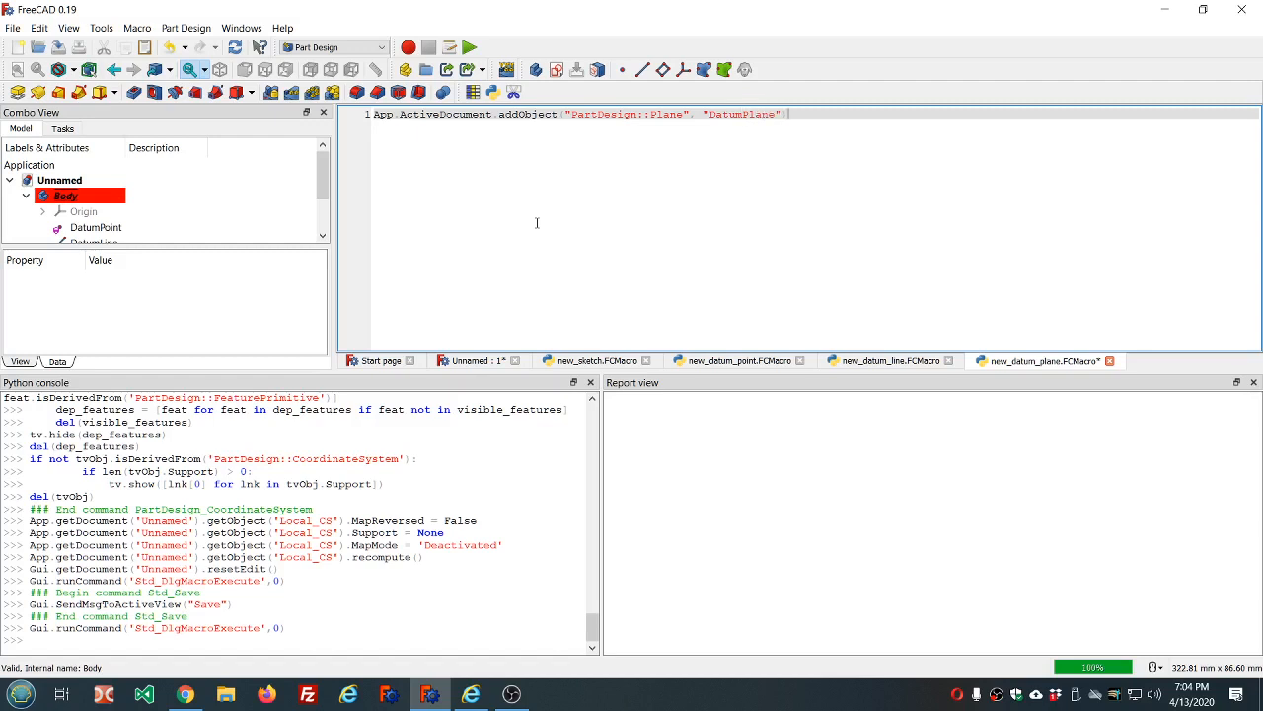
type(")")
key("Return")
type("A")
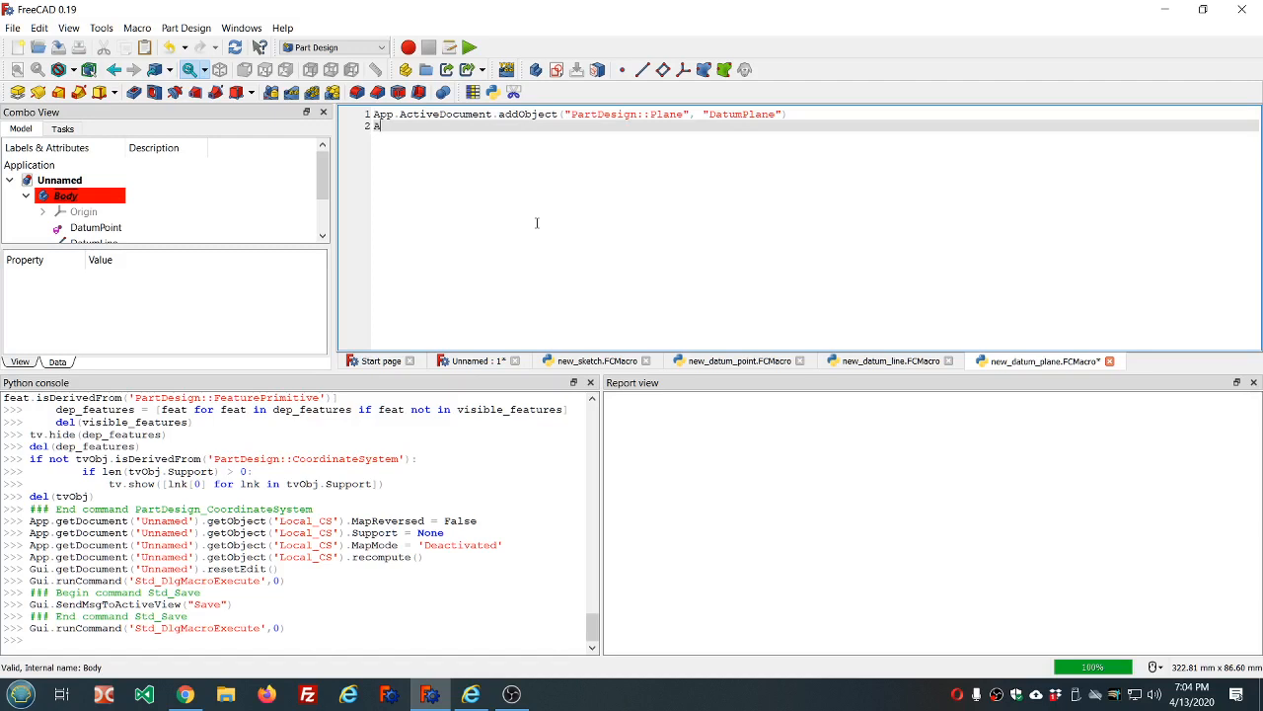
type("pp.ActiveDocument.recompute()")
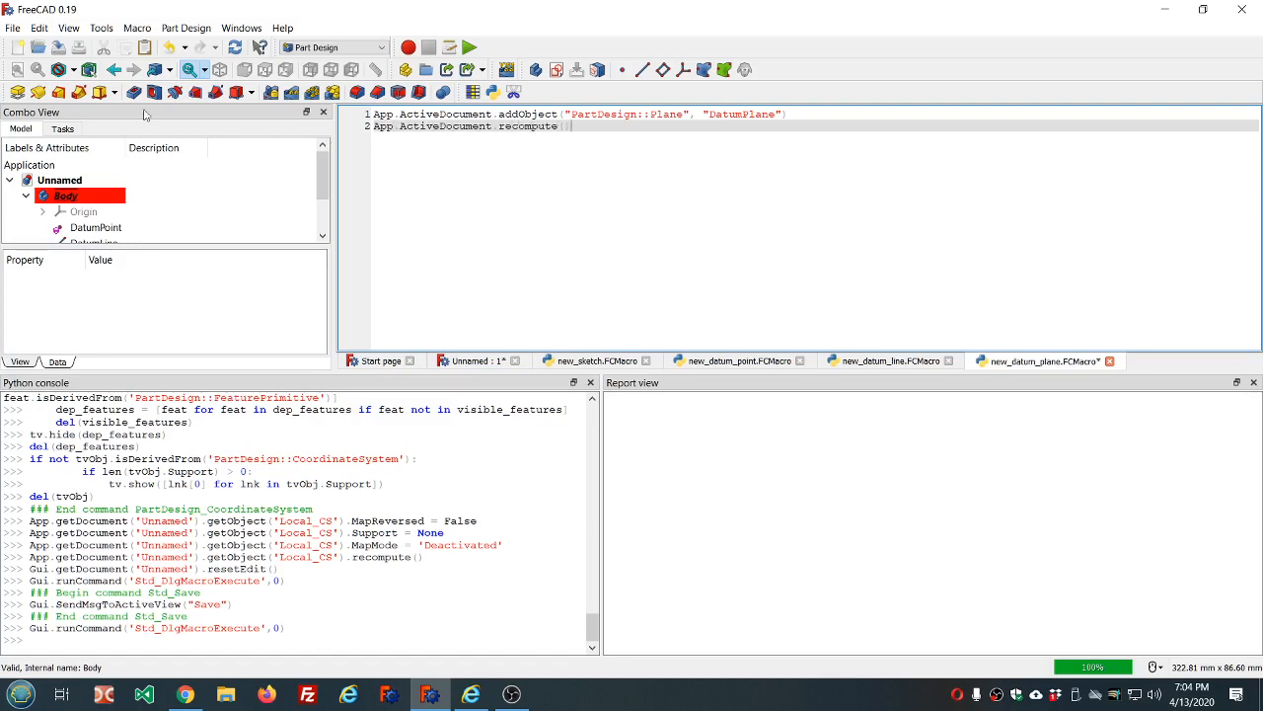
left_click(58, 50)
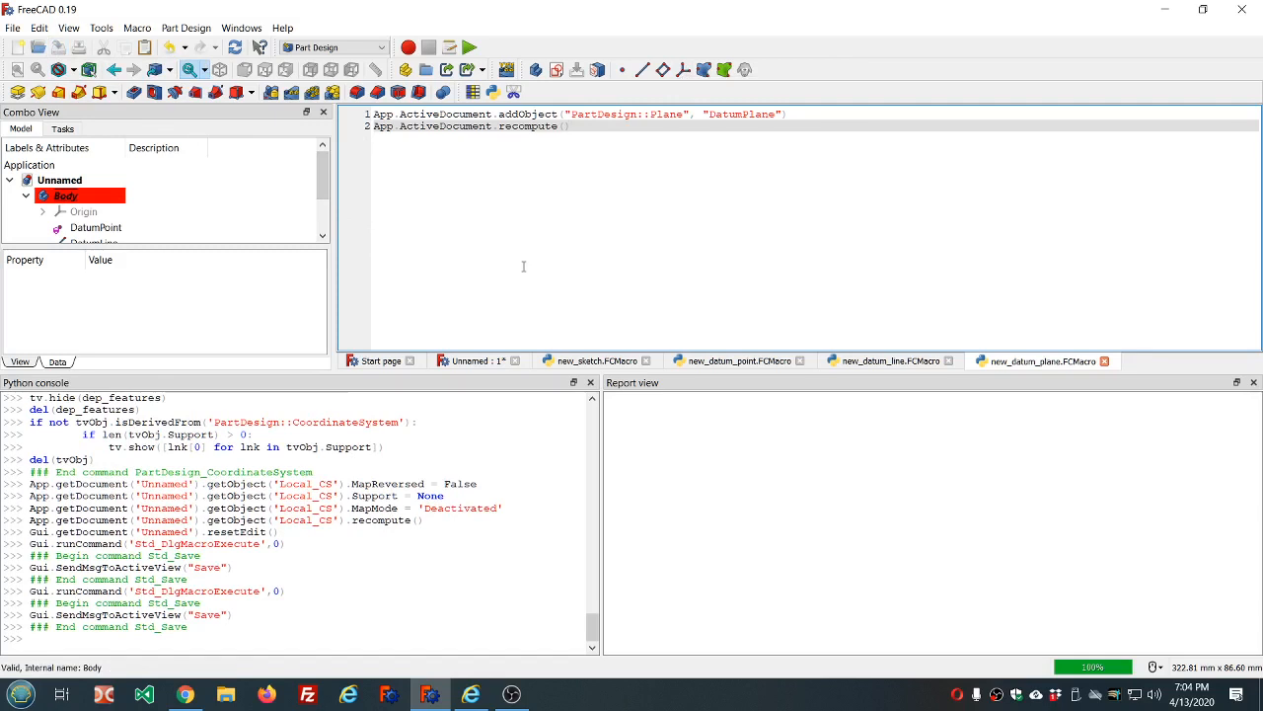
Step: Copy all the code of the new_datum_plane macro to the clipboard
key("ctrl+a")
key("ctrl+c")
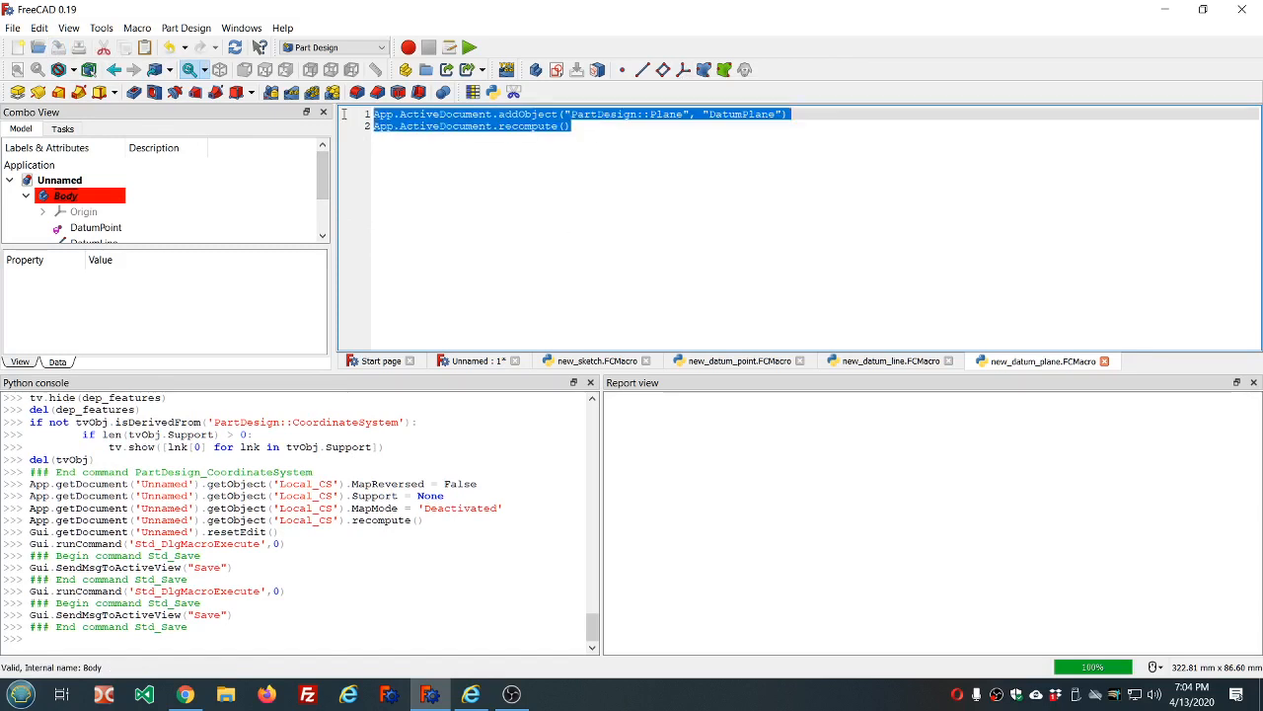
right_click(435, 122)
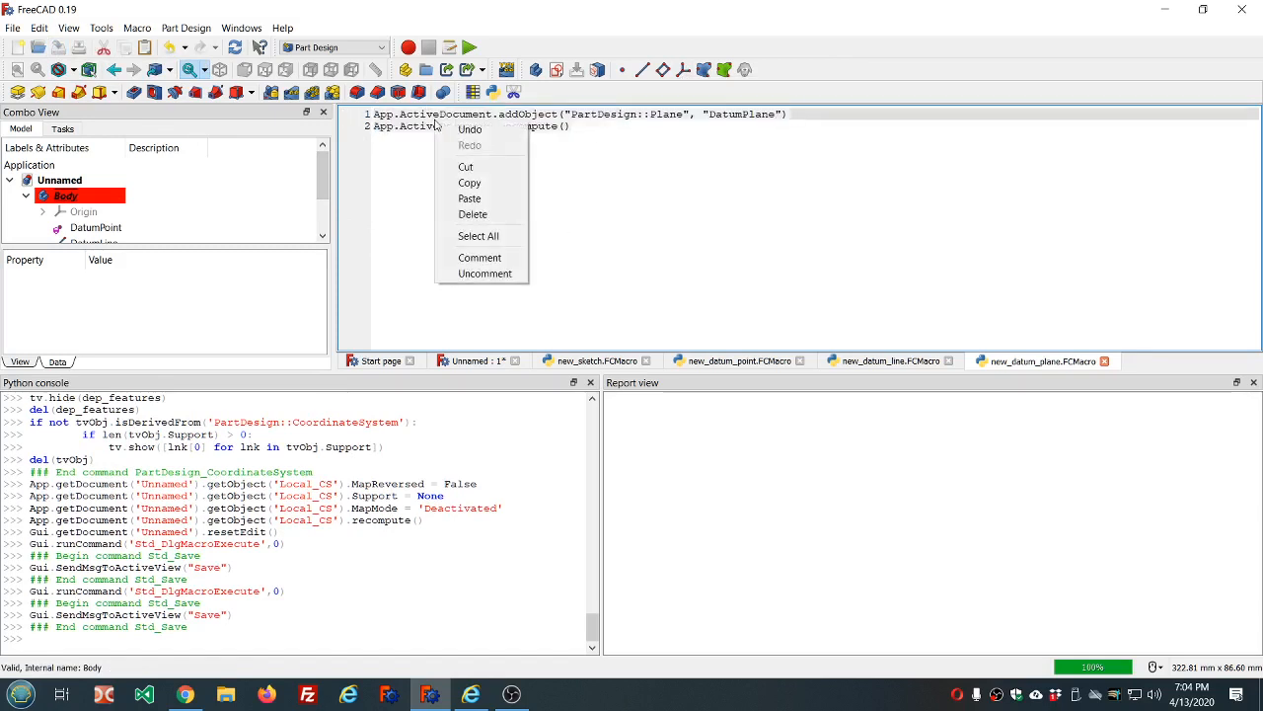
left_click(470, 183)
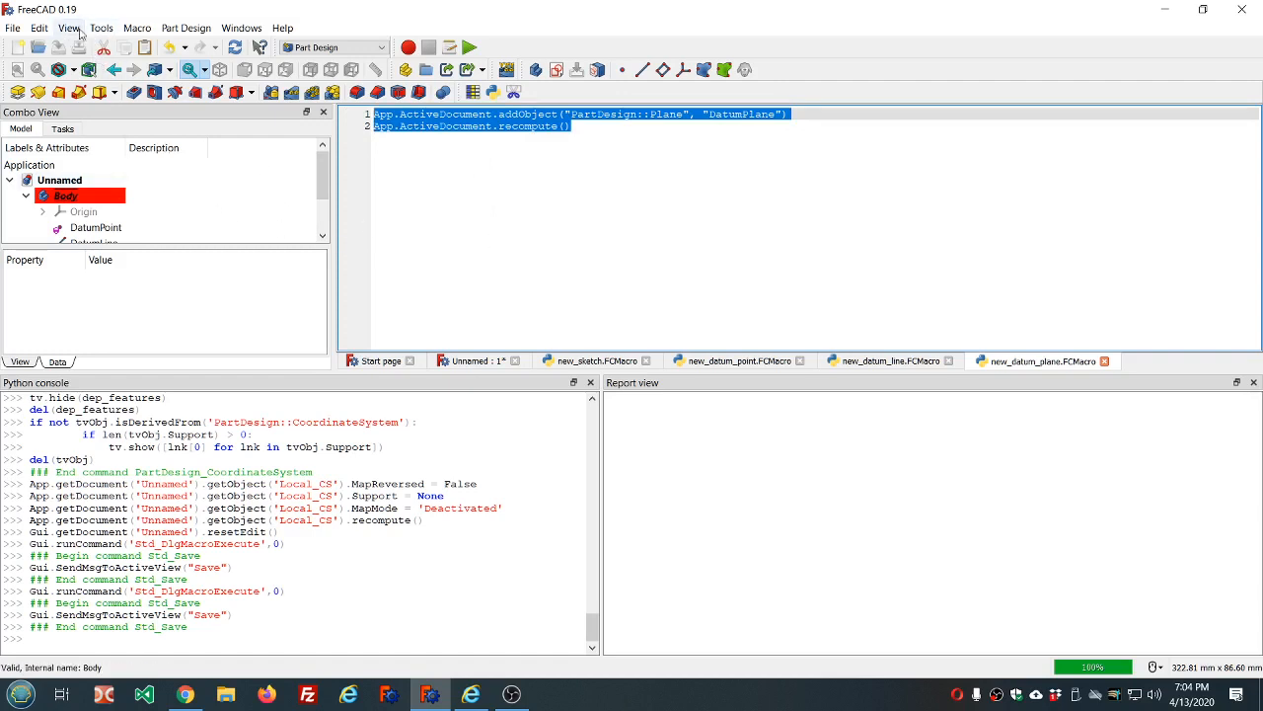
Step: Create a new user macro named new_coordinate_system and paste the copied datum plane code into it
left_click(137, 28)
left_click(162, 80)
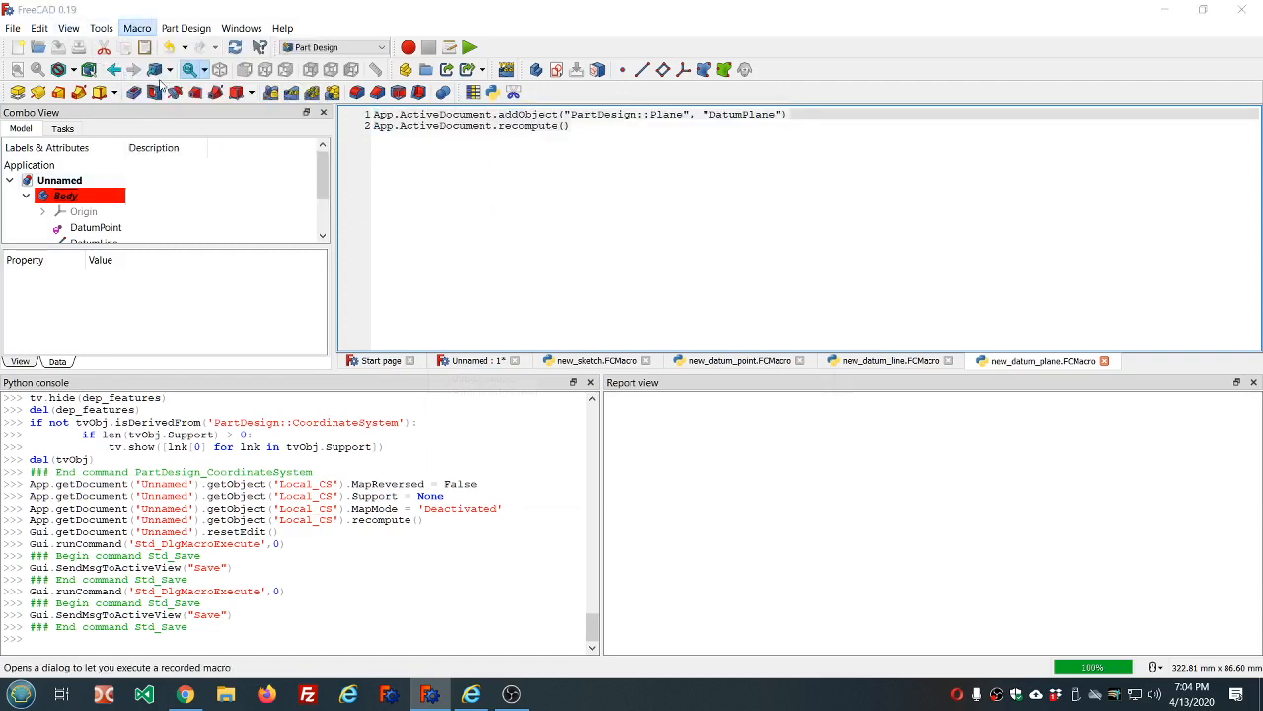
left_click(820, 286)
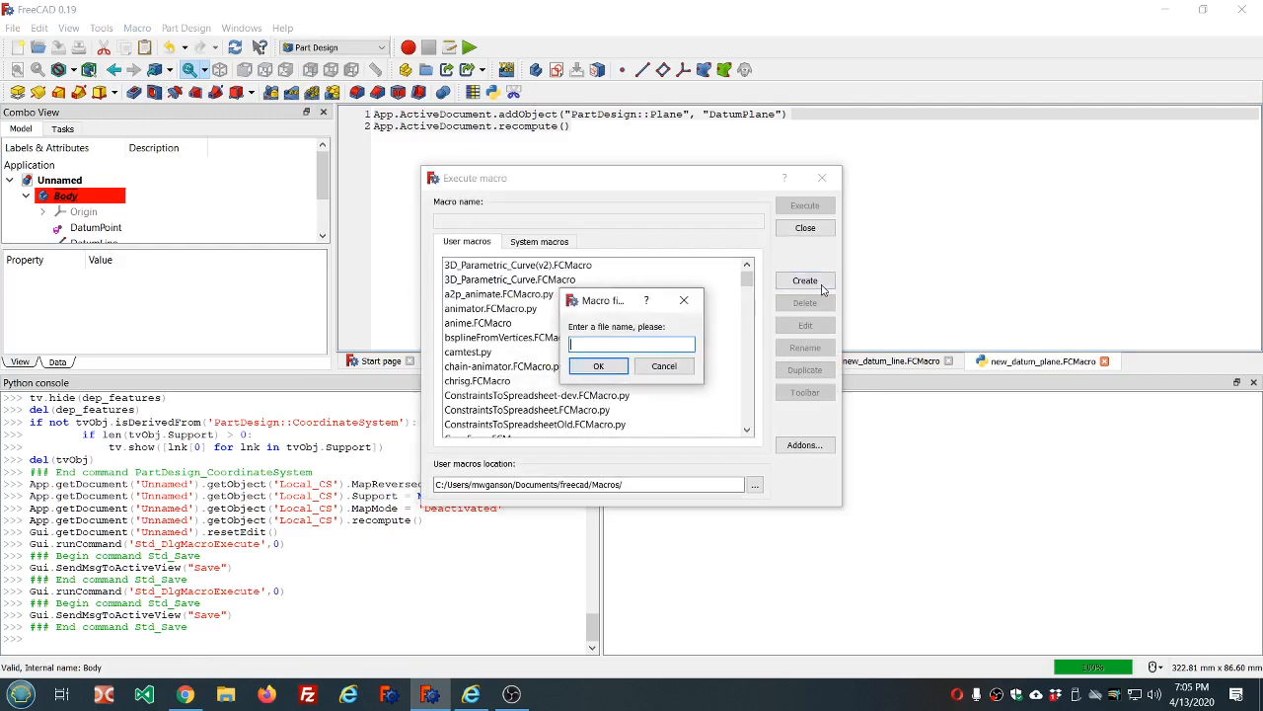
type("new_coordinate_syte")
key("BackSpace")
type("stem")
left_click(598, 366)
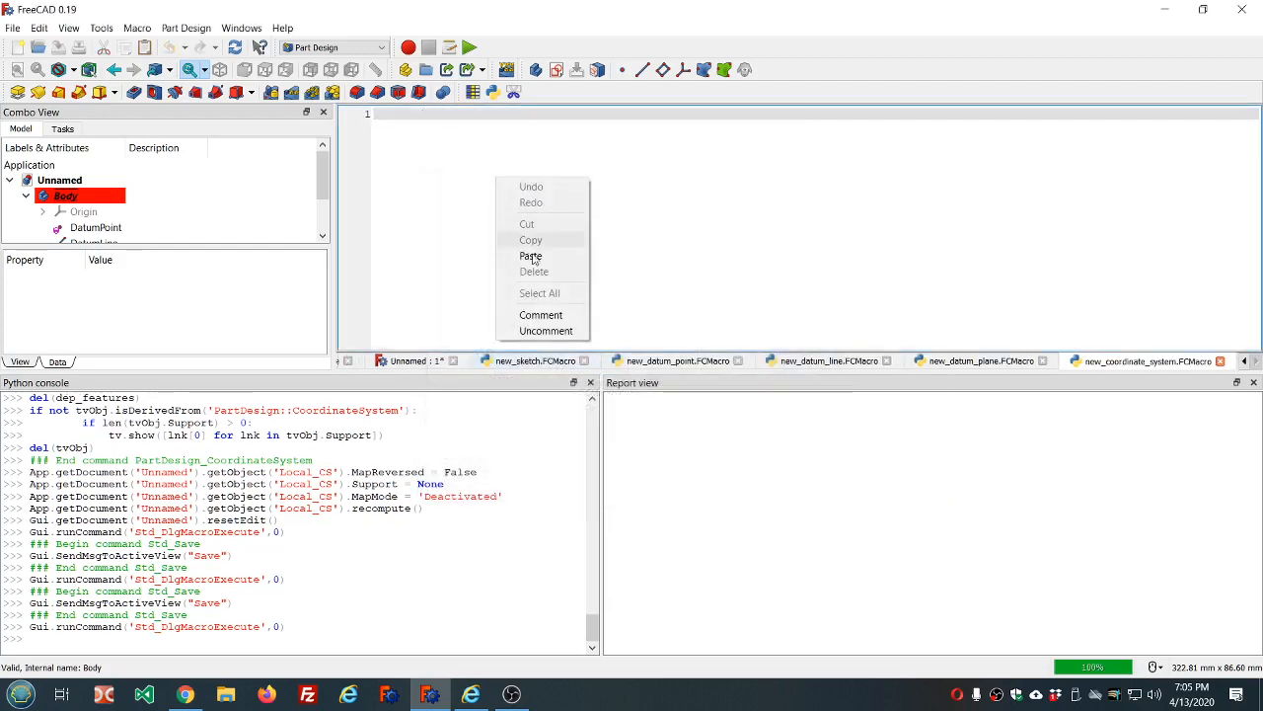
left_click(530, 256)
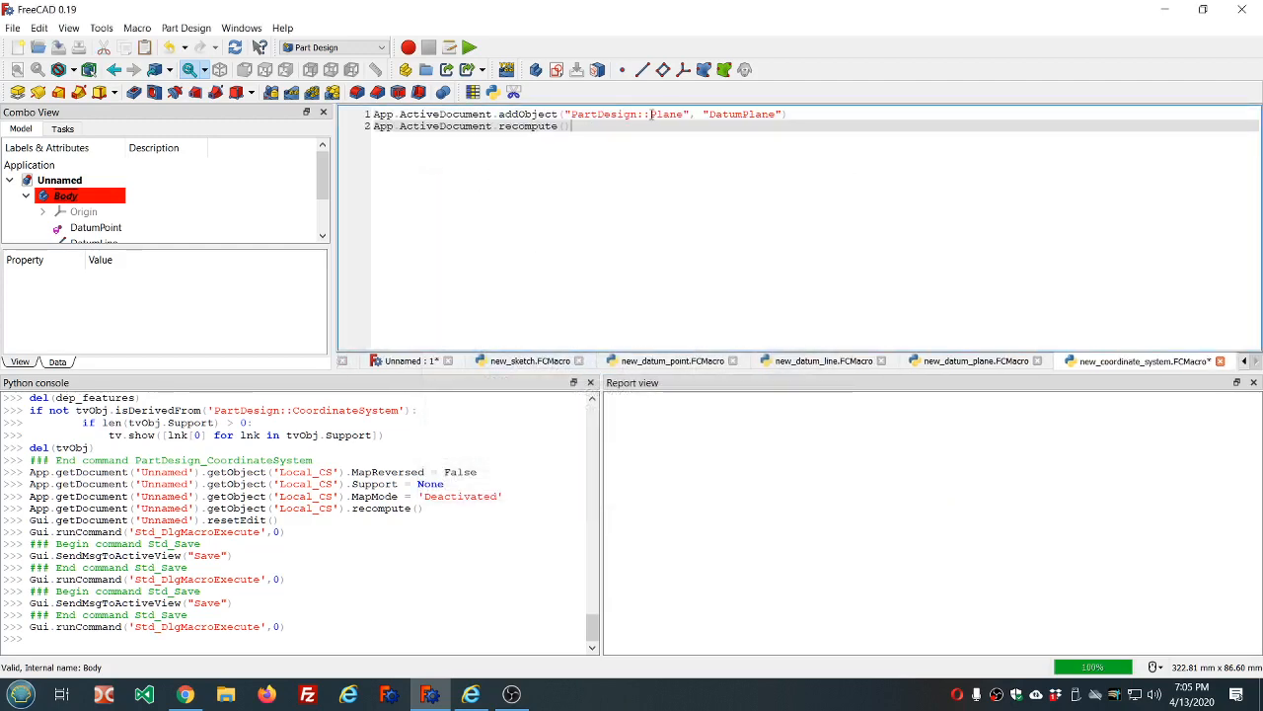
Step: In the new_coordinate_system macro, change the object type to PartDesign::CoordinateSystem and the object name to Local_CS
left_click_drag(651, 114, 683, 115)
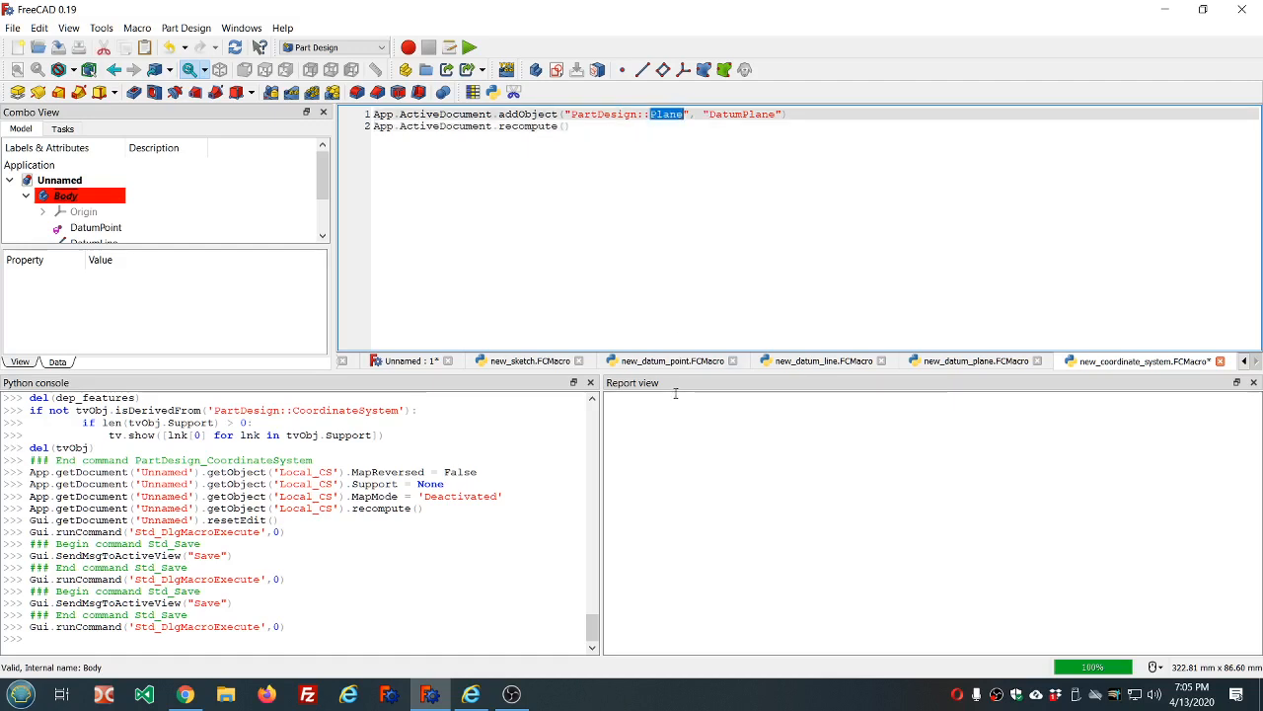
type("CoordinateSyst")
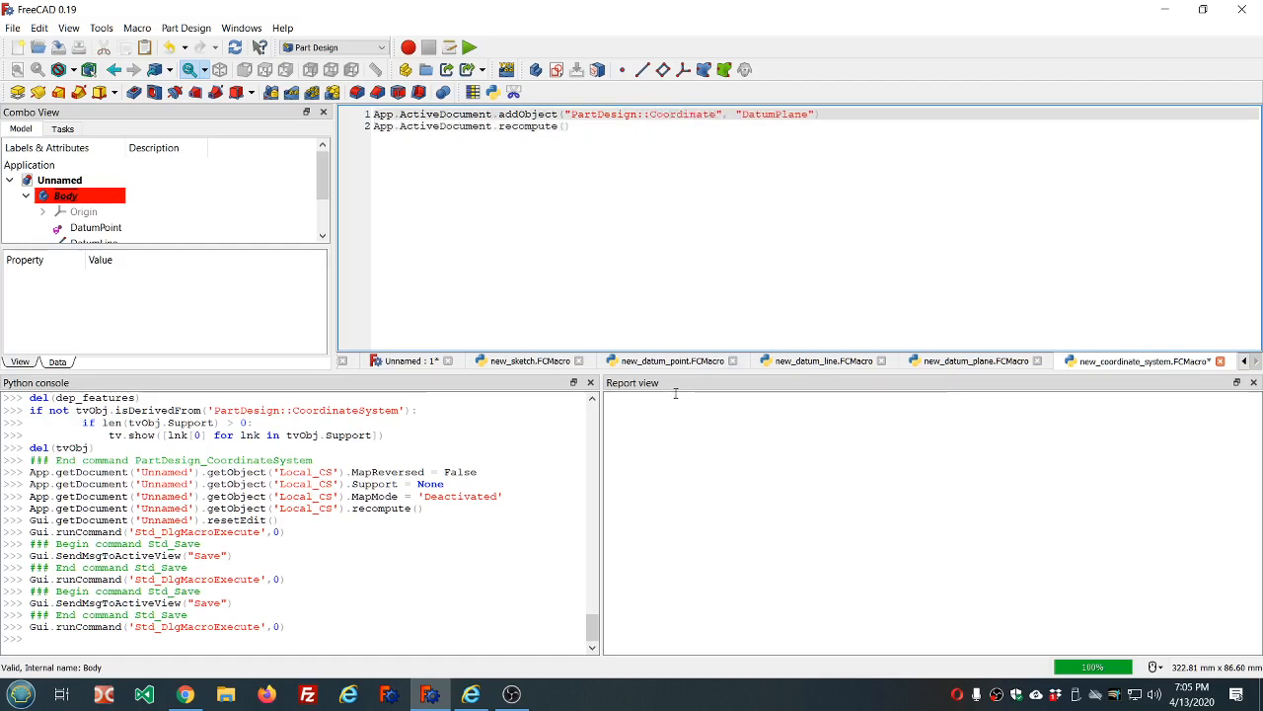
type("em")
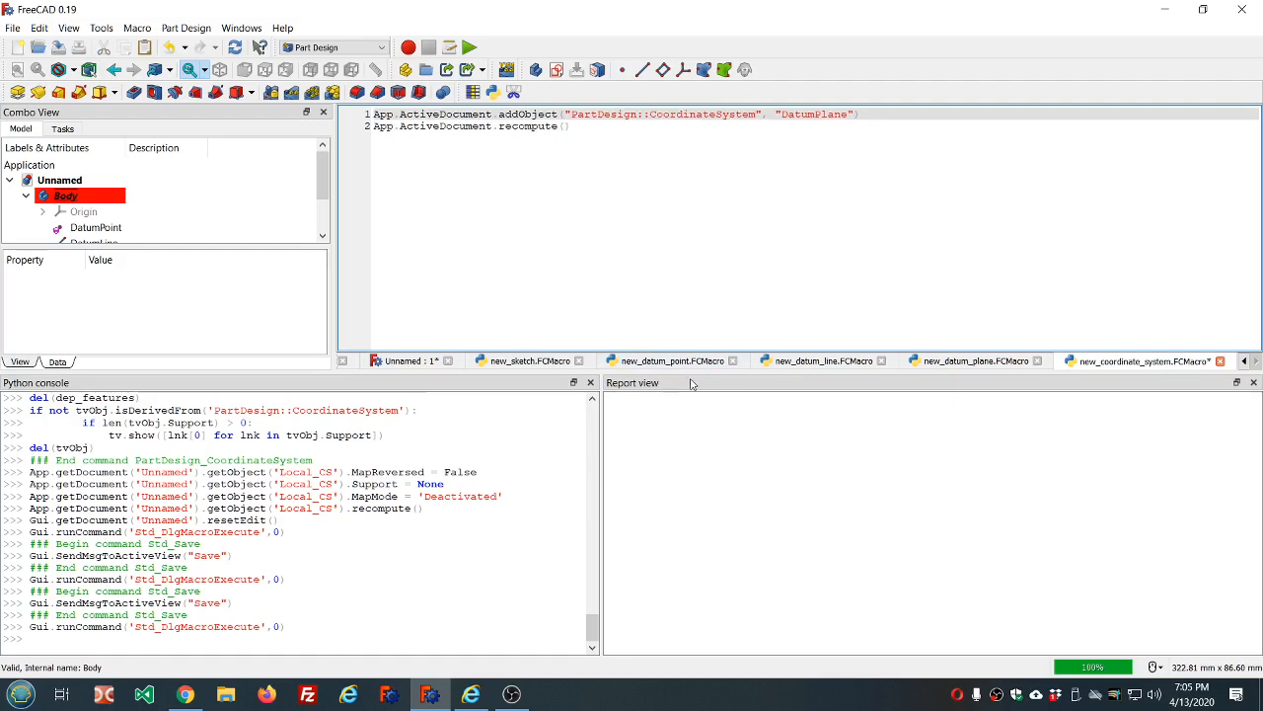
left_click_drag(782, 115, 851, 115)
type("Local_CS")
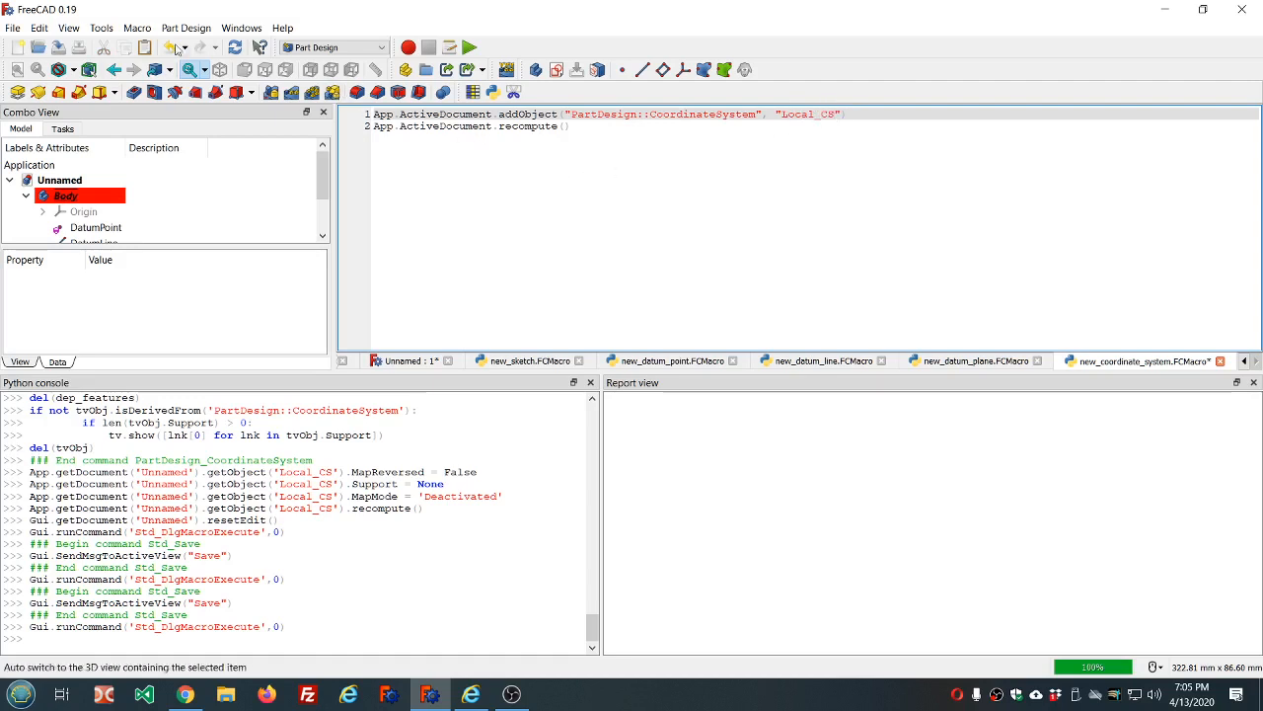
Step: Save the new_coordinate_system macro and check its object type and object name against the CoordinateSystem entries in the Python console
left_click(56, 52)
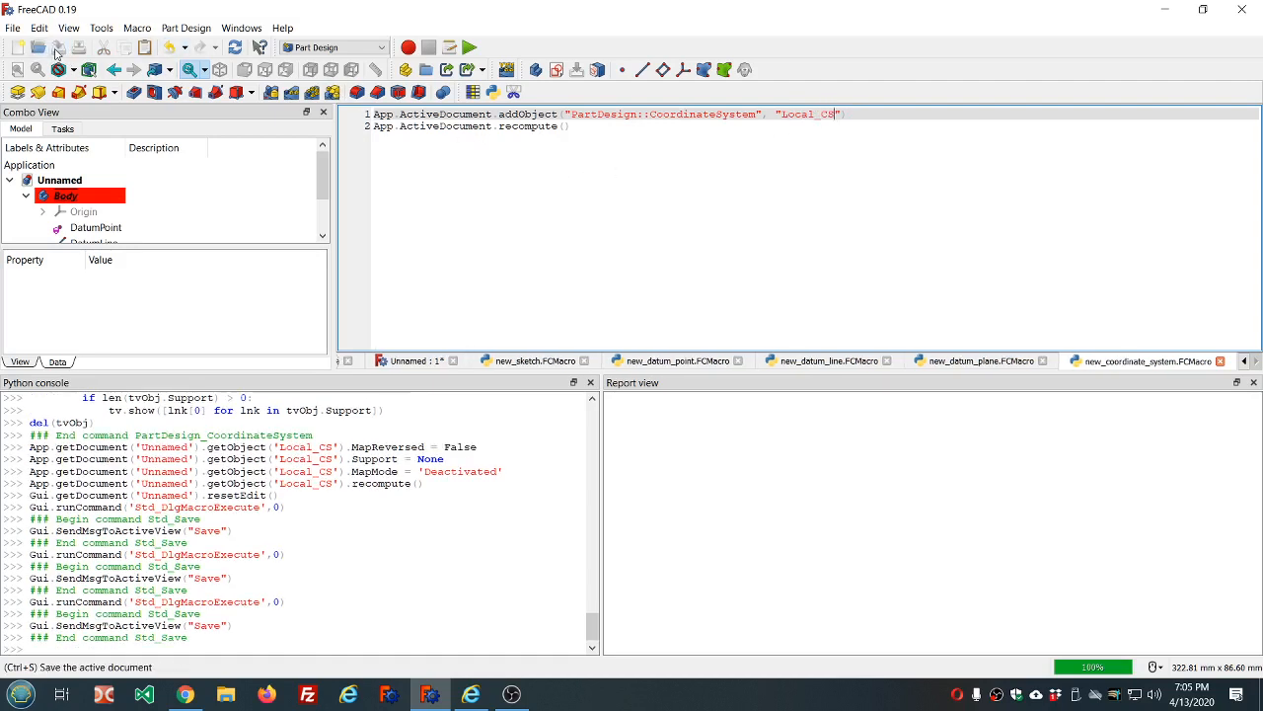
scroll(382, 589, "up", 2)
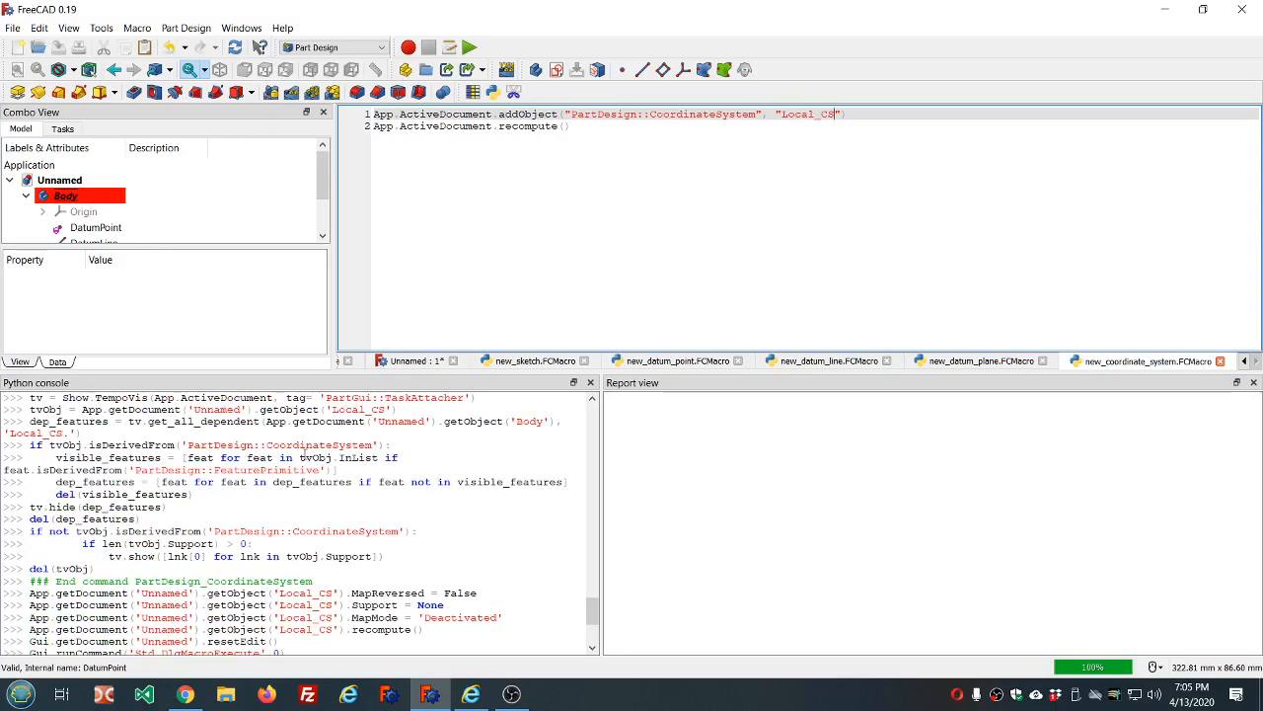
left_click_drag(188, 445, 376, 446)
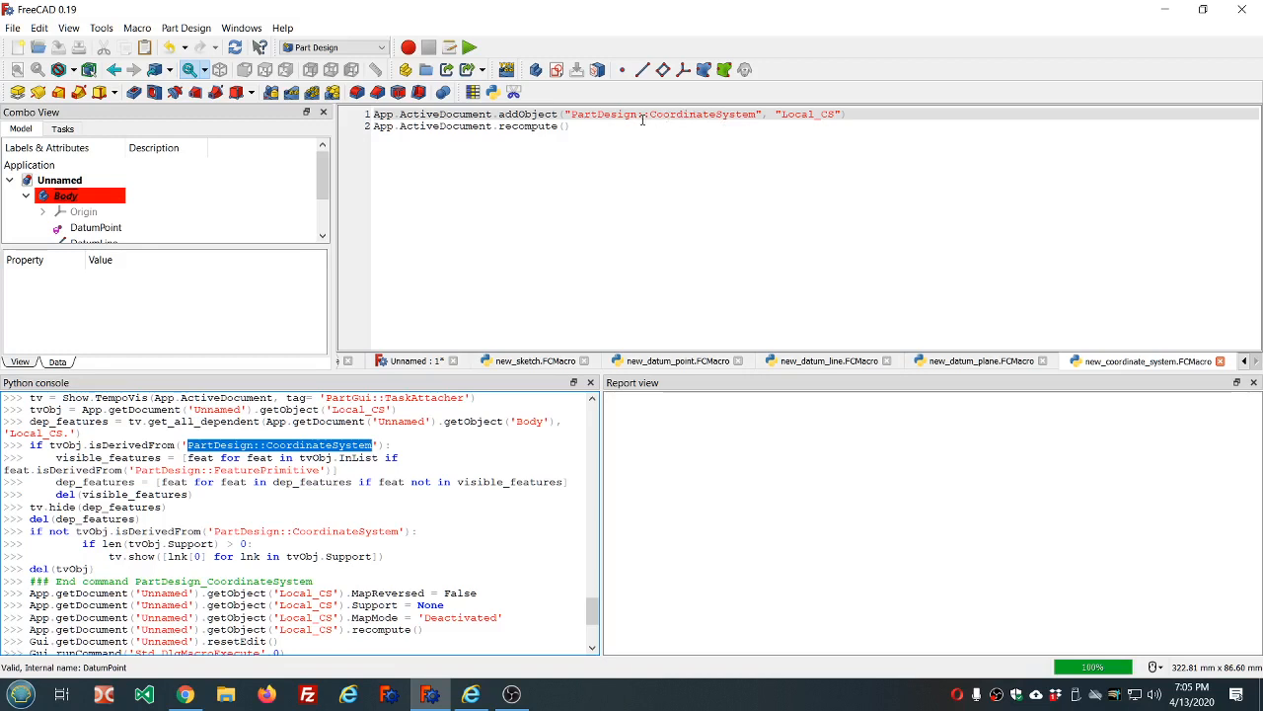
left_click_drag(573, 115, 758, 115)
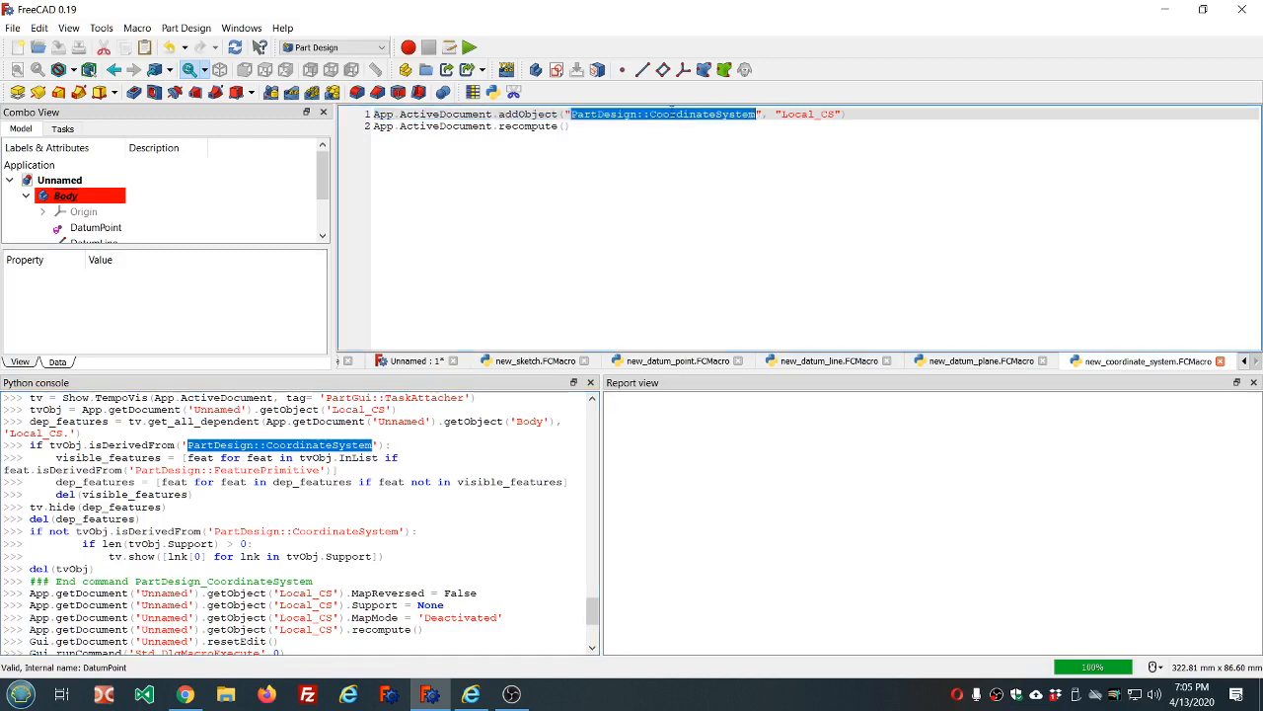
left_click(800, 115)
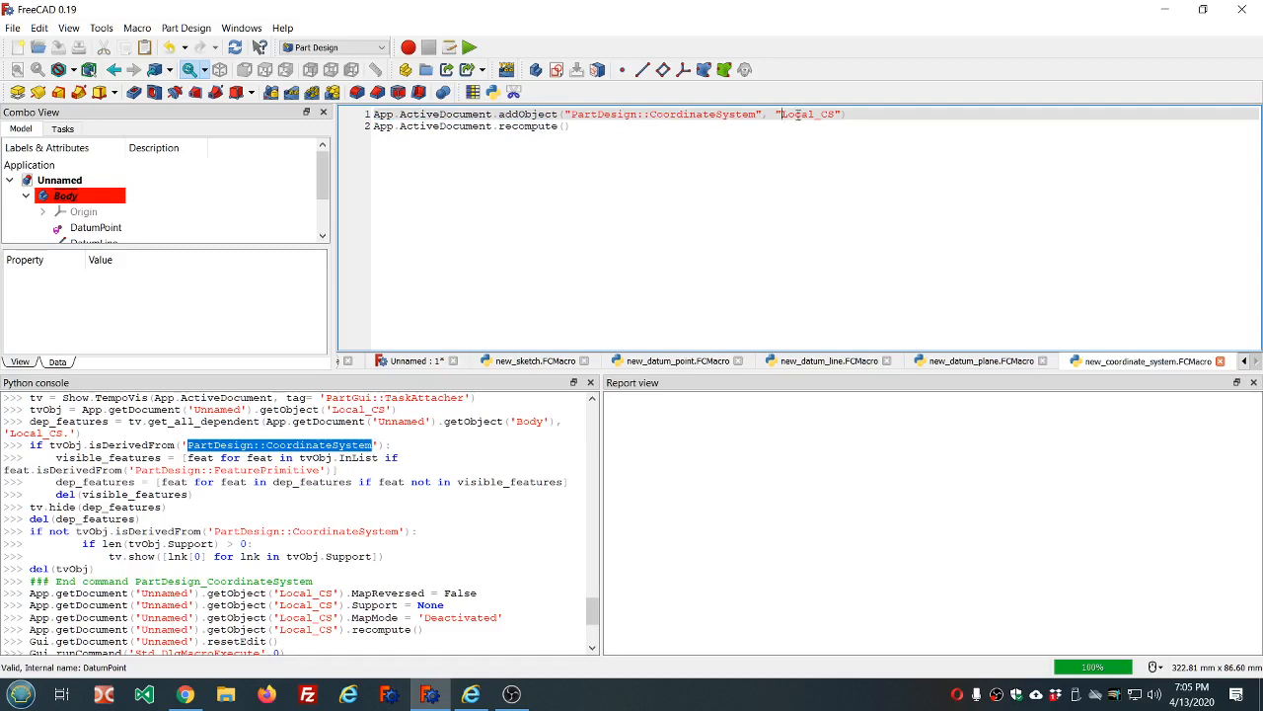
left_click_drag(783, 114, 836, 114)
left_click(562, 199)
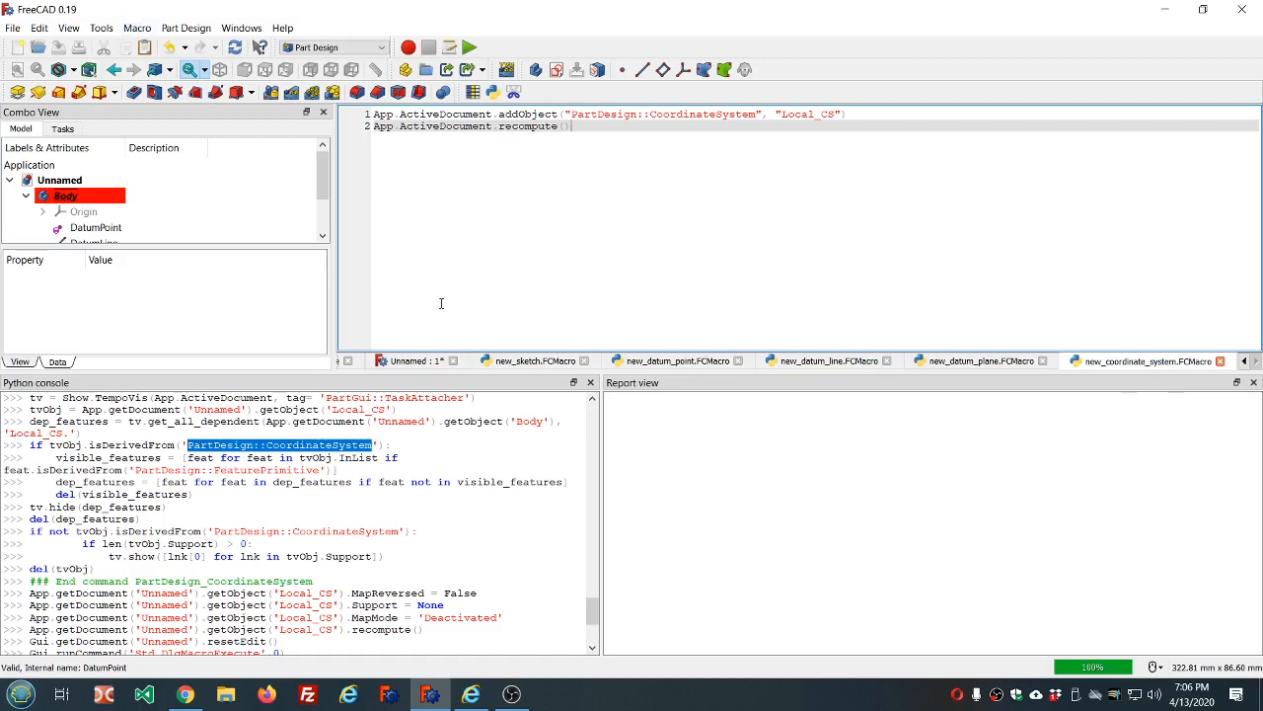
Step: Close the open new_sketch, new_datum_point, new_datum_line, new_datum_plane and new_coordinate_system macro files
left_click(584, 361)
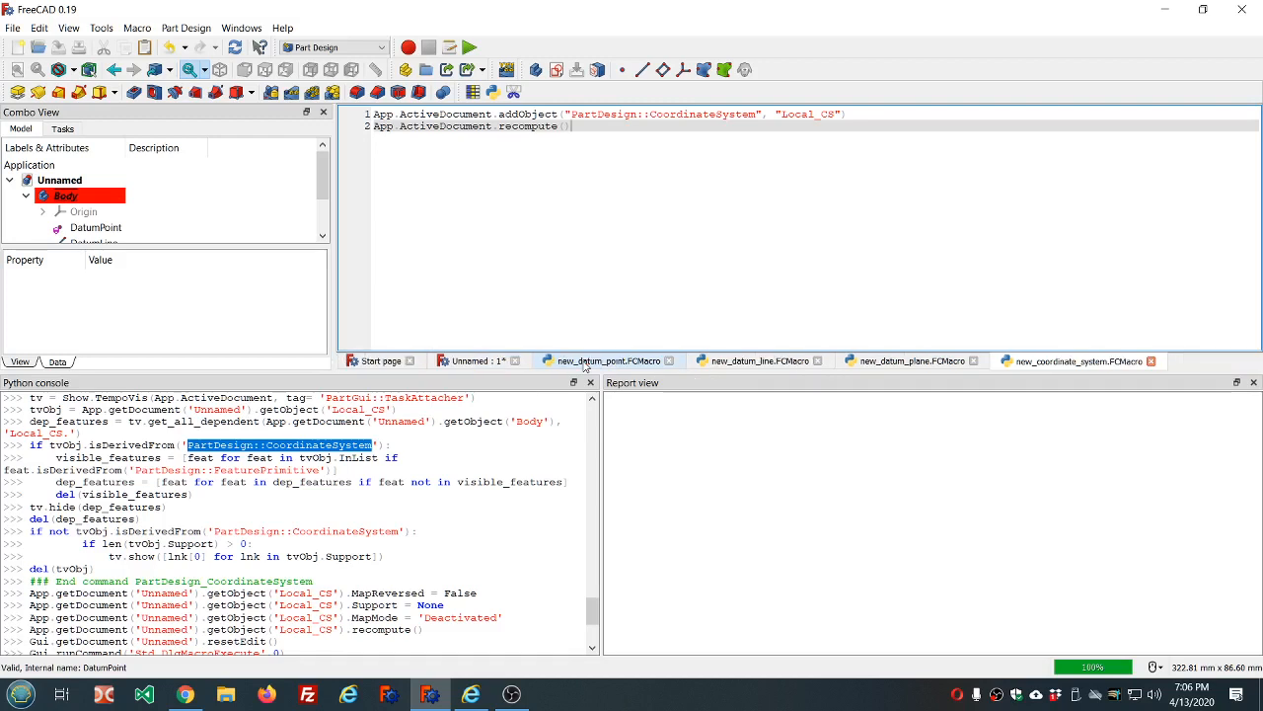
left_click(669, 361)
left_click(665, 361)
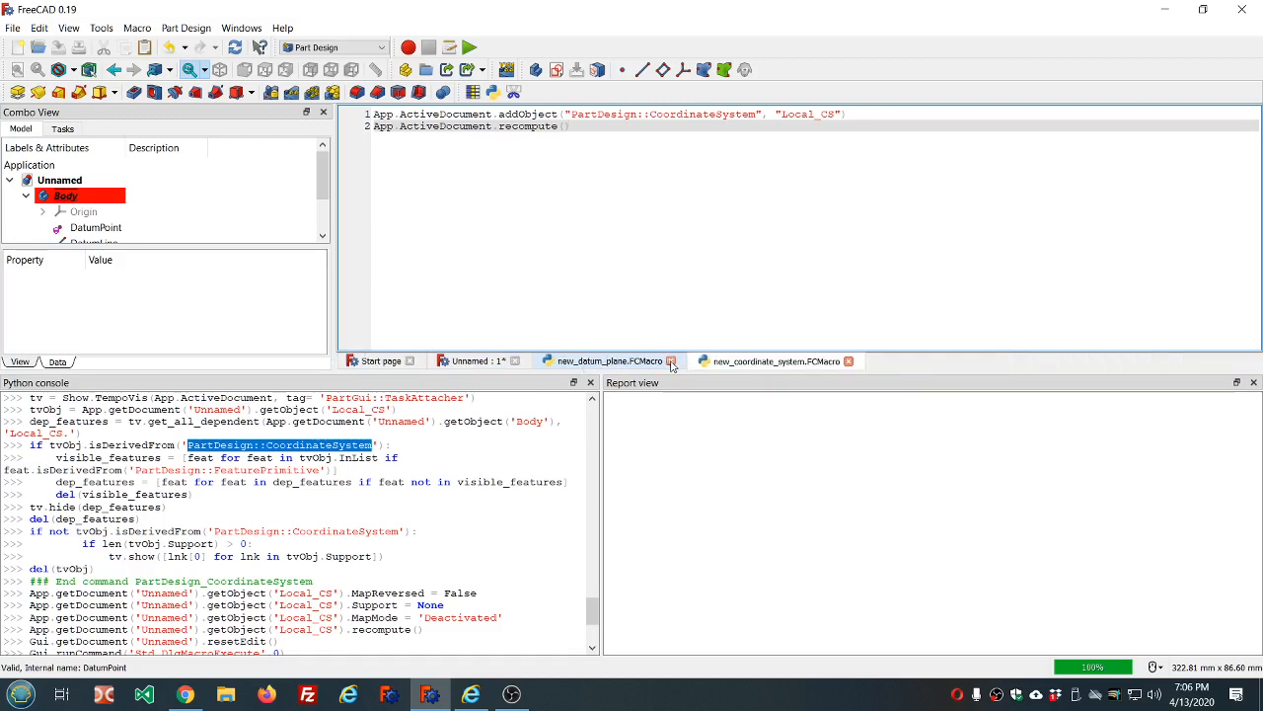
left_click(673, 361)
left_click(693, 361)
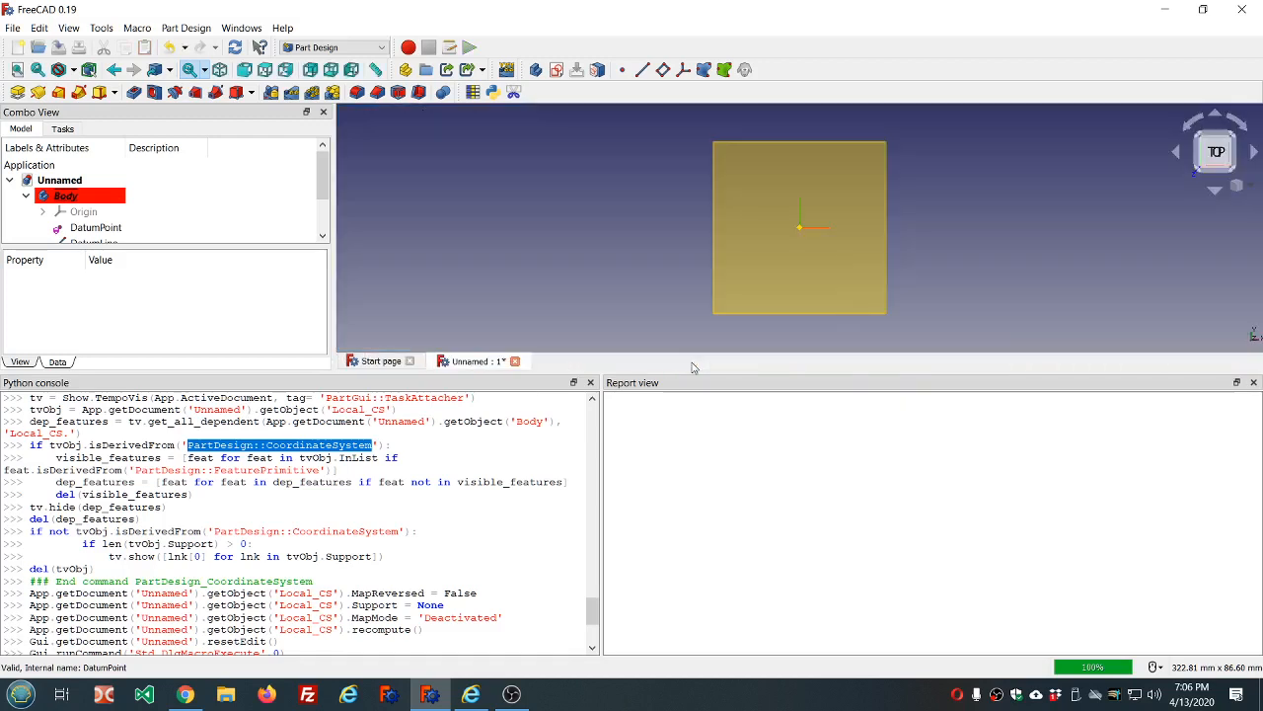
Step: Close the Unnamed document, discarding its changes, and create a new empty document
left_click(515, 361)
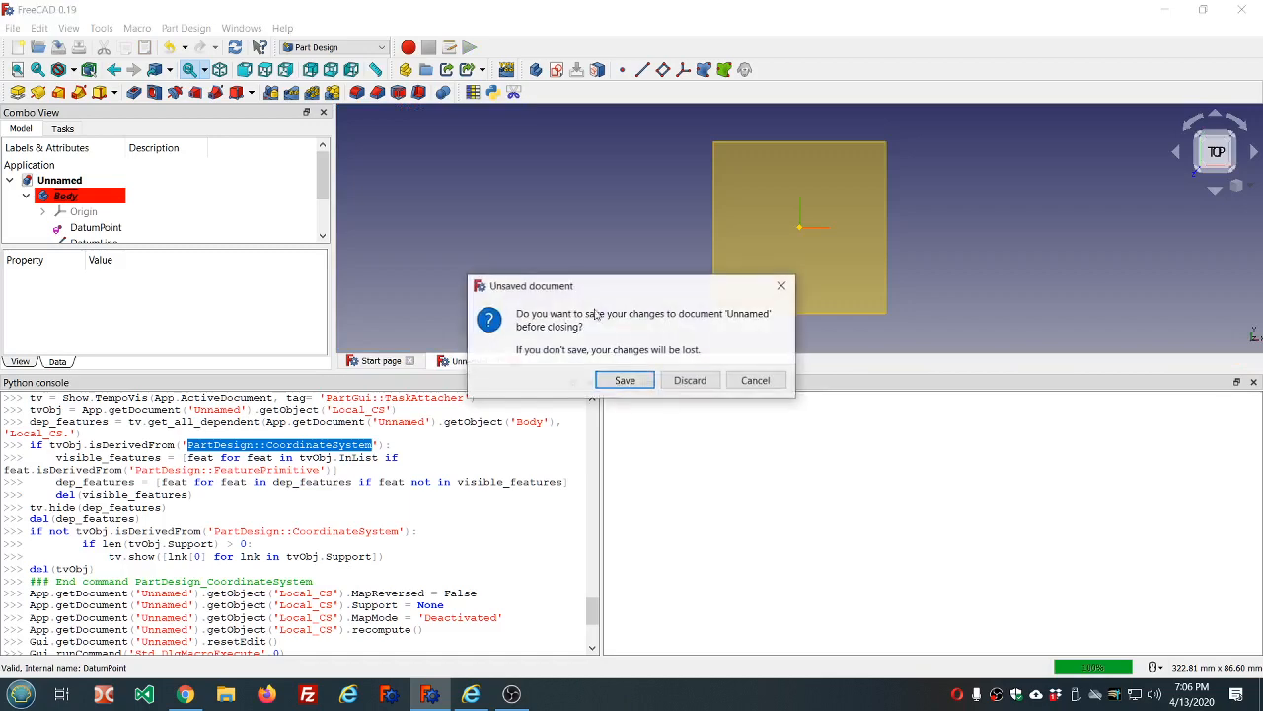
left_click(691, 380)
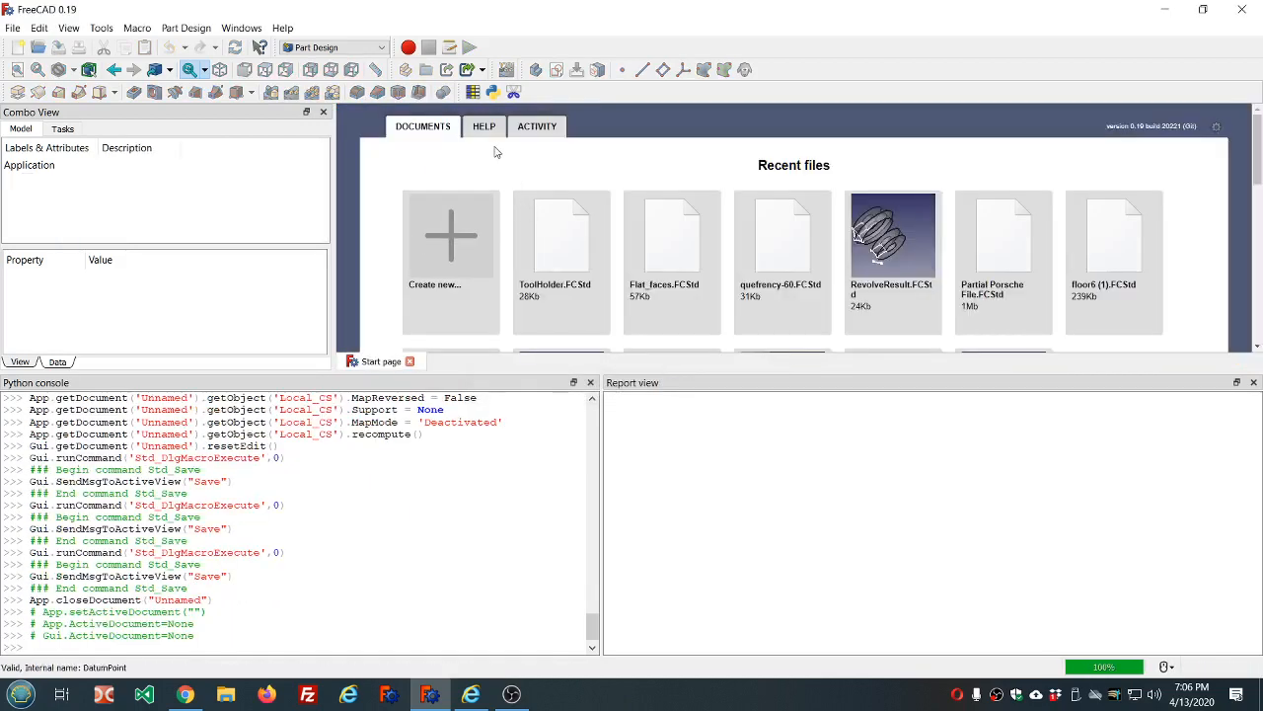
left_click(415, 238)
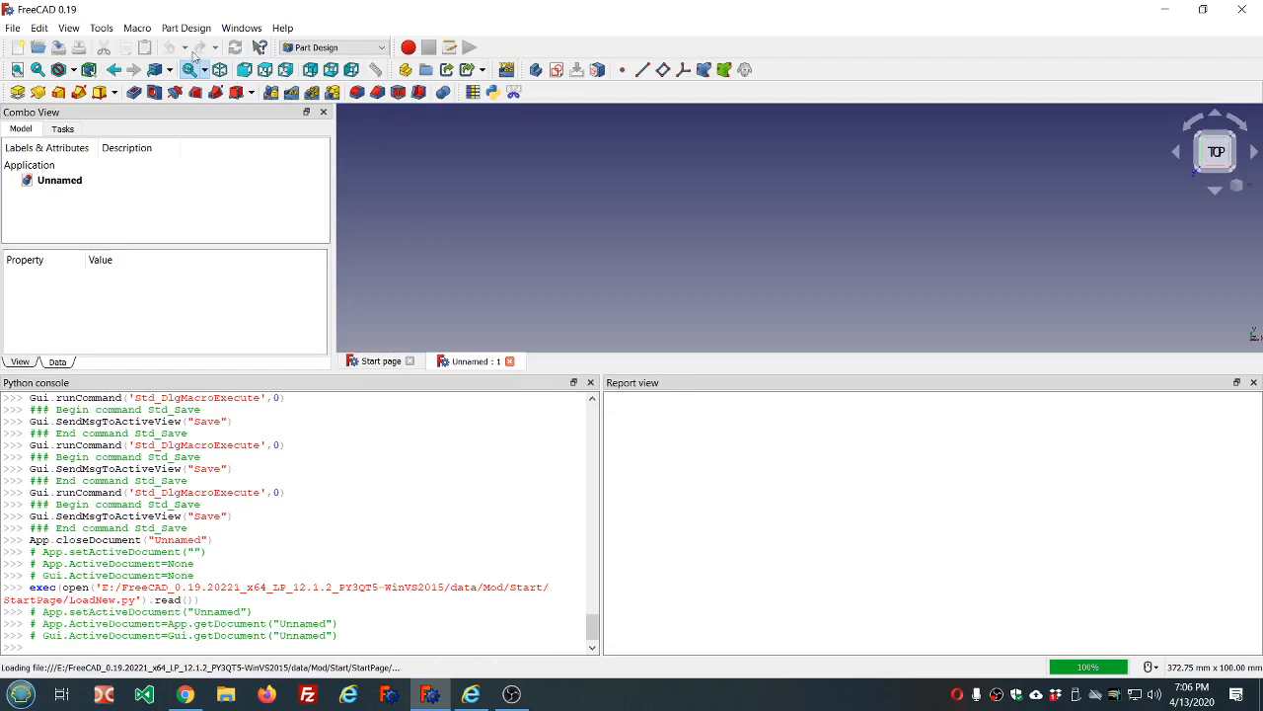
Step: Start the toolbar walkthrough for the new_coordinate_system user macro
left_click(137, 28)
left_click(160, 81)
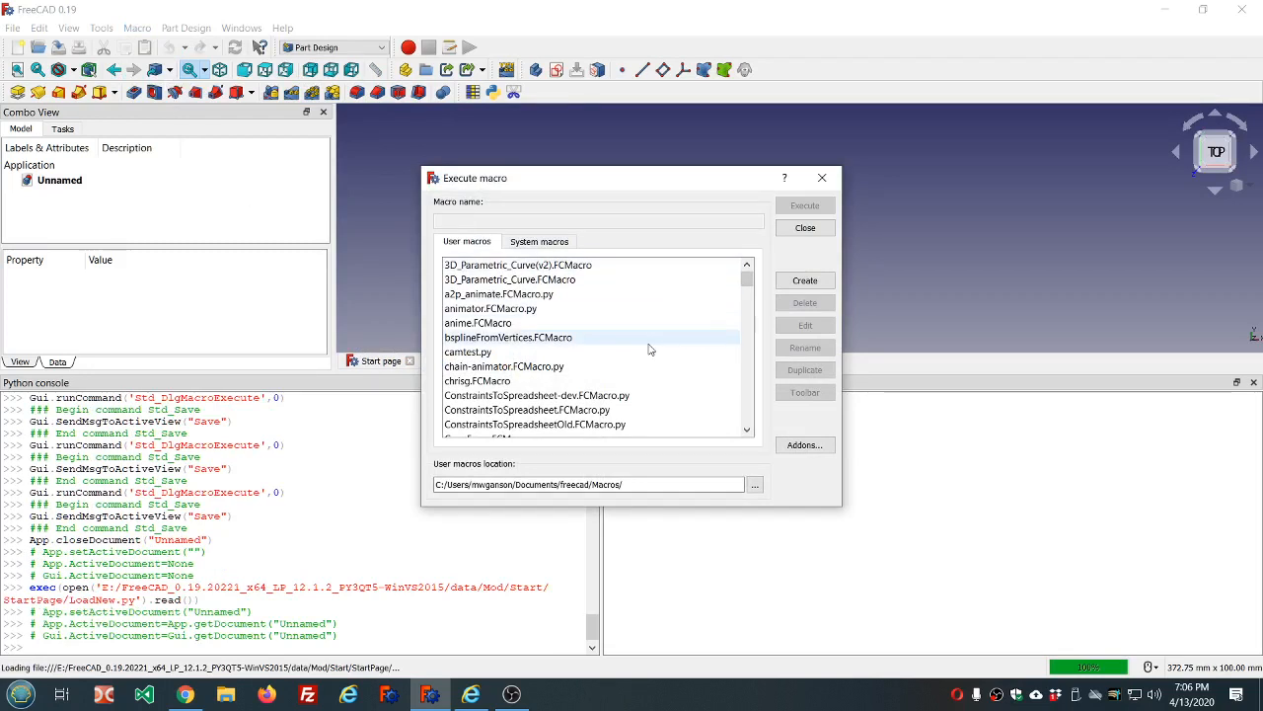
scroll(649, 349, "down", 5)
scroll(650, 349, "down", 6)
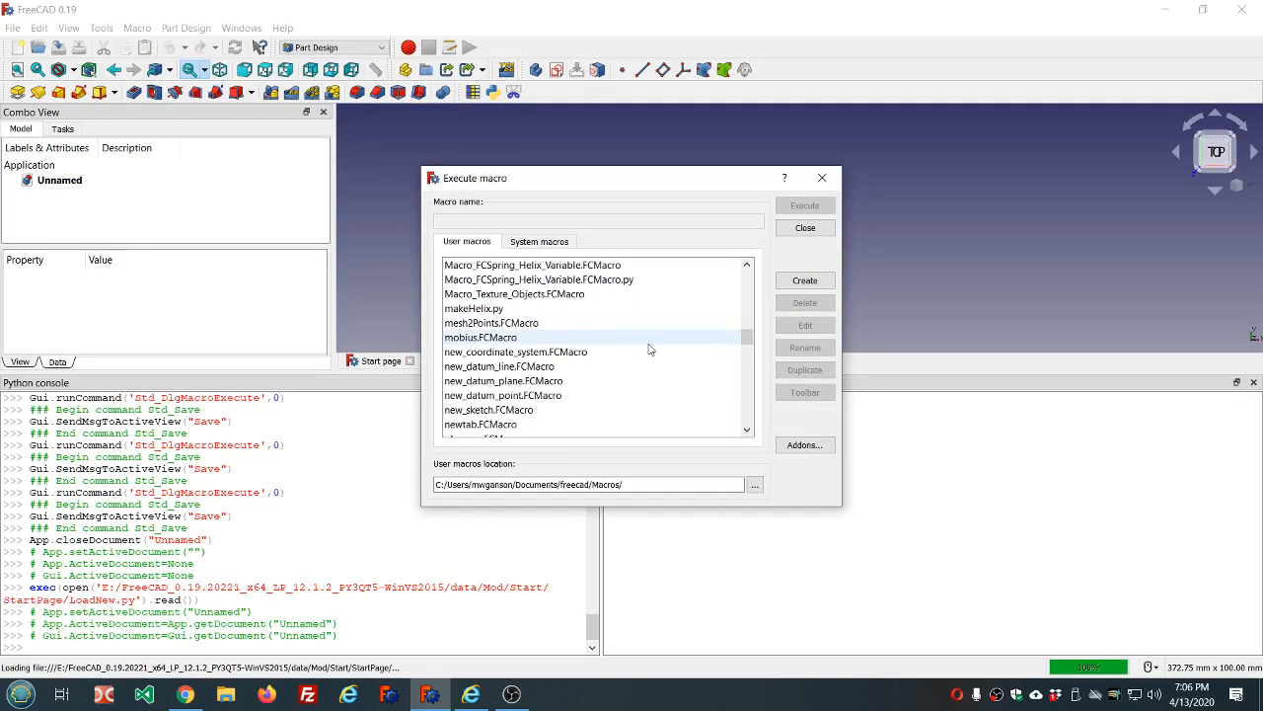
left_click(515, 357)
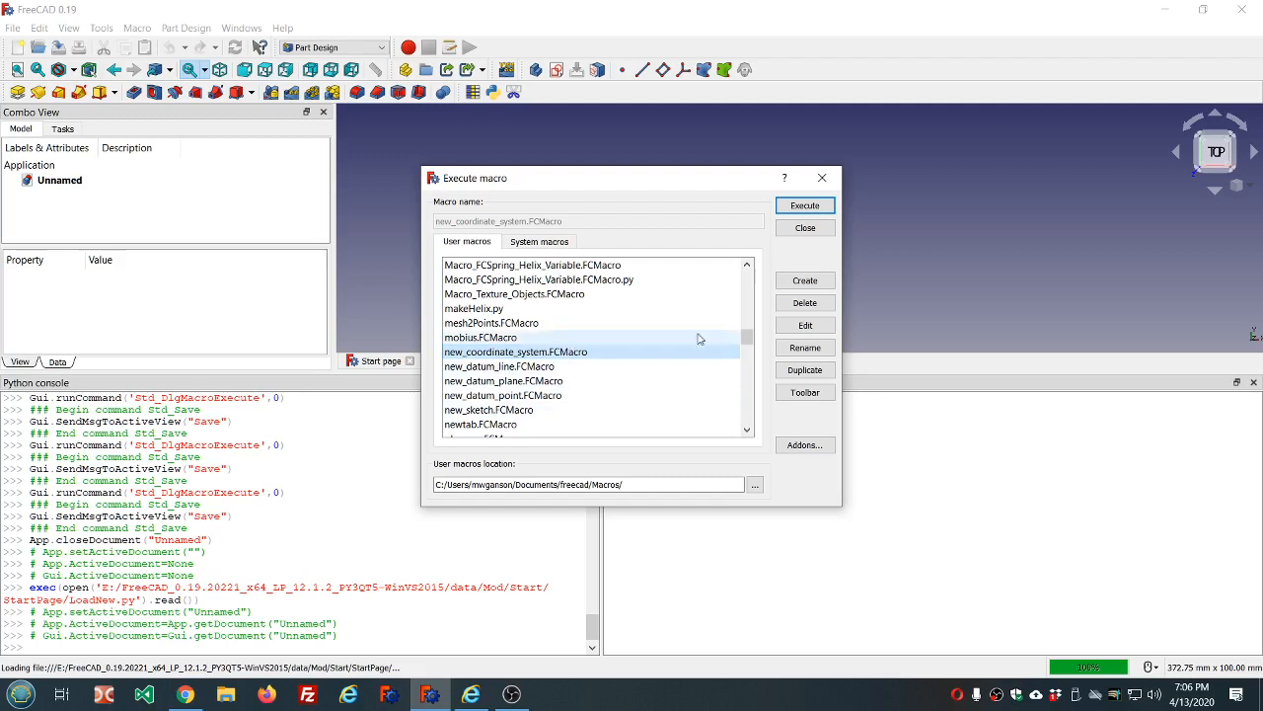
left_click(806, 395)
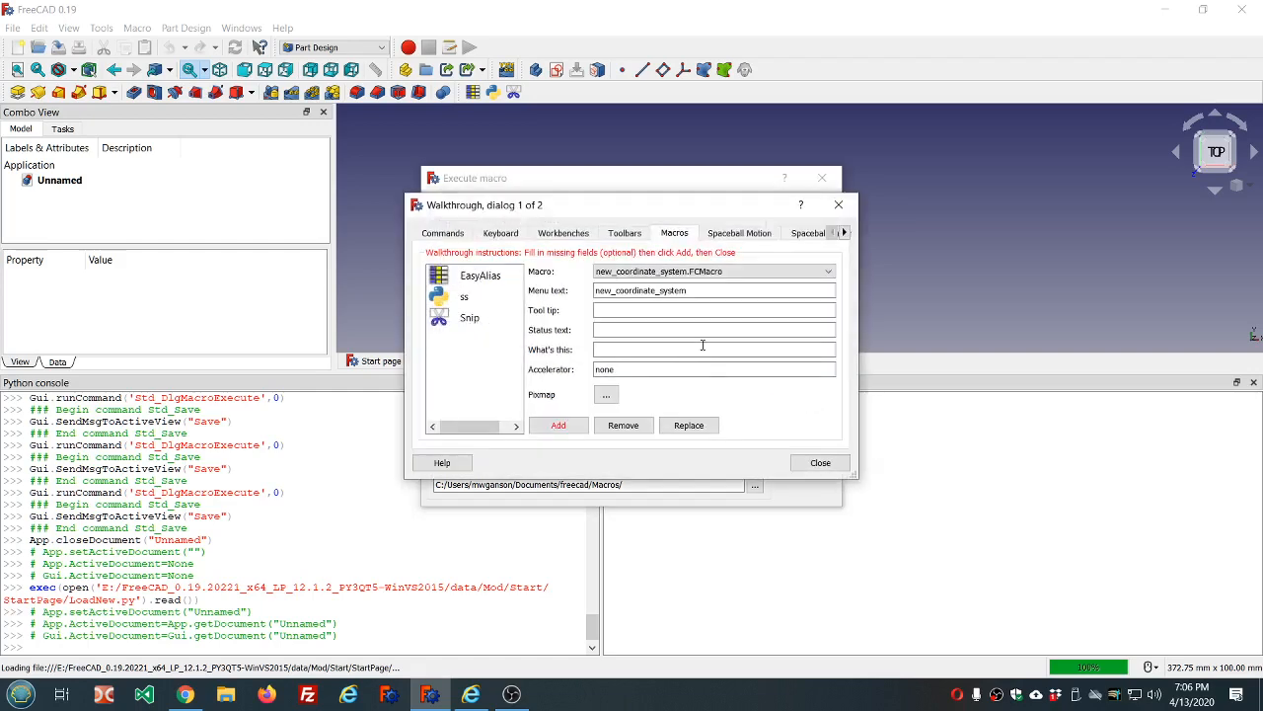
Step: Enter "add a new coordinate system" as the macro's tool tip
left_click(611, 310)
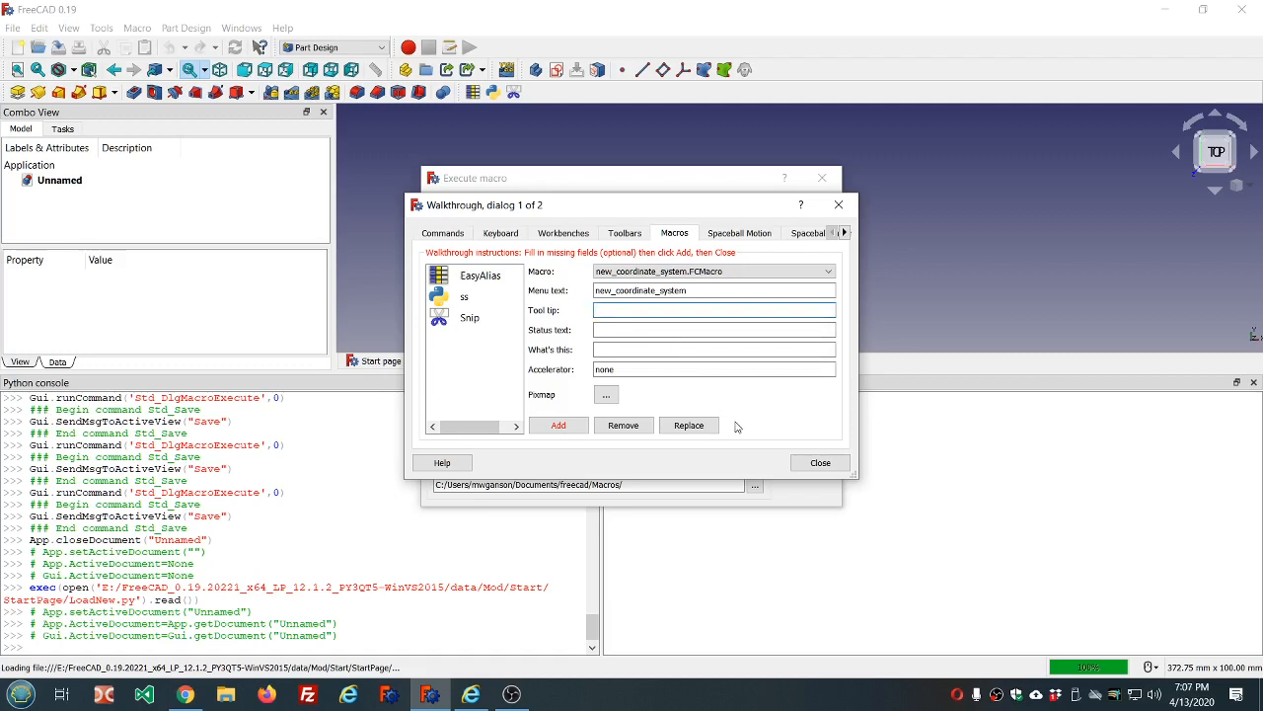
type("add a new coordinate system")
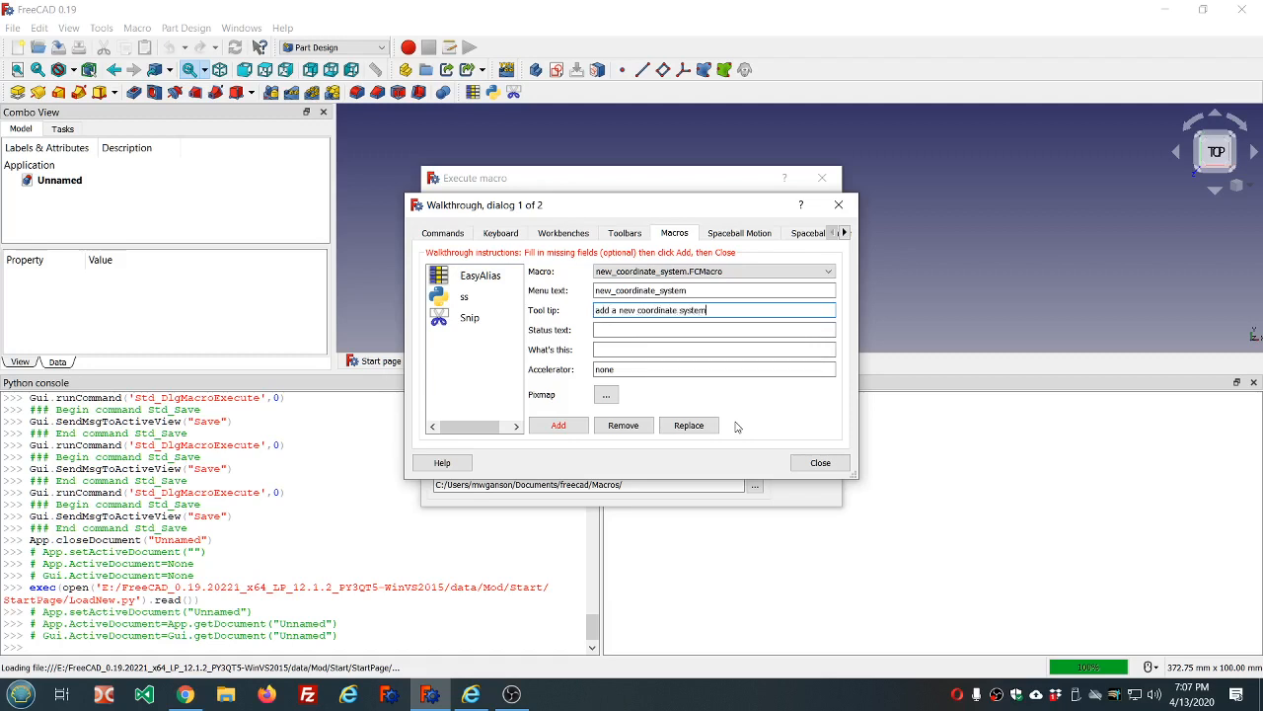
Step: Try to add the Documents\freecad\icons folder to the custom icon folders, then cancel the folder settings
left_click(606, 395)
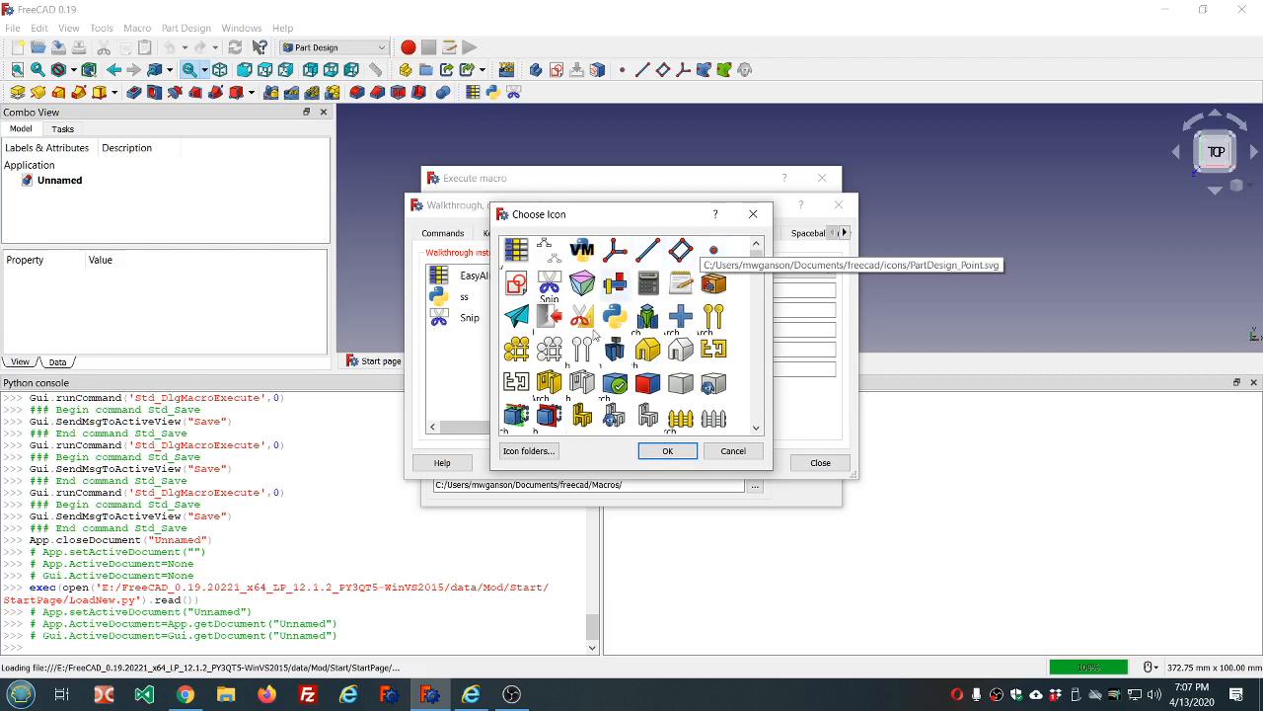
left_click(531, 451)
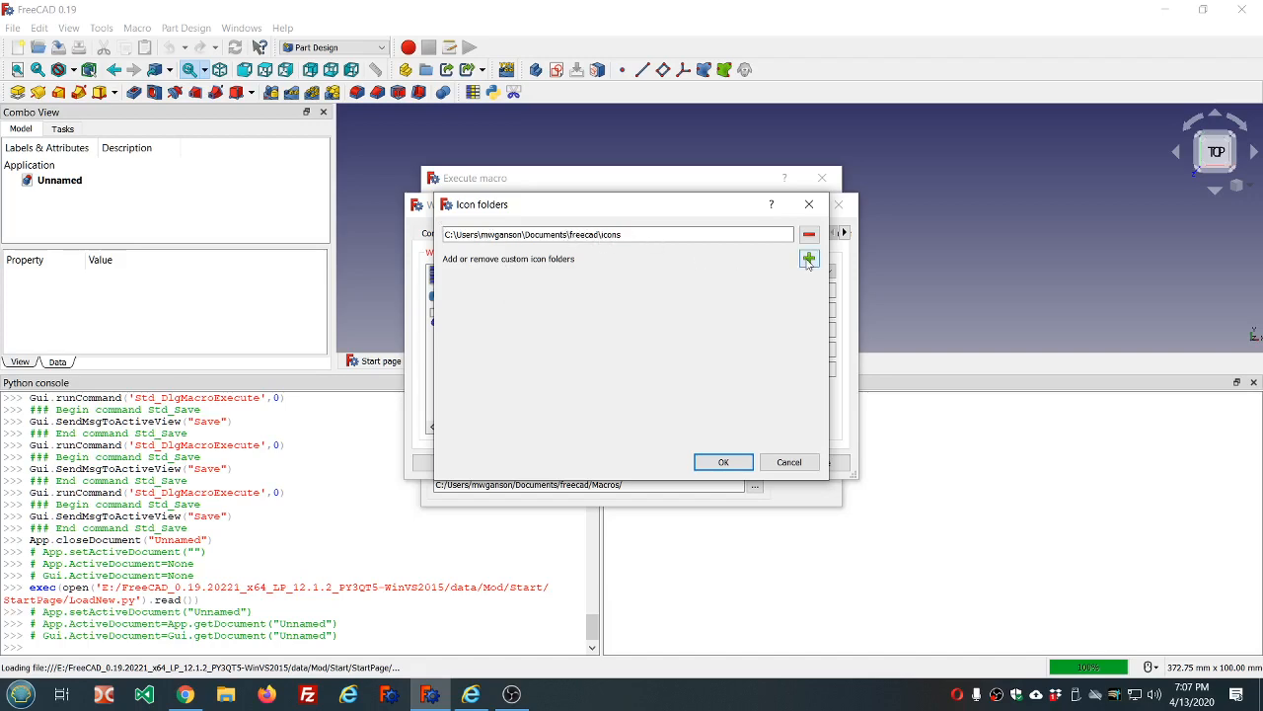
left_click(808, 258)
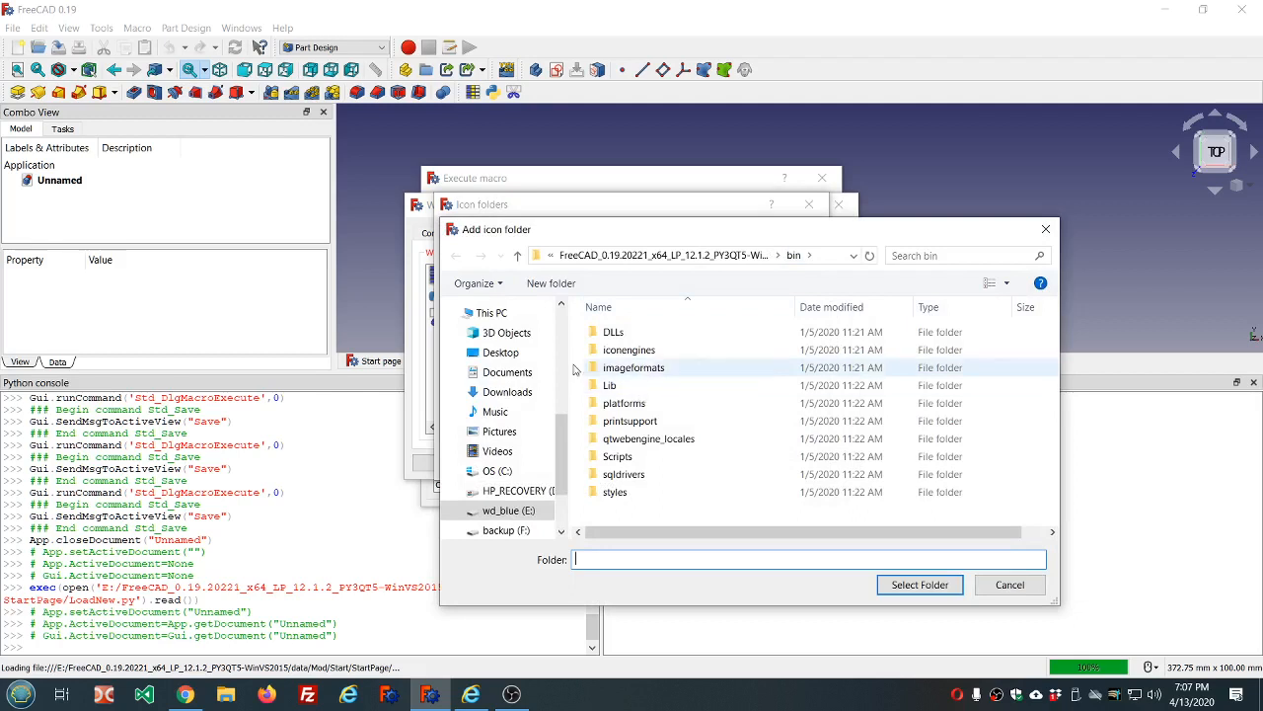
left_click(518, 375)
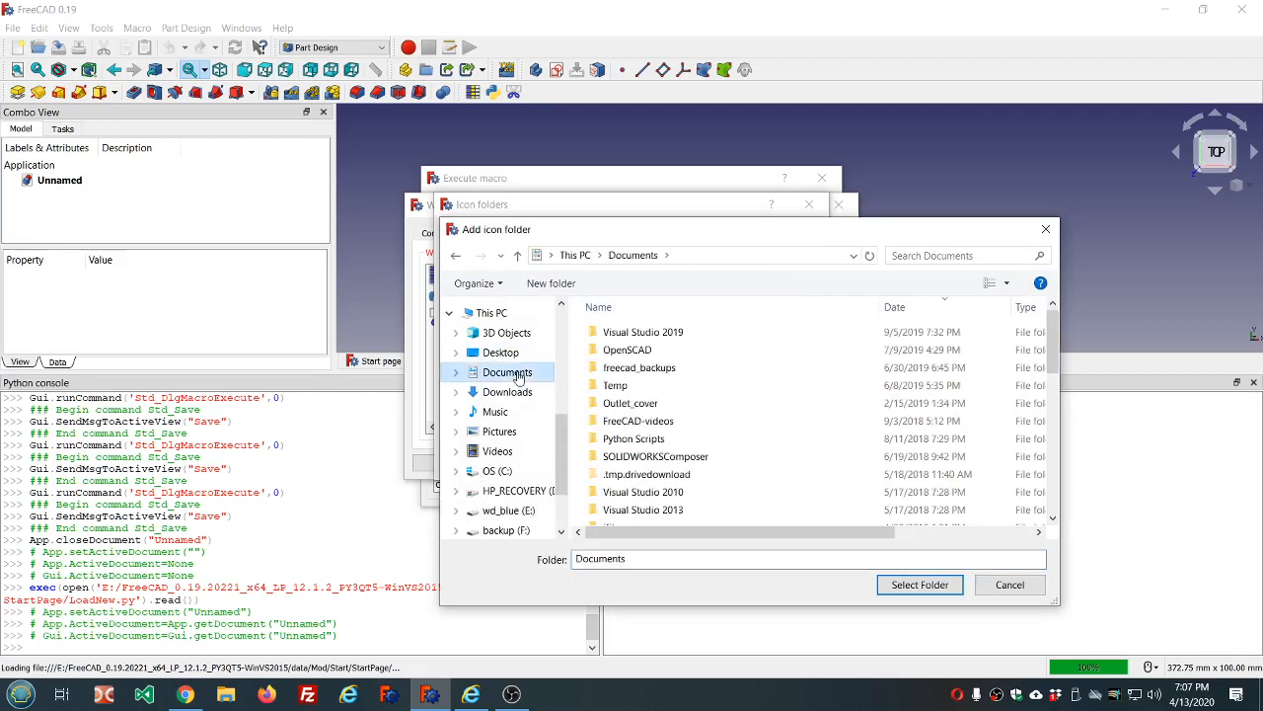
scroll(638, 367, "down", 3)
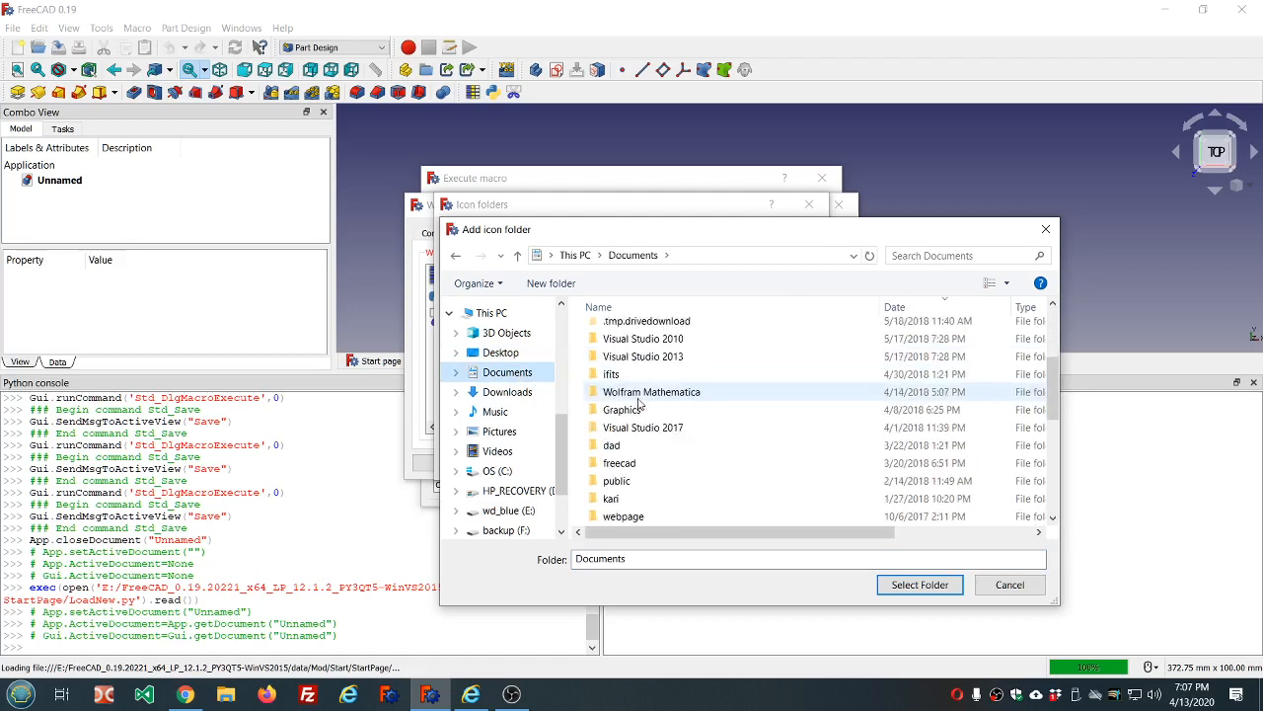
double_click(619, 462)
double_click(630, 352)
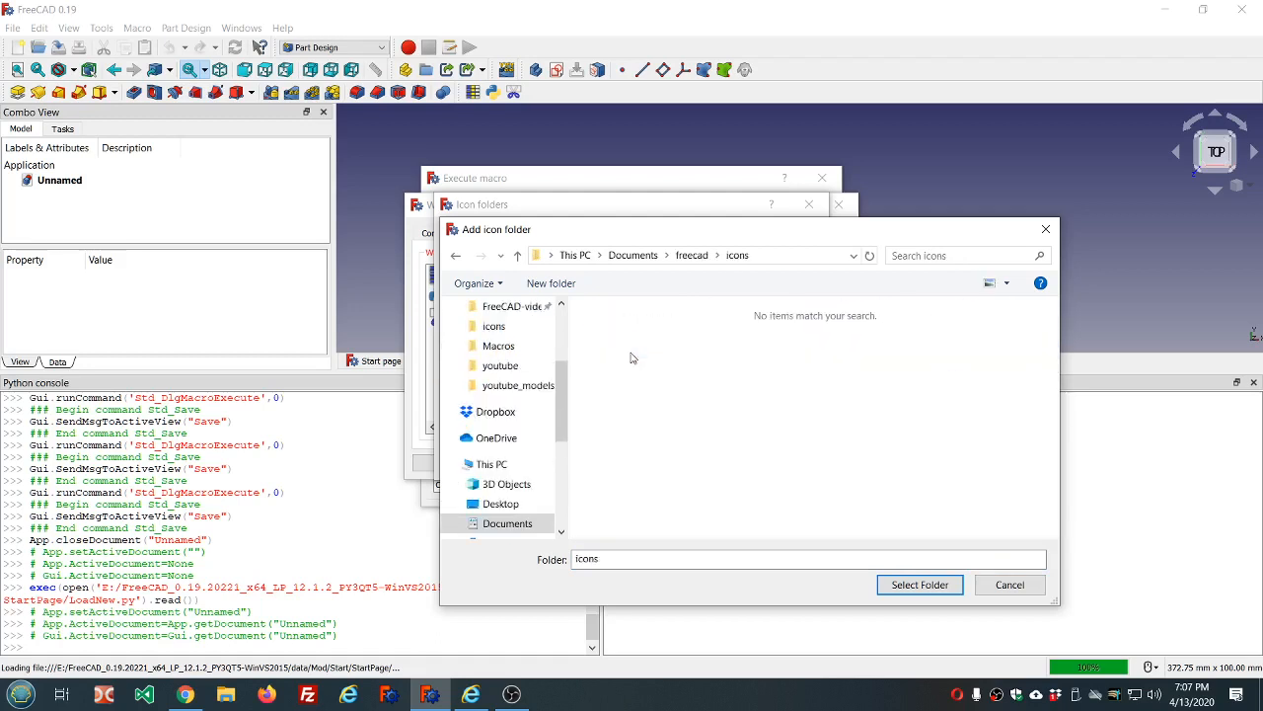
left_click(907, 586)
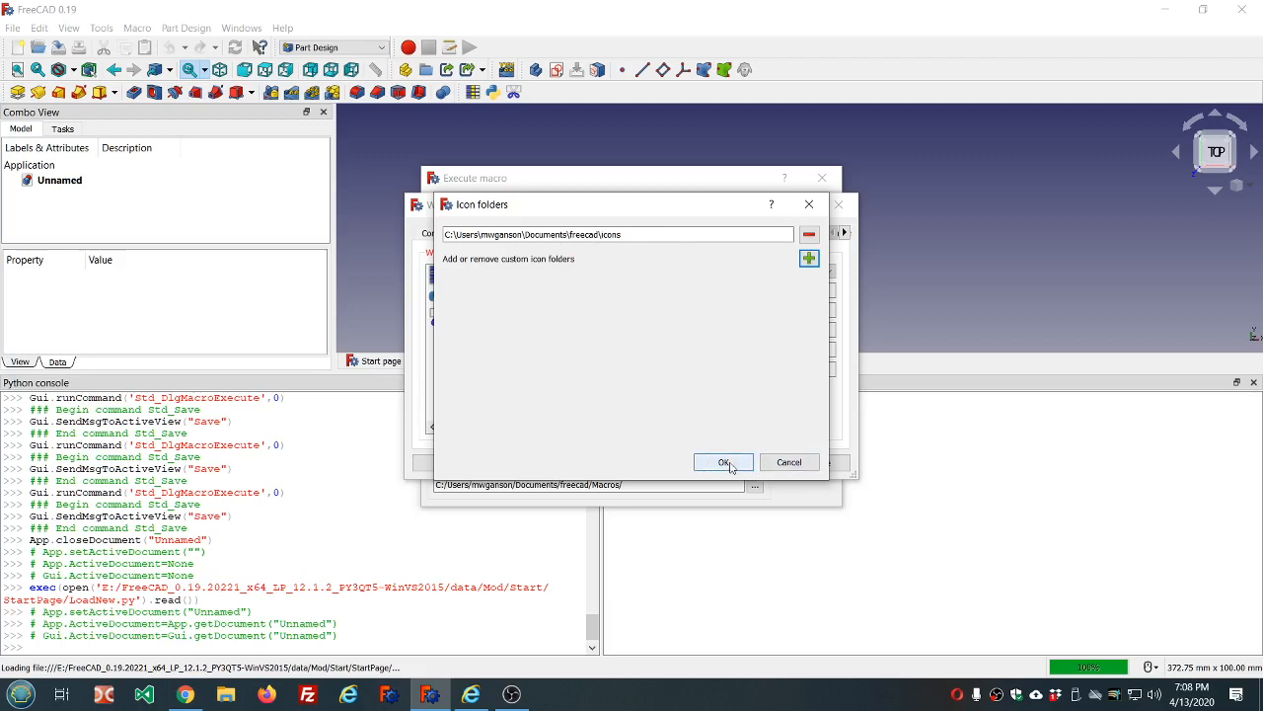
left_click(786, 462)
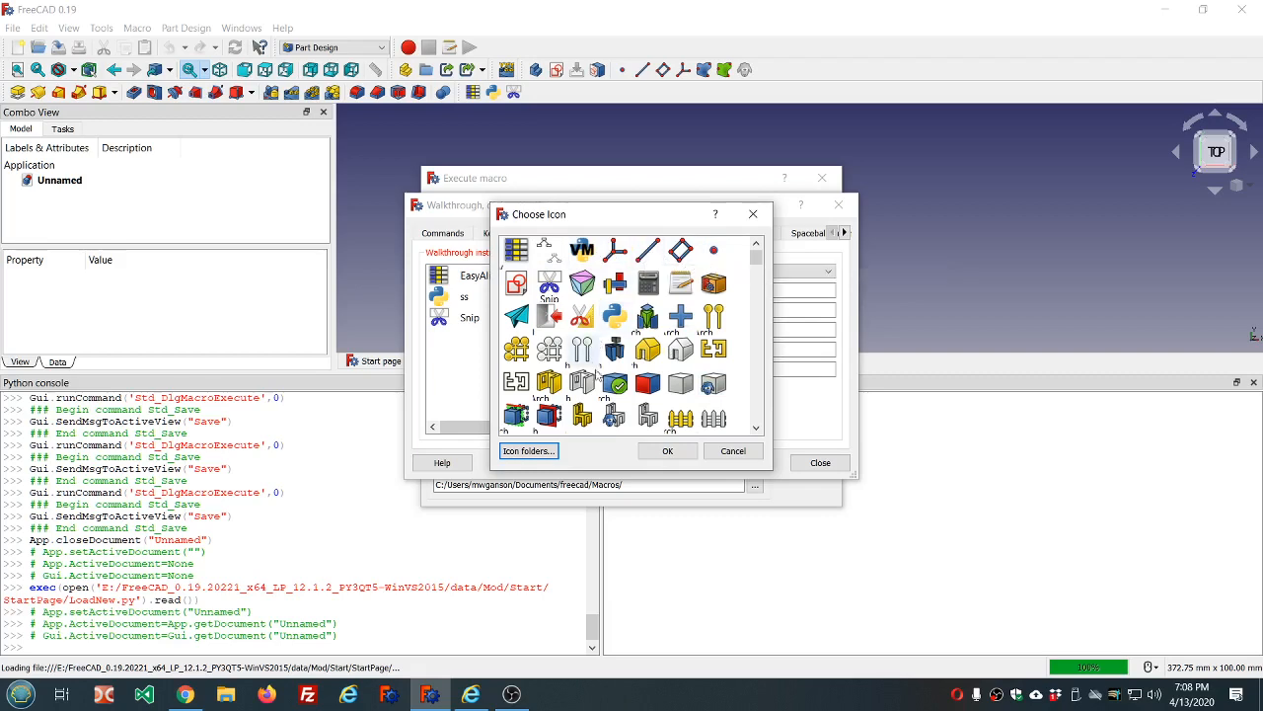
Step: Leave the icon chooser and both walkthrough dialogs without adding the macro
left_click(735, 457)
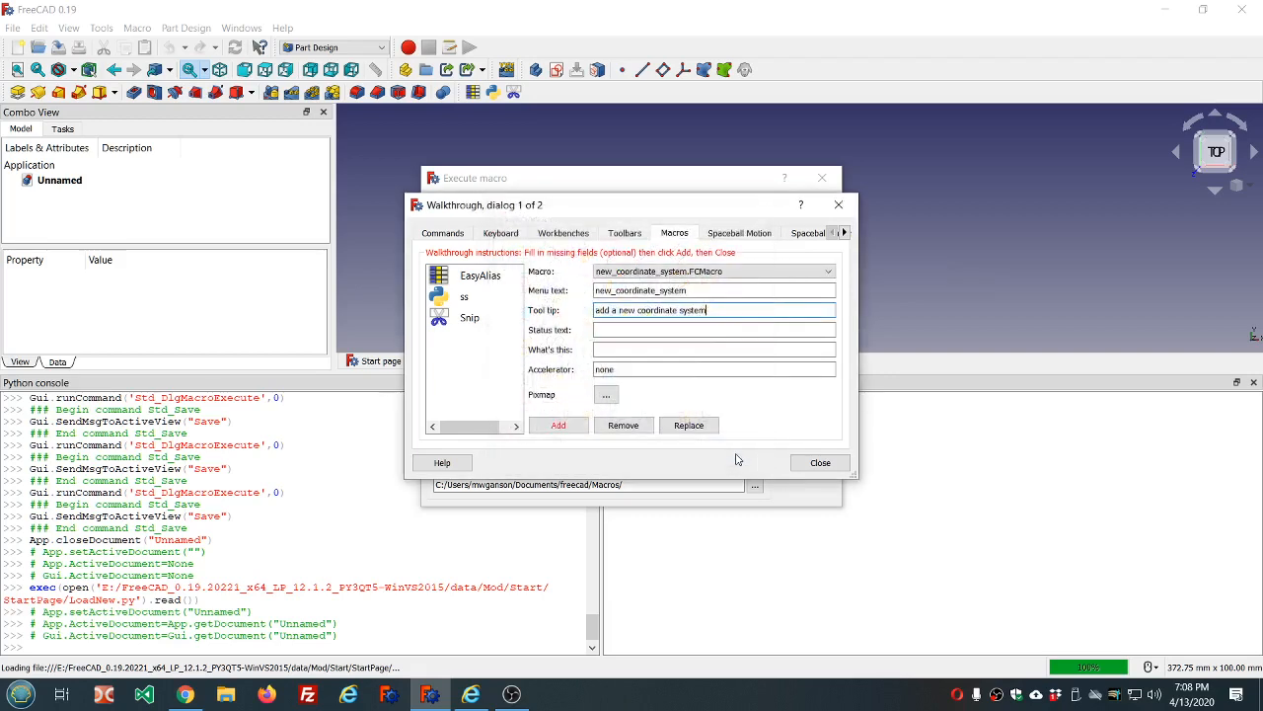
left_click(802, 464)
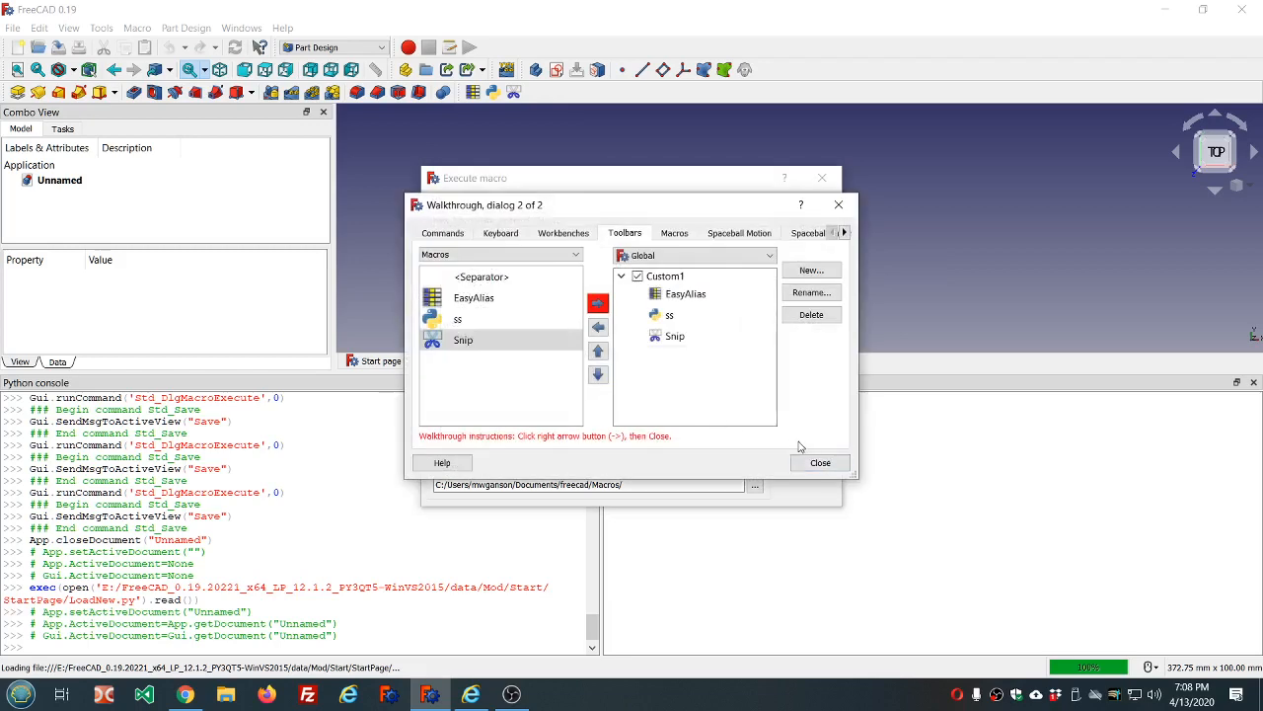
left_click(820, 462)
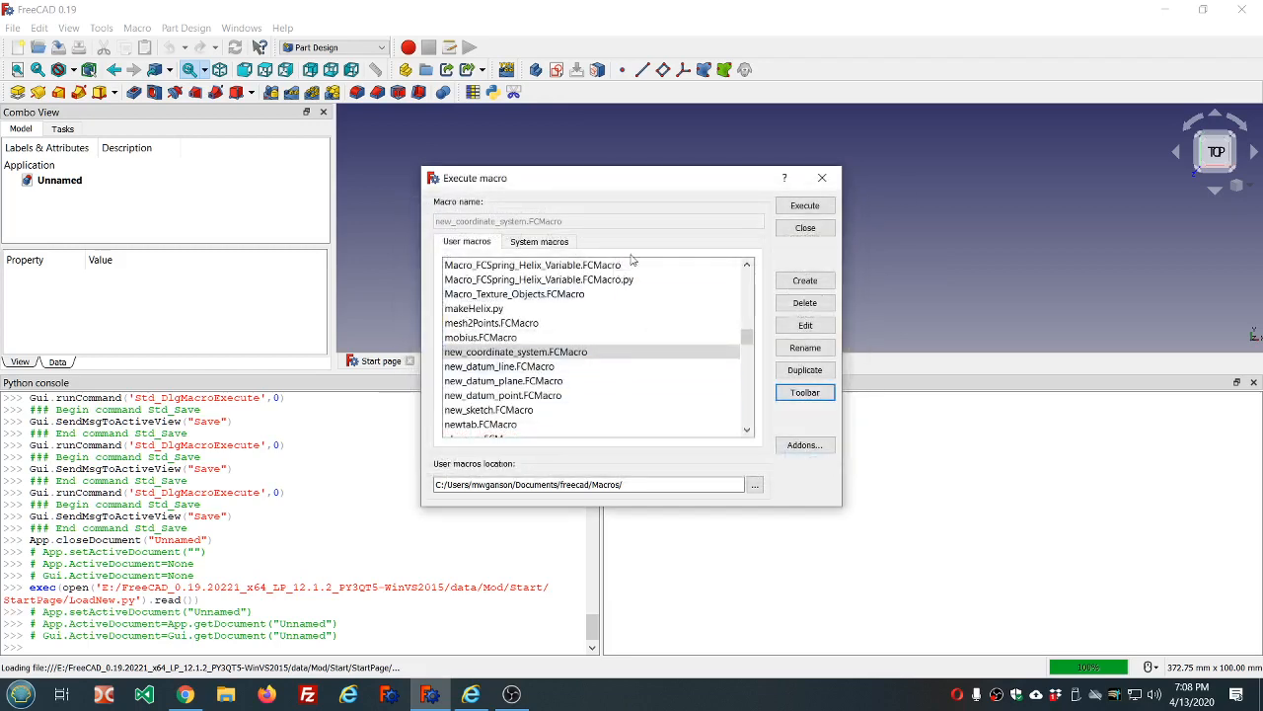
Step: Restart the toolbar walkthrough for new_coordinate_system and set its tool tip to "add a new coordinate system"
left_click(558, 352)
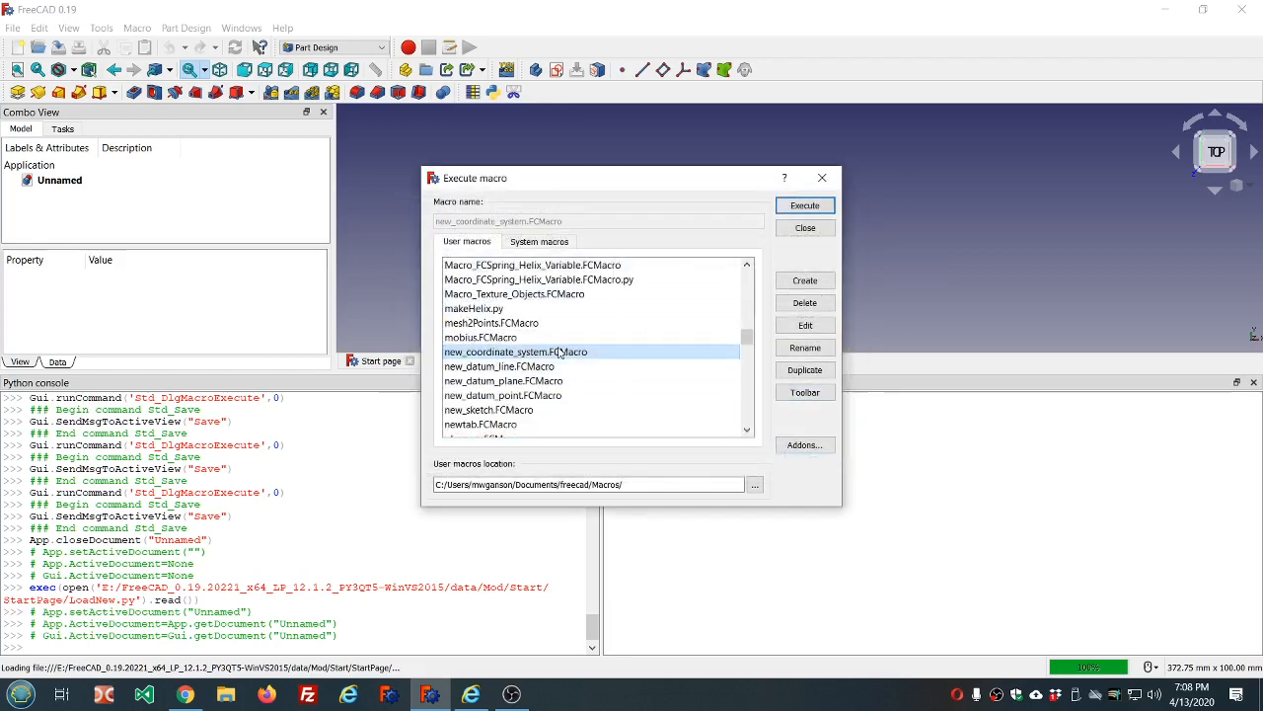
left_click(806, 393)
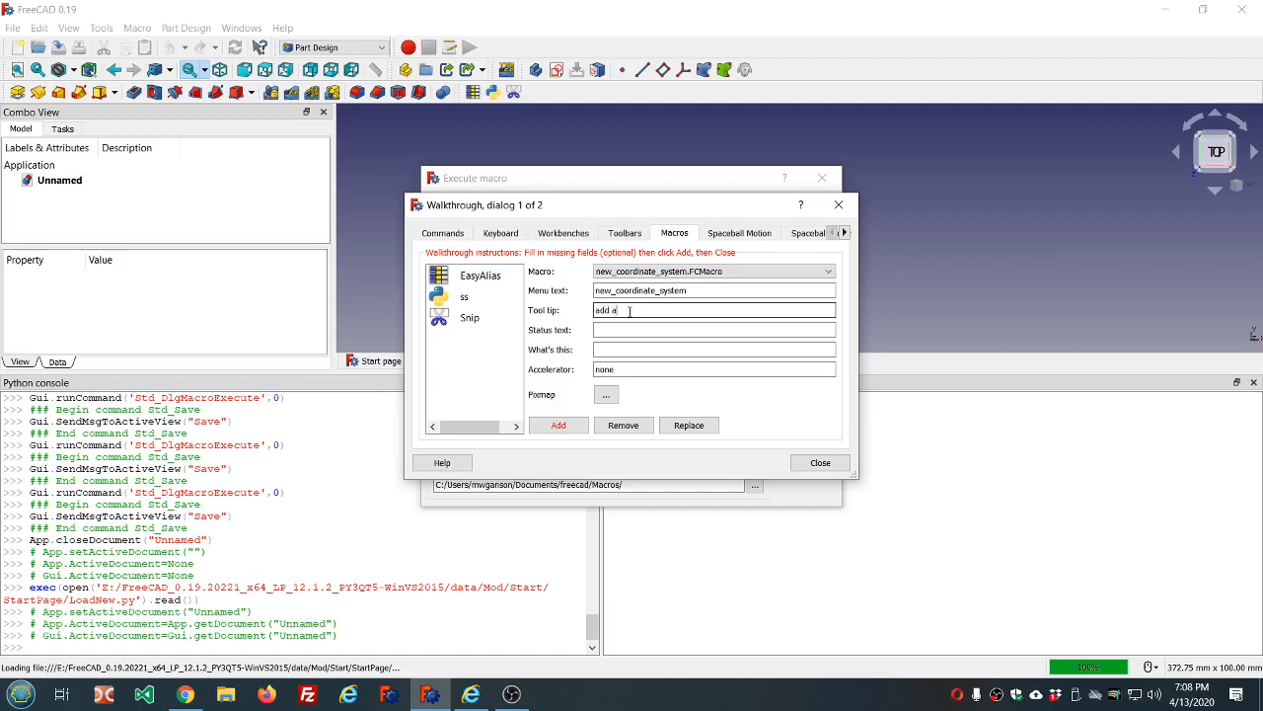
type("new coordinate system")
Step: Assign the three-axis coordinate system icon to the macro, add it to the custom macros, and proceed to the toolbar assignment
left_click(606, 394)
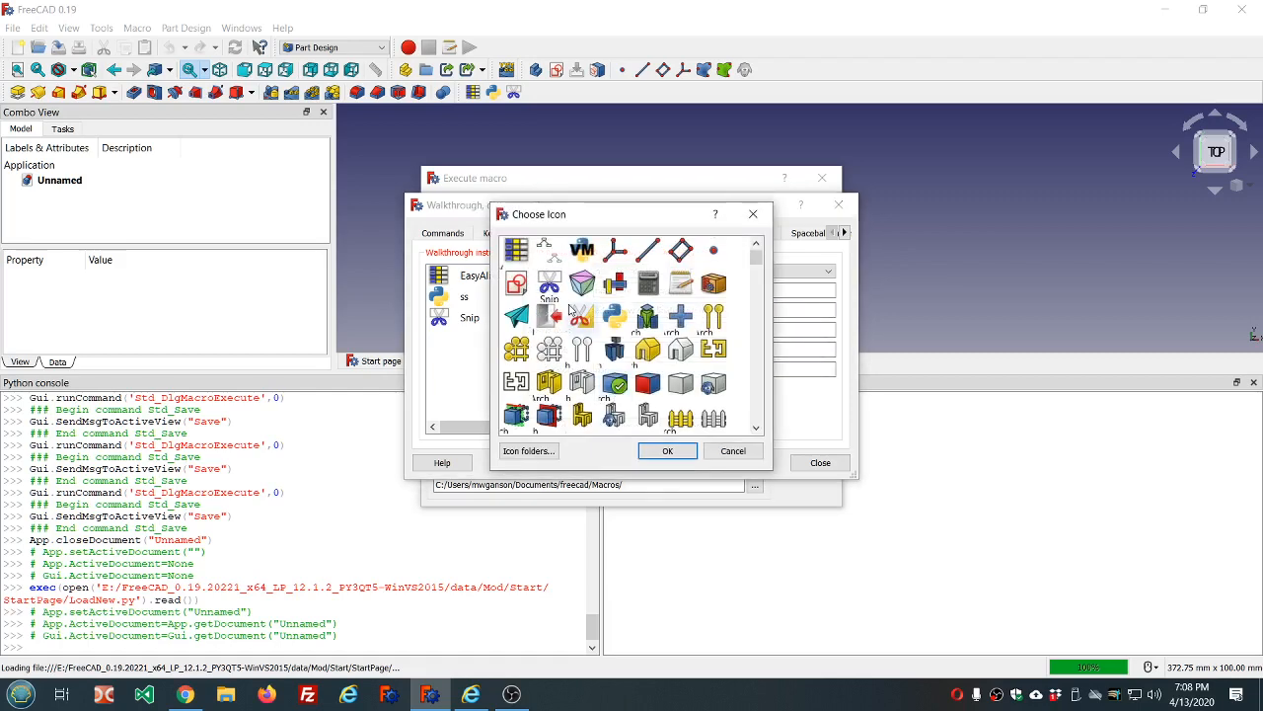
double_click(614, 257)
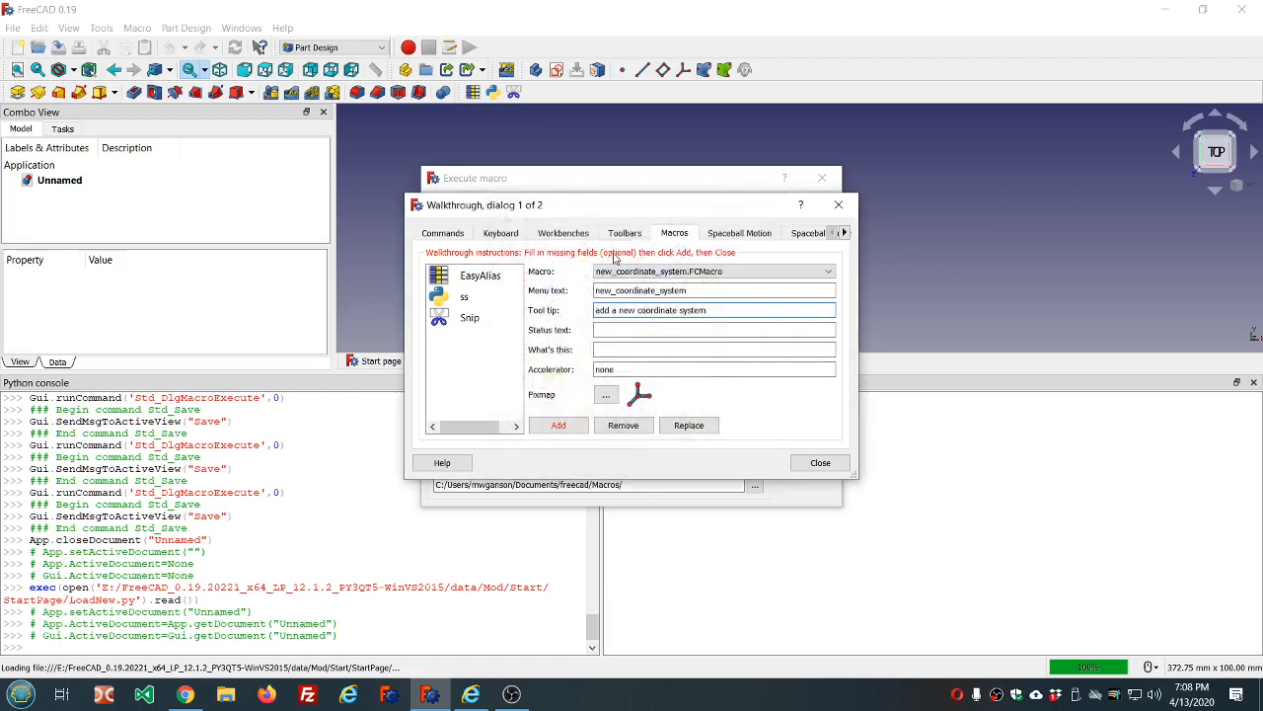
left_click(558, 425)
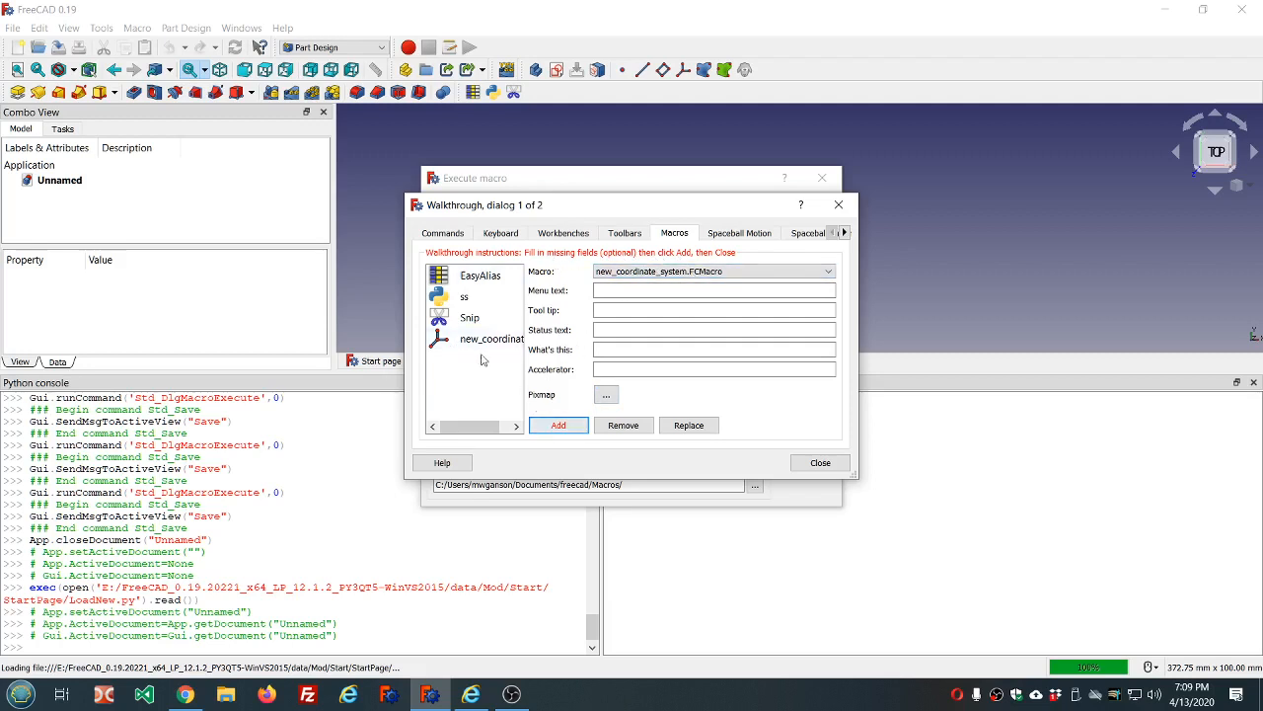
left_click(838, 462)
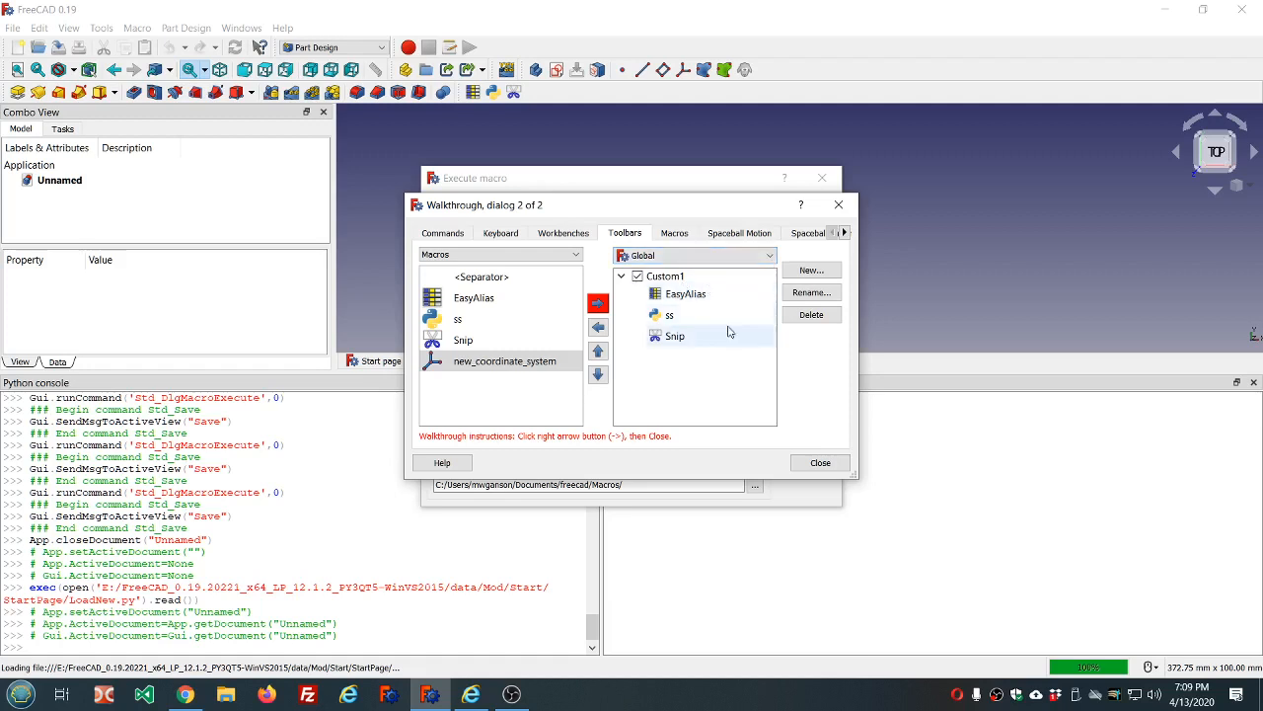
Step: Create a new custom toolbar named PartWorkbench_extras for the Part workbench
left_click(770, 256)
scroll(732, 287, "down", 4)
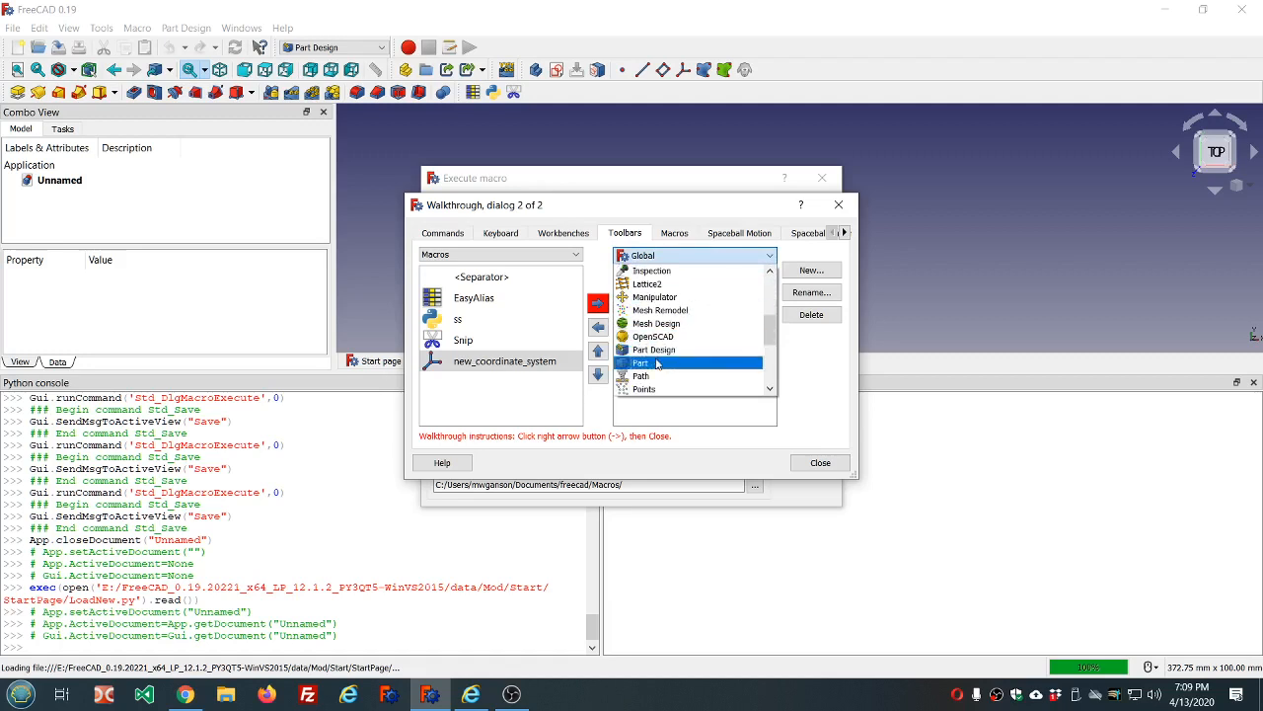
left_click(655, 363)
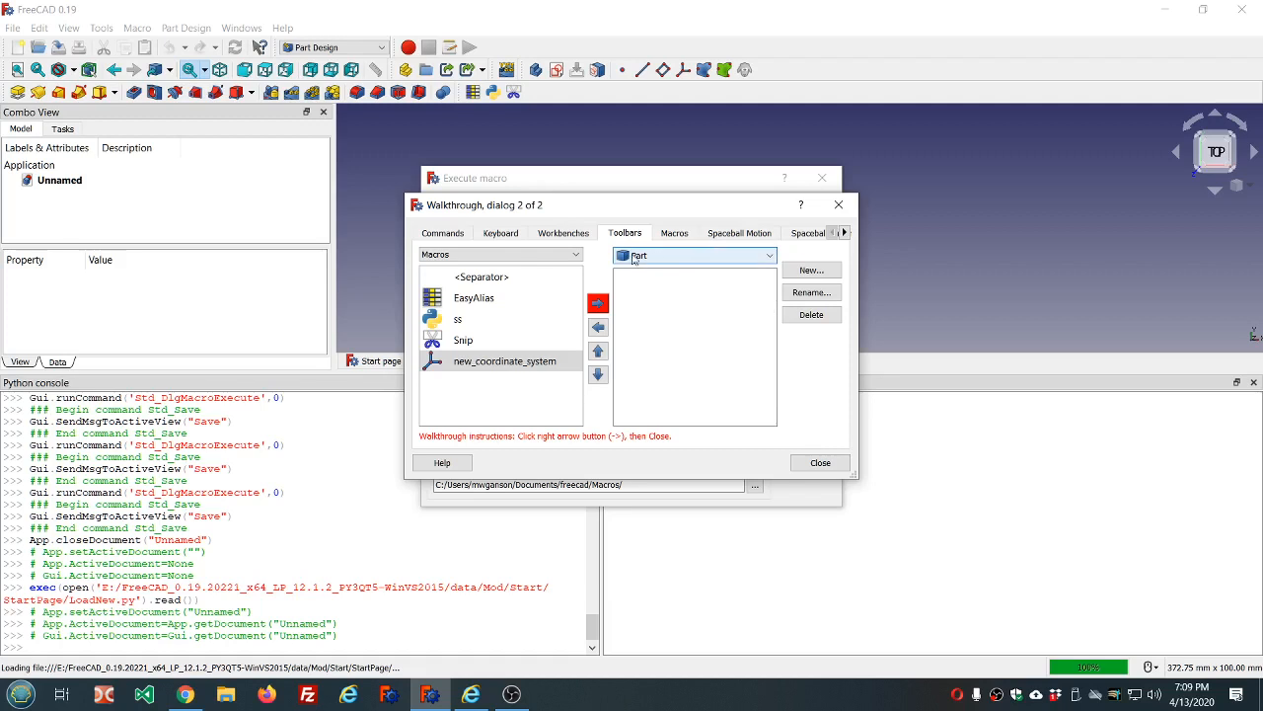
left_click(811, 272)
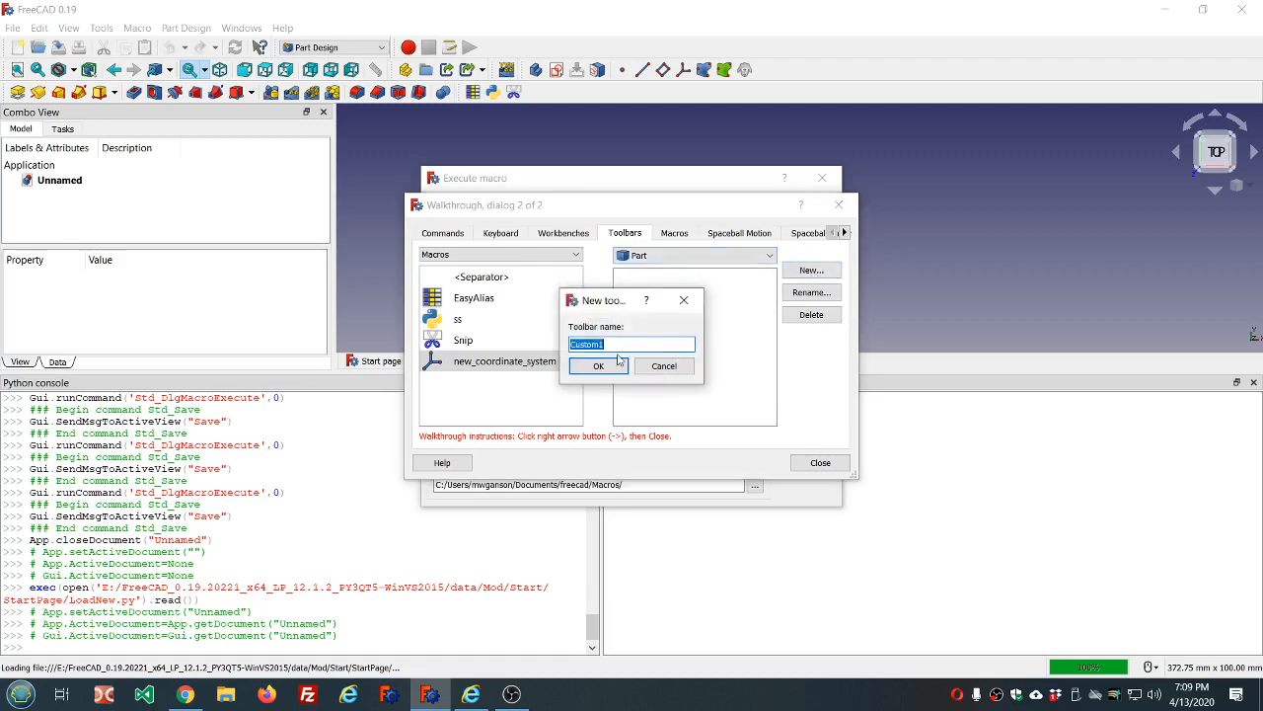
type("PartWorkbench_extras")
left_click(598, 366)
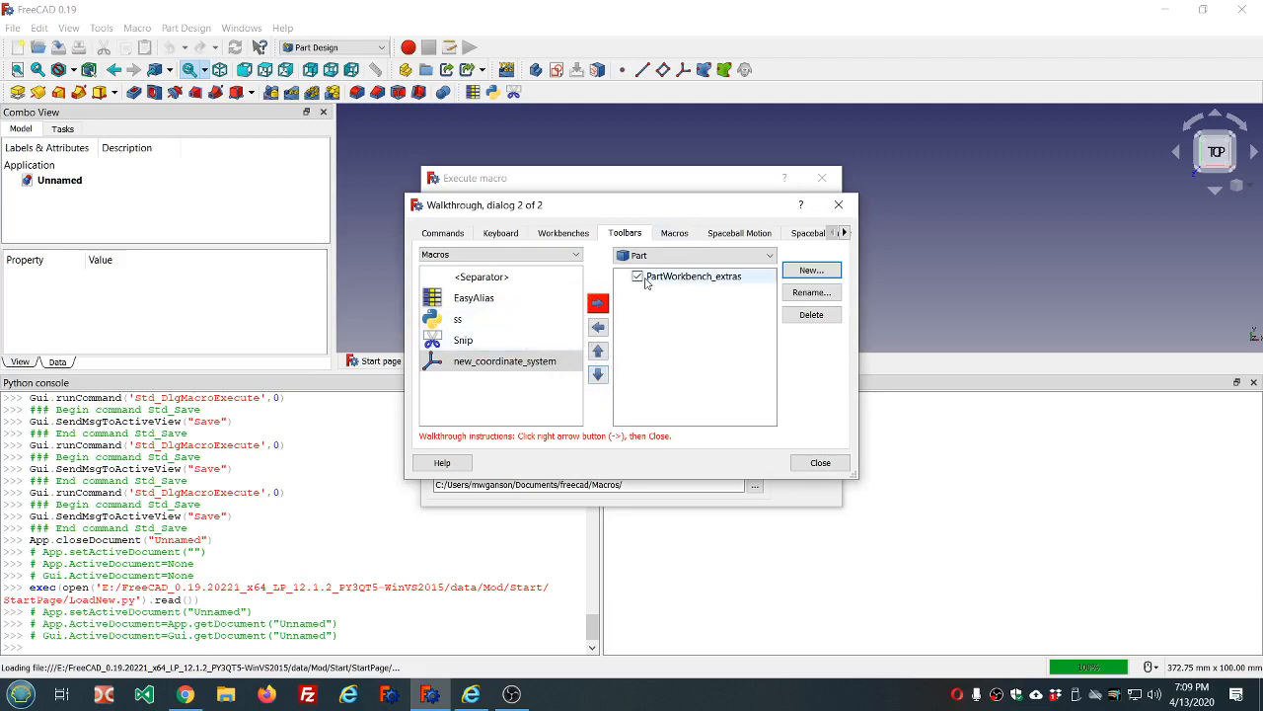
Step: Add the new_coordinate_system macro to the PartWorkbench_extras toolbar and finish its walkthrough
left_click(446, 363)
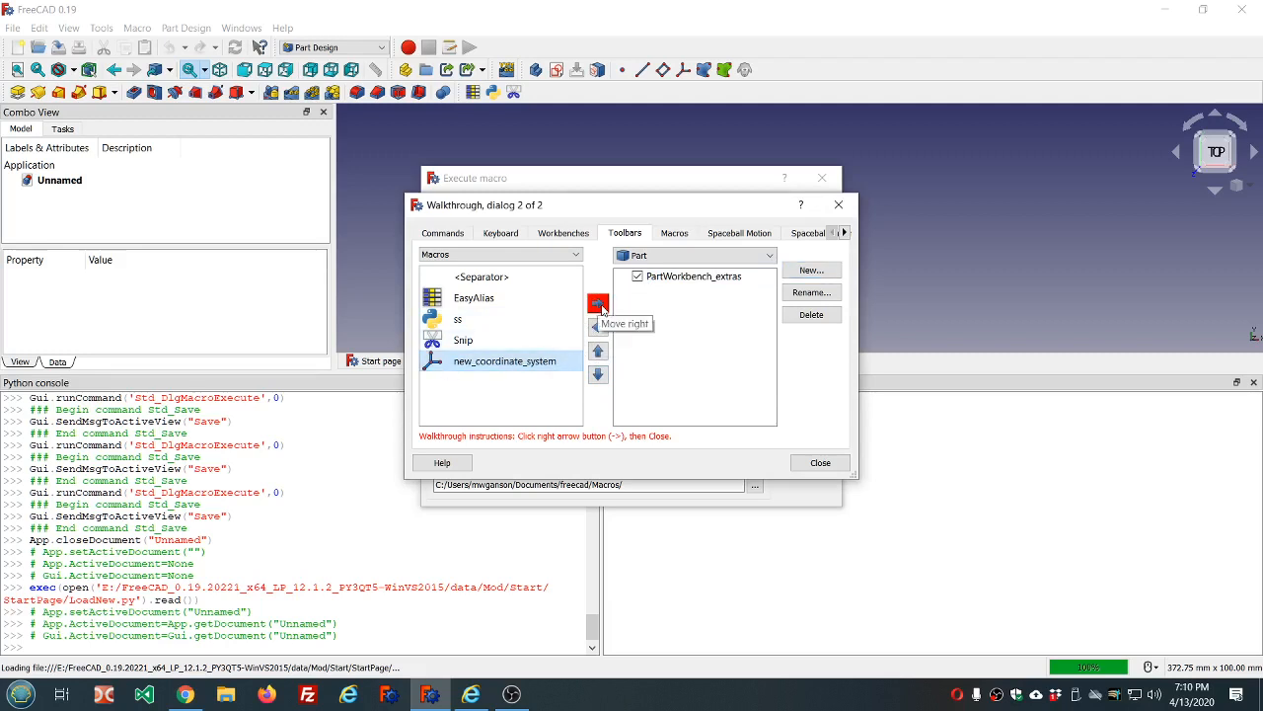
left_click(598, 304)
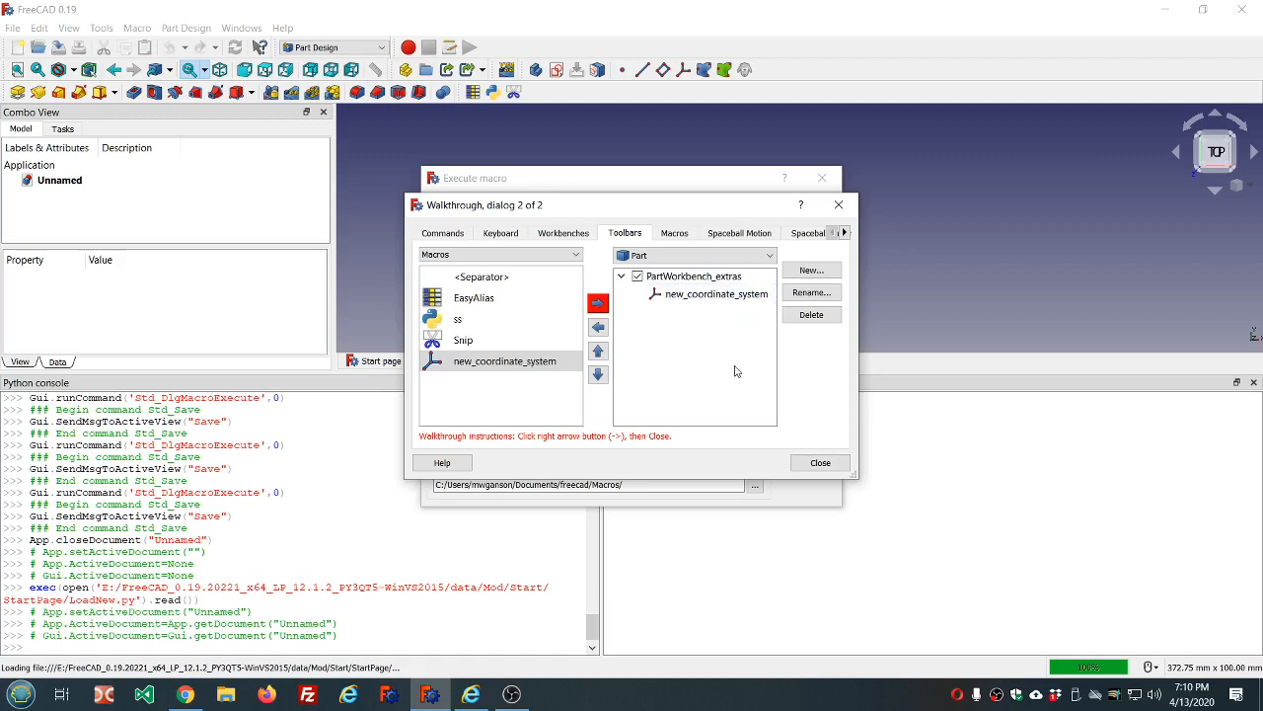
left_click(815, 464)
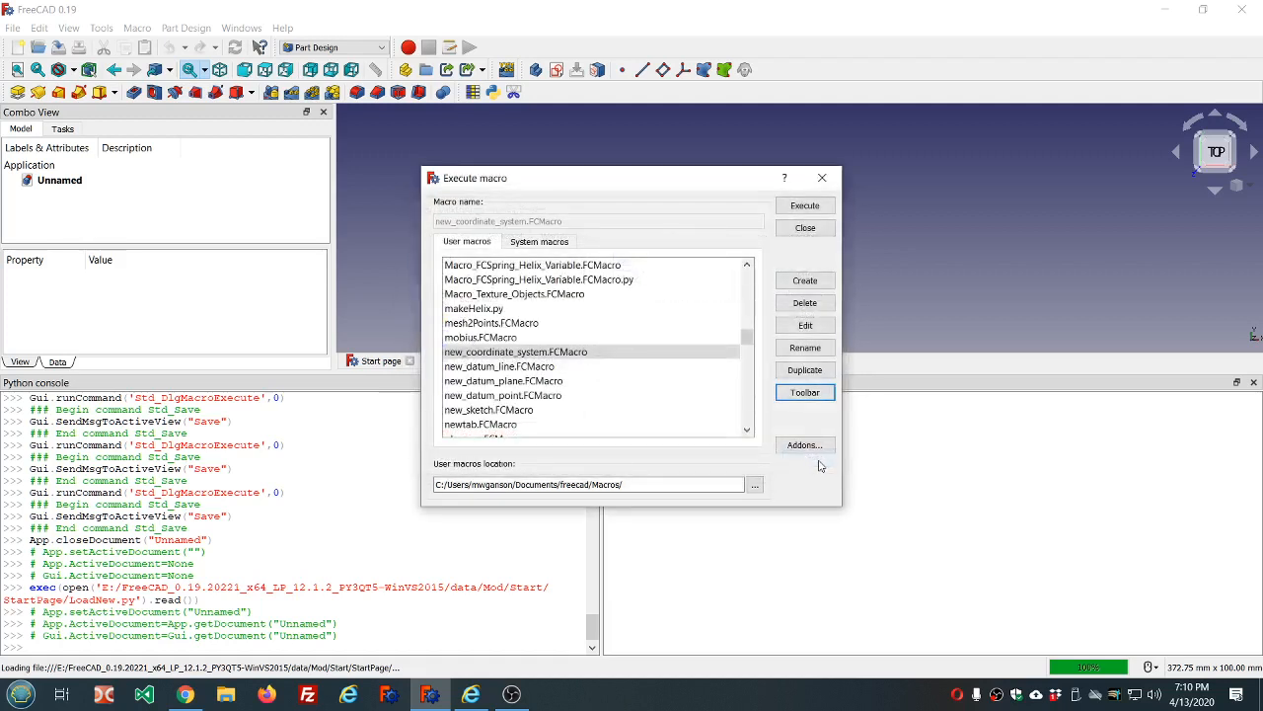
Step: Register new_datum_line as a custom macro with the tool tip "add a new datum line" and the diagonal line icon
left_click(484, 371)
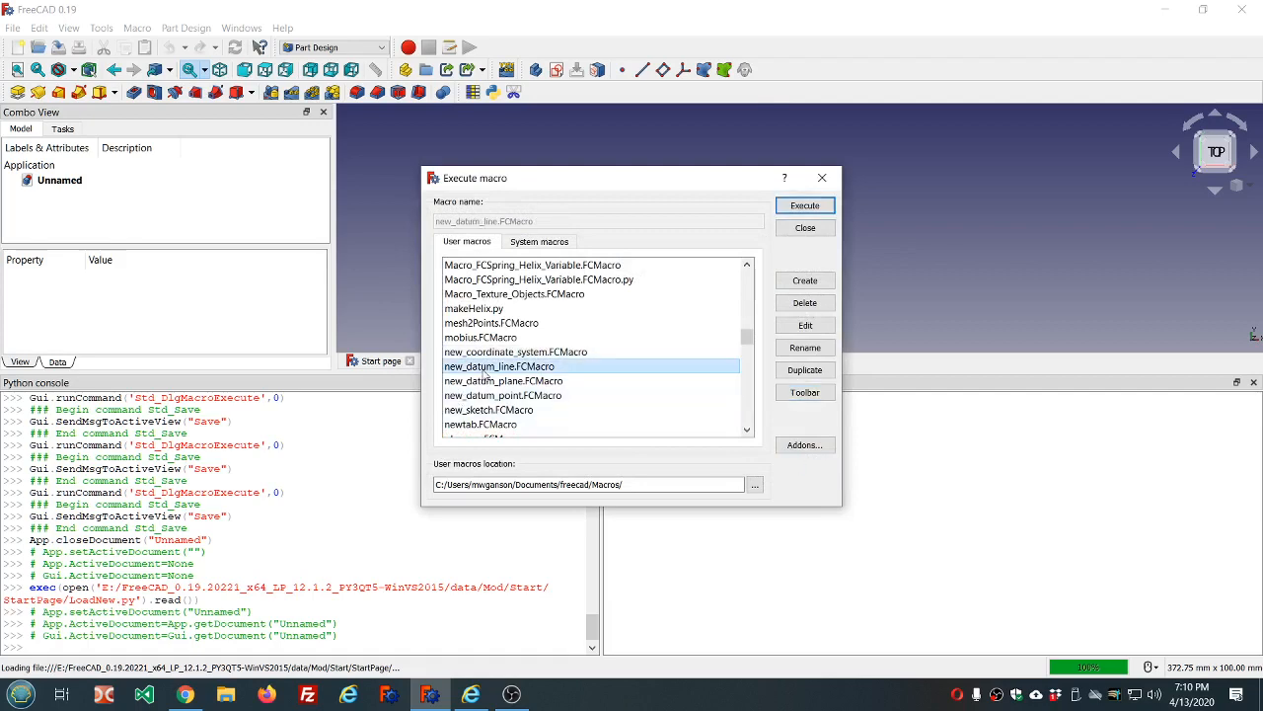
left_click(805, 393)
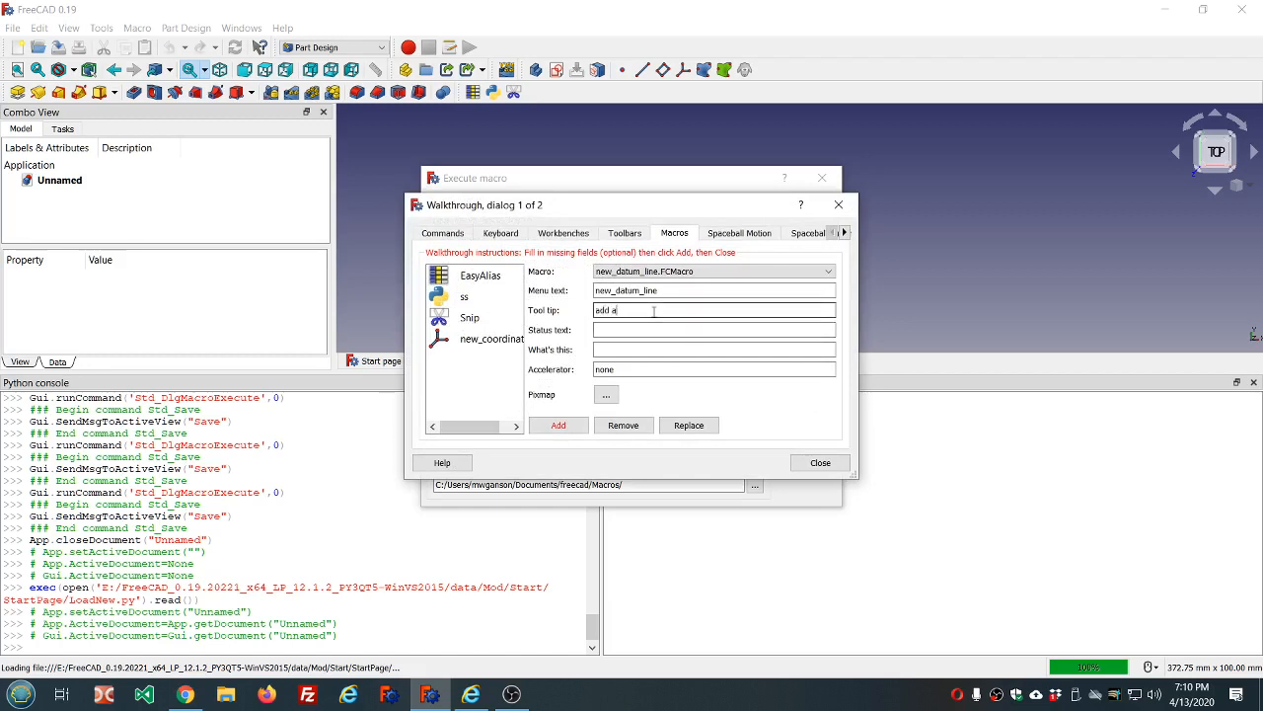
type("new datum line")
left_click(604, 396)
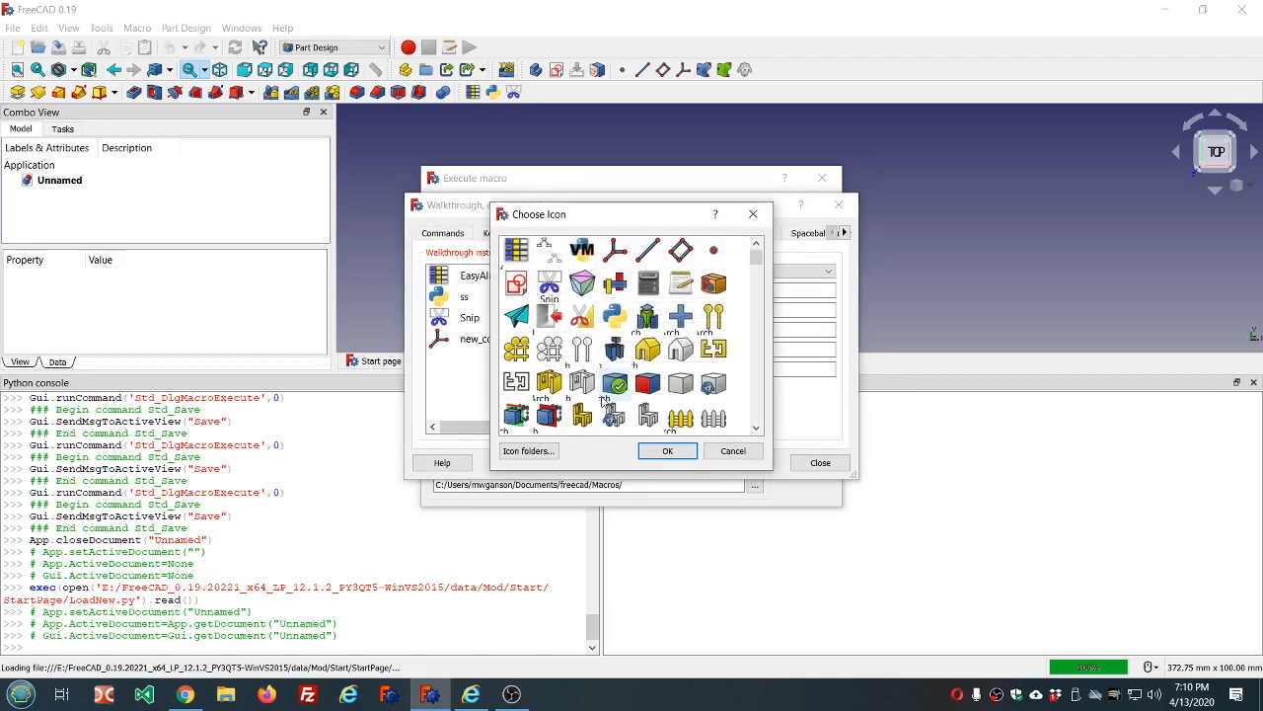
double_click(649, 270)
left_click(558, 425)
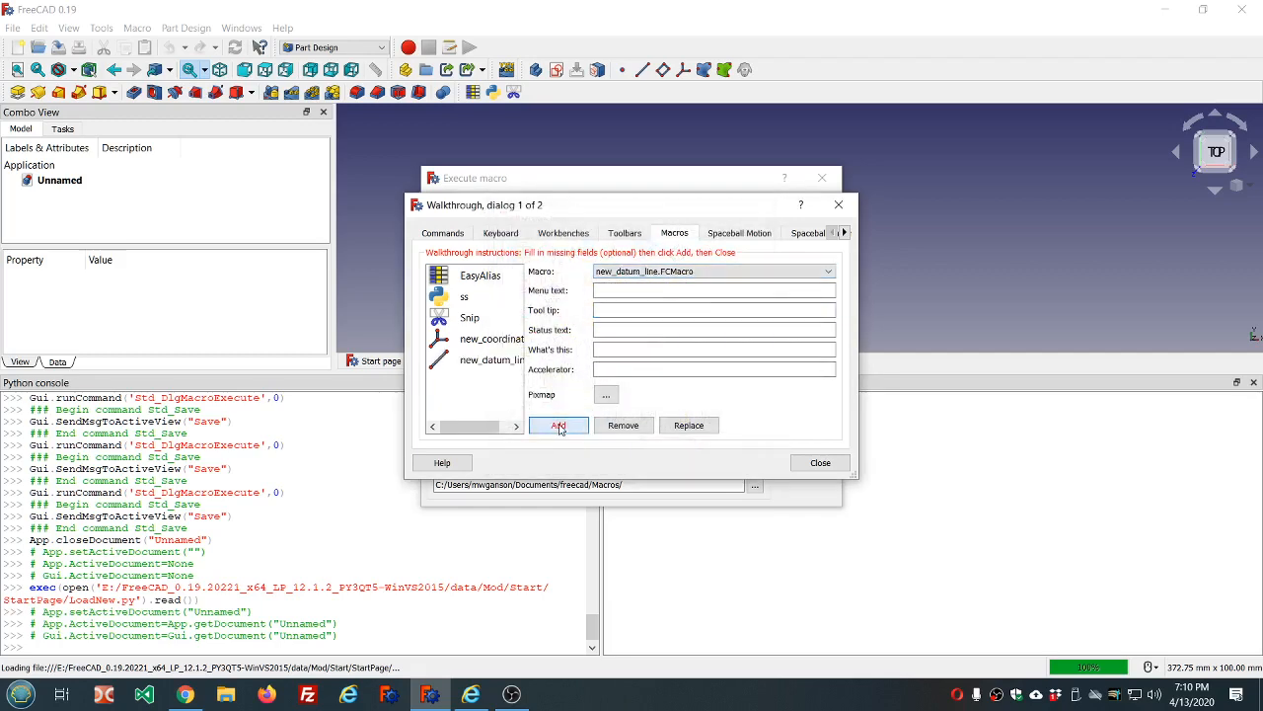
left_click(821, 463)
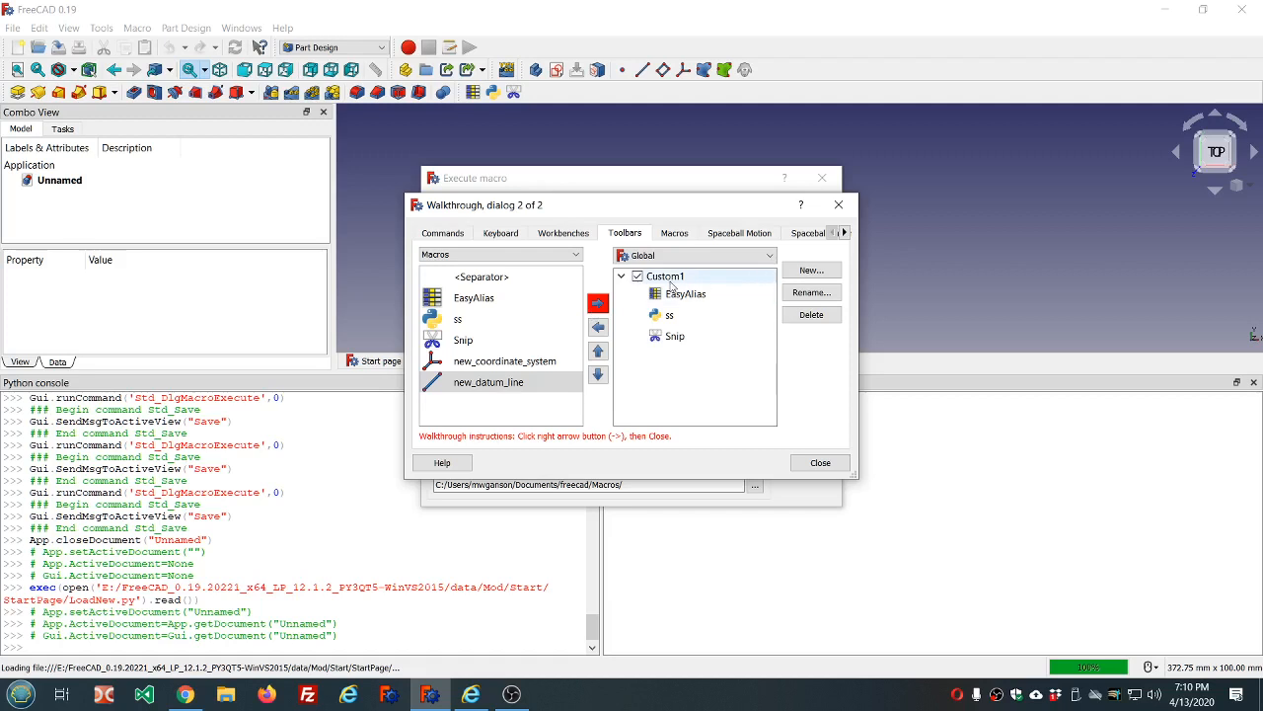
Step: Place new_datum_line on the Part workbench's PartWorkbench_extras toolbar and finish its walkthrough
left_click(770, 255)
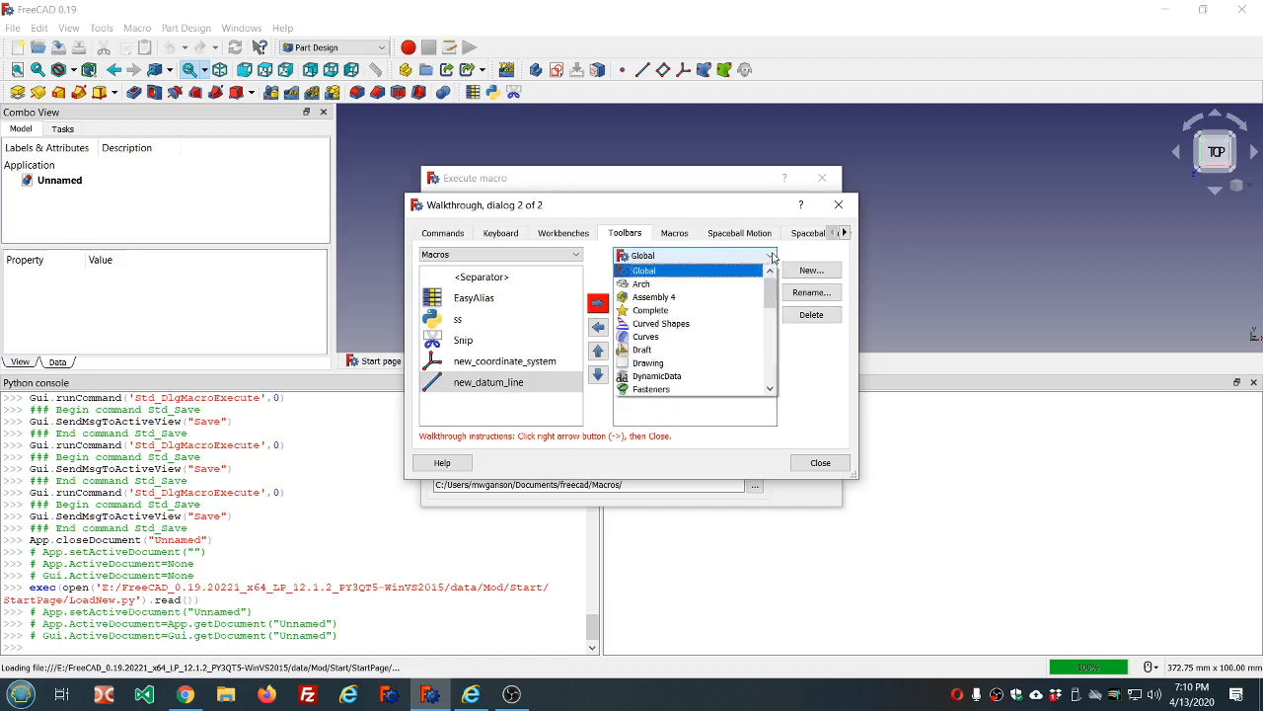
scroll(694, 351, "down", 4)
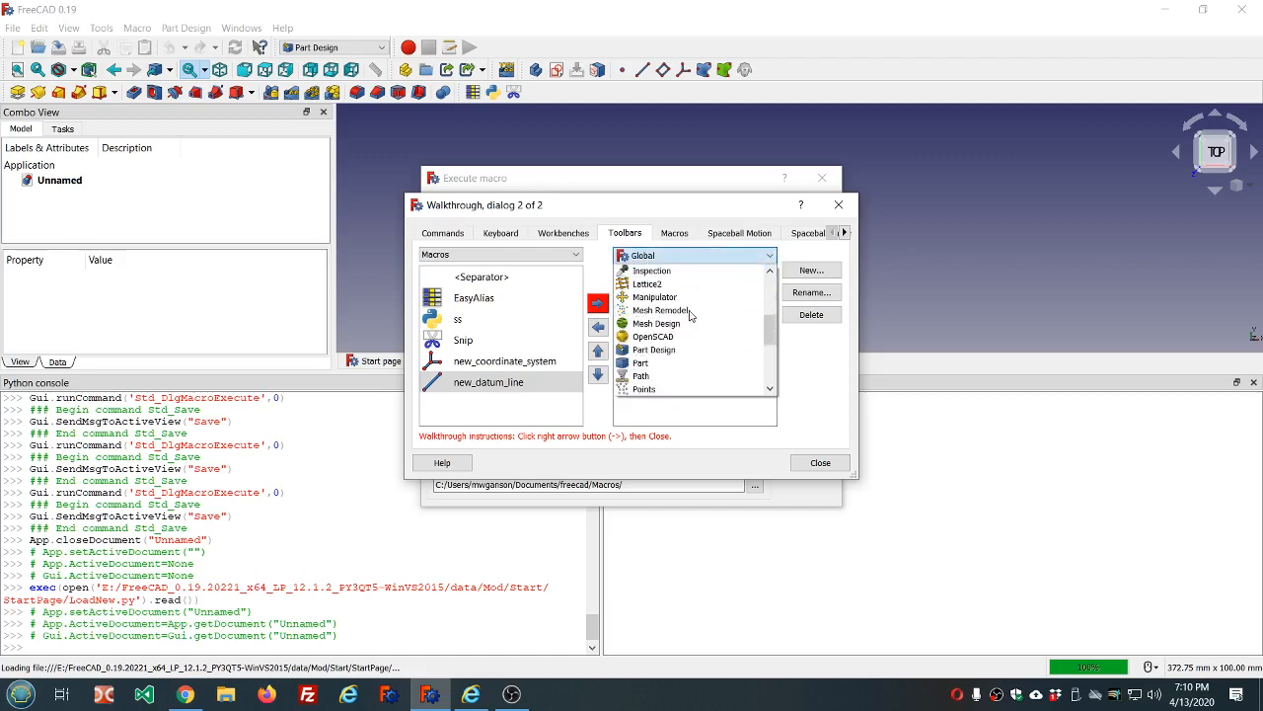
left_click(647, 362)
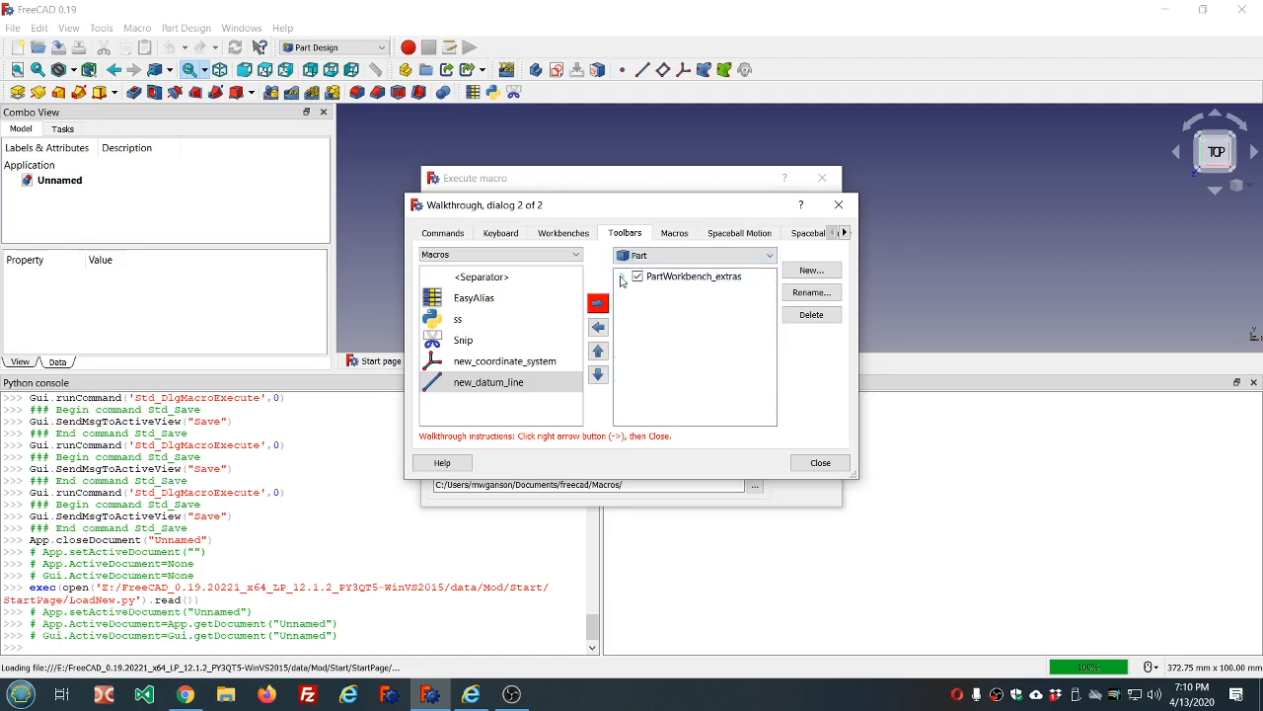
left_click(621, 278)
left_click(598, 305)
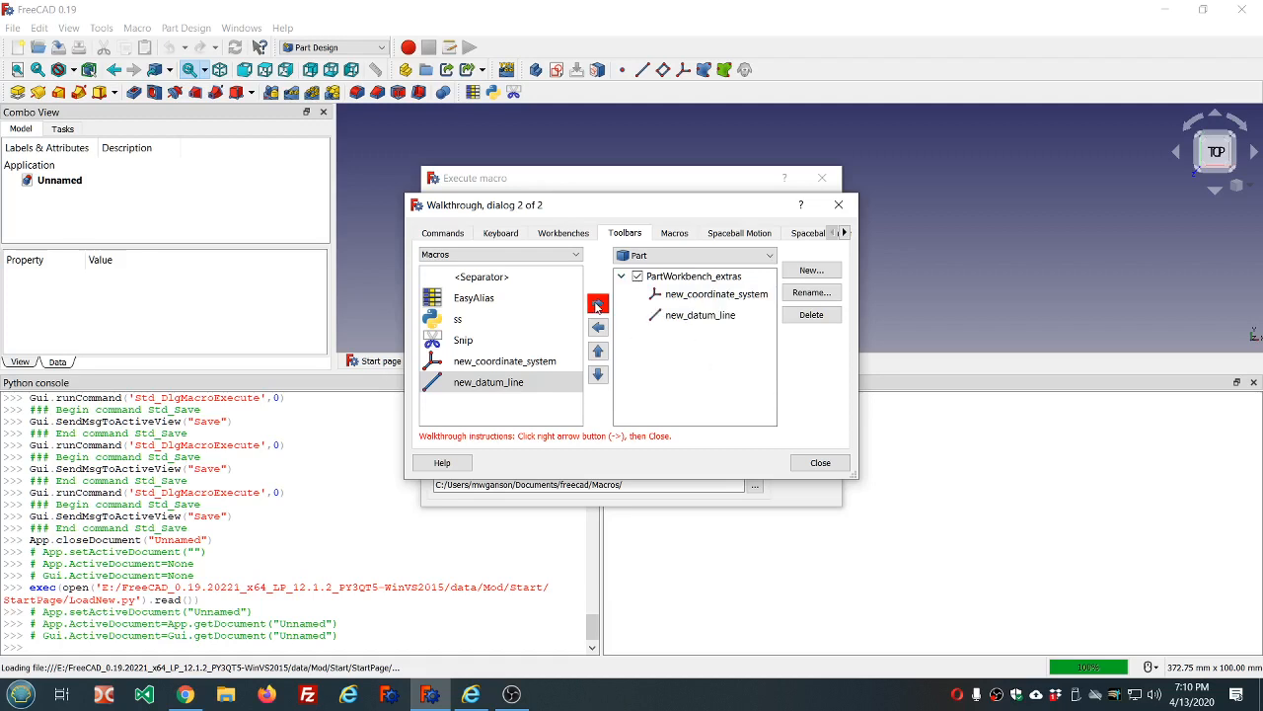
left_click(821, 463)
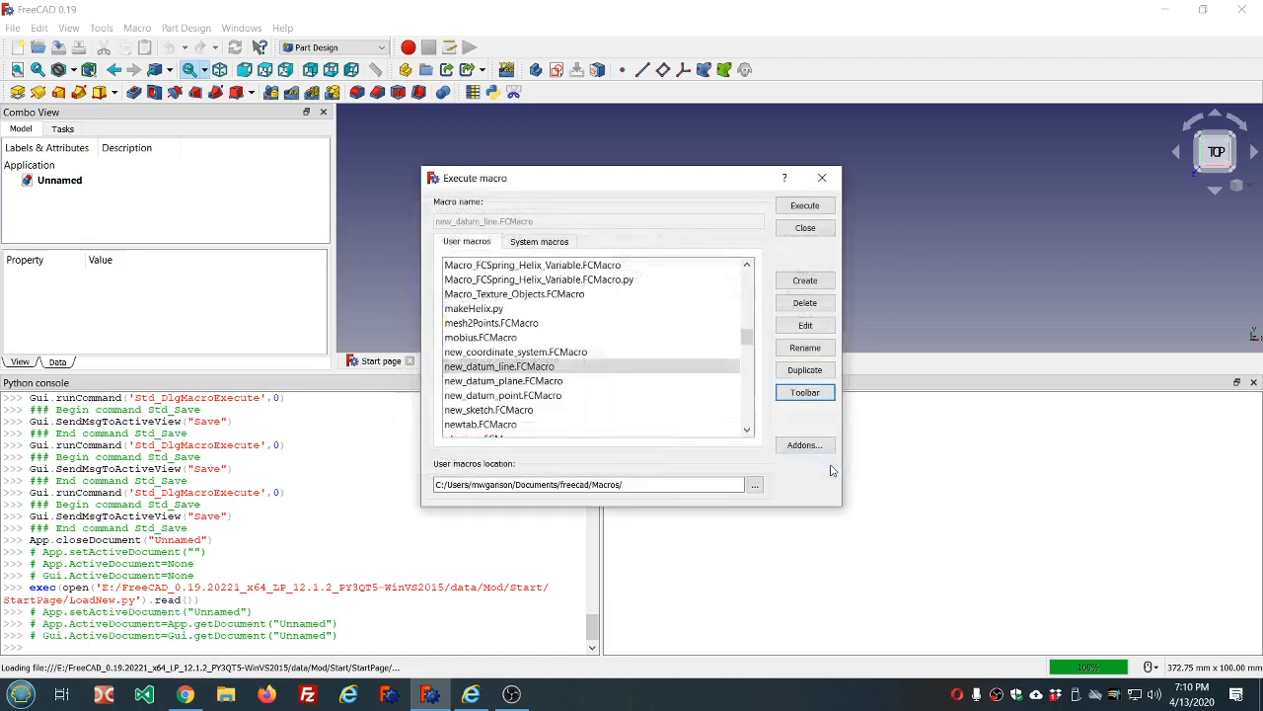
Step: Register new_datum_plane as a custom macro with the tool tip "add a new datum plane" and the diamond-shaped plane icon
left_click(547, 380)
left_click(806, 392)
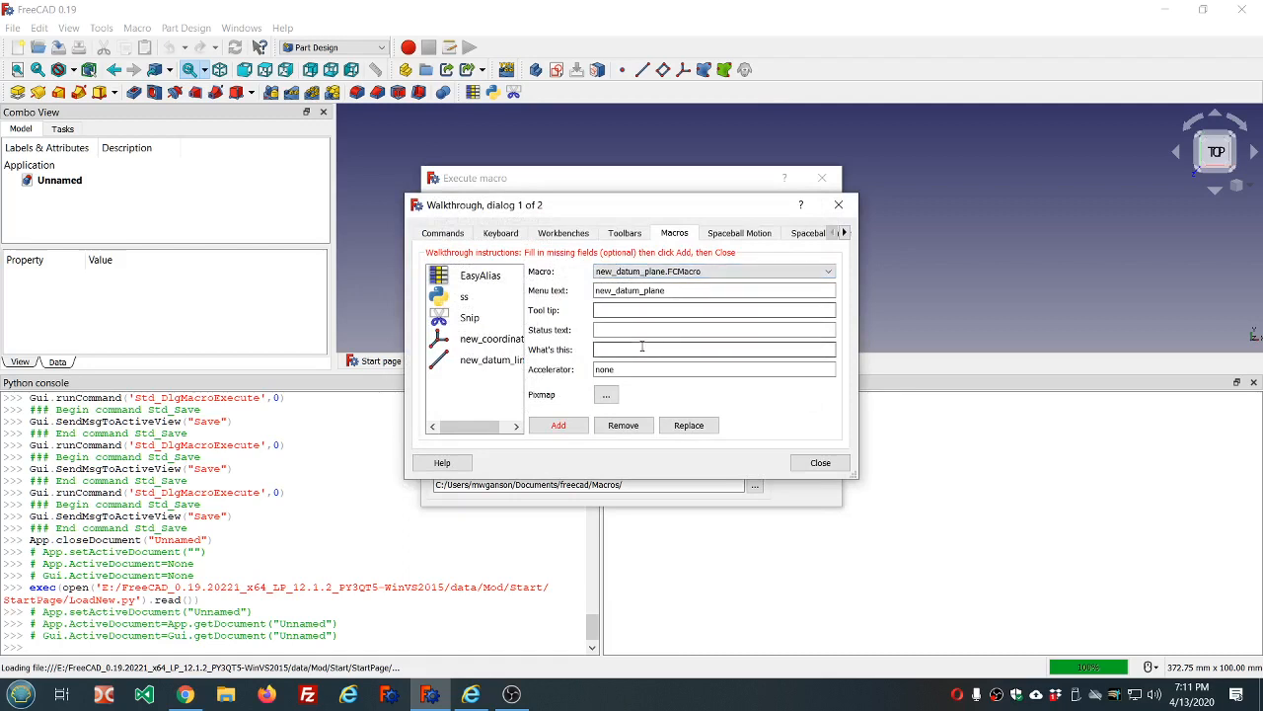
left_click(639, 311)
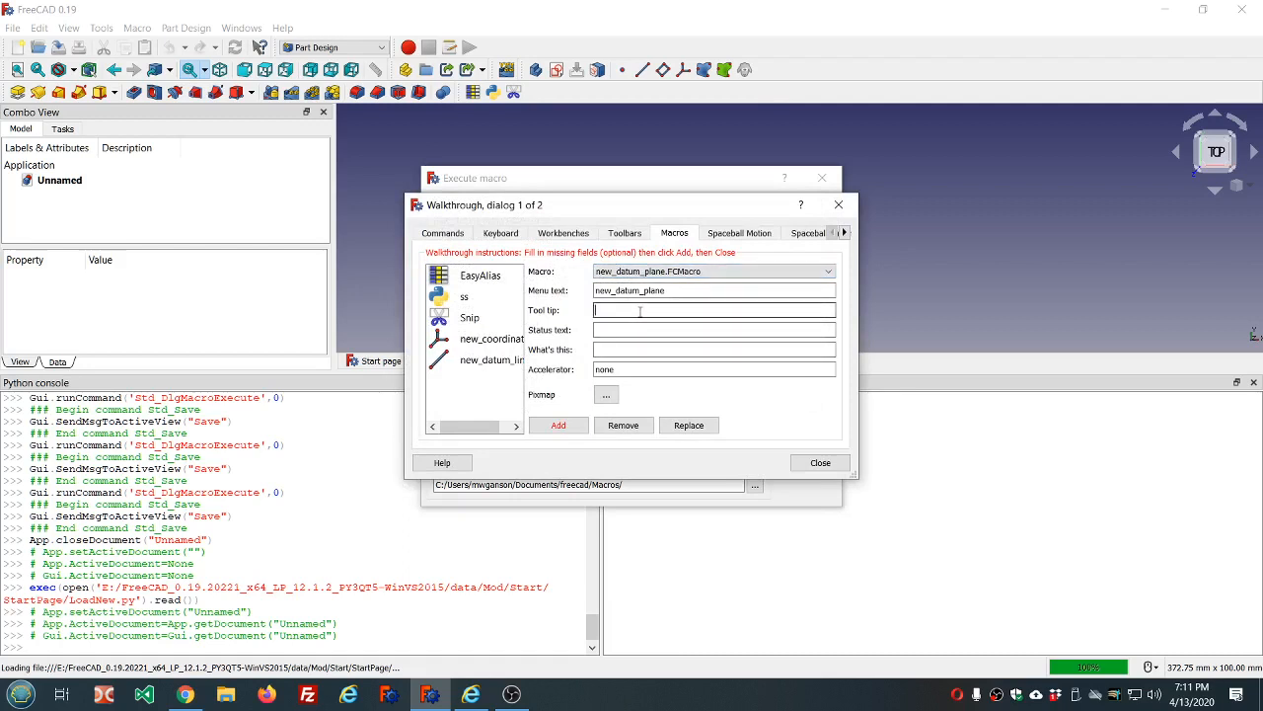
type("add a new datum plane")
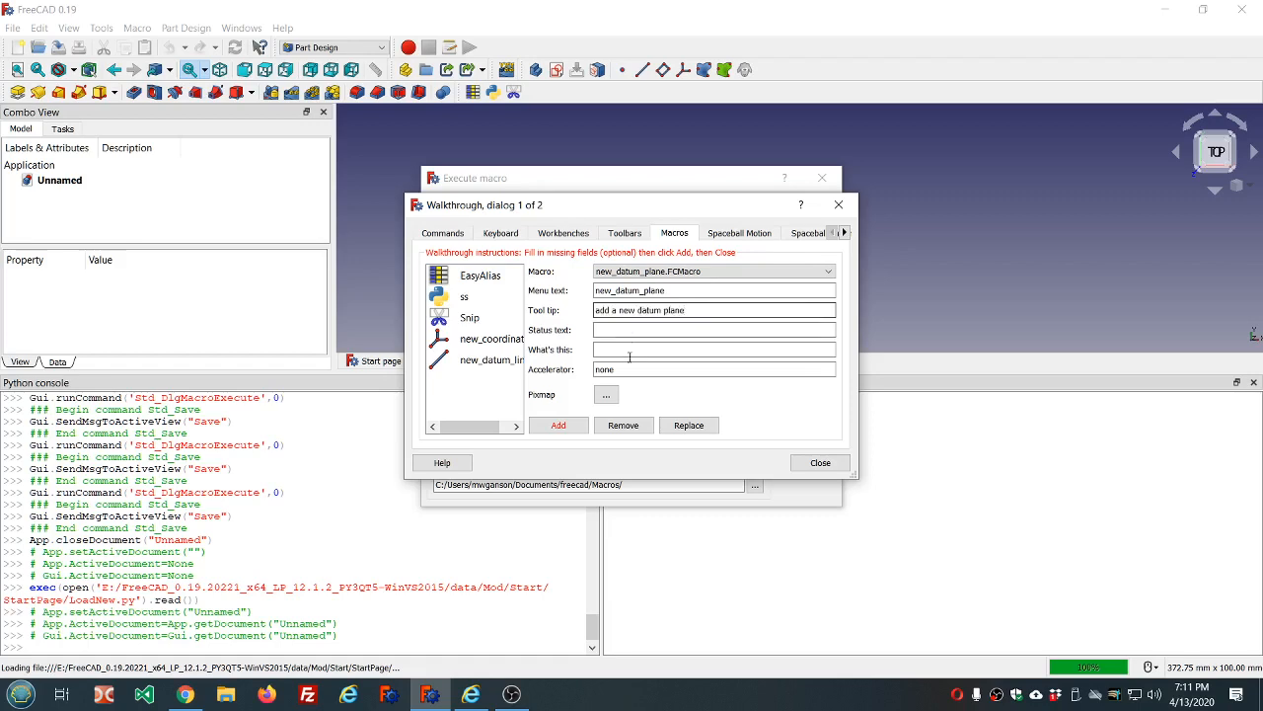
left_click(606, 394)
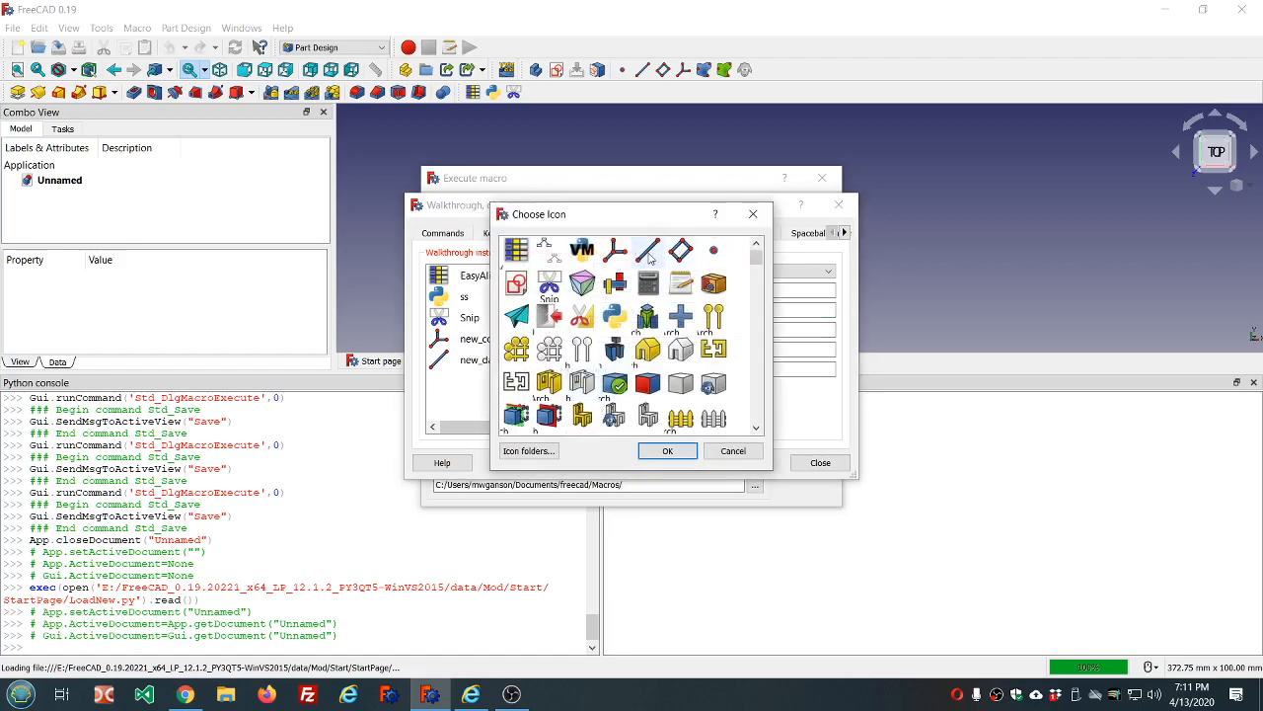
double_click(681, 250)
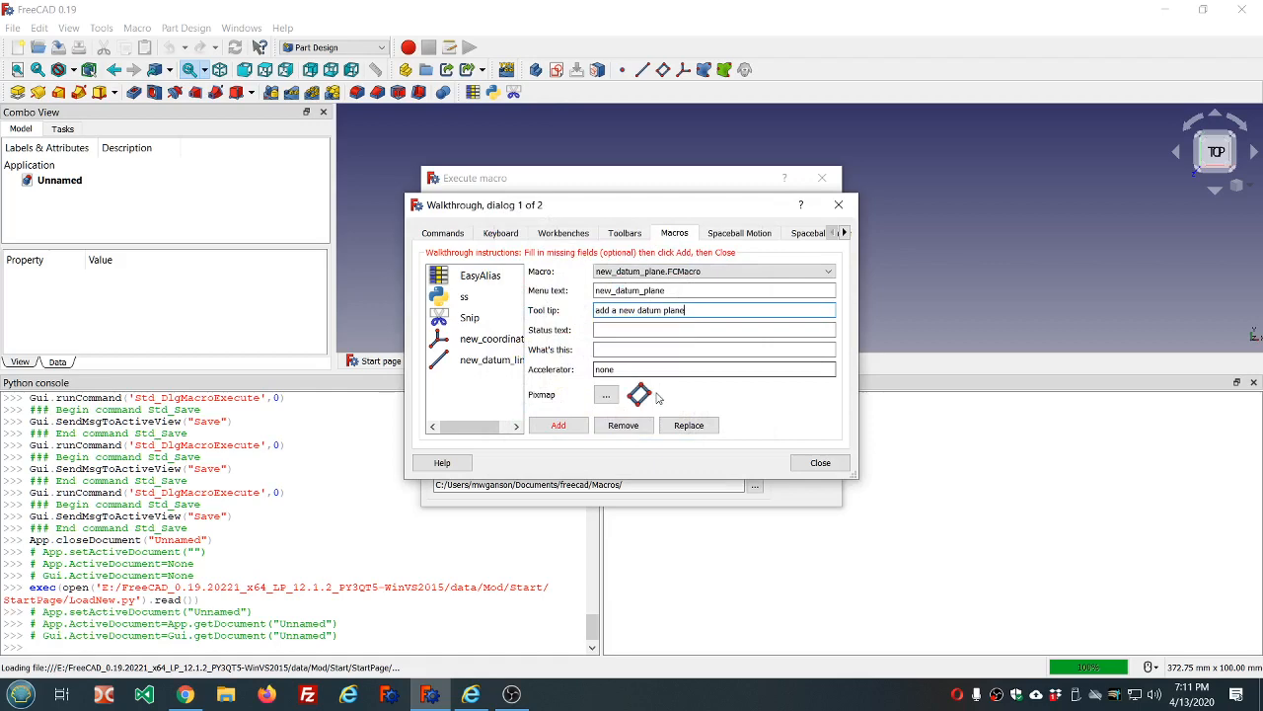
left_click(559, 425)
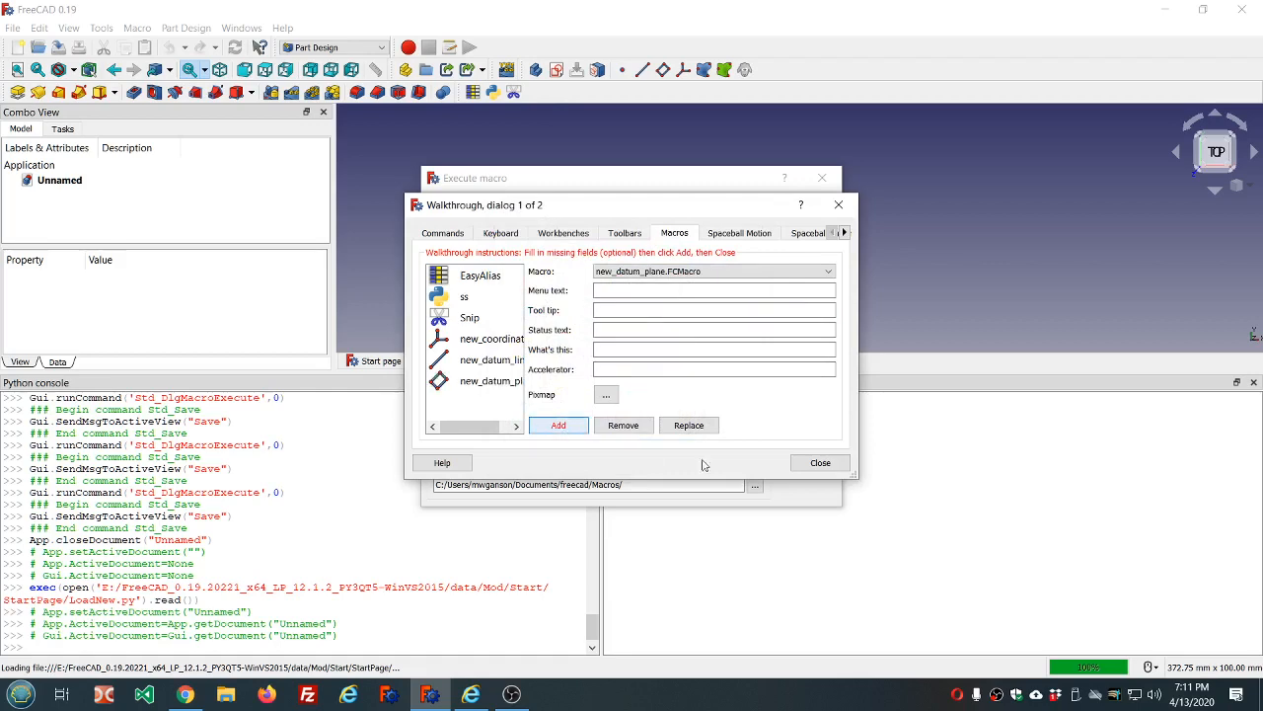
left_click(820, 462)
Step: Place new_datum_plane on the Part workbench's PartWorkbench_extras toolbar and finish its walkthrough
left_click(490, 403)
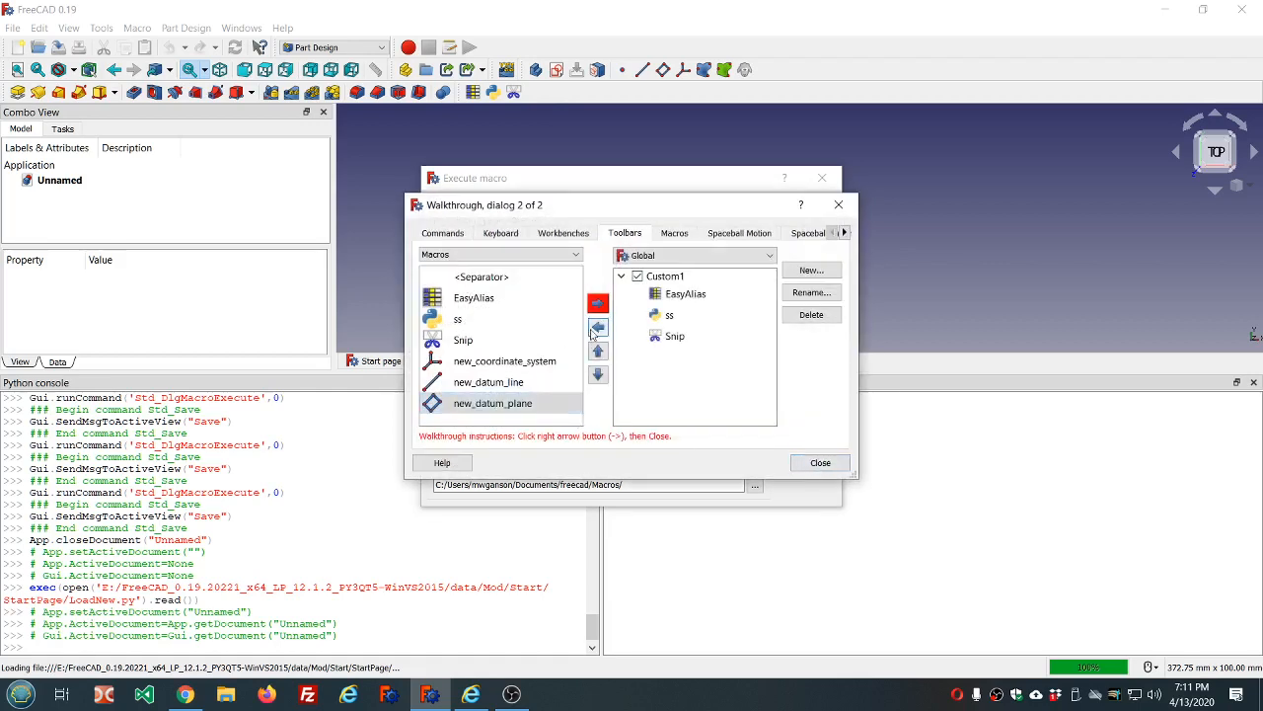
left_click(770, 259)
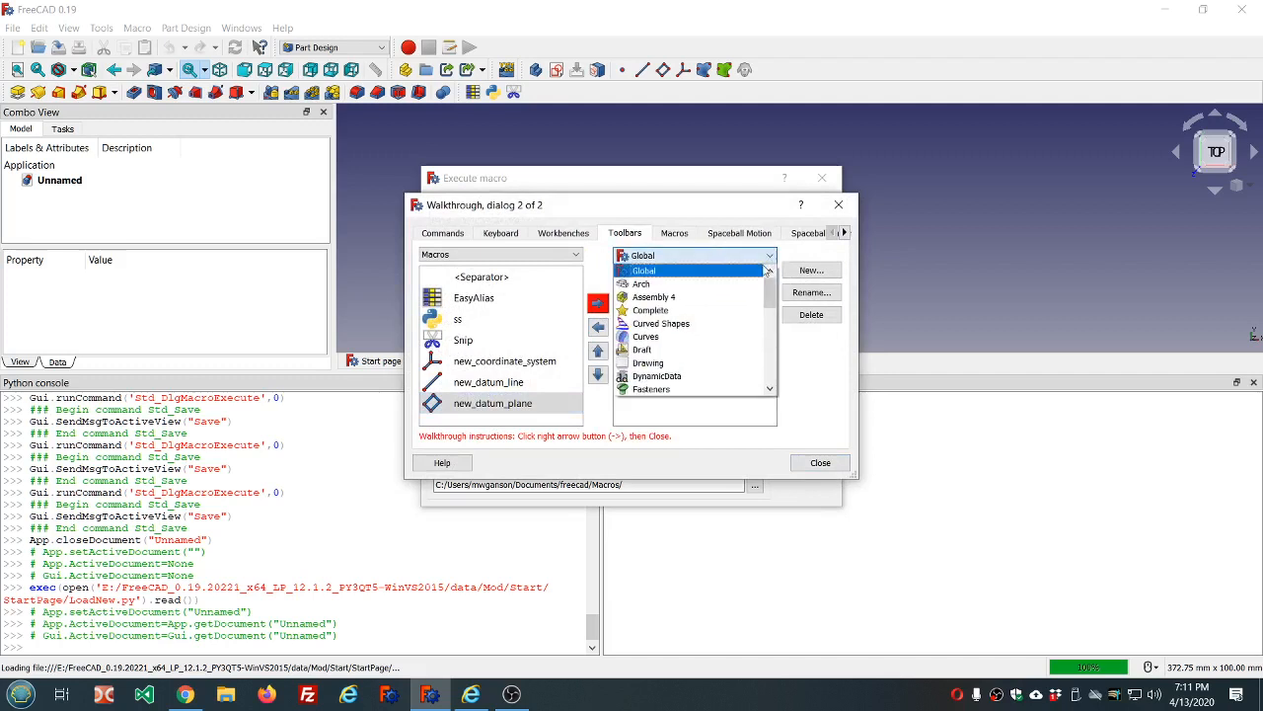
scroll(727, 314, "down", 3)
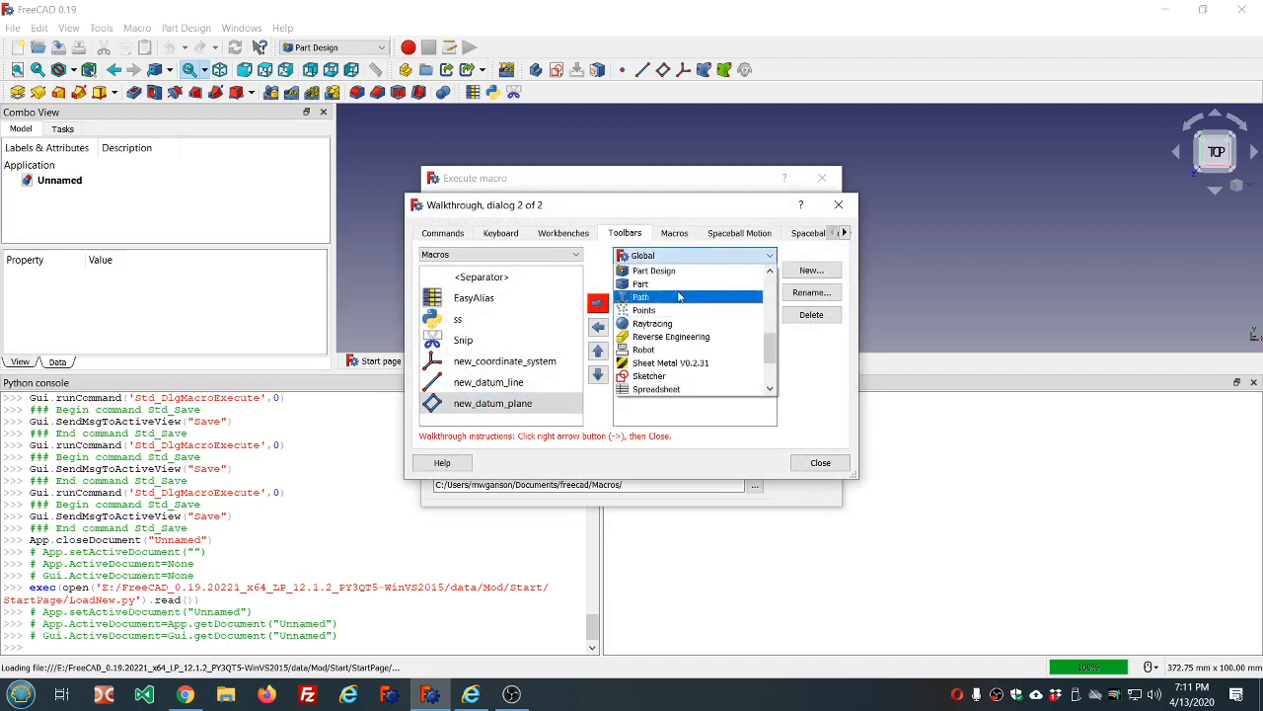
left_click(691, 283)
left_click(622, 278)
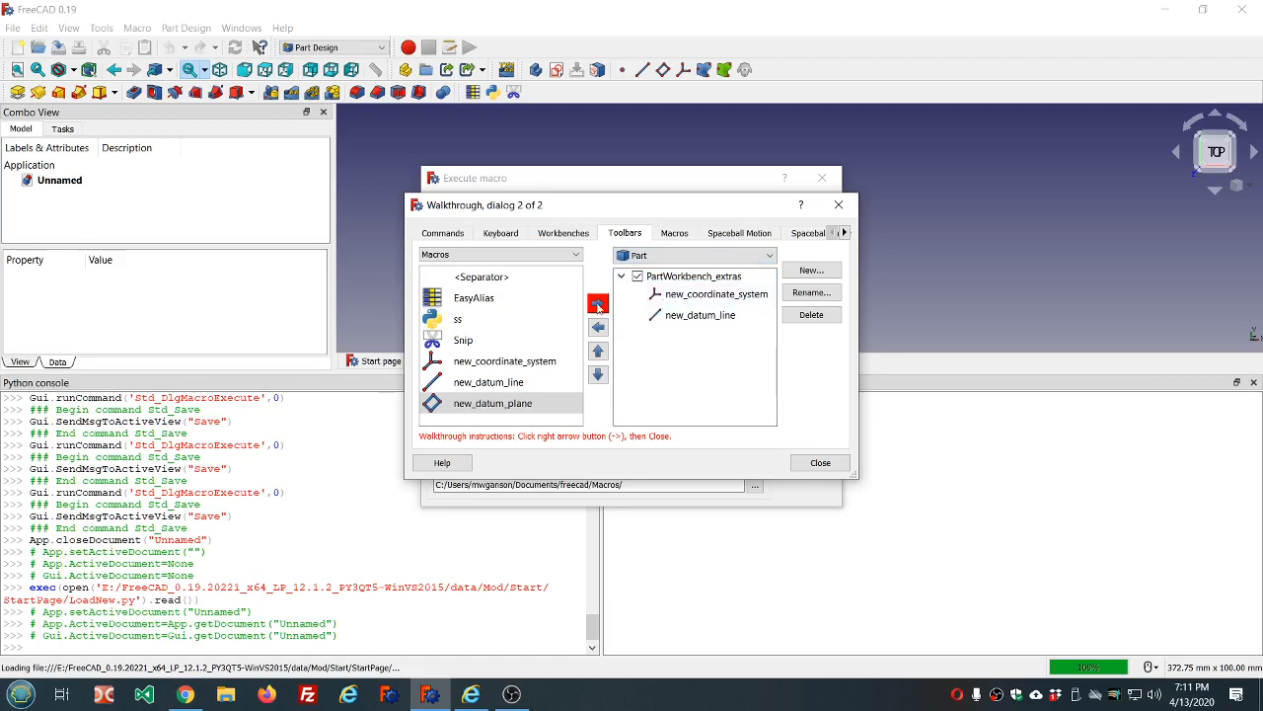
left_click(598, 304)
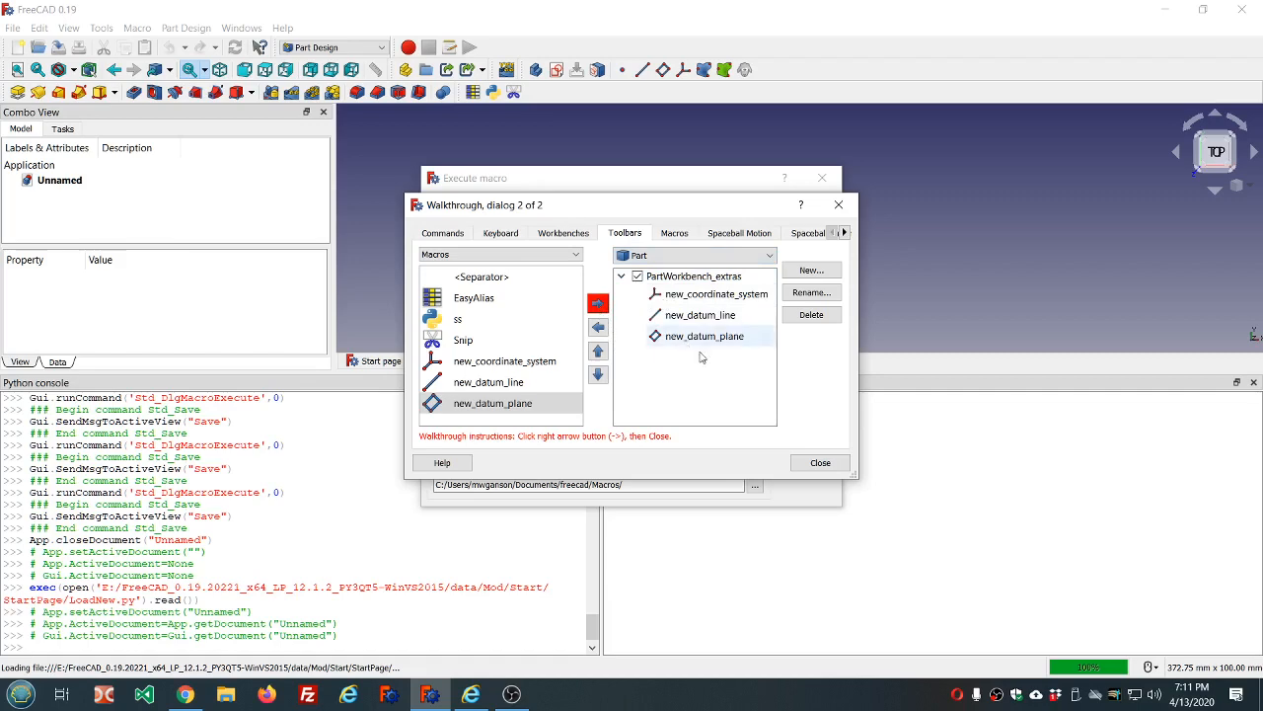
left_click(820, 462)
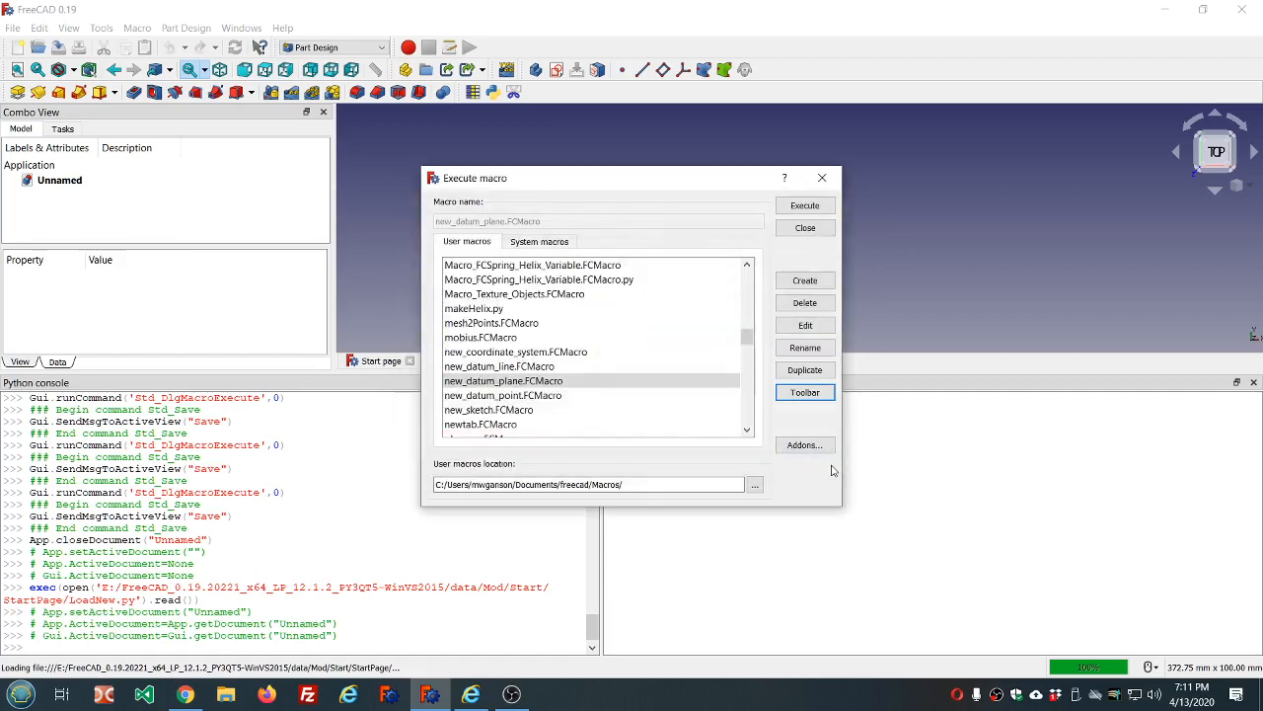
Step: Register new_datum_point as a custom macro with the tool tip "add a new datum point" and the small dot icon
left_click(532, 396)
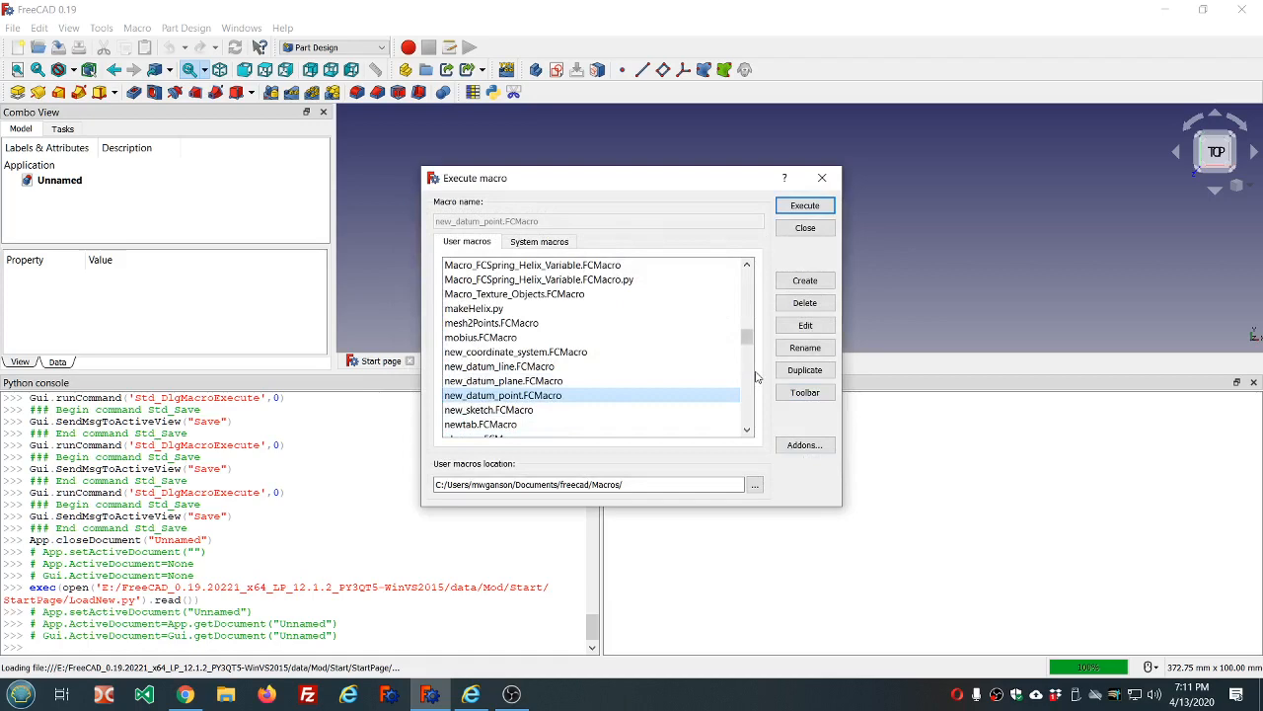
left_click(805, 393)
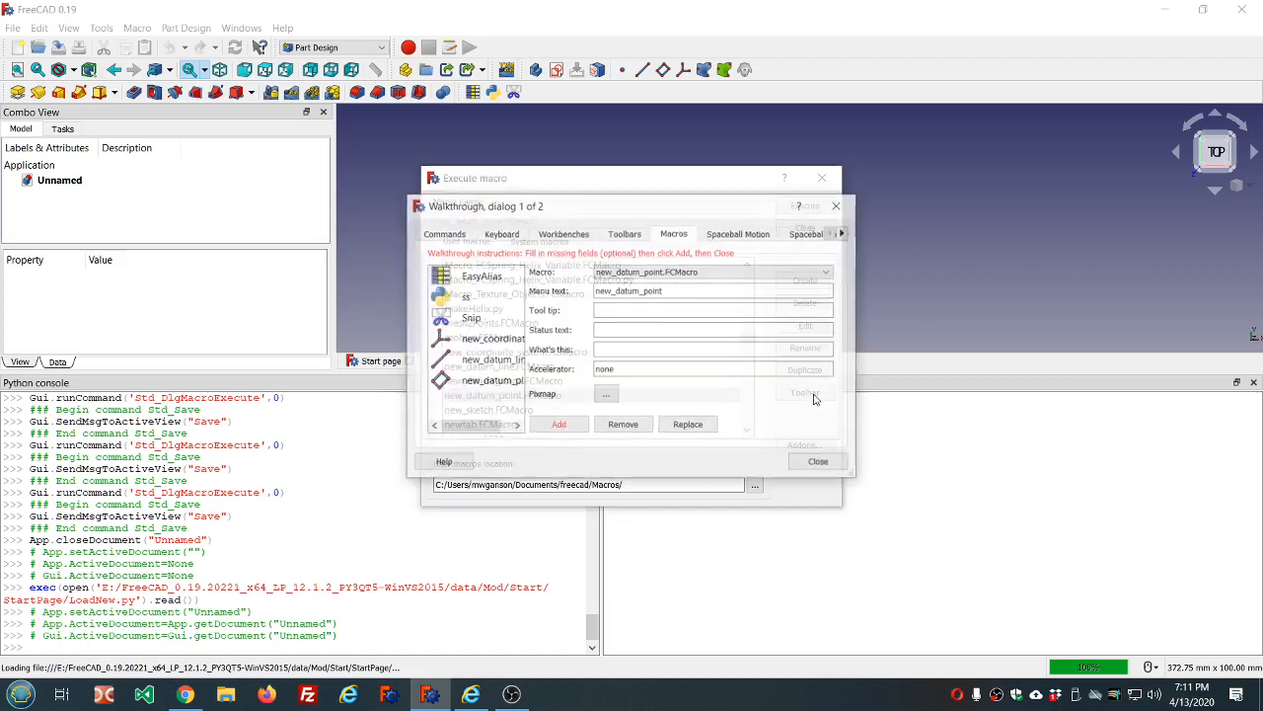
left_click(612, 335)
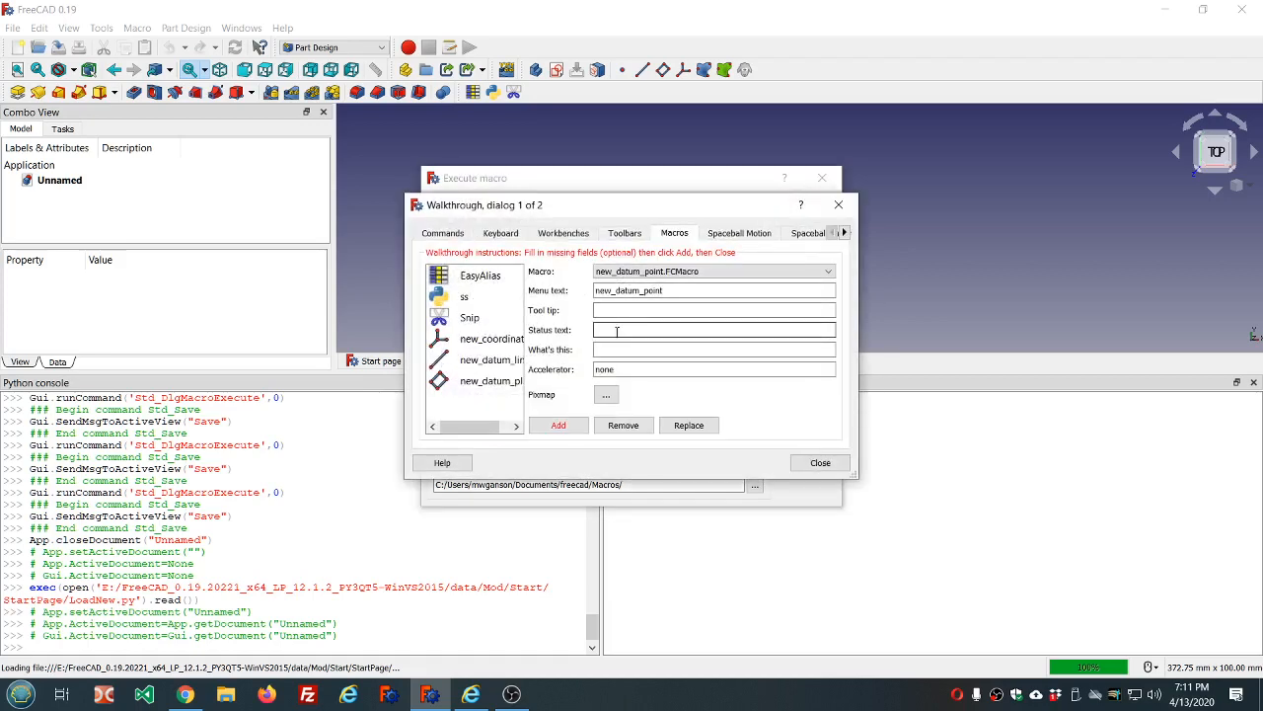
left_click(619, 312)
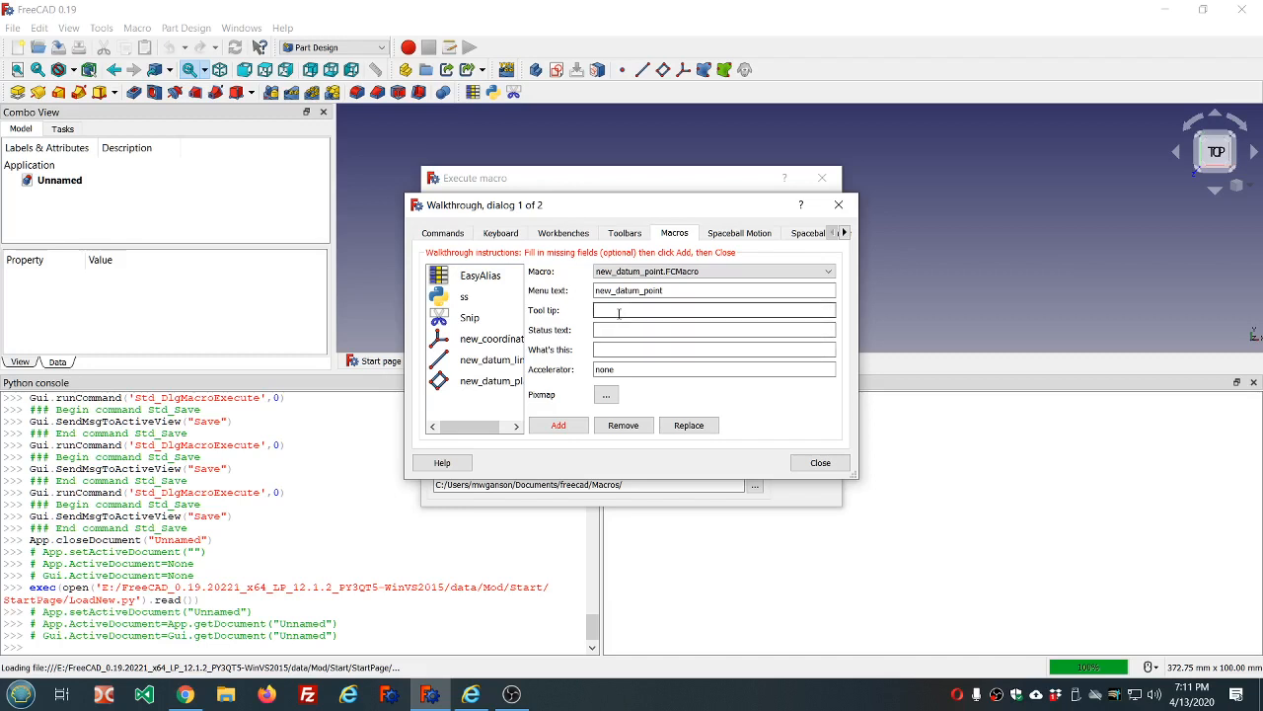
type("add a new datum point")
left_click(606, 395)
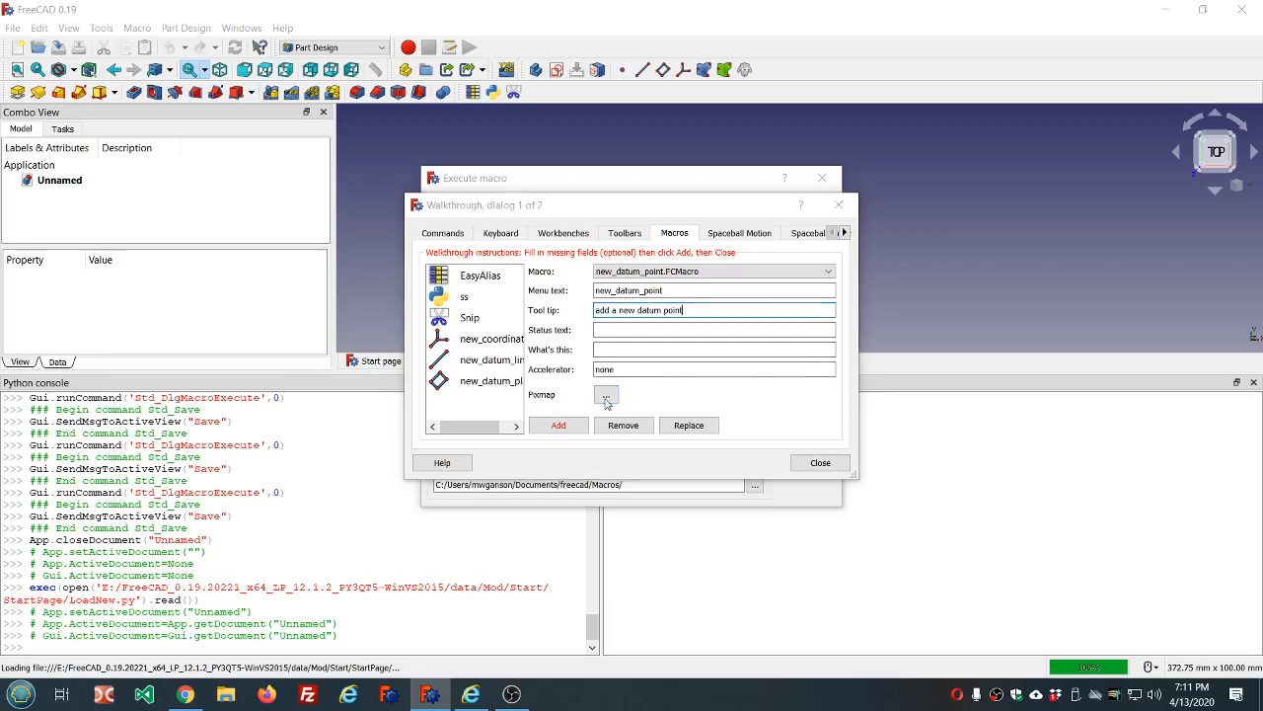
double_click(714, 251)
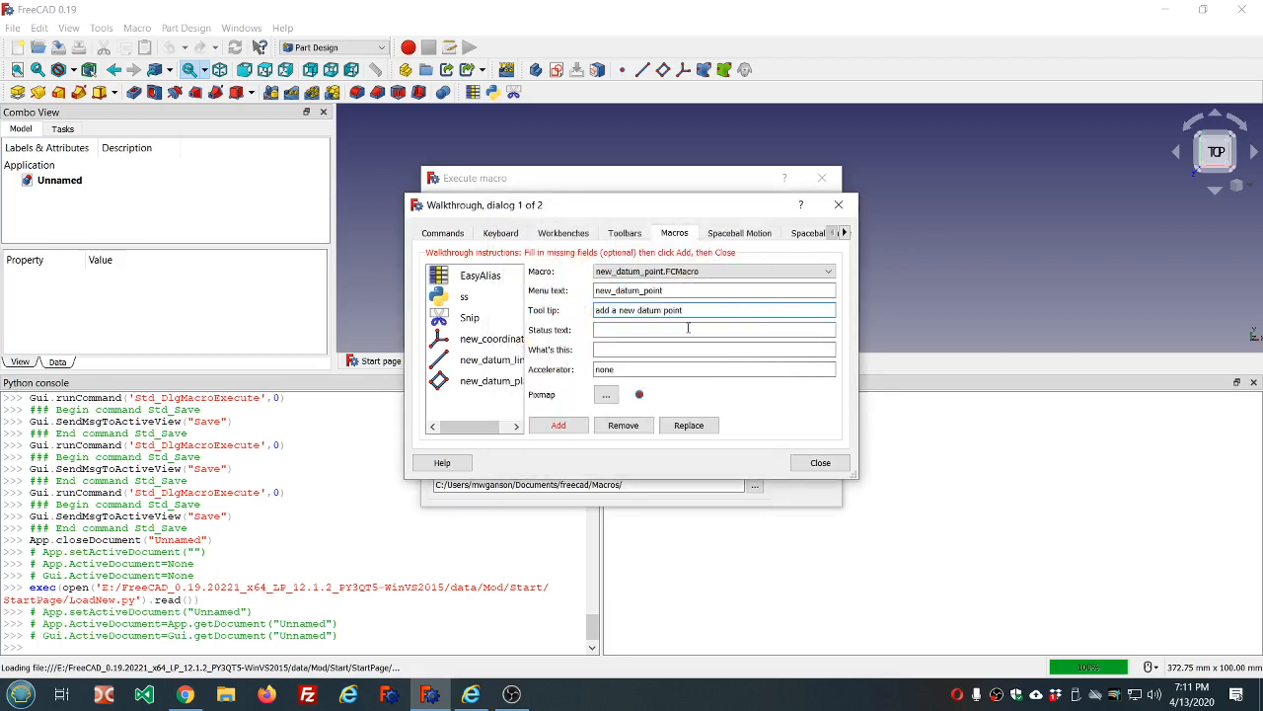
left_click(546, 427)
left_click(825, 464)
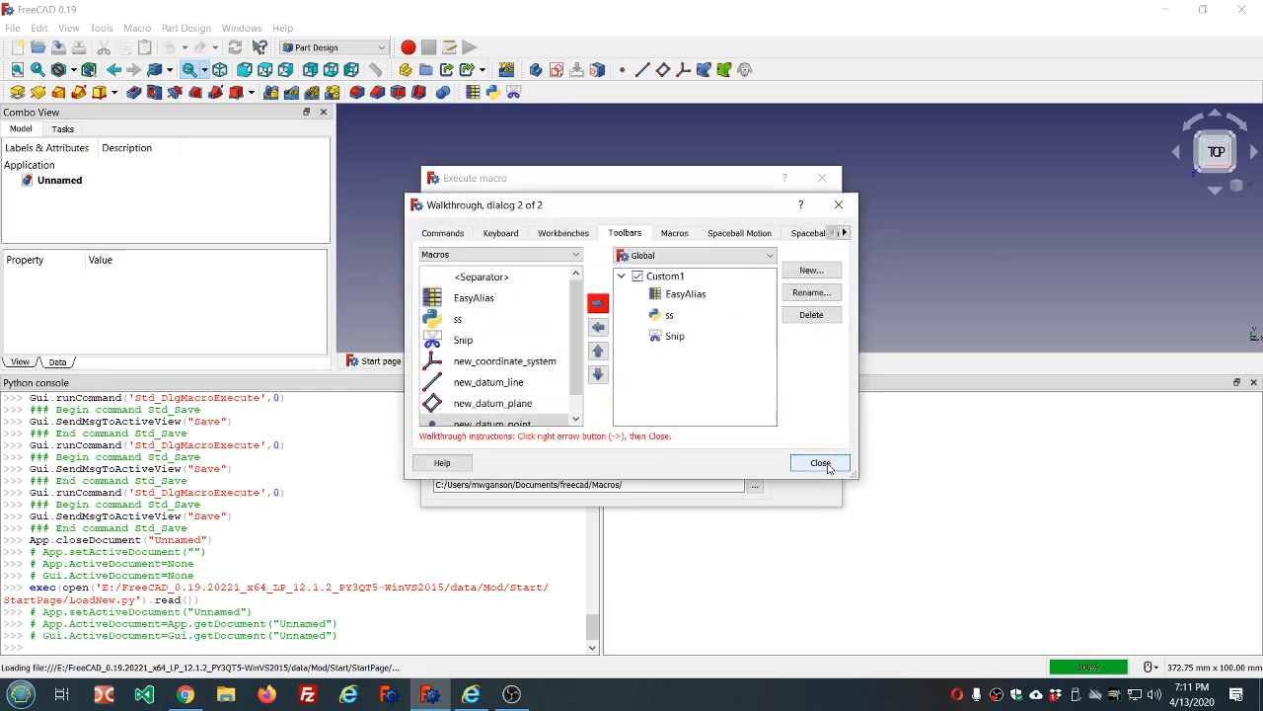
Step: Add new_datum_point to the Part workbench's PartWorkbench_extras toolbar
left_click(769, 256)
scroll(691, 351, "down", 4)
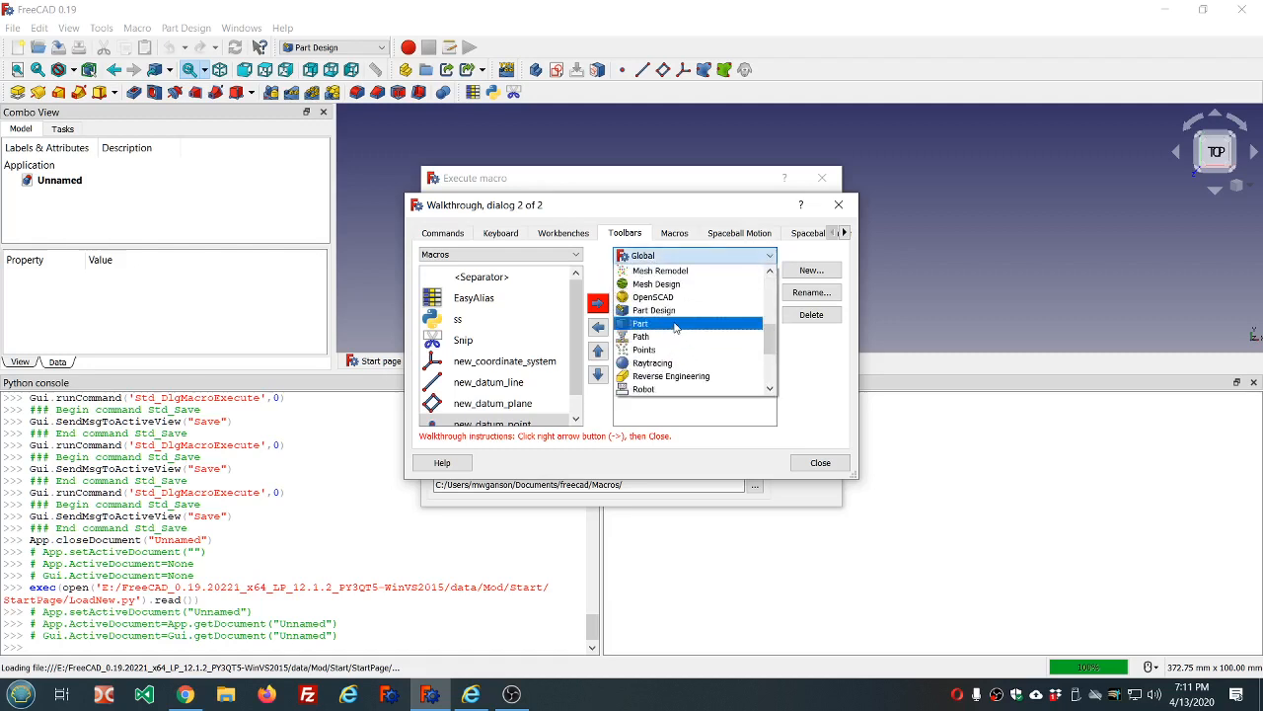
left_click(671, 323)
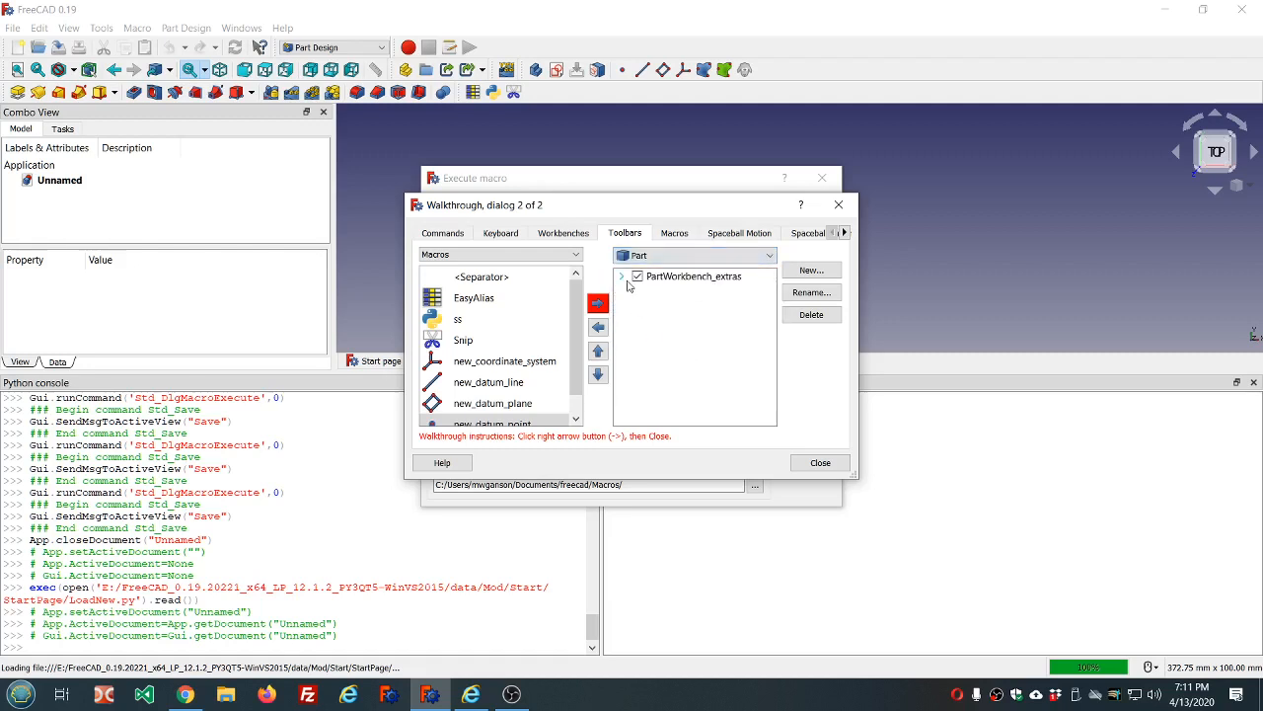
left_click(620, 277)
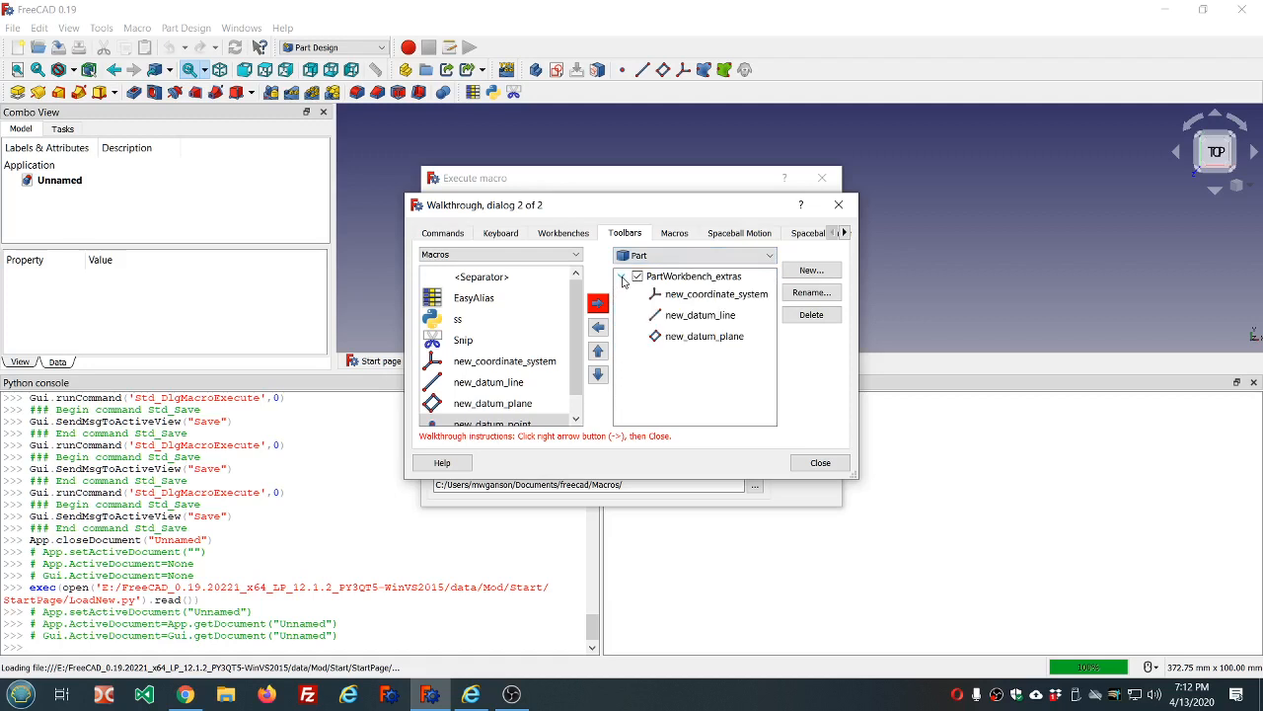
scroll(516, 360, "down", 1)
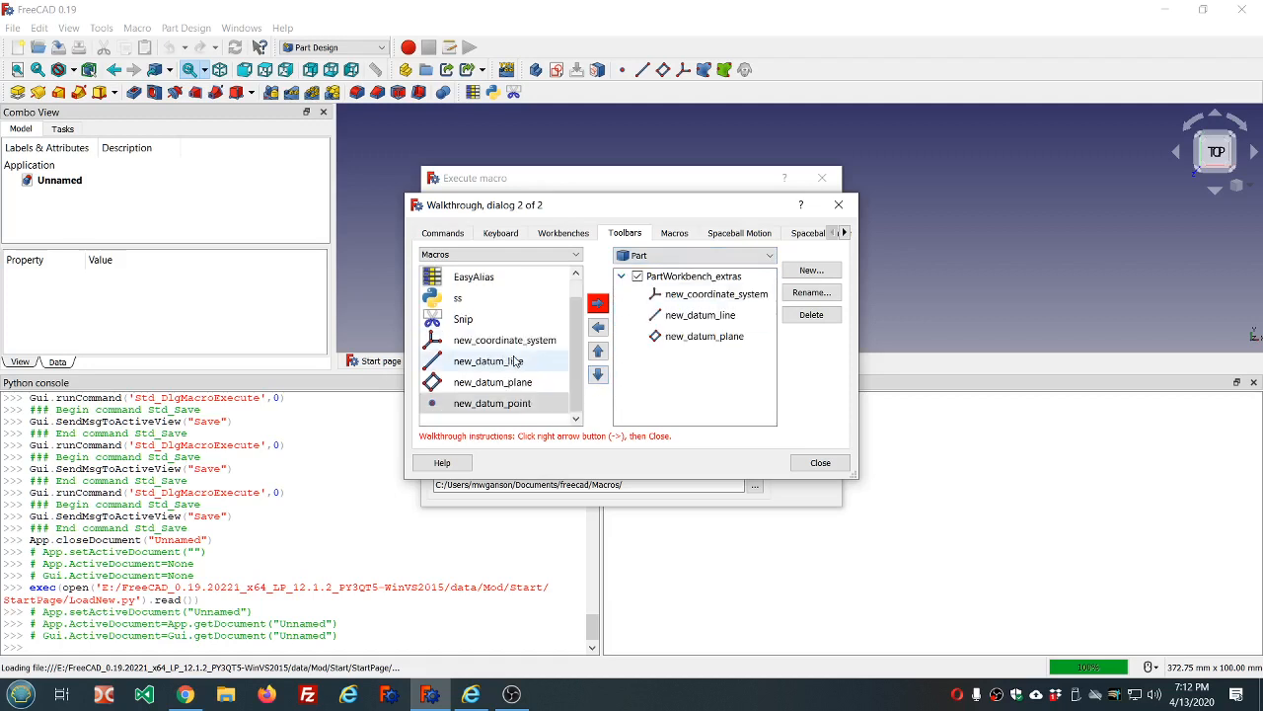
left_click(472, 410)
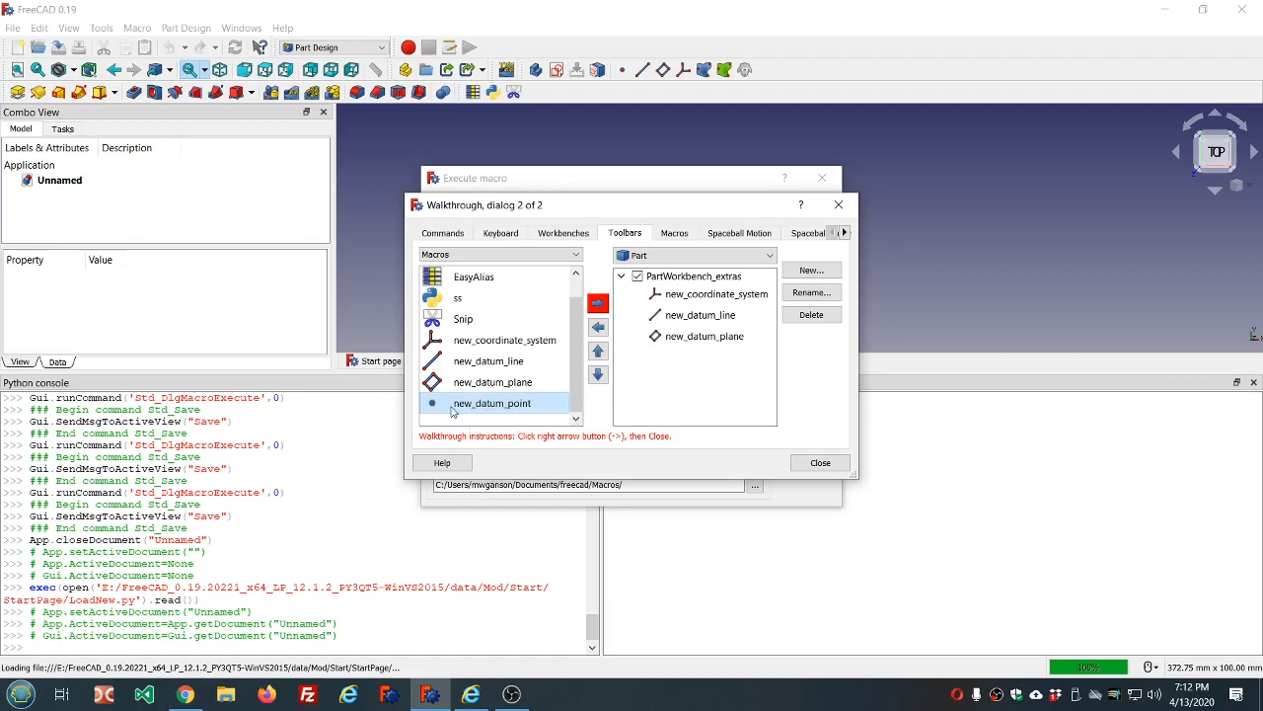
left_click(598, 304)
left_click(599, 305)
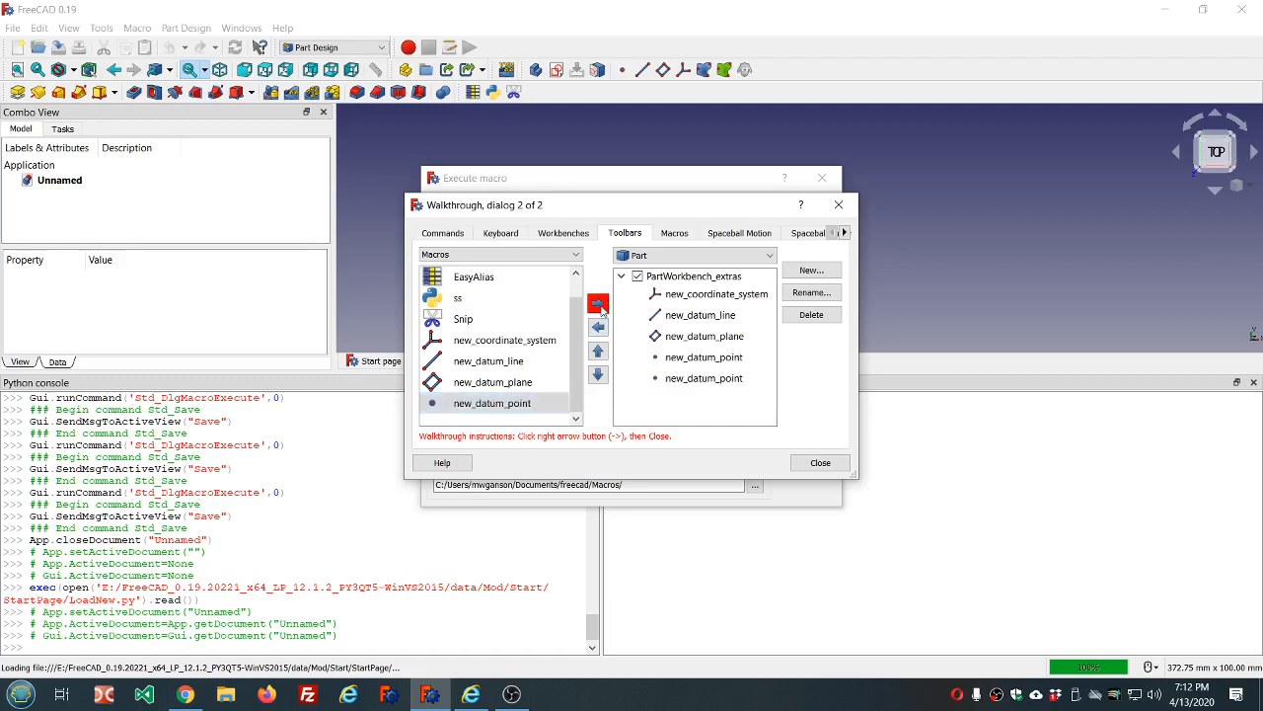
Step: Remove the duplicate new_datum_point entry from PartWorkbench_extras and finish the macro's walkthrough
left_click(697, 382)
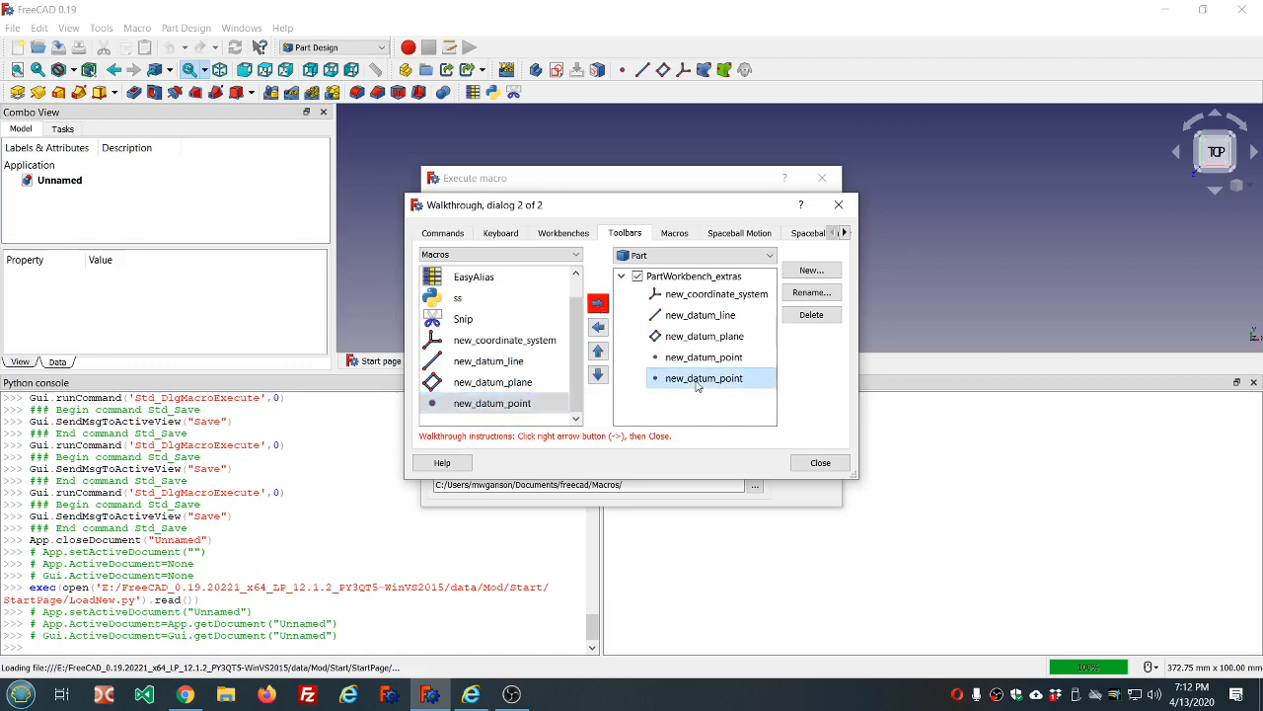
left_click(599, 326)
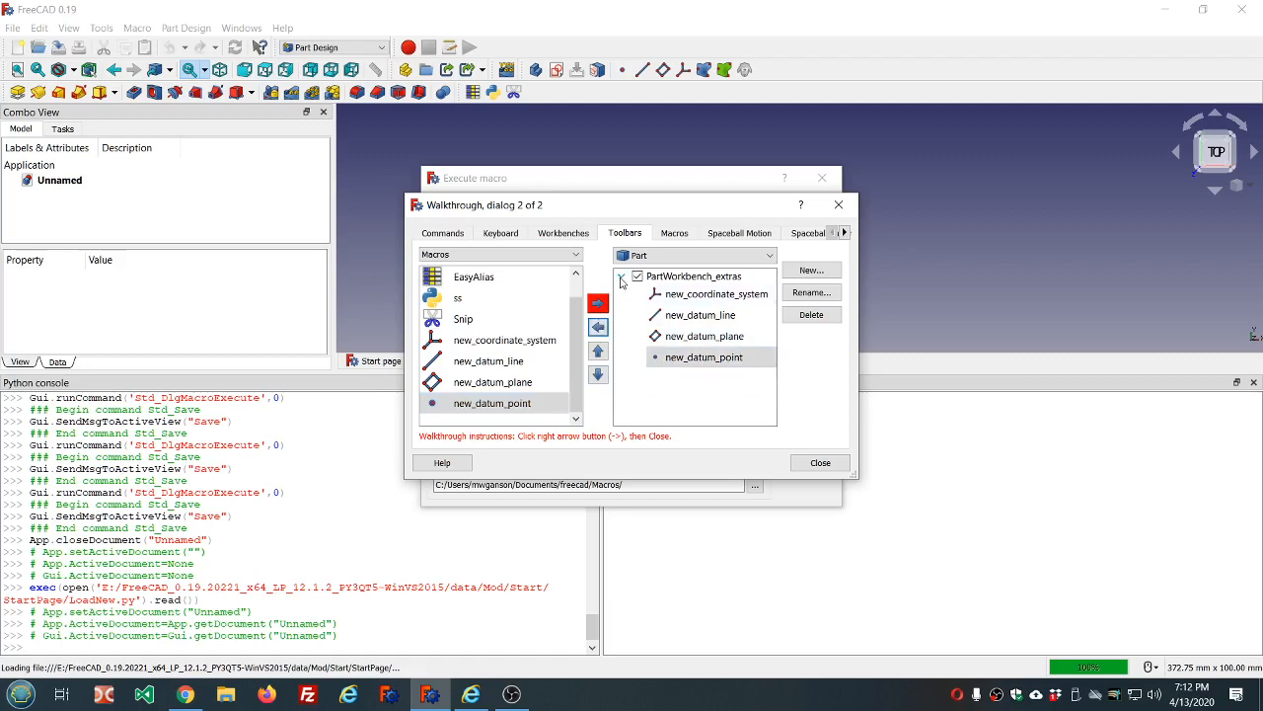
left_click(621, 279)
left_click(621, 279)
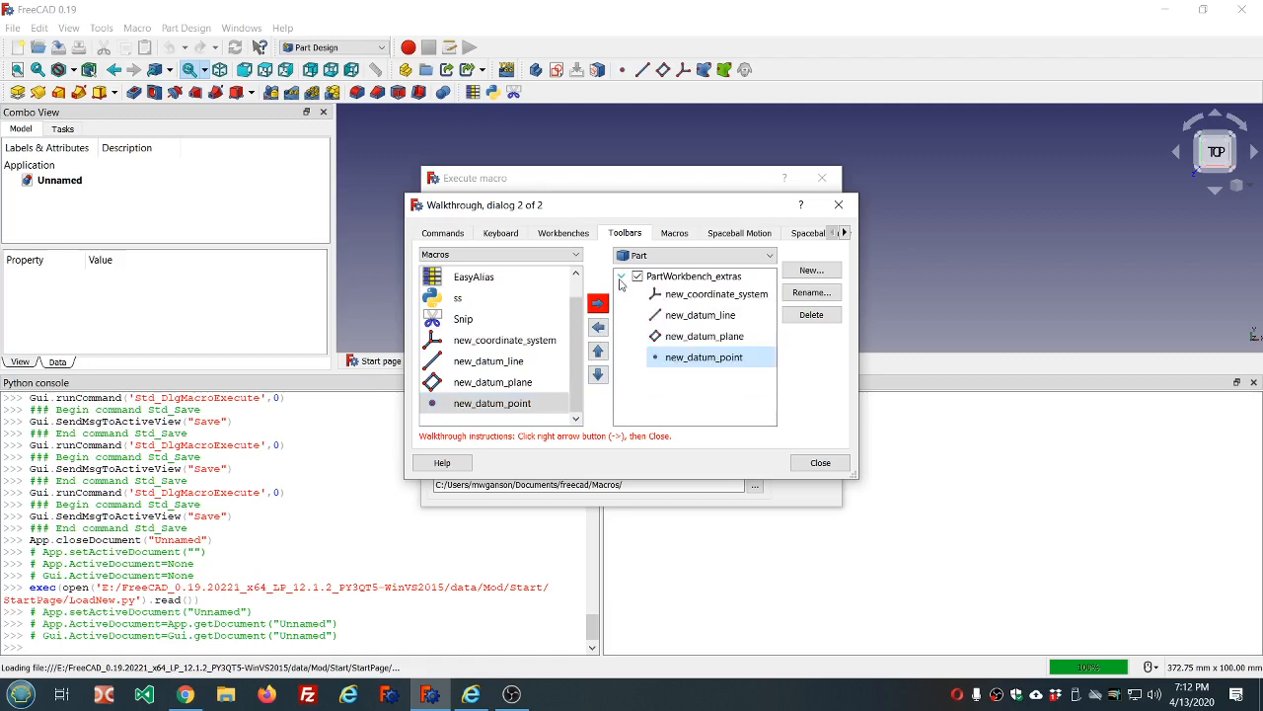
left_click(622, 278)
left_click(620, 278)
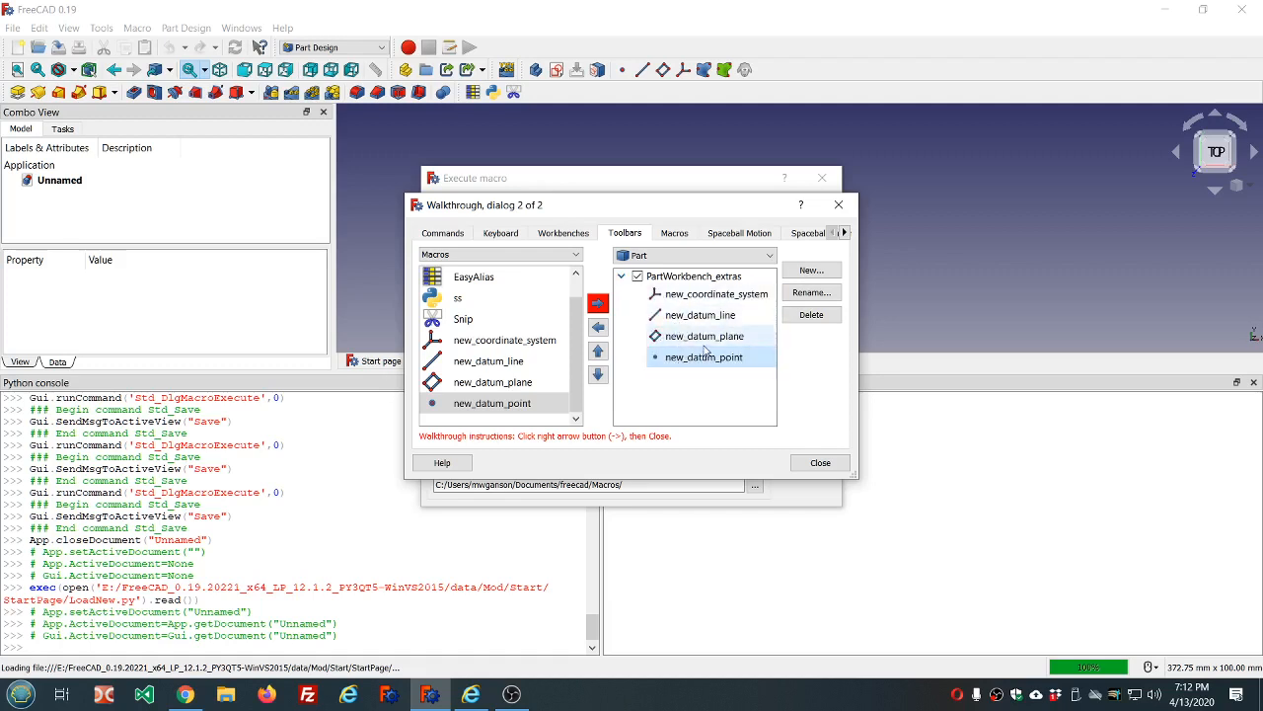
left_click(820, 462)
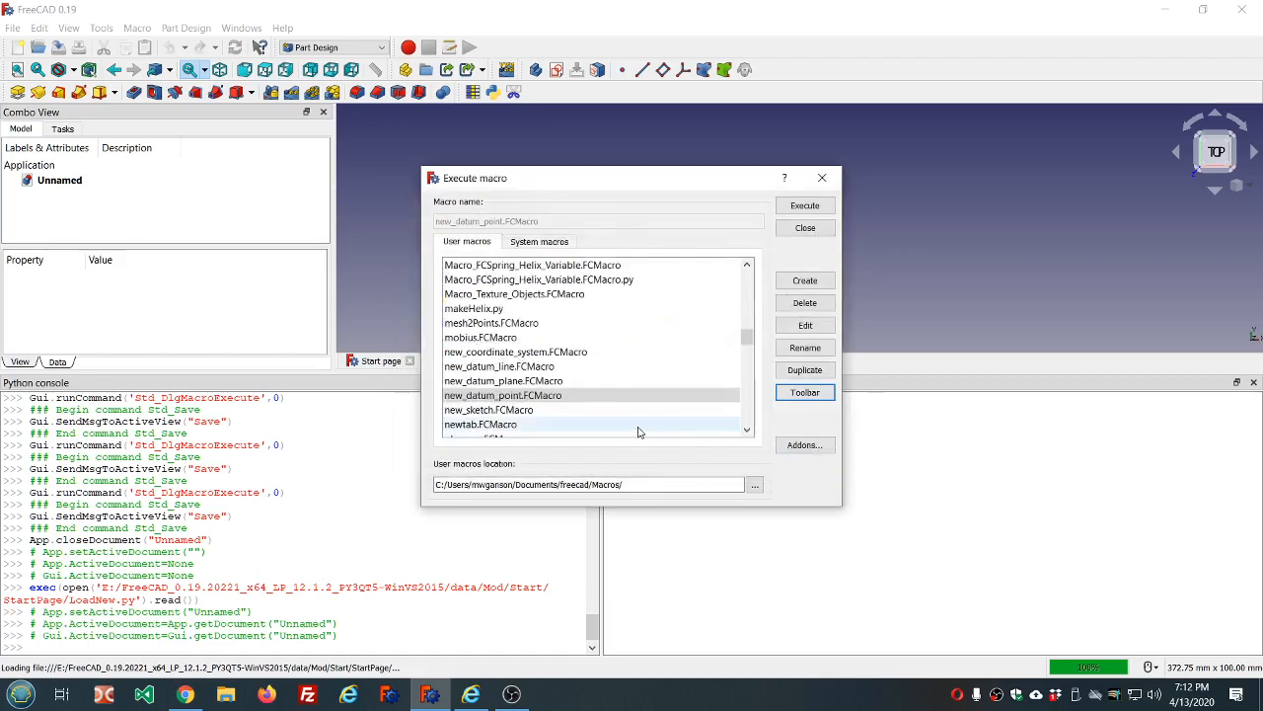
Step: Register new_sketch as a custom macro with the tool tip "add a new sketch" and the red sketch icon
left_click(526, 409)
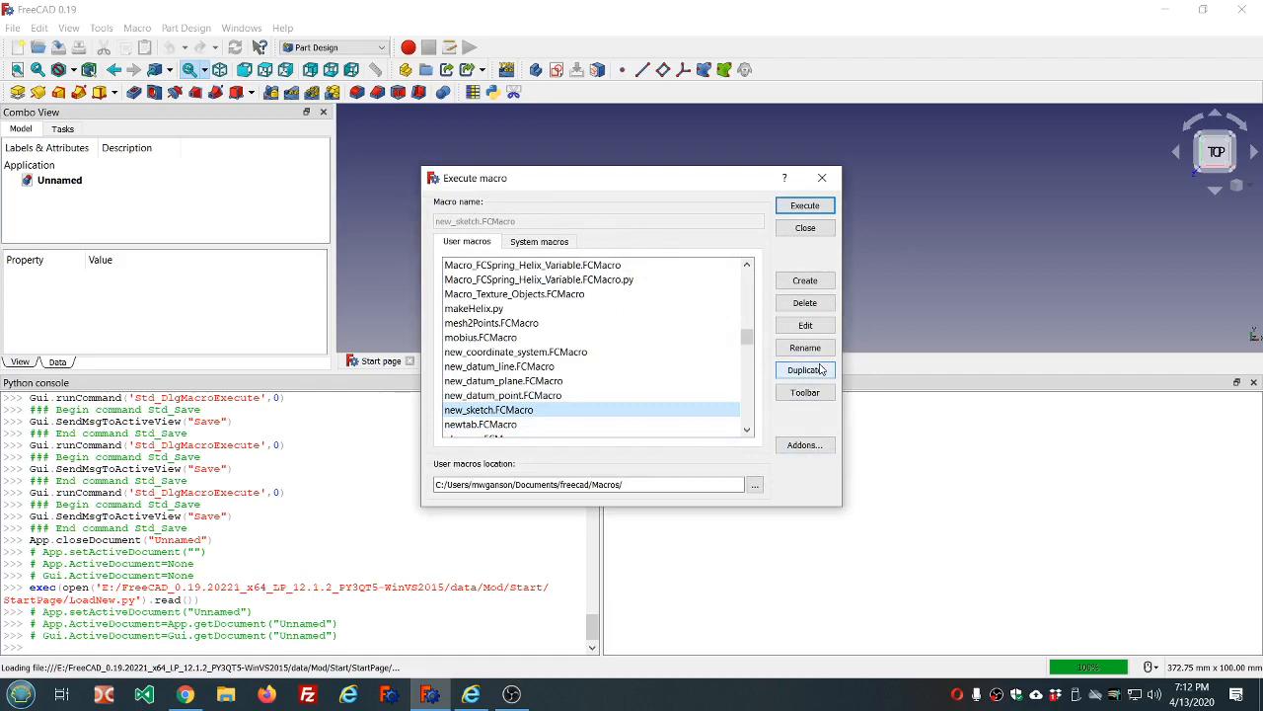
left_click(804, 391)
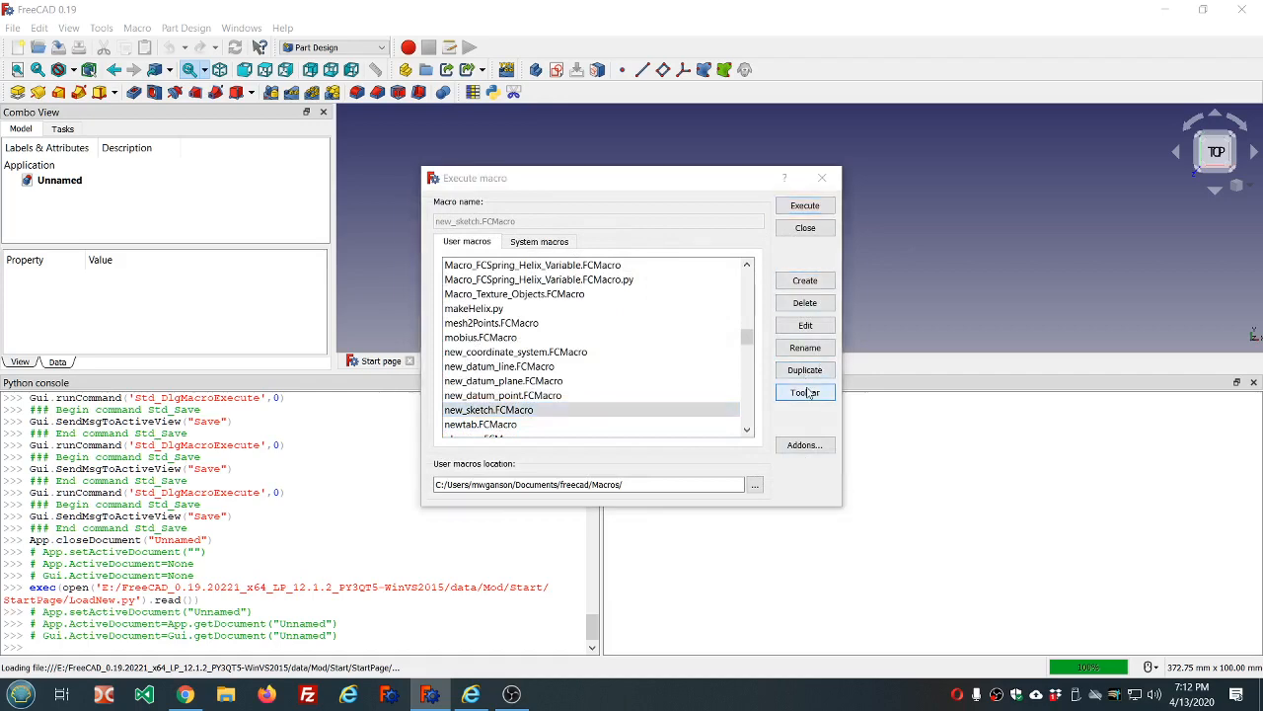
left_click(620, 310)
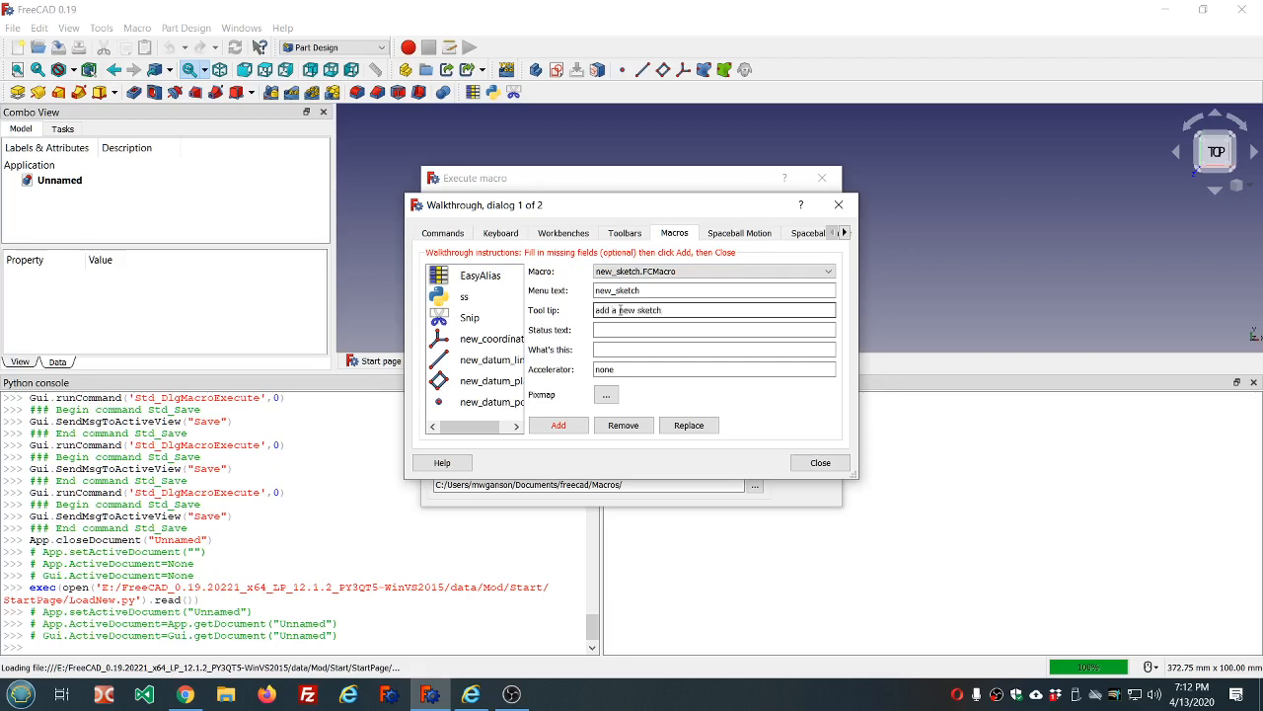
left_click(606, 394)
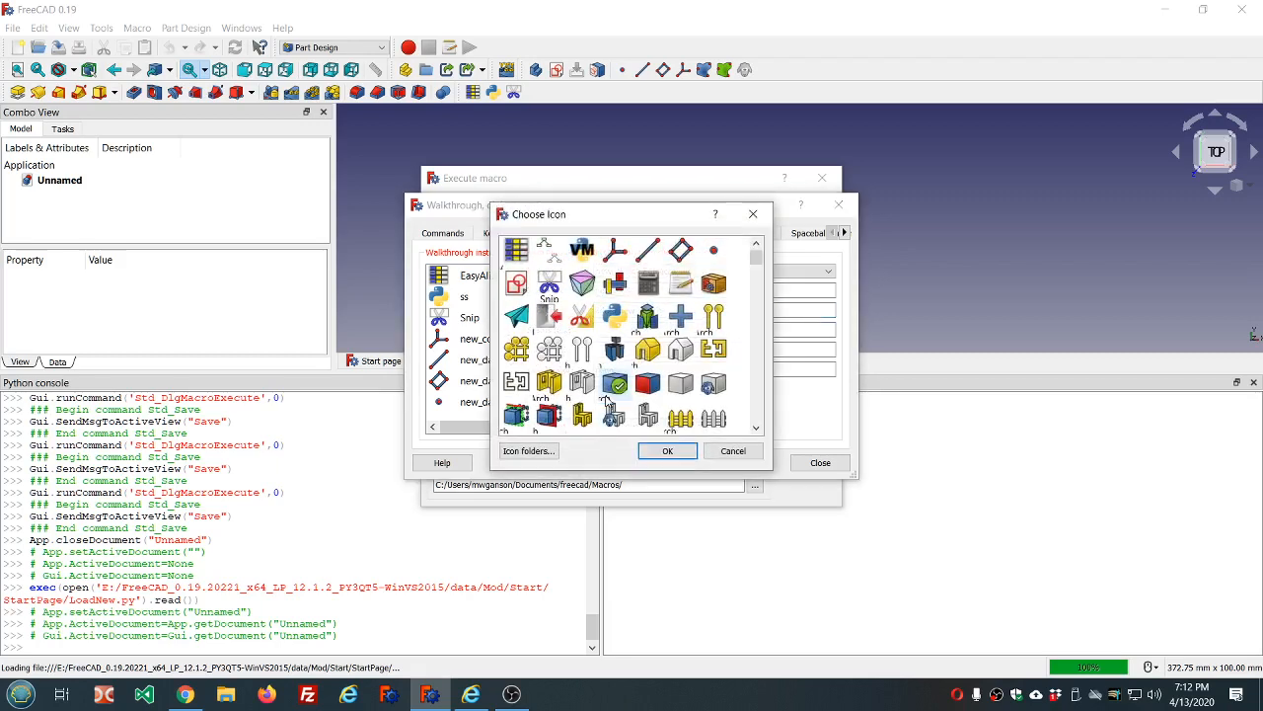
double_click(518, 284)
left_click(556, 427)
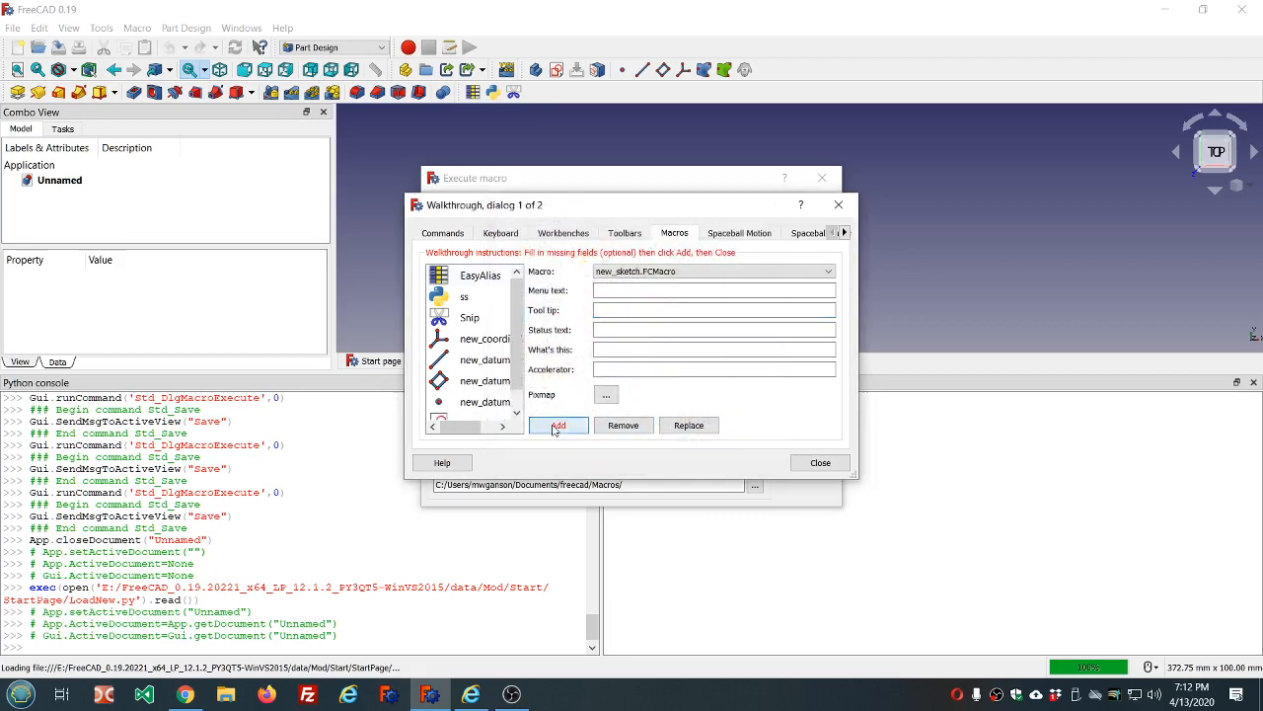
left_click(820, 462)
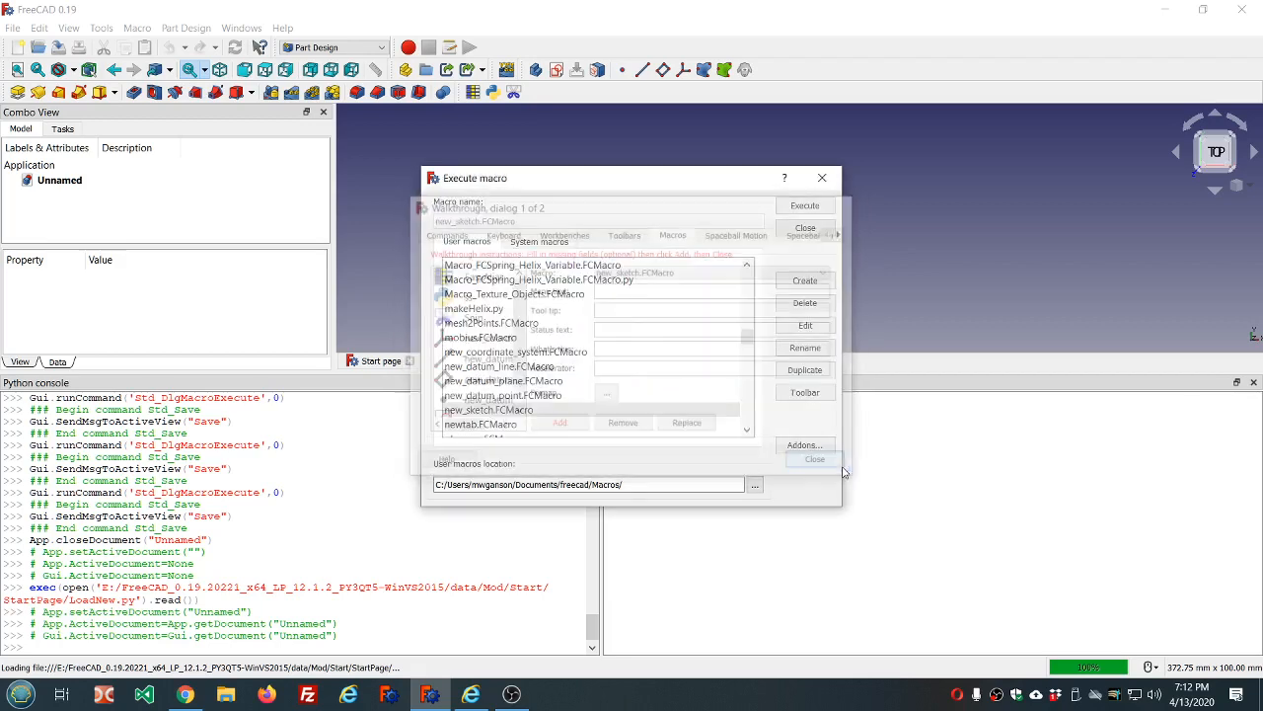
Step: Place new_sketch on the Part workbench's PartWorkbench_extras toolbar, finish its walkthrough and leave the macro dialog
scroll(493, 339, "down", 1)
left_click(488, 402)
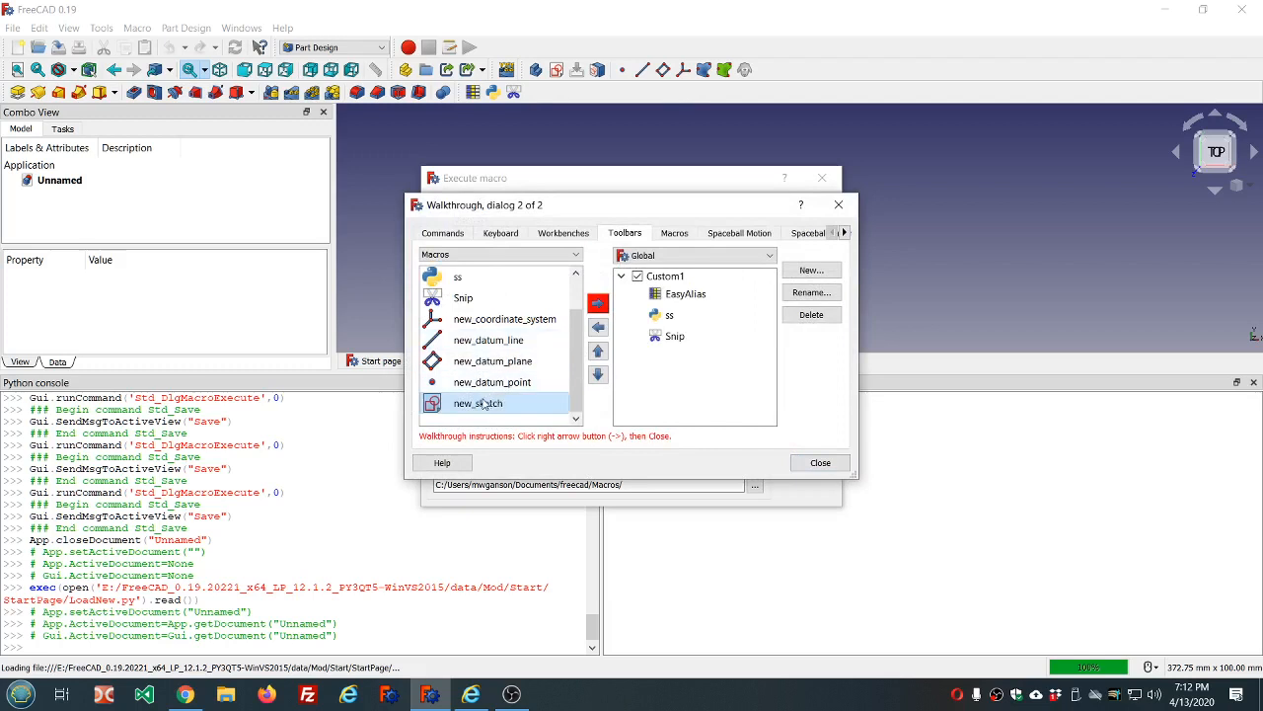
left_click(769, 256)
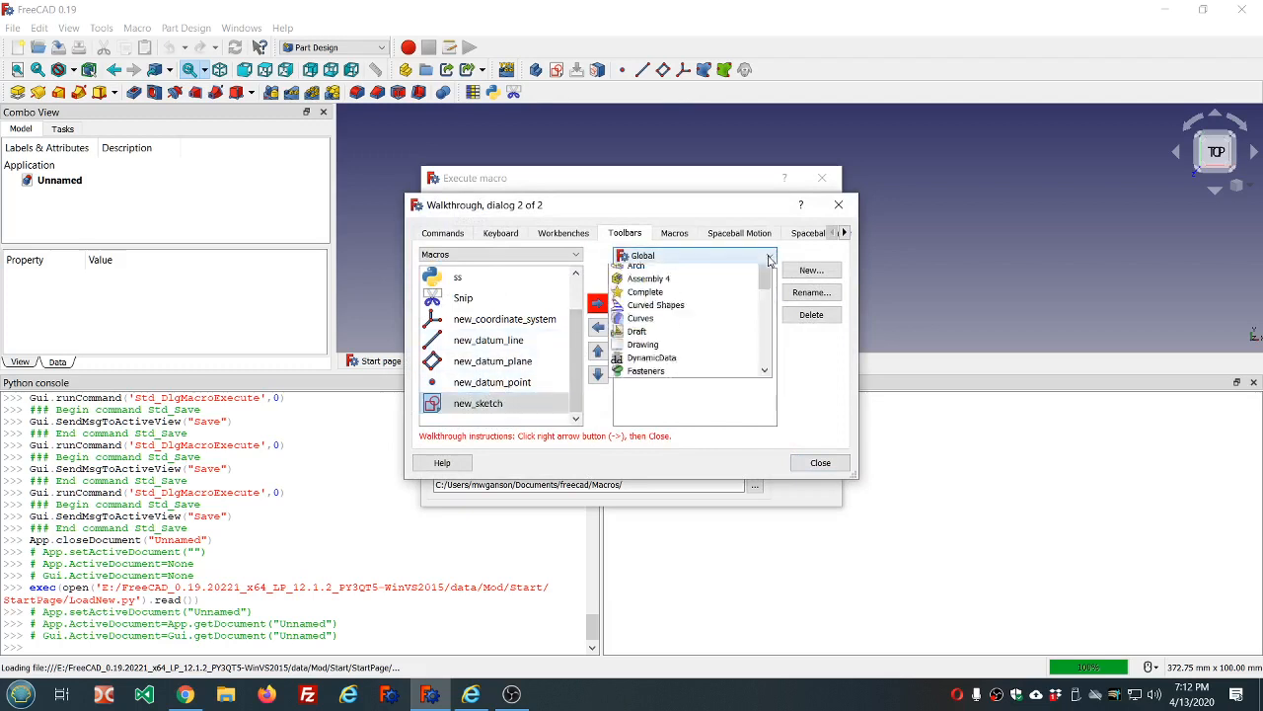
scroll(719, 349, "down", 4)
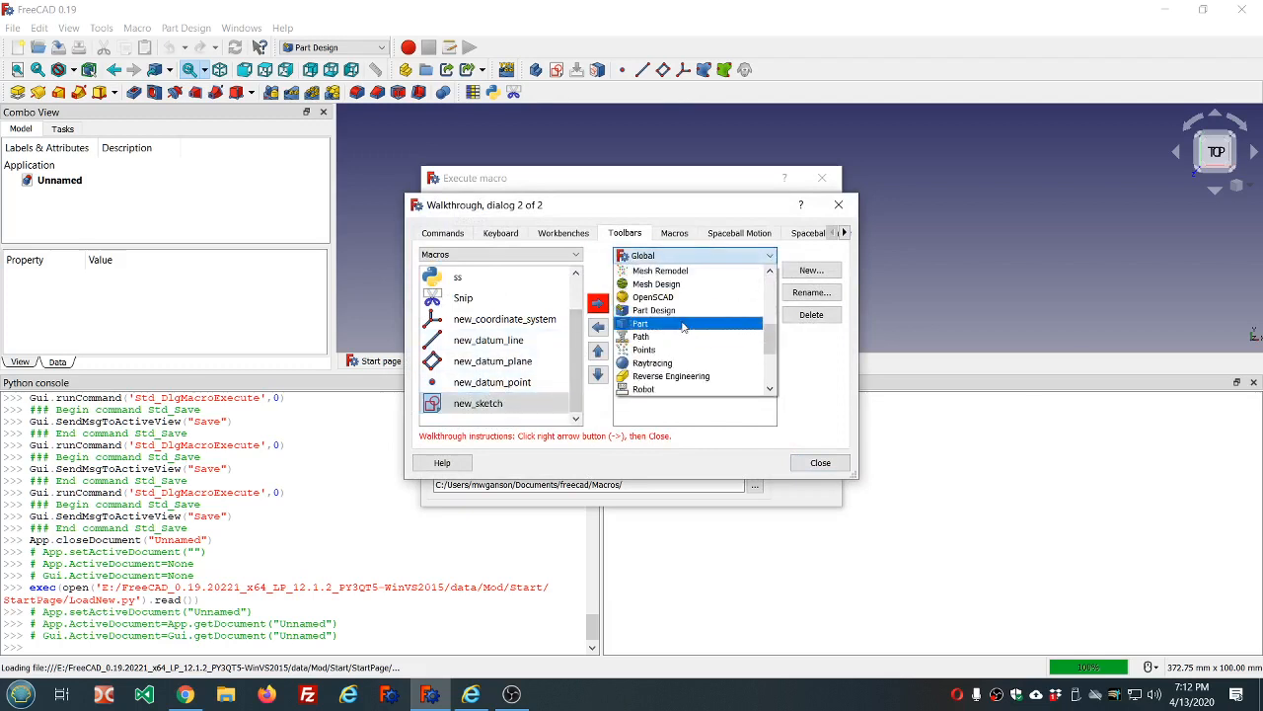
left_click(683, 324)
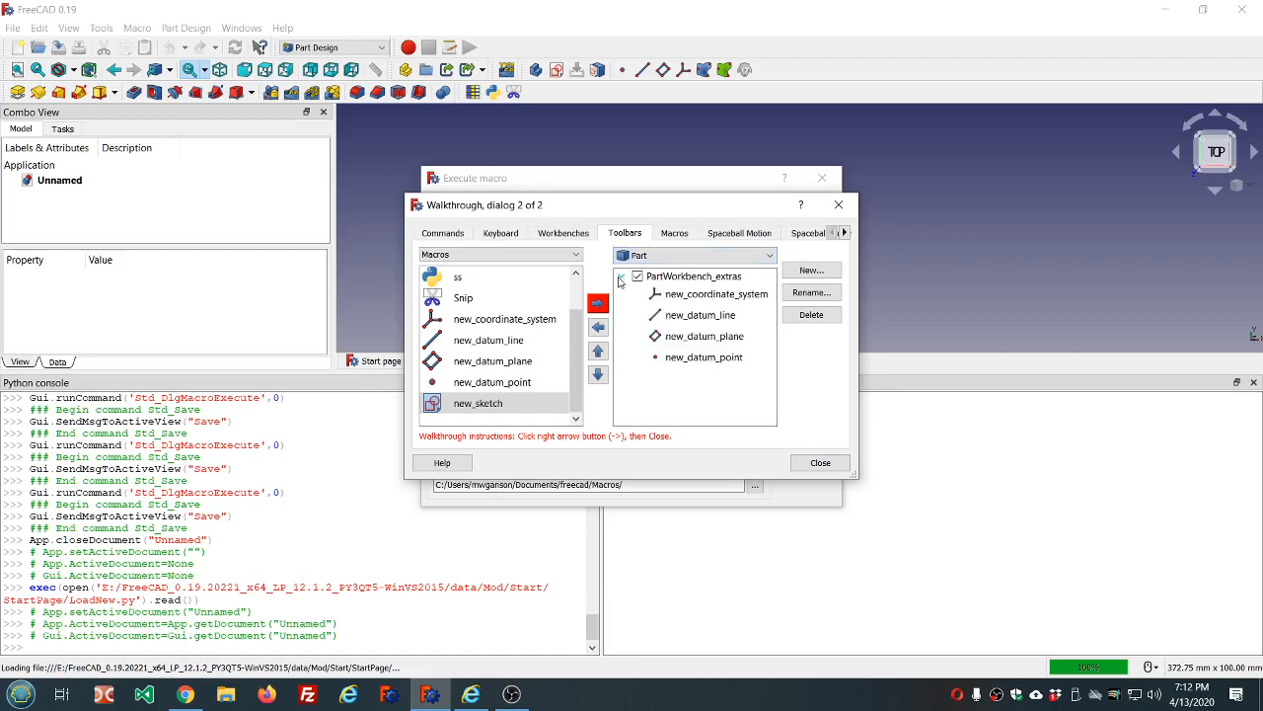
left_click(598, 303)
left_click(816, 464)
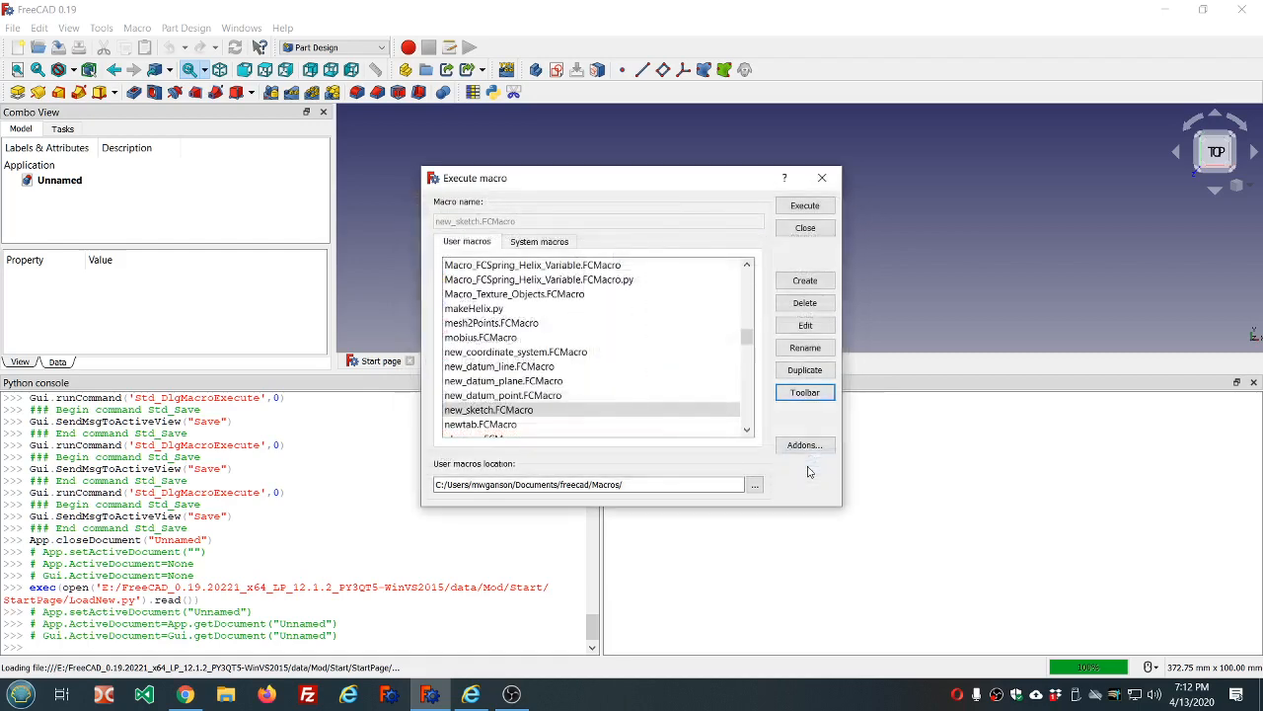
left_click(806, 228)
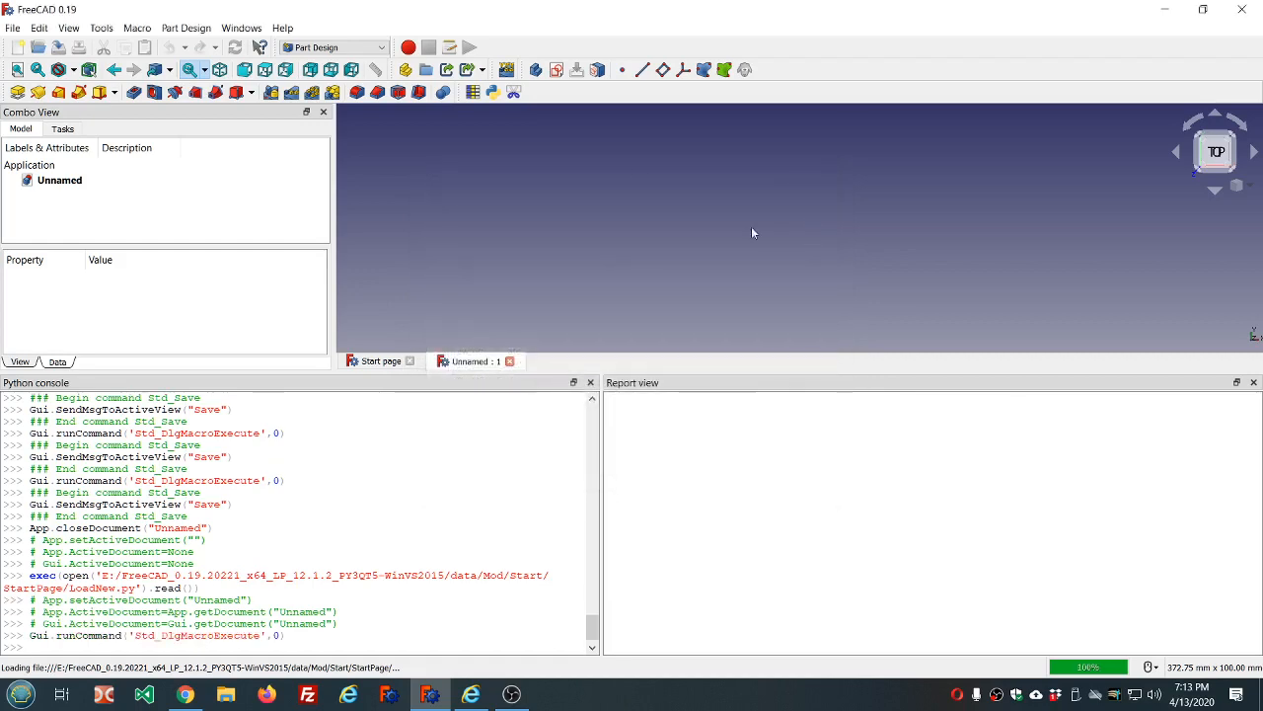
Step: Switch to the Part workbench and create a coordinate system in the empty document with the new_coordinate_system macro
left_click(381, 48)
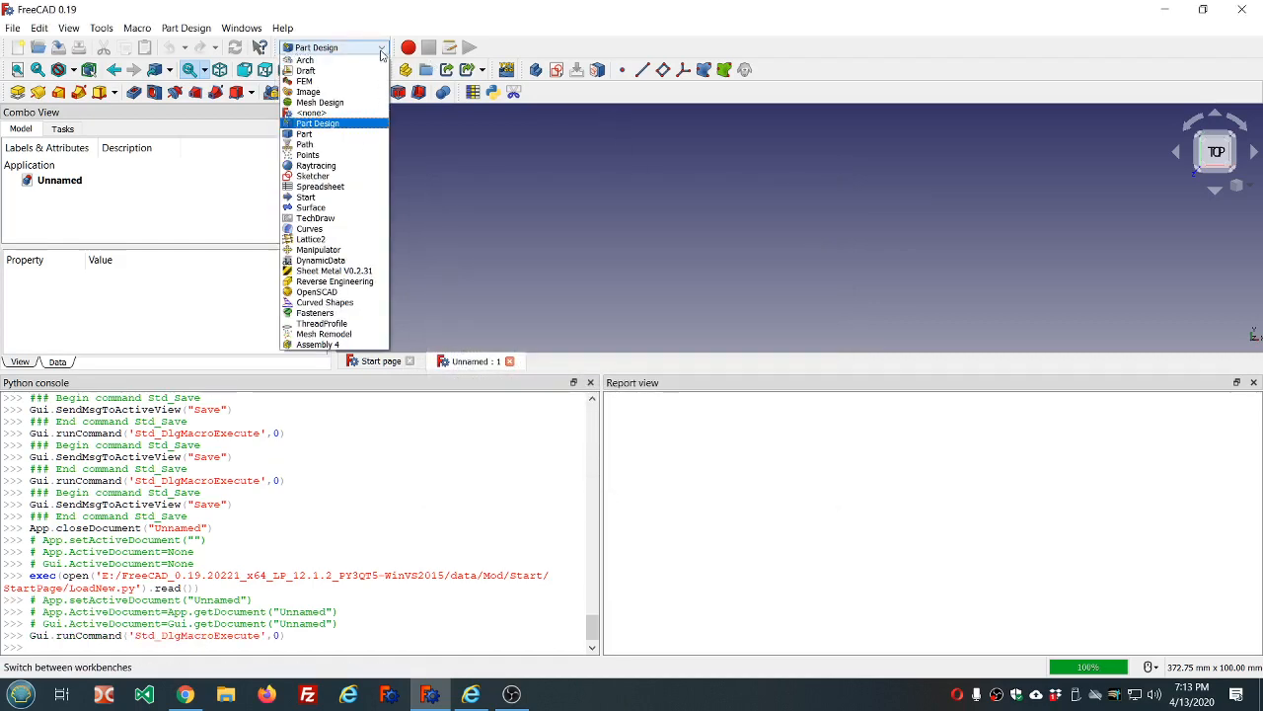
left_click(357, 133)
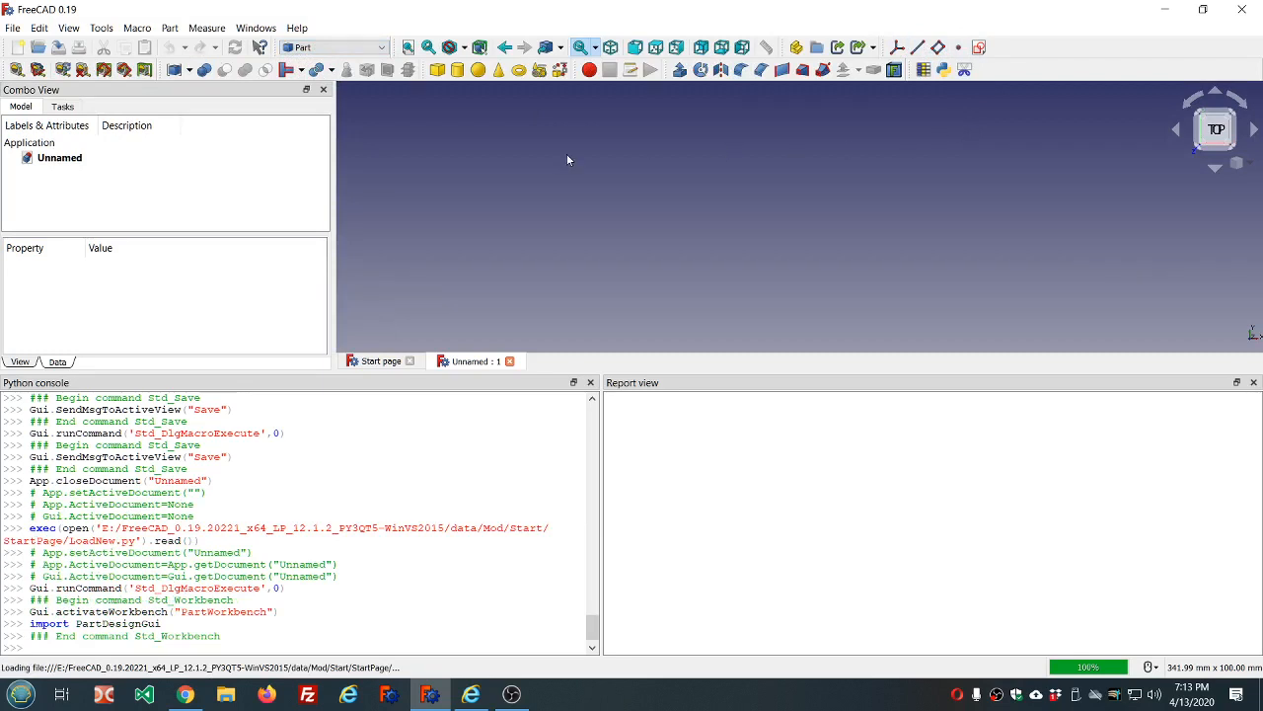
left_click(898, 48)
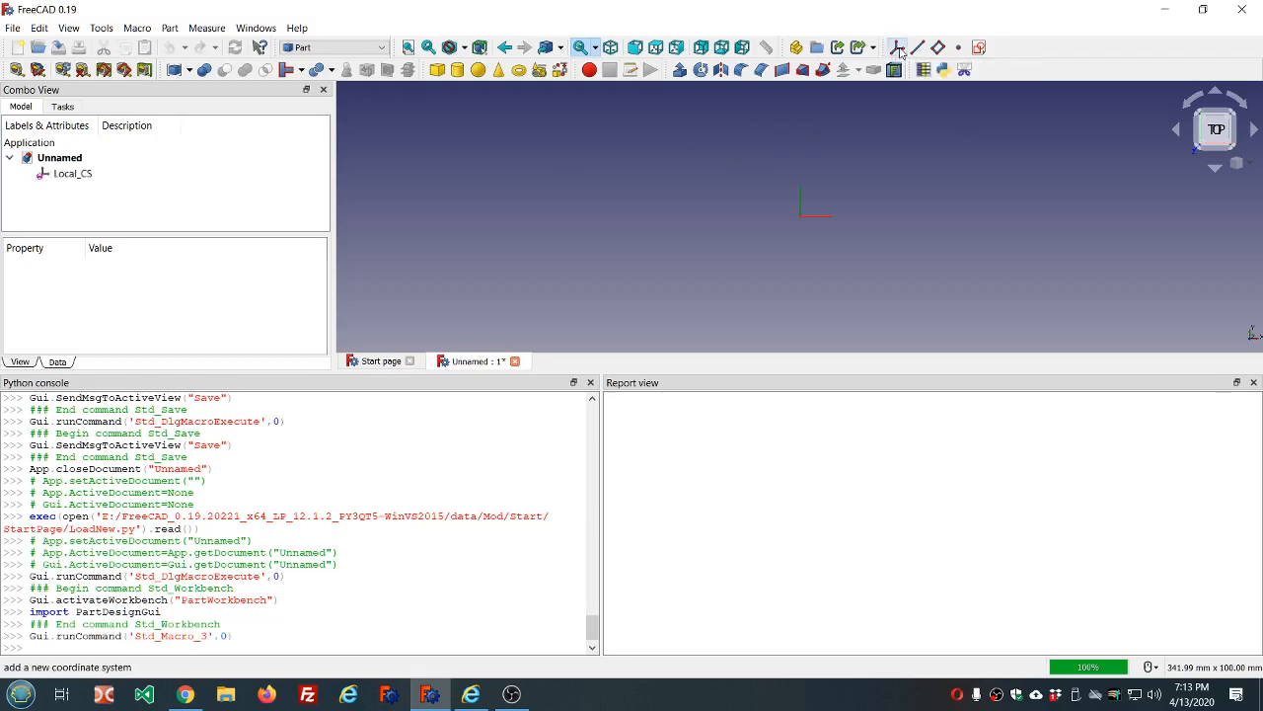
middle_click_drag(902, 214, 702, 184)
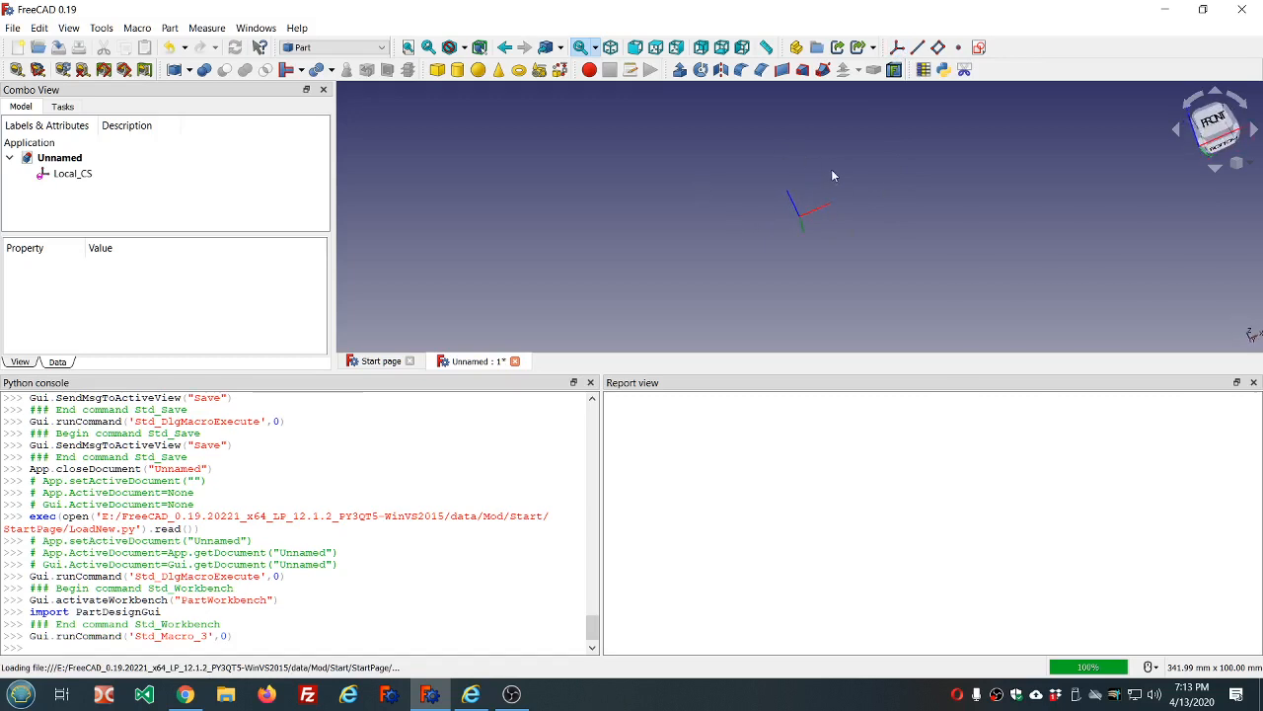
middle_click_drag(831, 168, 837, 223)
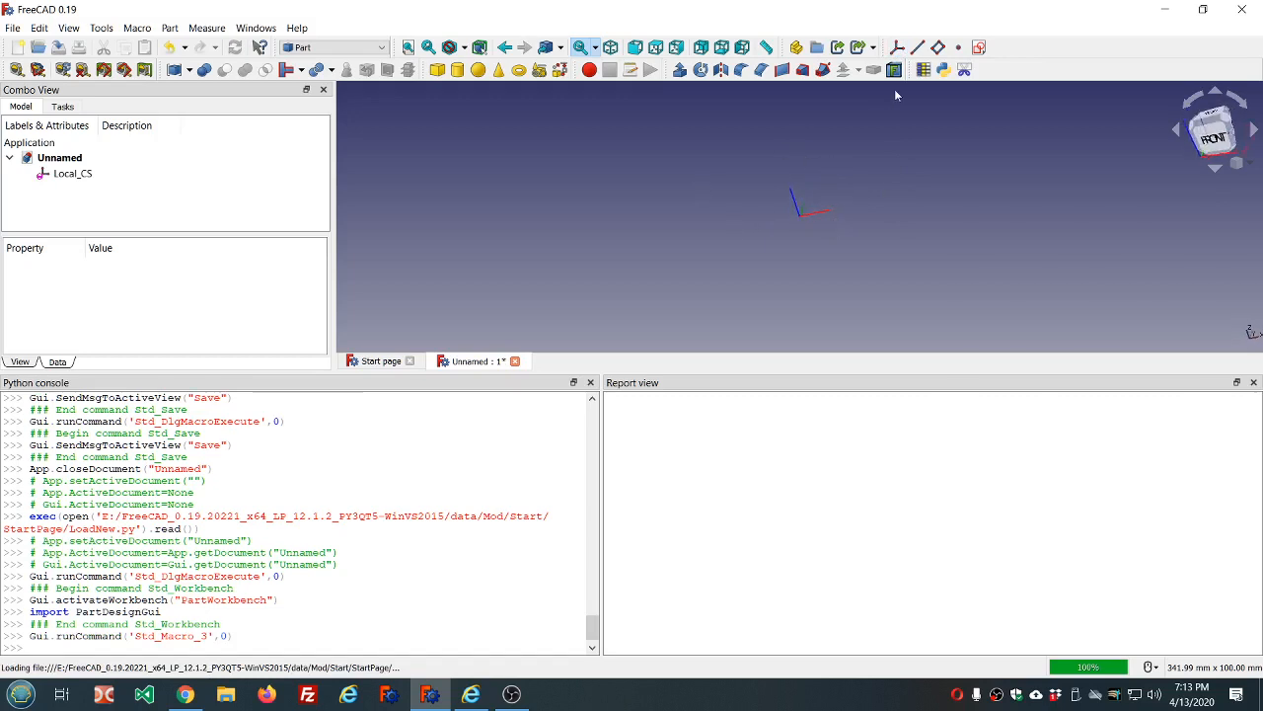
Step: Create a datum point with the new_datum_point macro and add a default cube to the document
left_click(958, 51)
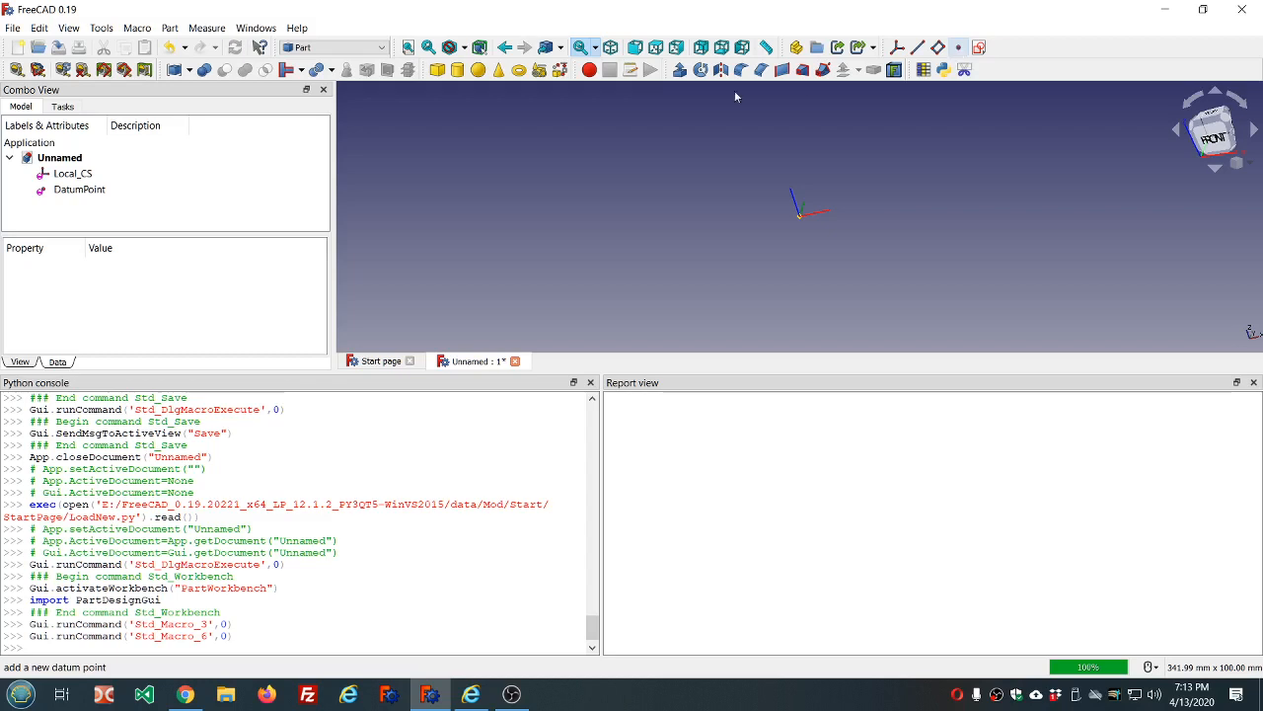
left_click(437, 70)
middle_click_drag(579, 115, 650, 99)
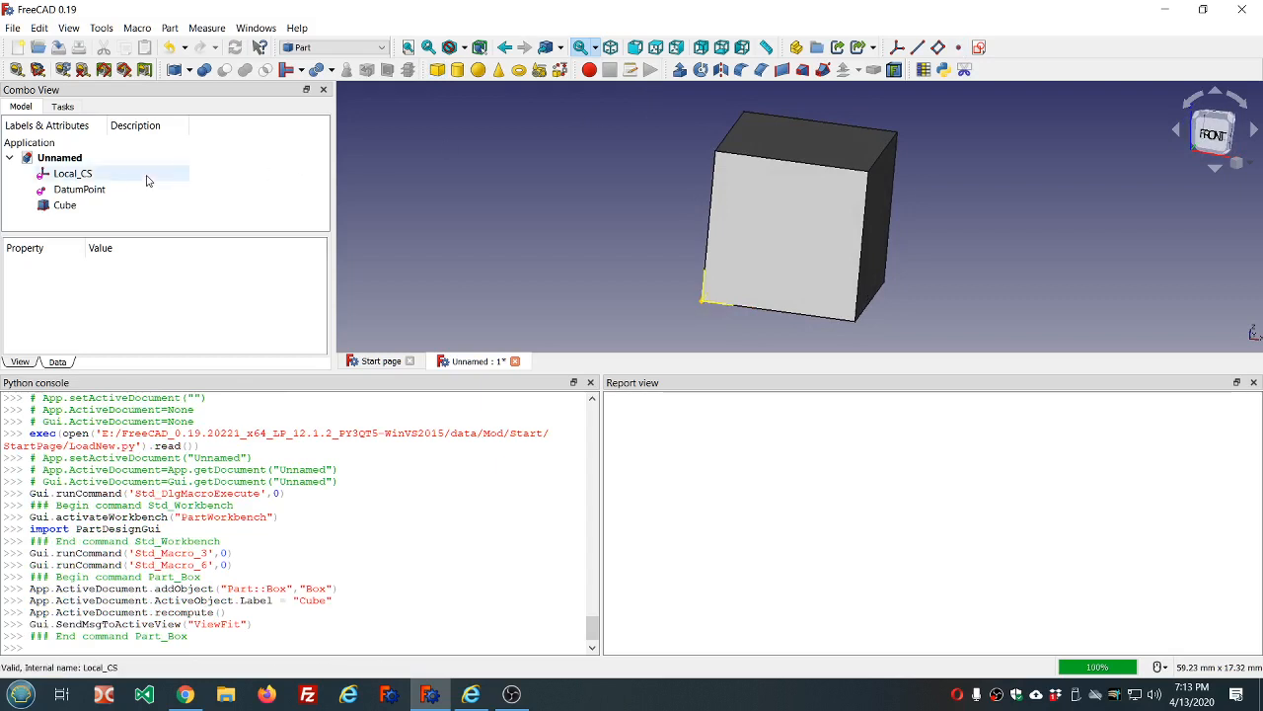
Step: Attach the datum point to the cube's lower front corner Vertex6 using the Center of mass mode
left_click(74, 190)
left_click(153, 296)
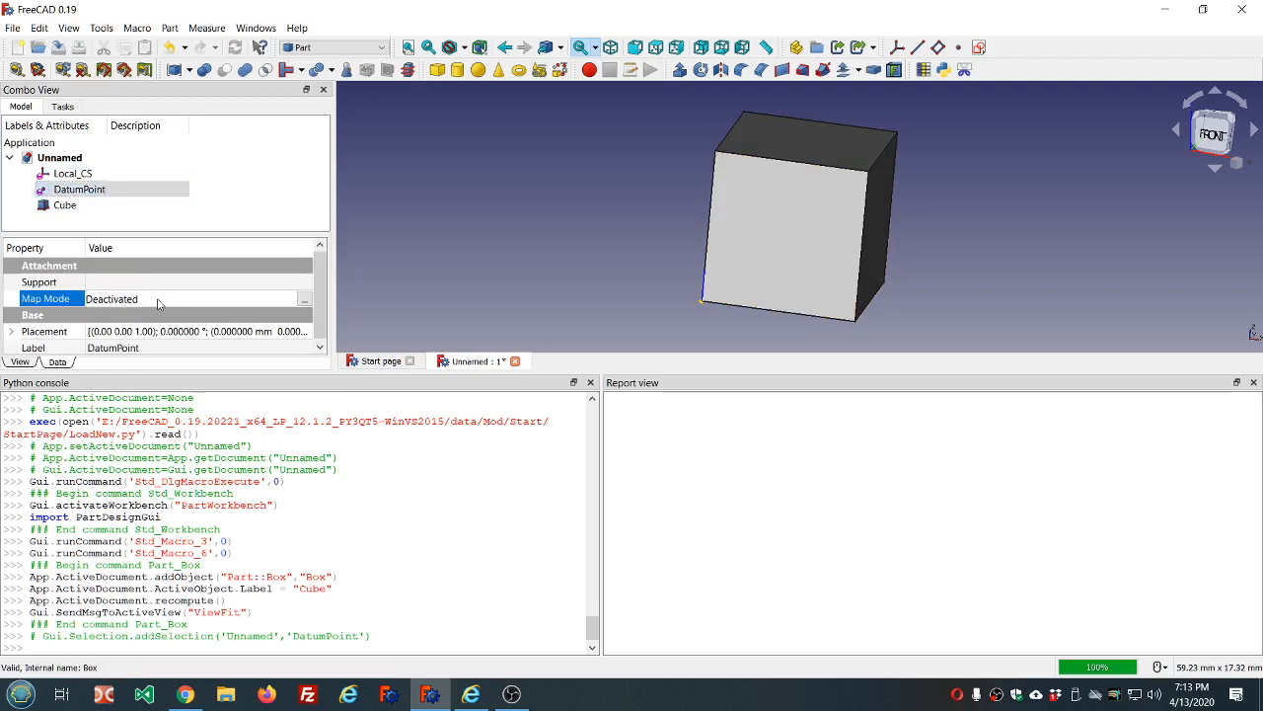
left_click(302, 300)
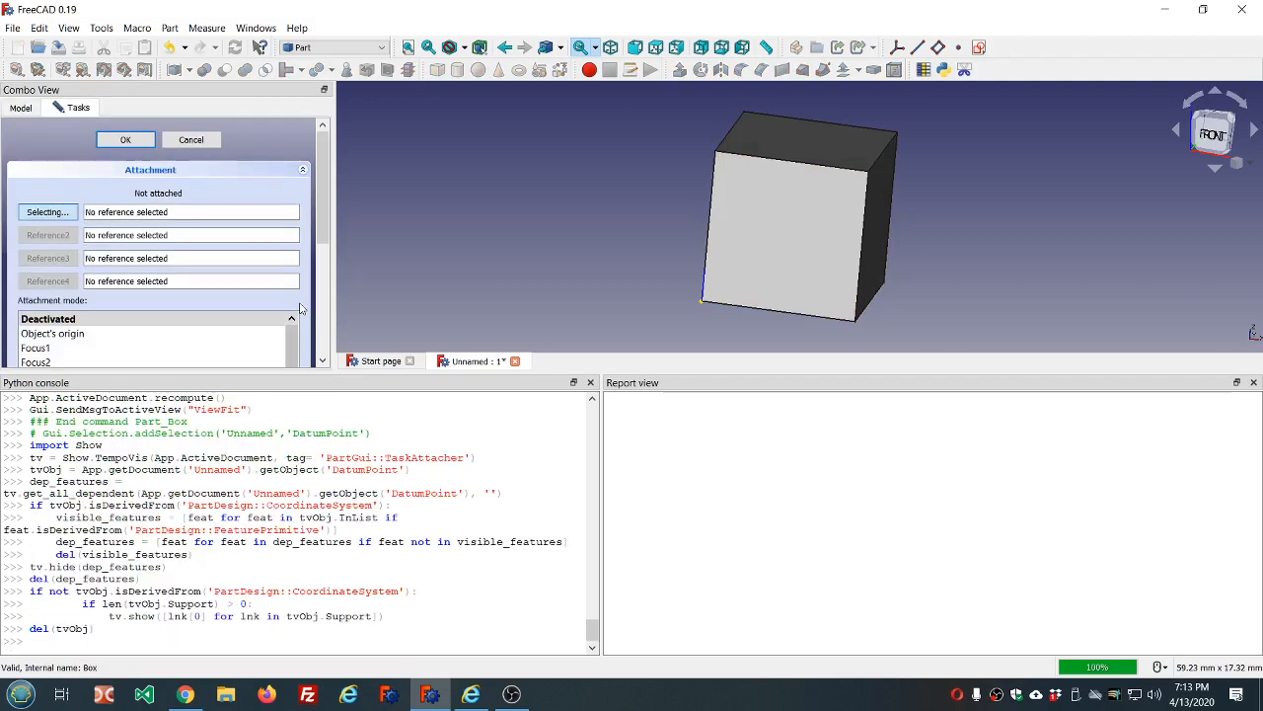
left_click(856, 322)
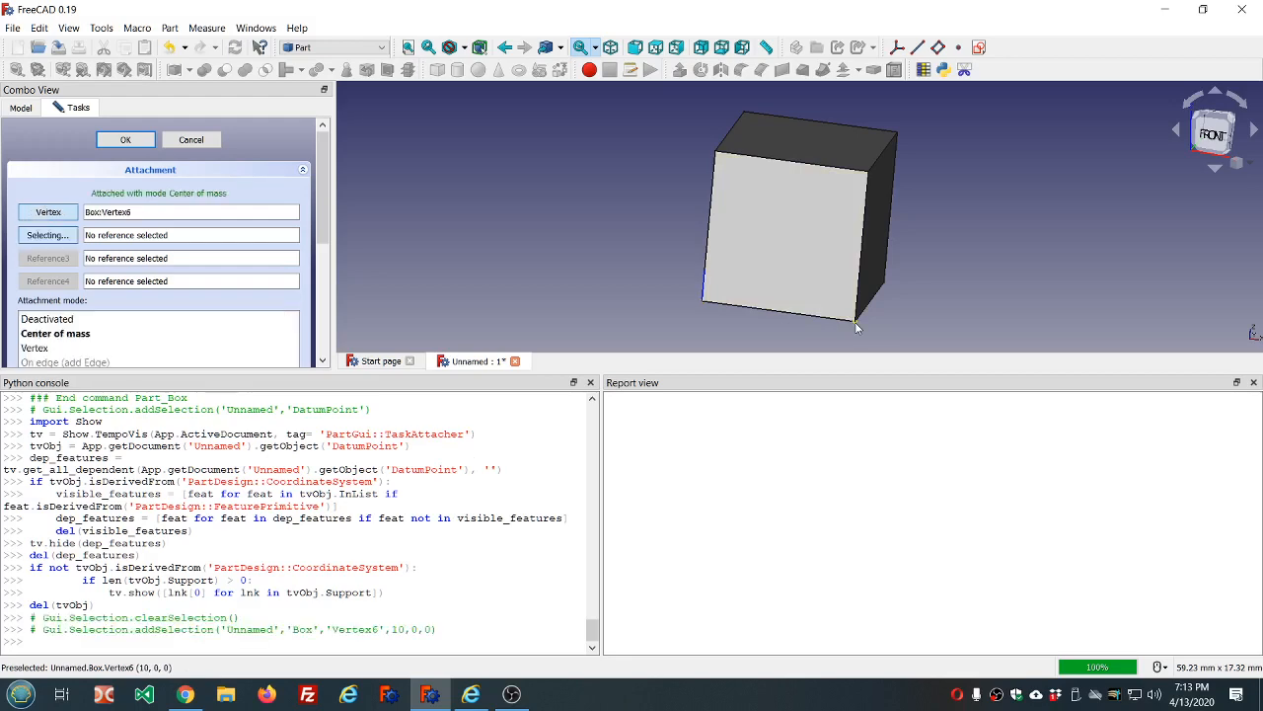
left_click(134, 144)
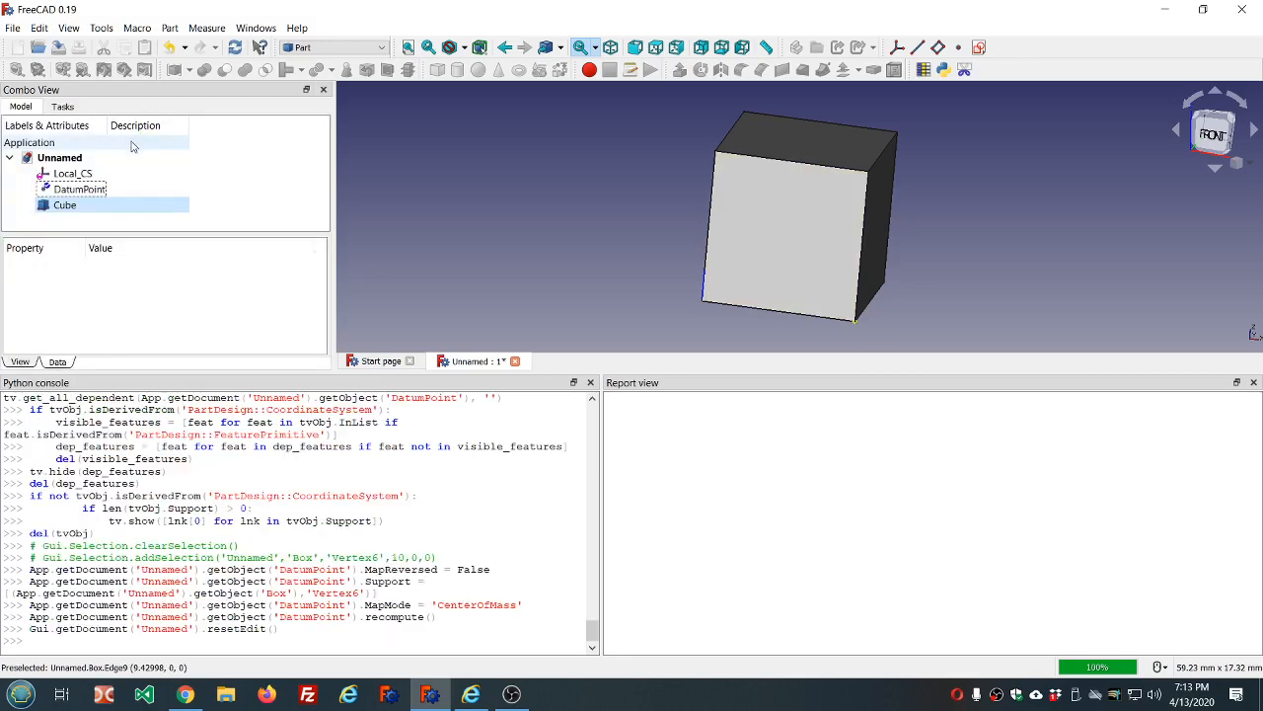
middle_click_drag(557, 159, 632, 163)
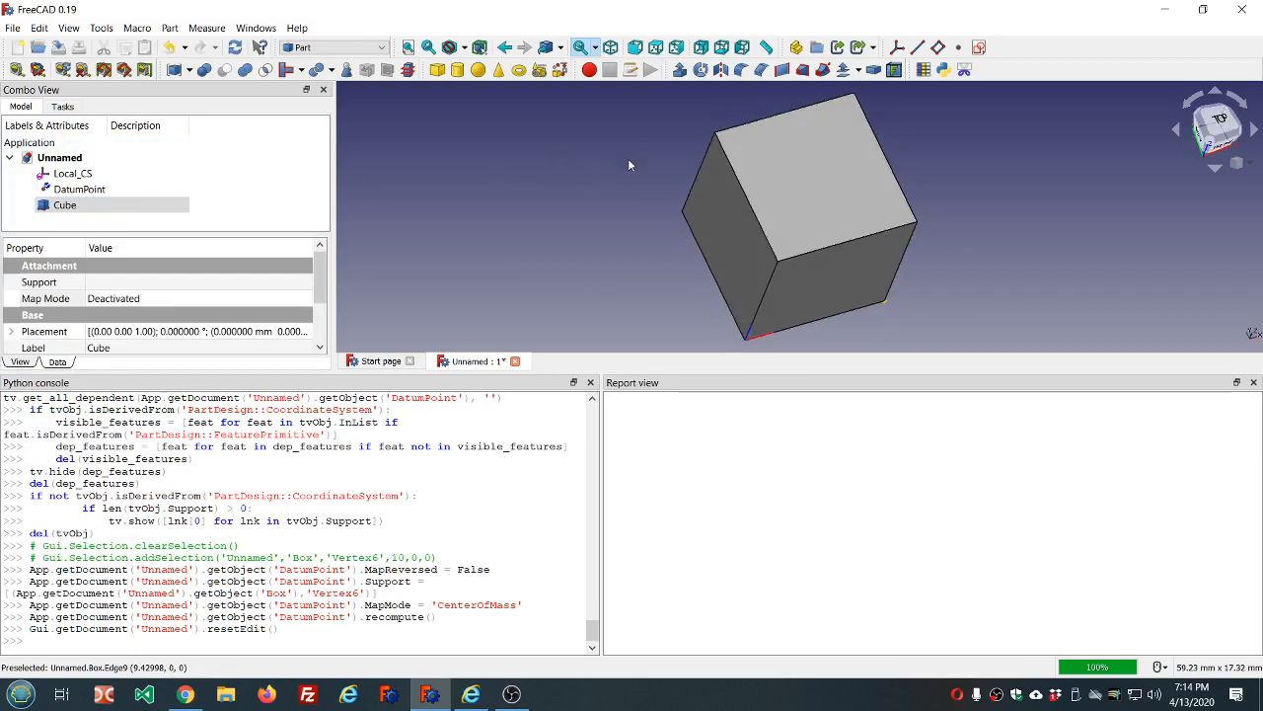
Step: Create a second datum point with the macro and attach it to the cube's upper corner Vertex3 in Center of mass mode
left_click(714, 136)
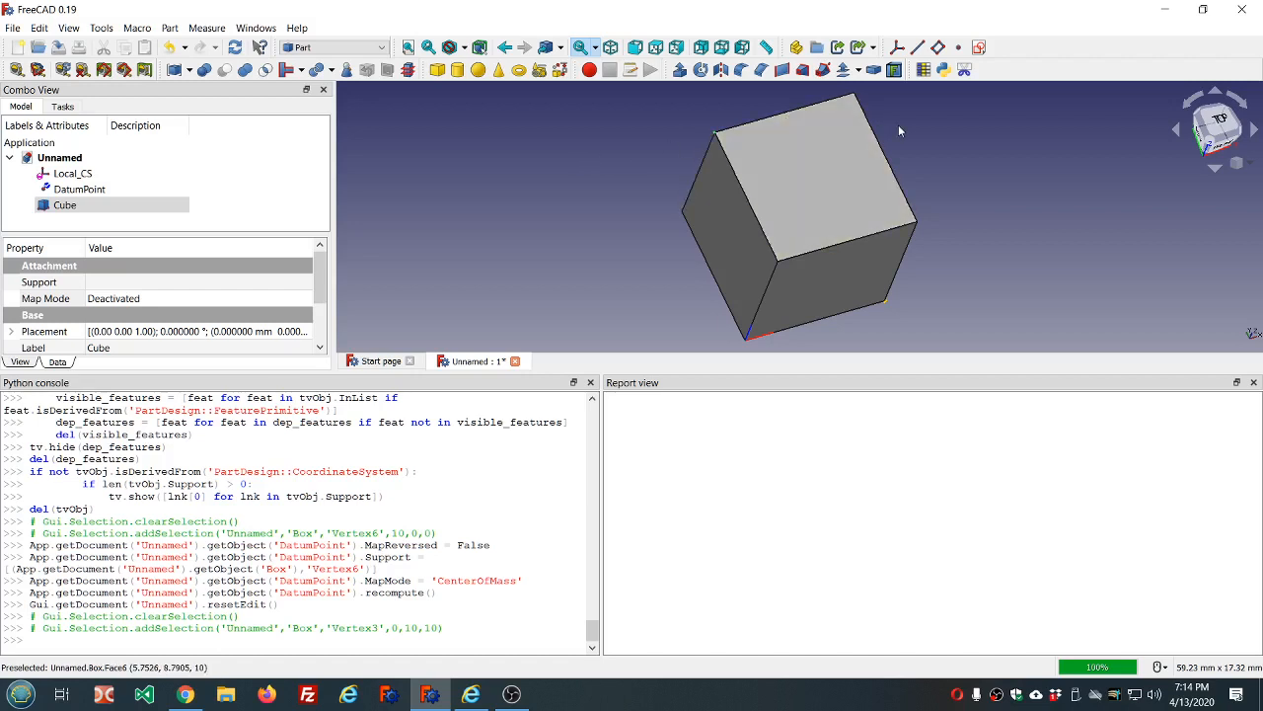
left_click(957, 54)
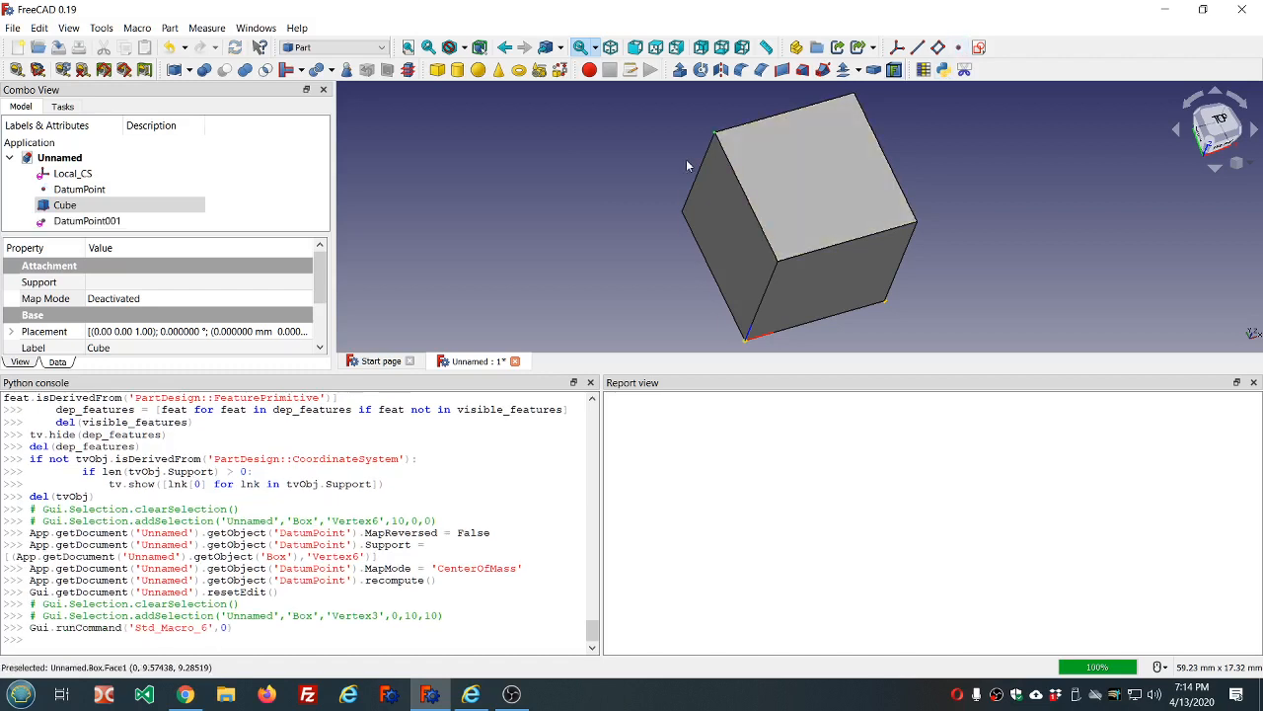
left_click(81, 220)
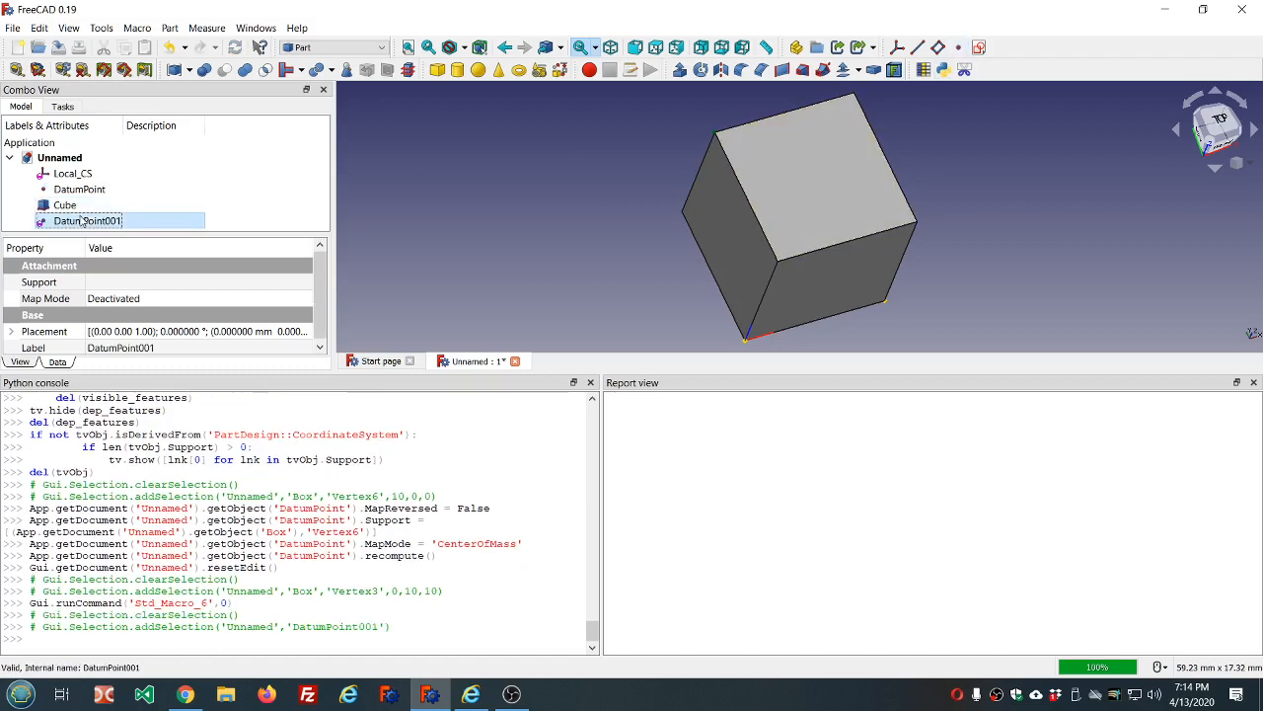
left_click(181, 306)
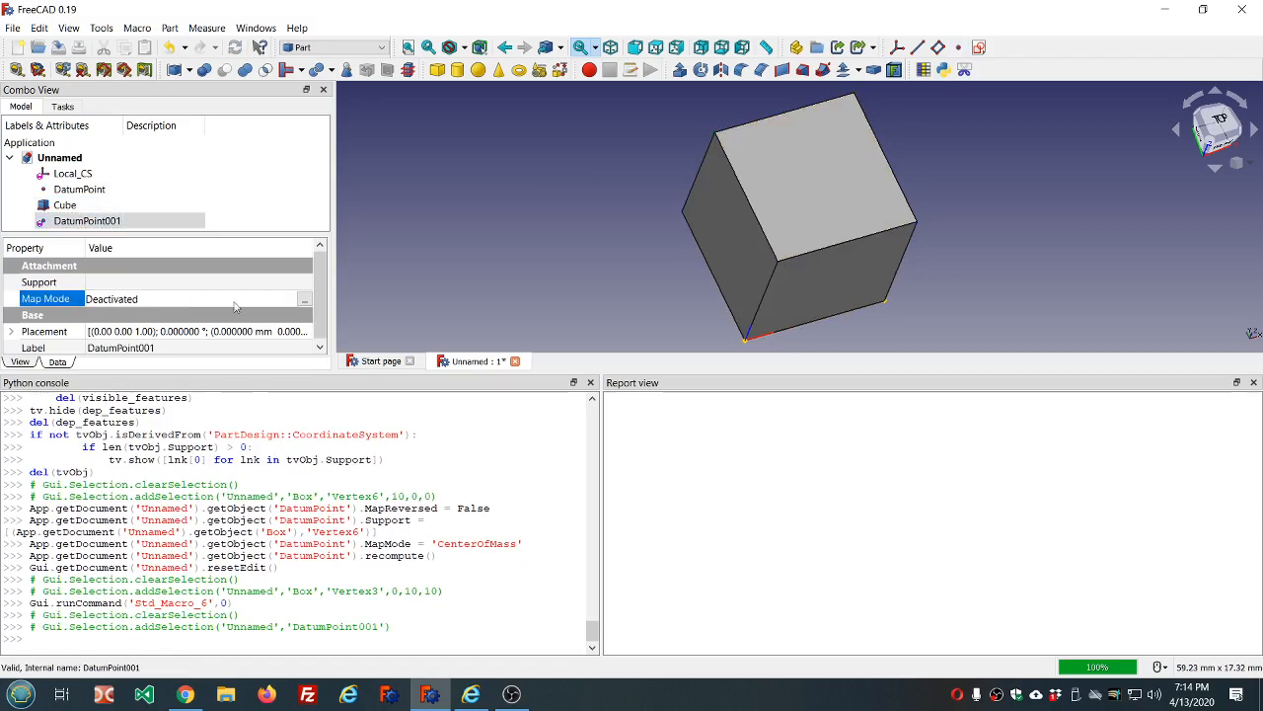
left_click(306, 300)
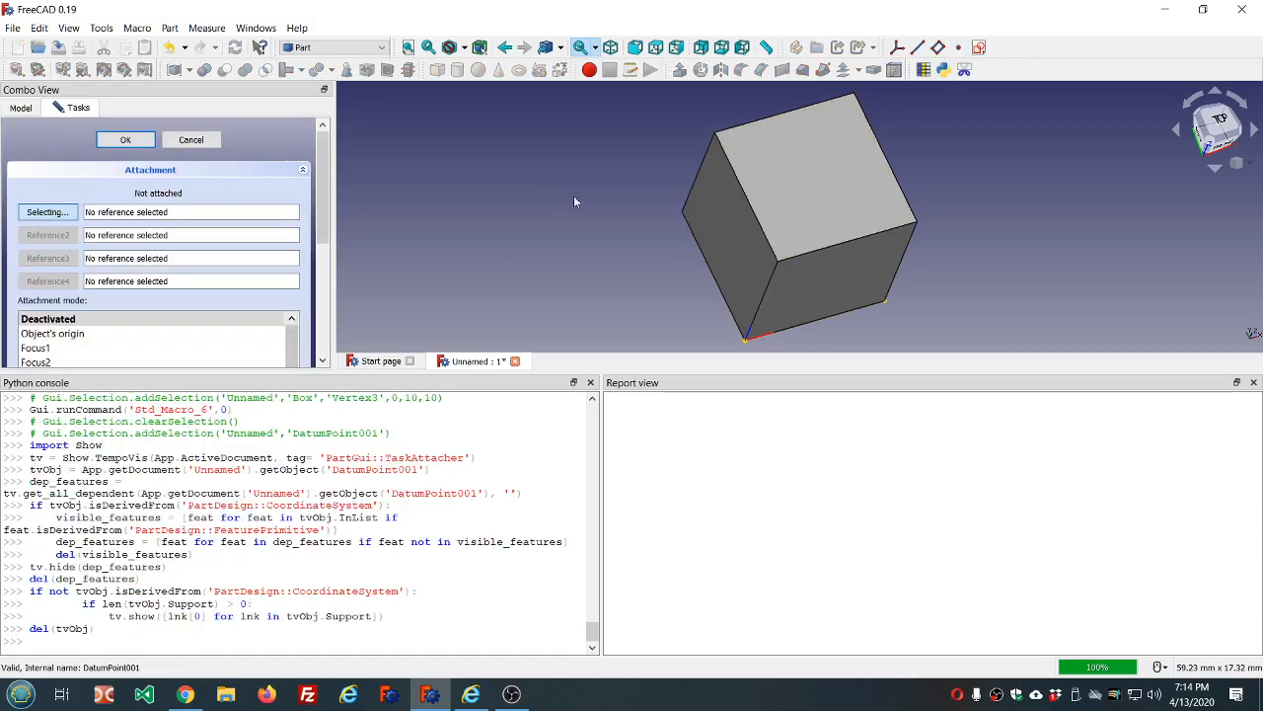
left_click(716, 137)
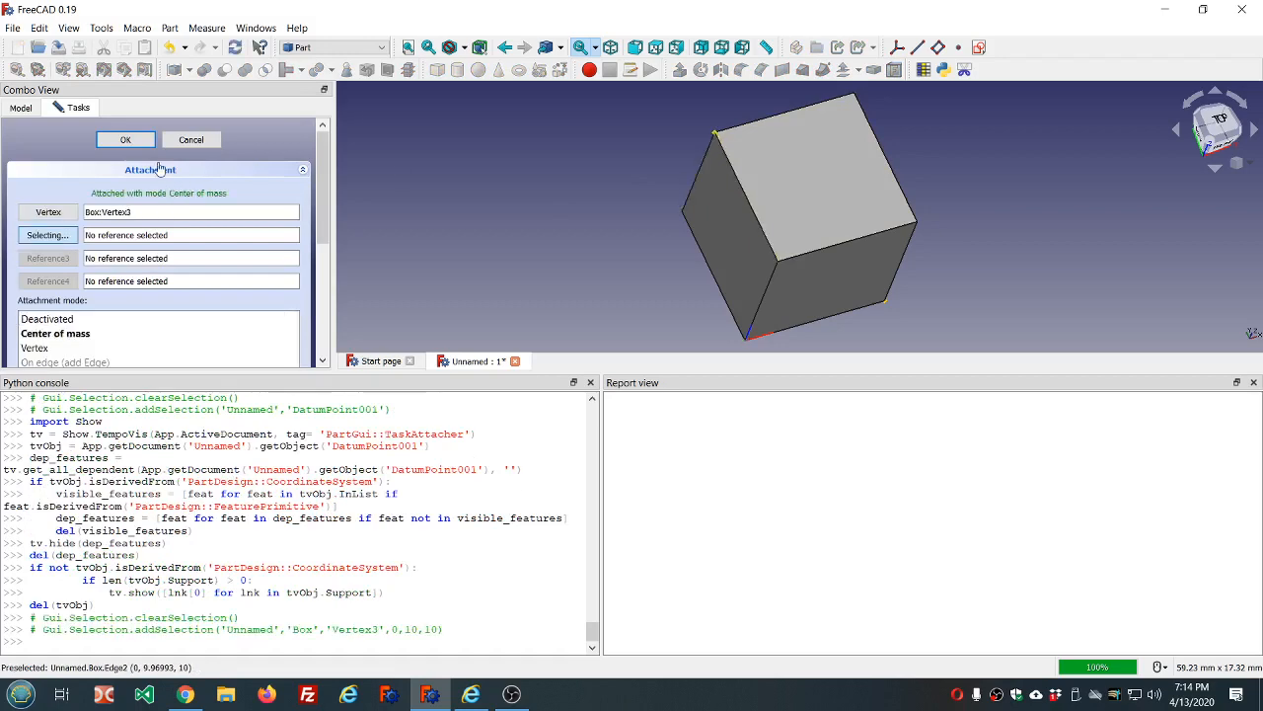
left_click(125, 140)
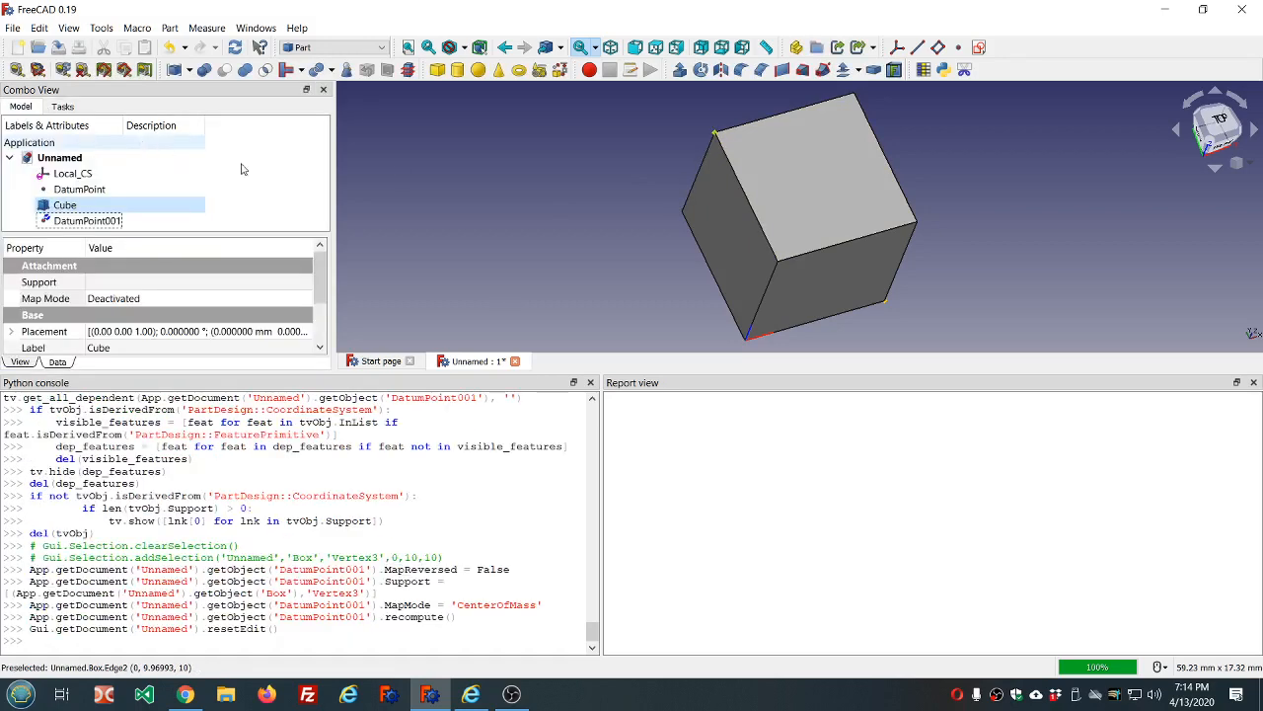
middle_click_drag(1099, 231, 1039, 205)
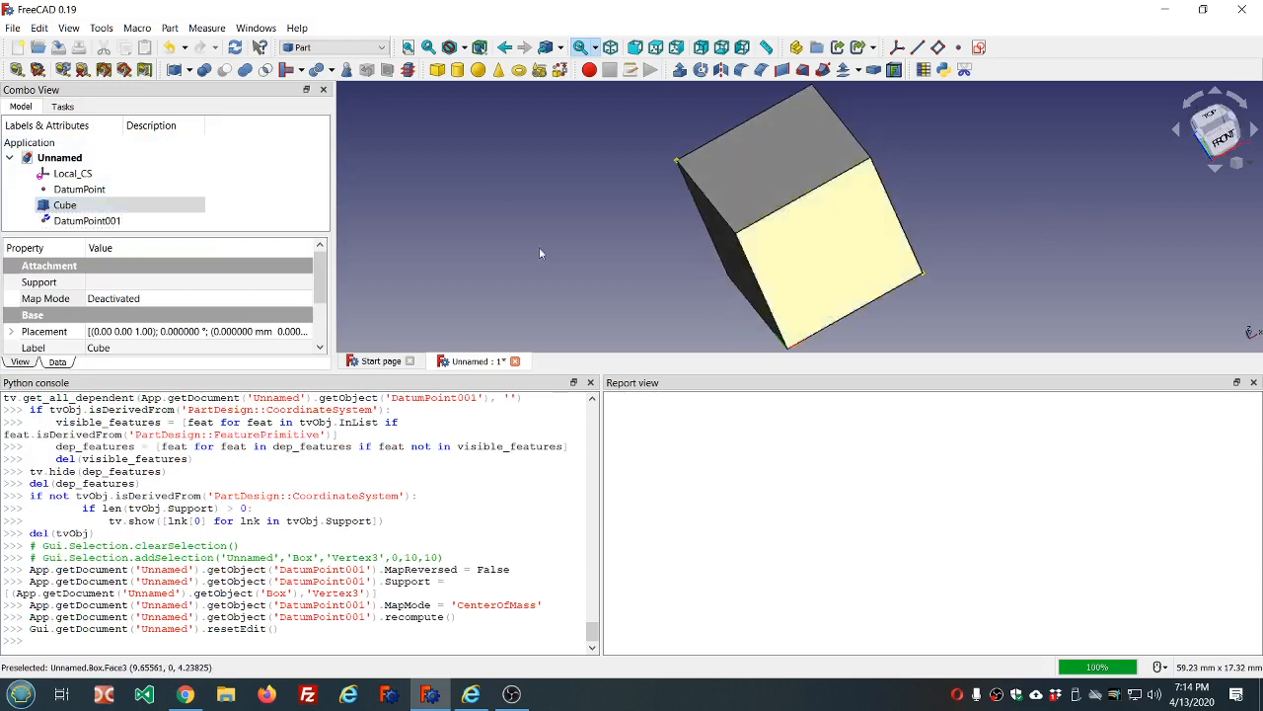
Step: Check the attachment properties of both datum points and recompute the document
left_click(89, 222)
left_click(99, 191)
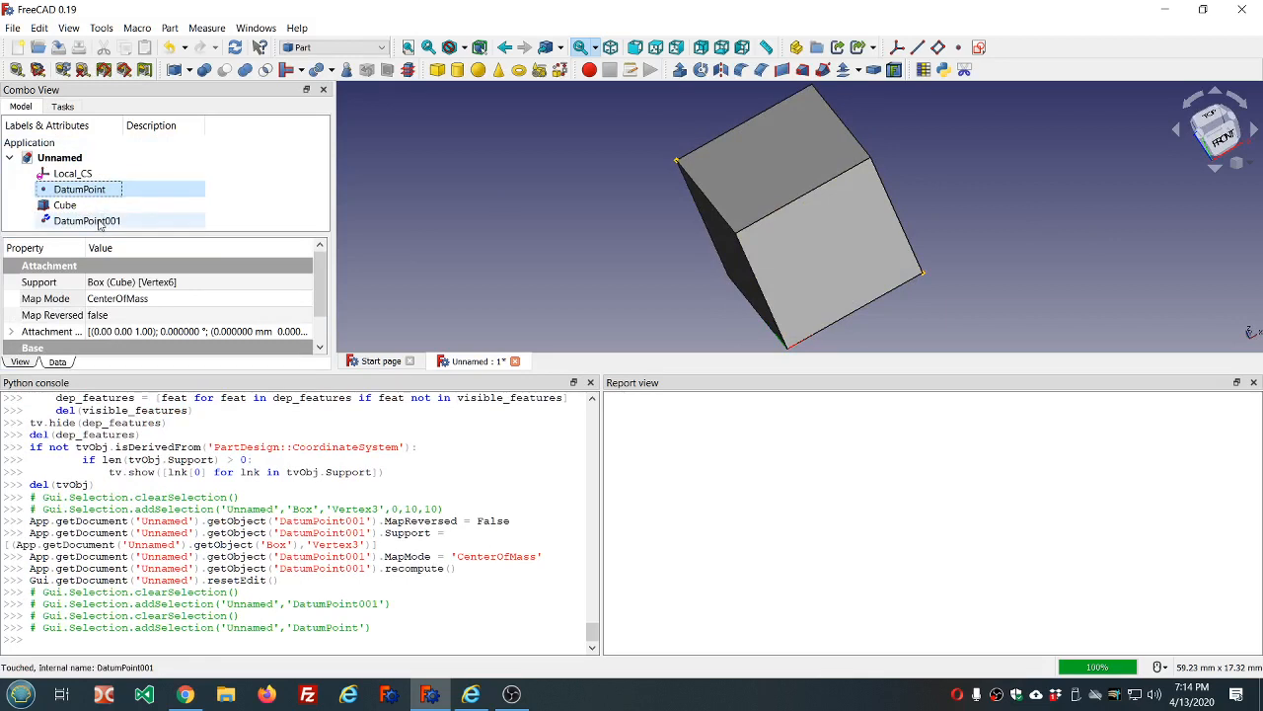
left_click(237, 48)
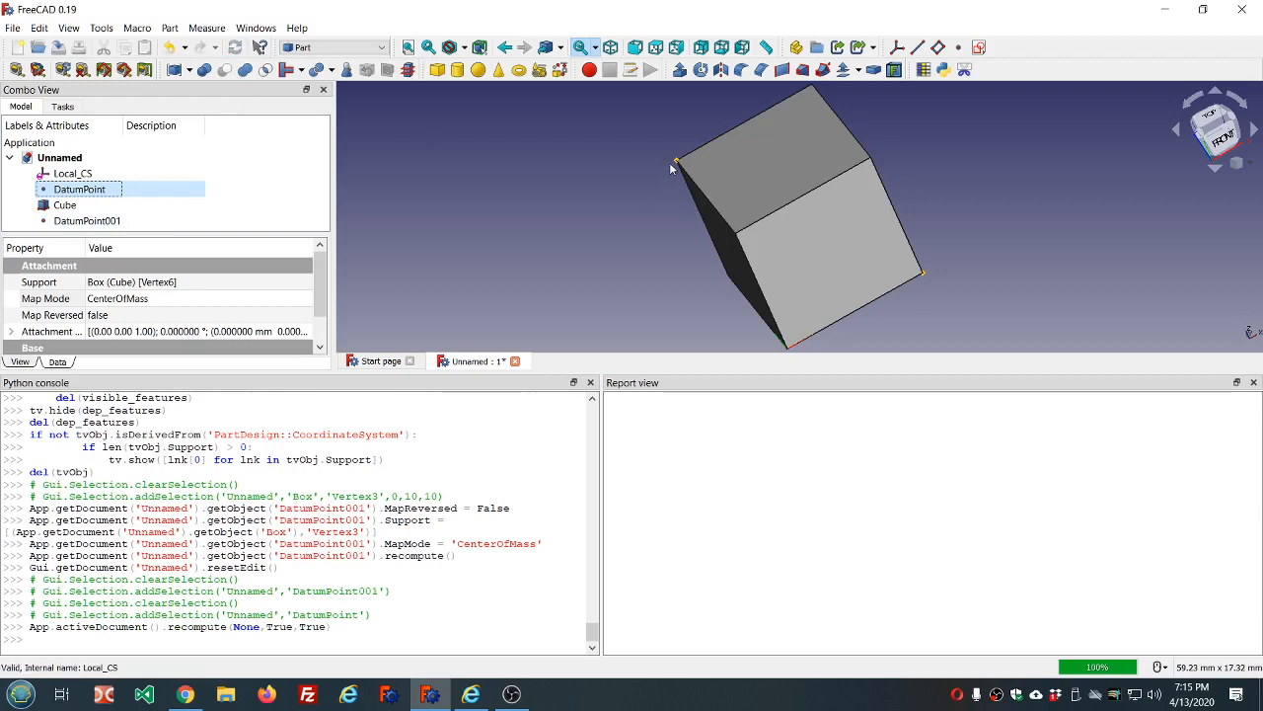
middle_click_drag(691, 177, 980, 199)
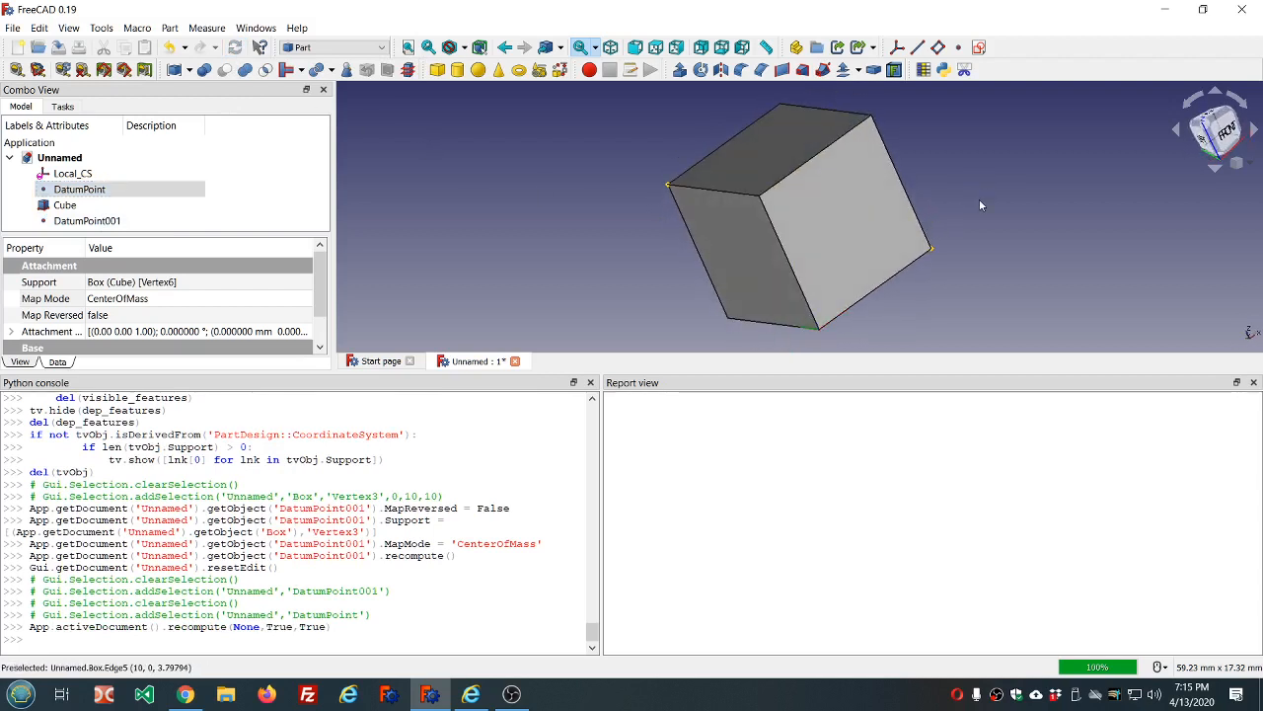
Step: Create a datum line with its macro and try to attach it using the cube's corner Vertex3 as first reference
left_click(918, 47)
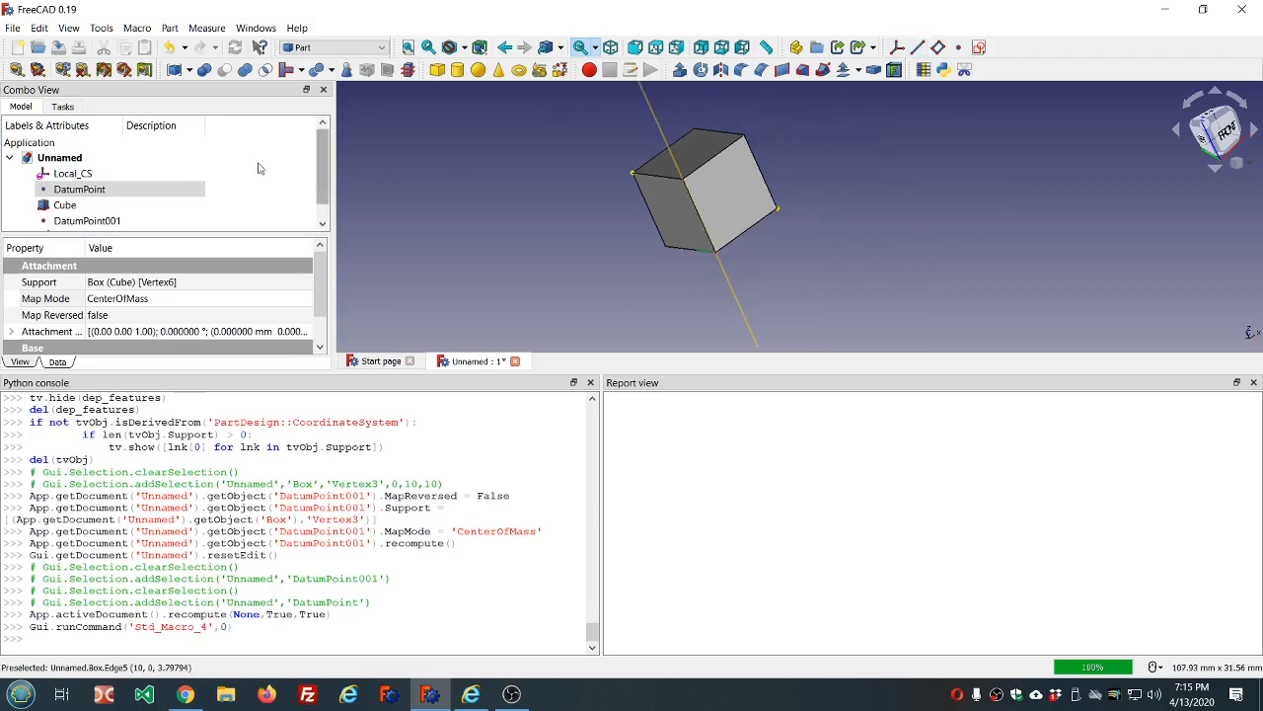
left_click(71, 225)
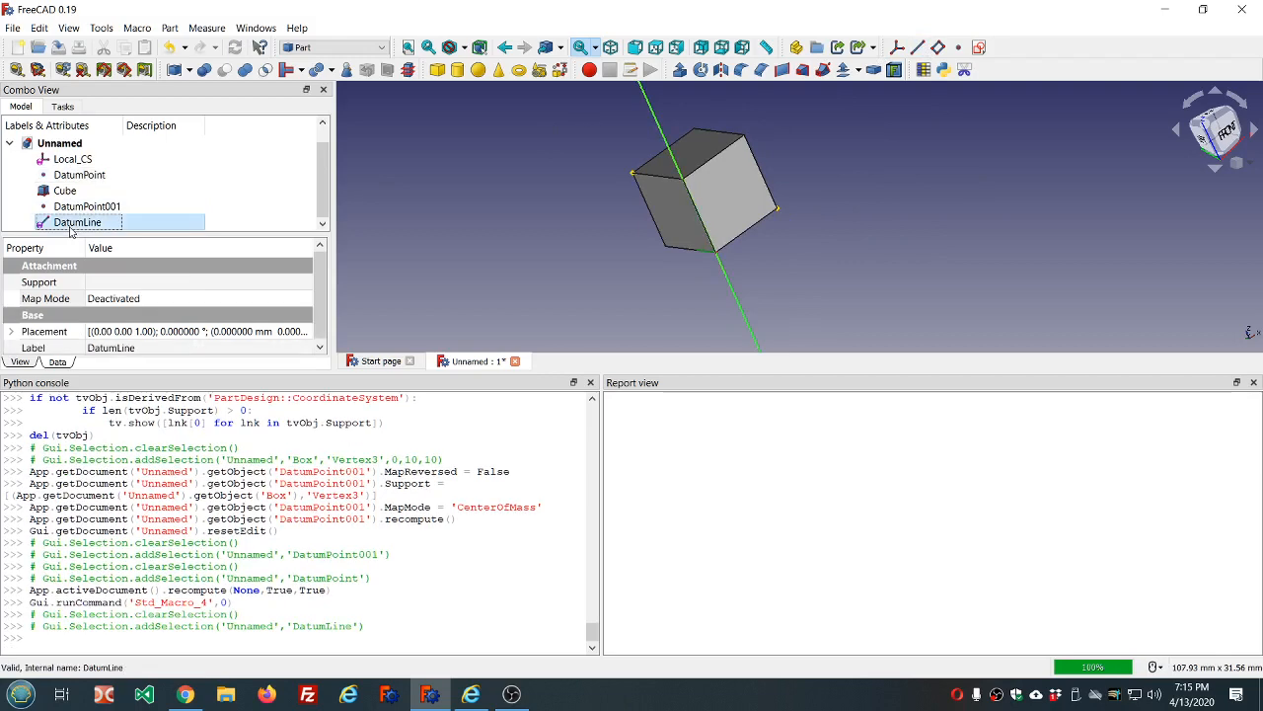
left_click(180, 306)
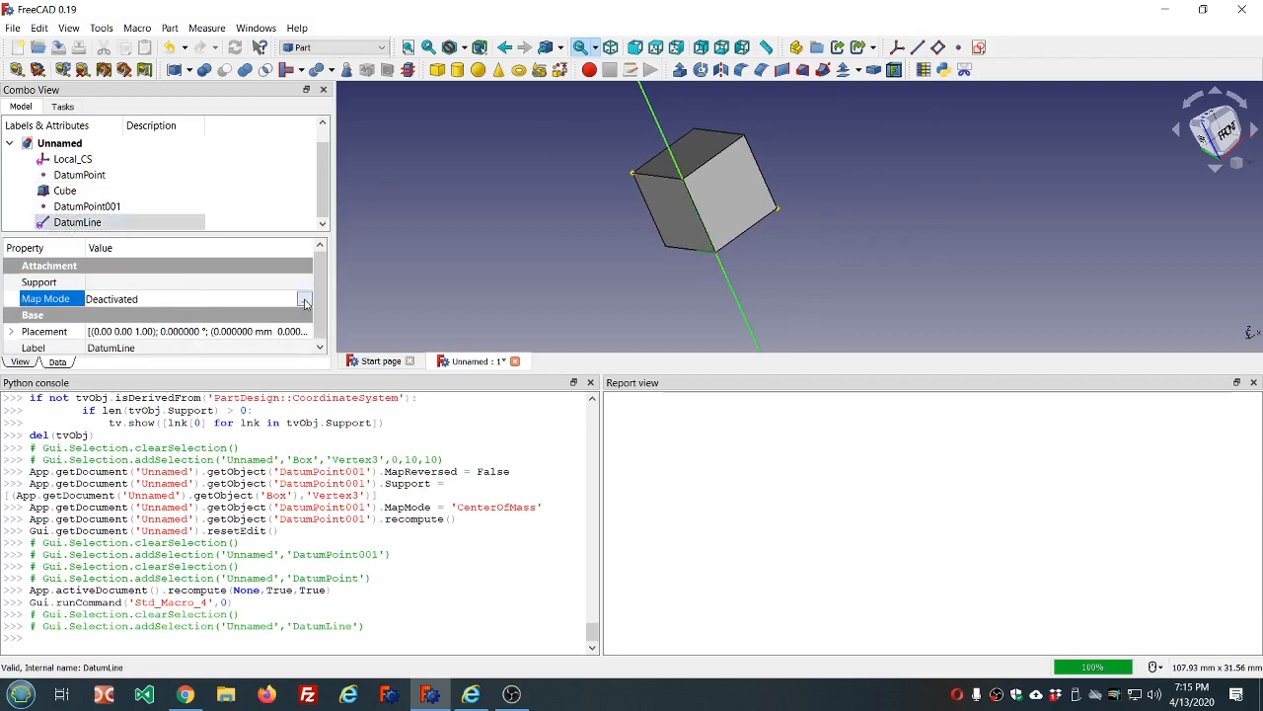
left_click(302, 305)
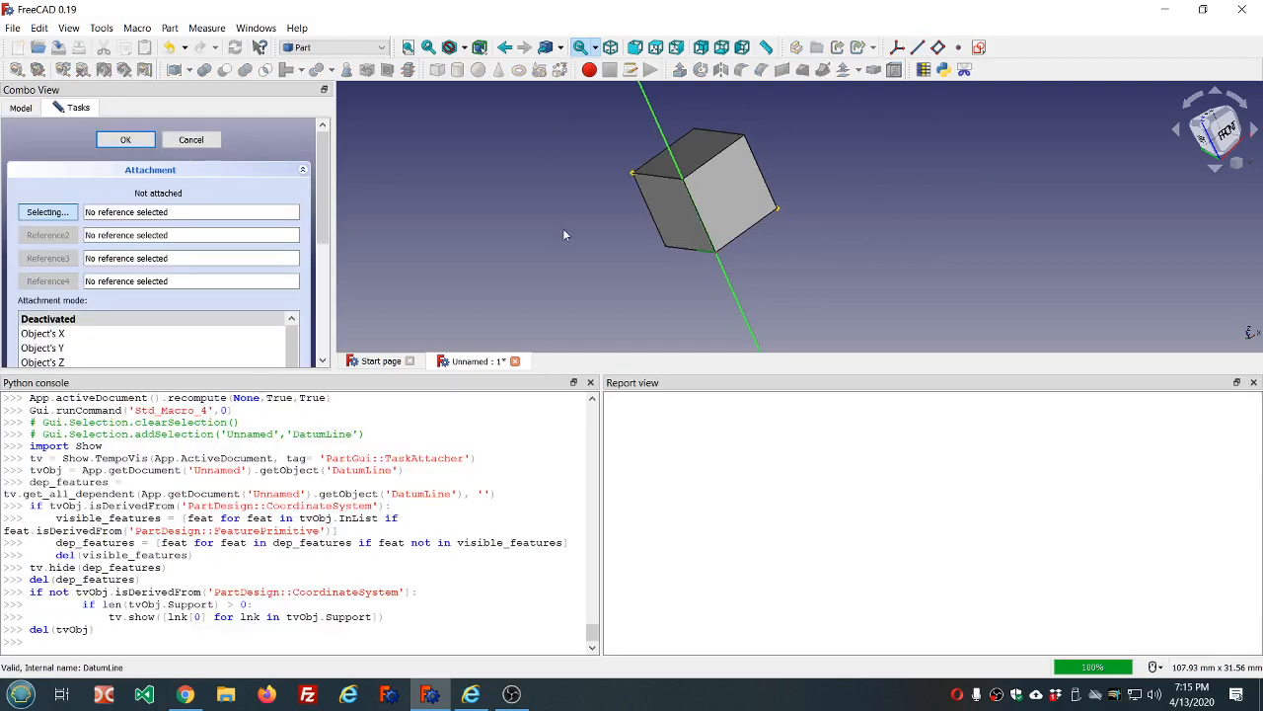
left_click(633, 176)
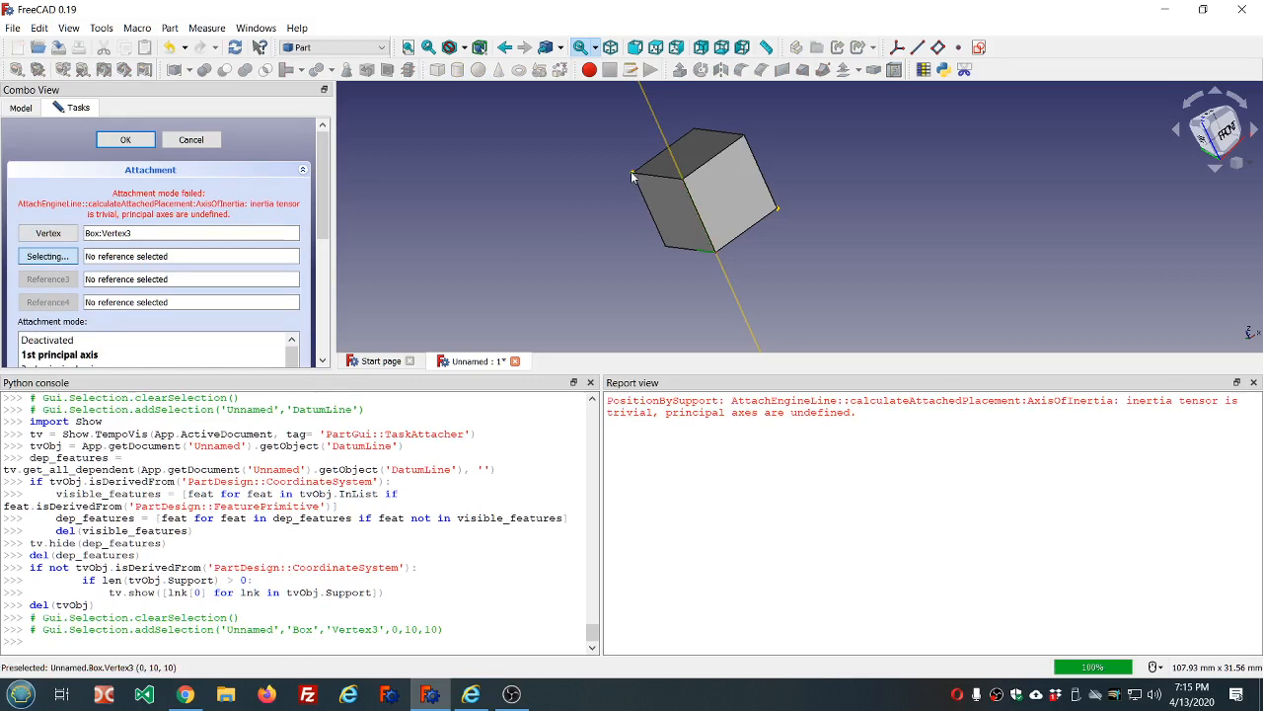
Step: Hide the cube while the attachment stays open and restart picking the datum line's first reference
left_click(20, 108)
left_click(65, 194)
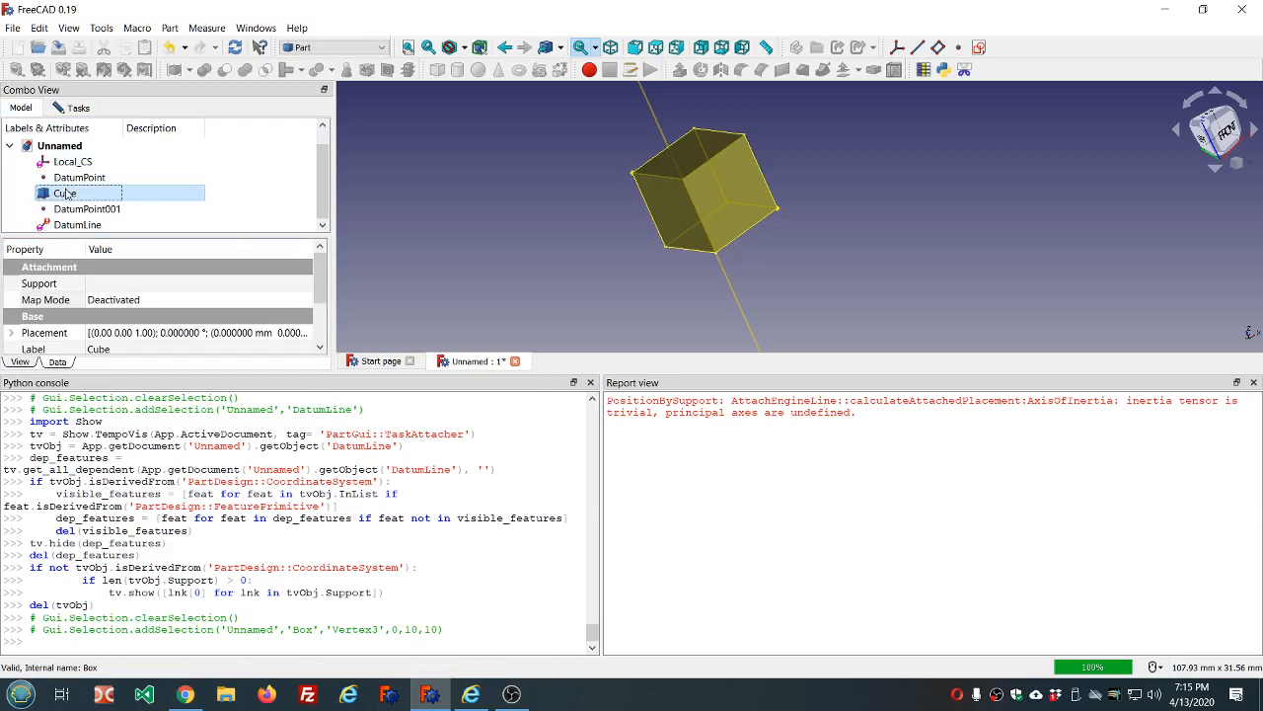
key("space")
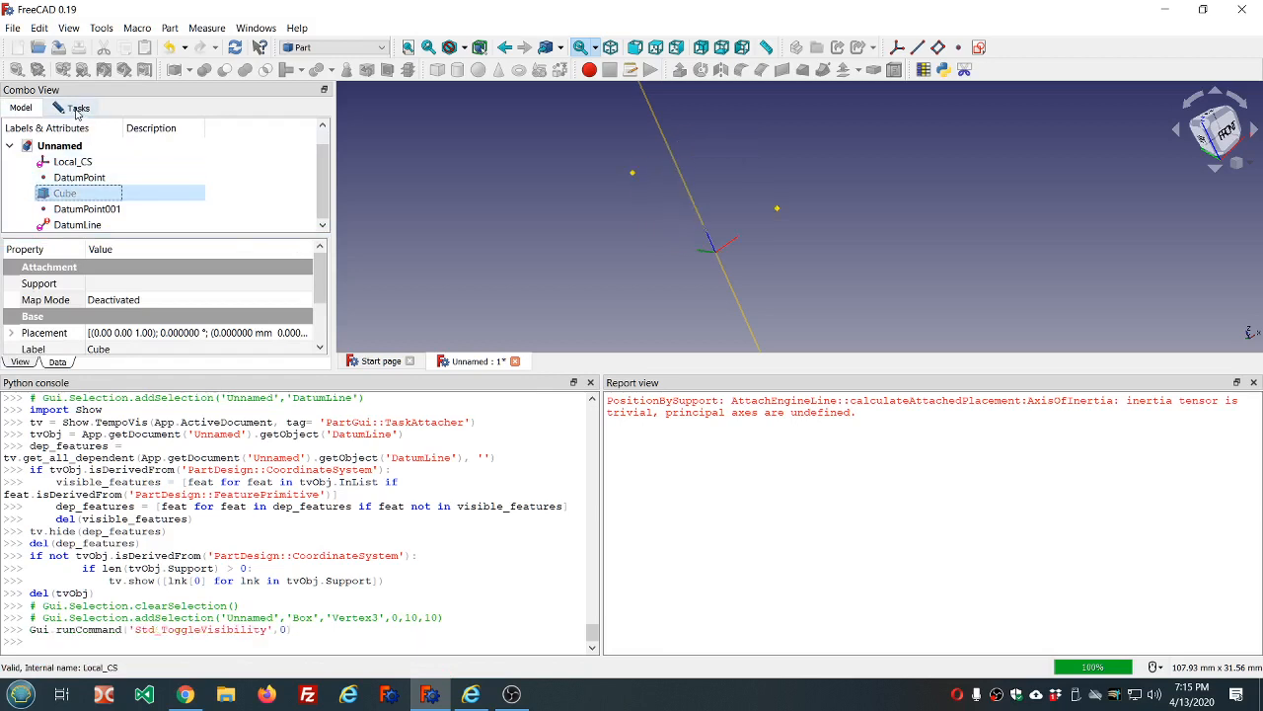
left_click(77, 108)
left_click(59, 237)
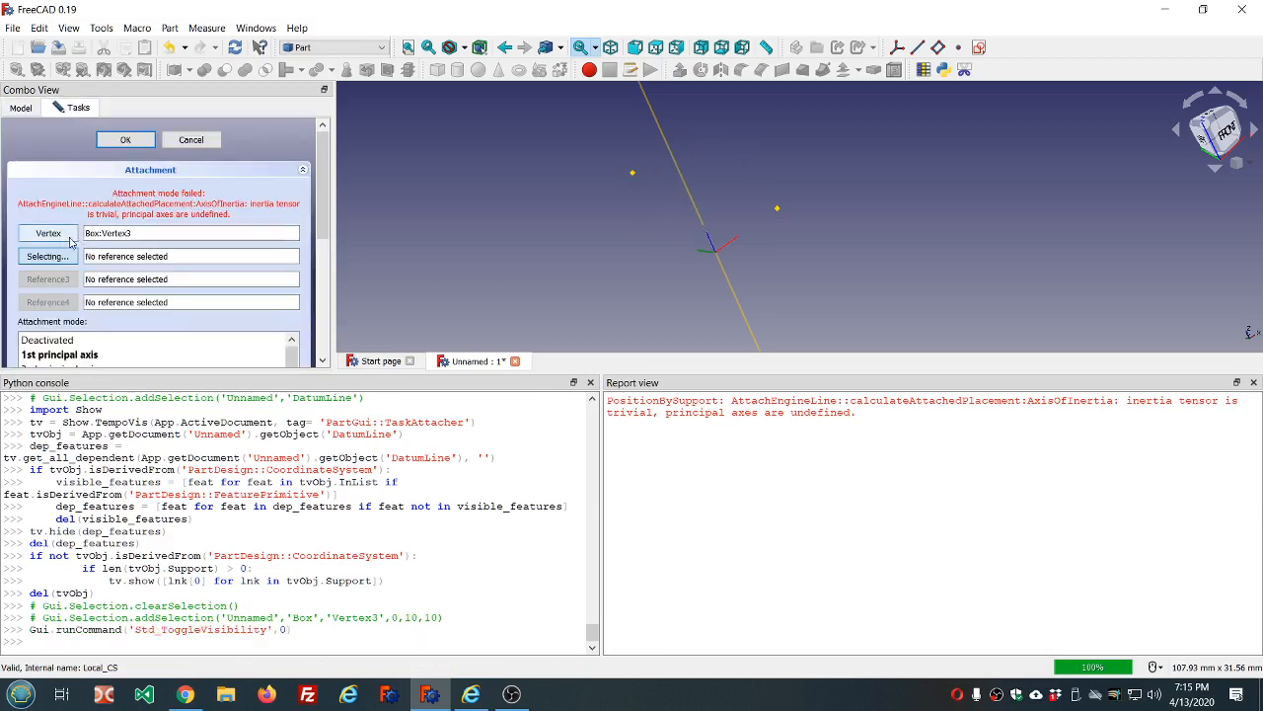
Step: Attach the datum line to DatumPoint001 and DatumPoint with the Through two points mode, and clear the report view
left_click(634, 175)
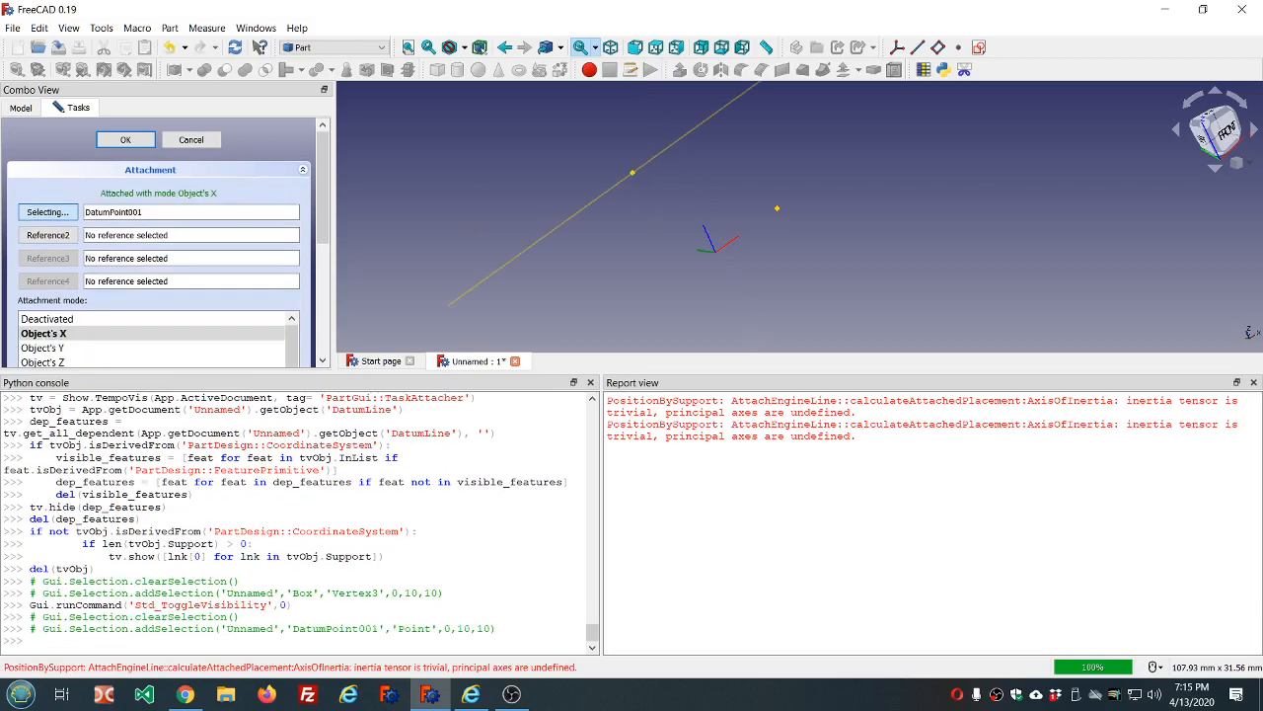
left_click(777, 209)
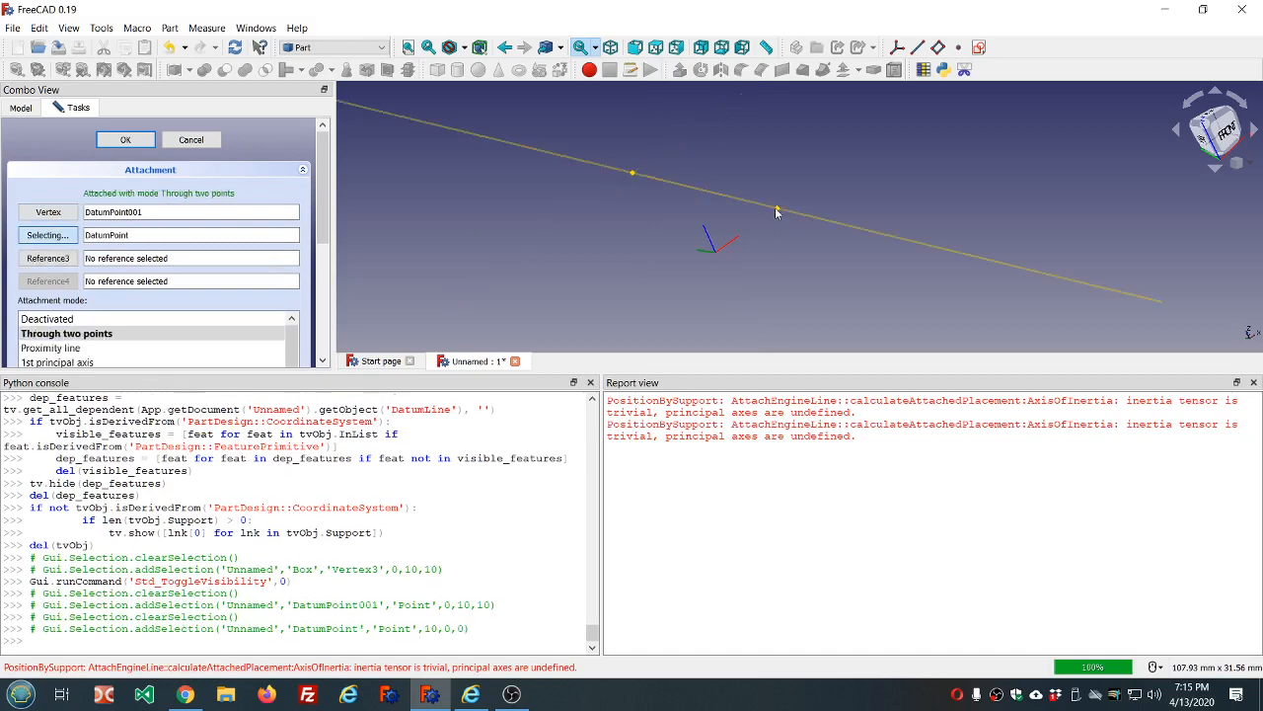
right_click(770, 468)
left_click(790, 538)
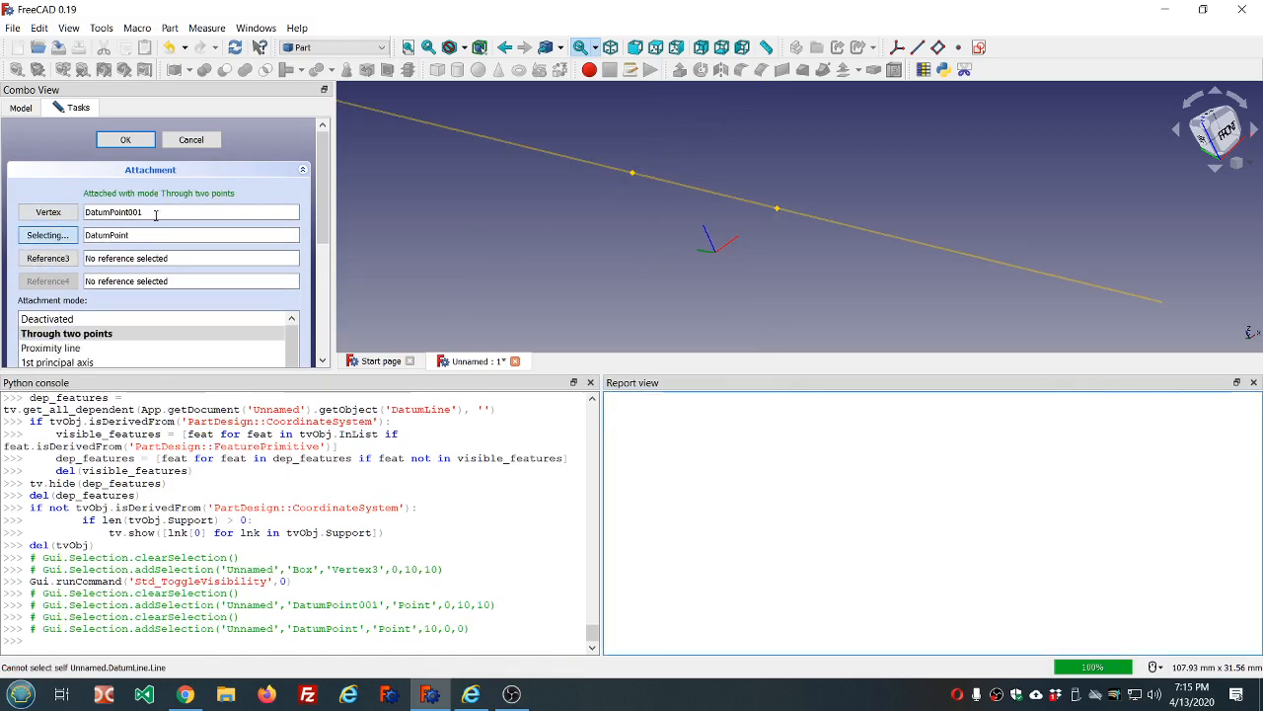
left_click(125, 139)
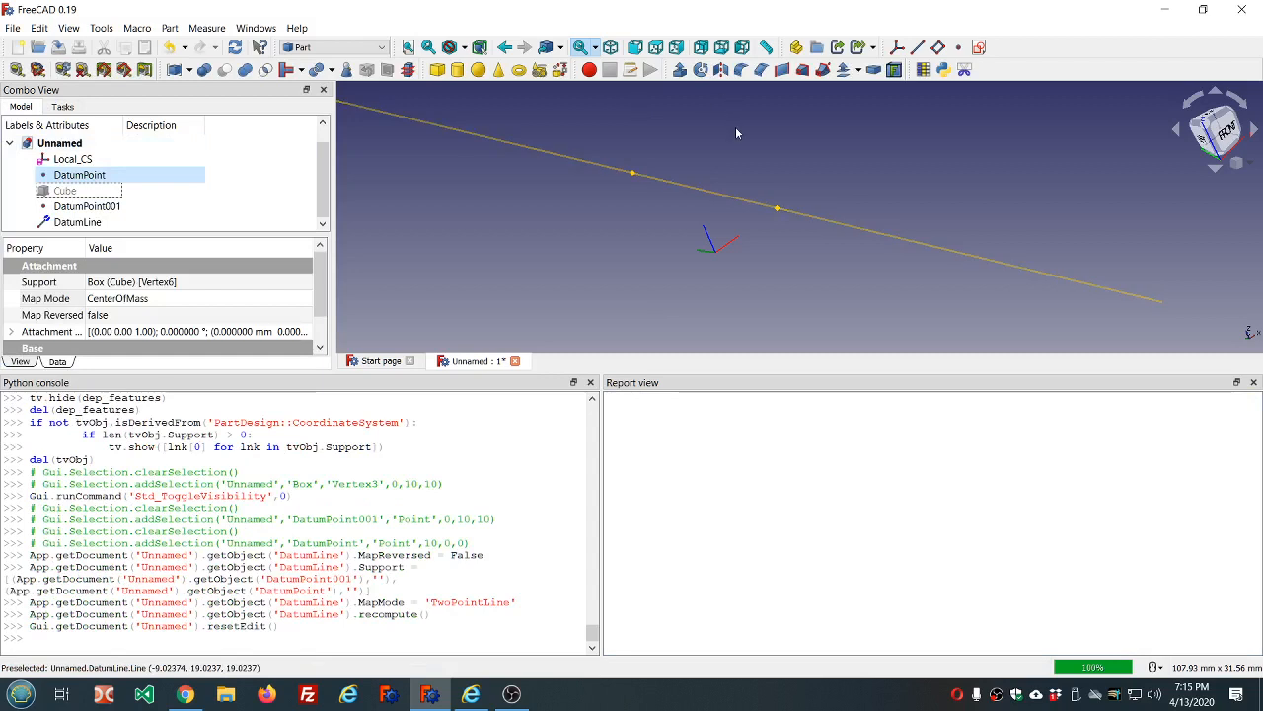
Step: Make the cube visible again and clear the selection
middle_click_drag(736, 128, 738, 148)
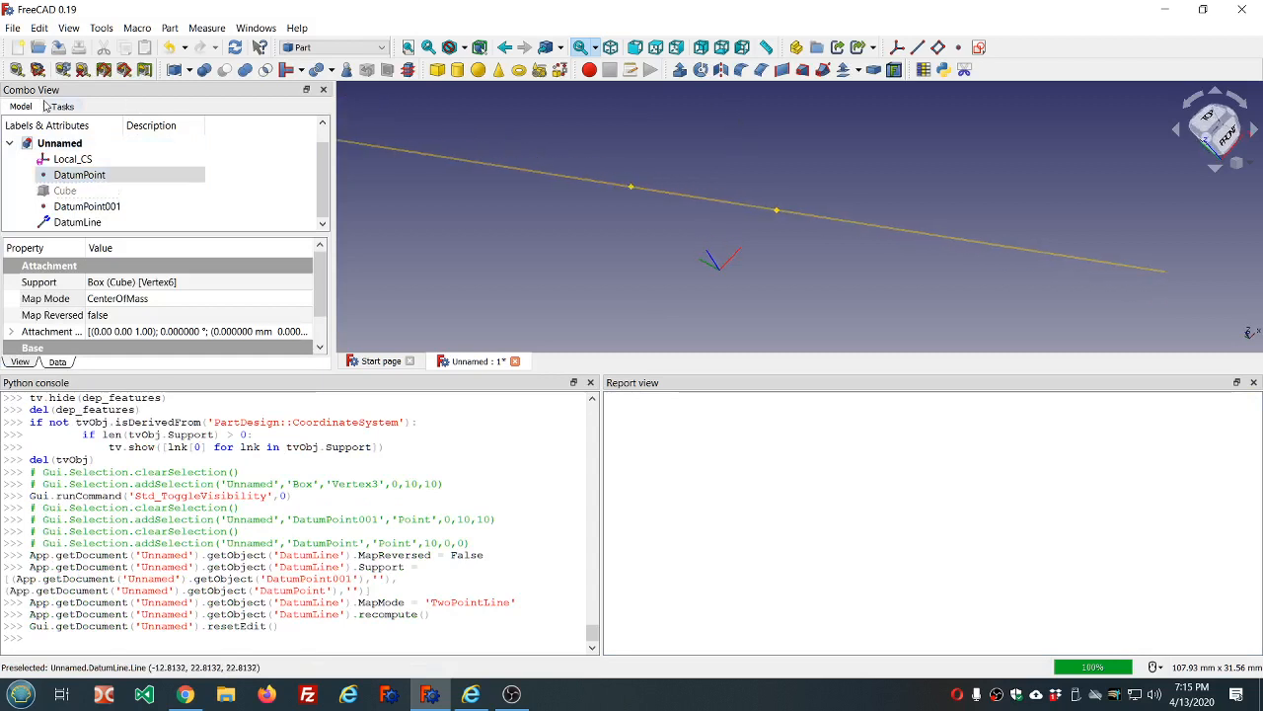
left_click(78, 193)
key("space")
left_click(978, 105)
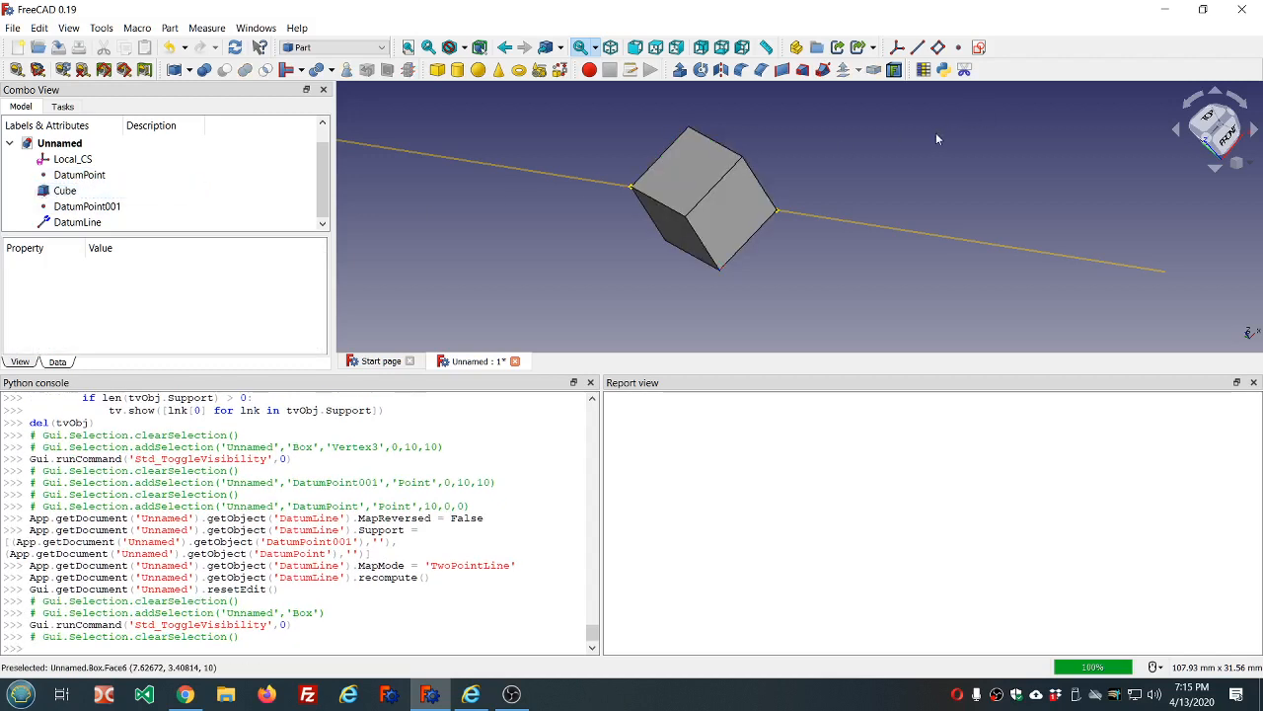
Step: Create a datum plane in the document with the datum plane macro
middle_click_drag(936, 132, 996, 123)
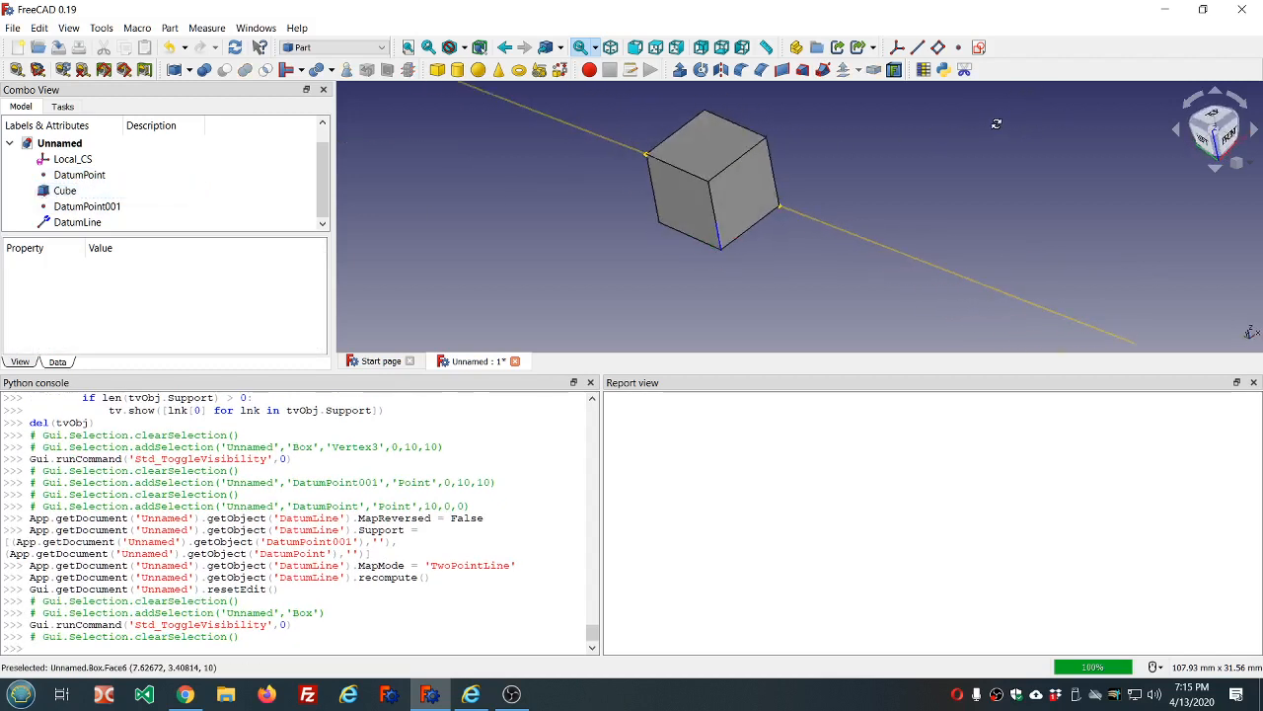
left_click(938, 48)
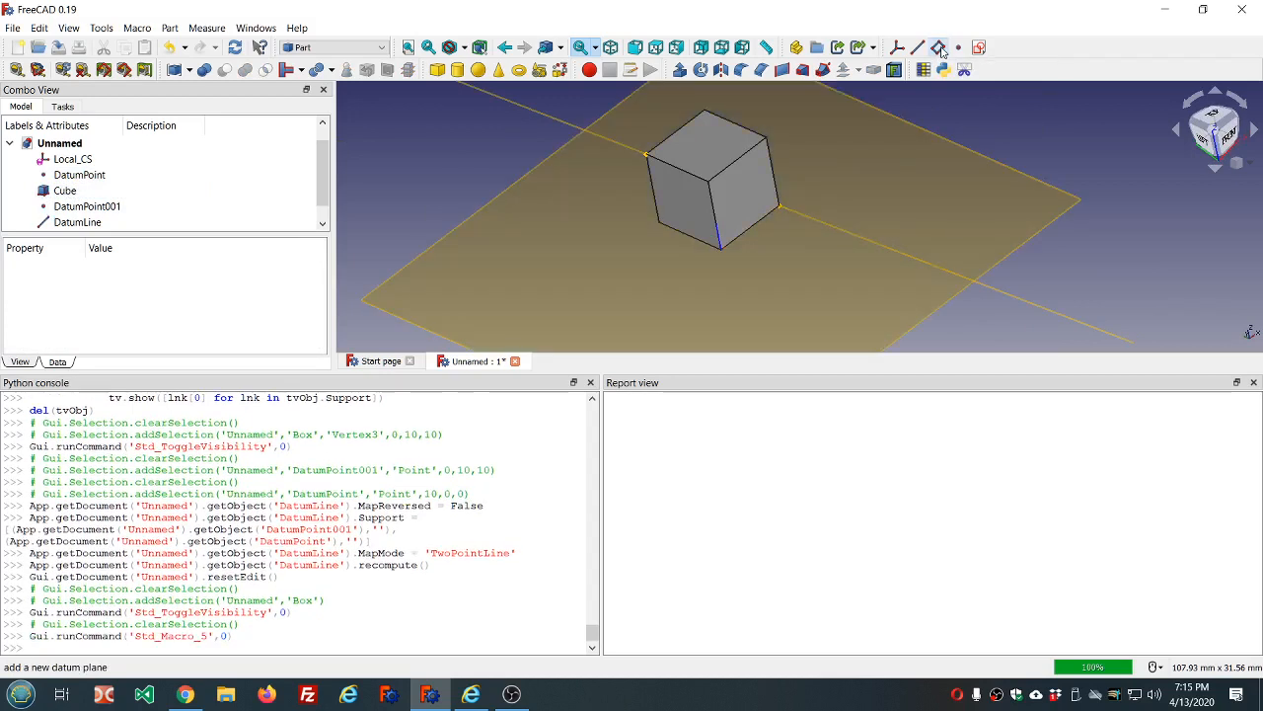
middle_click_drag(891, 254, 918, 225)
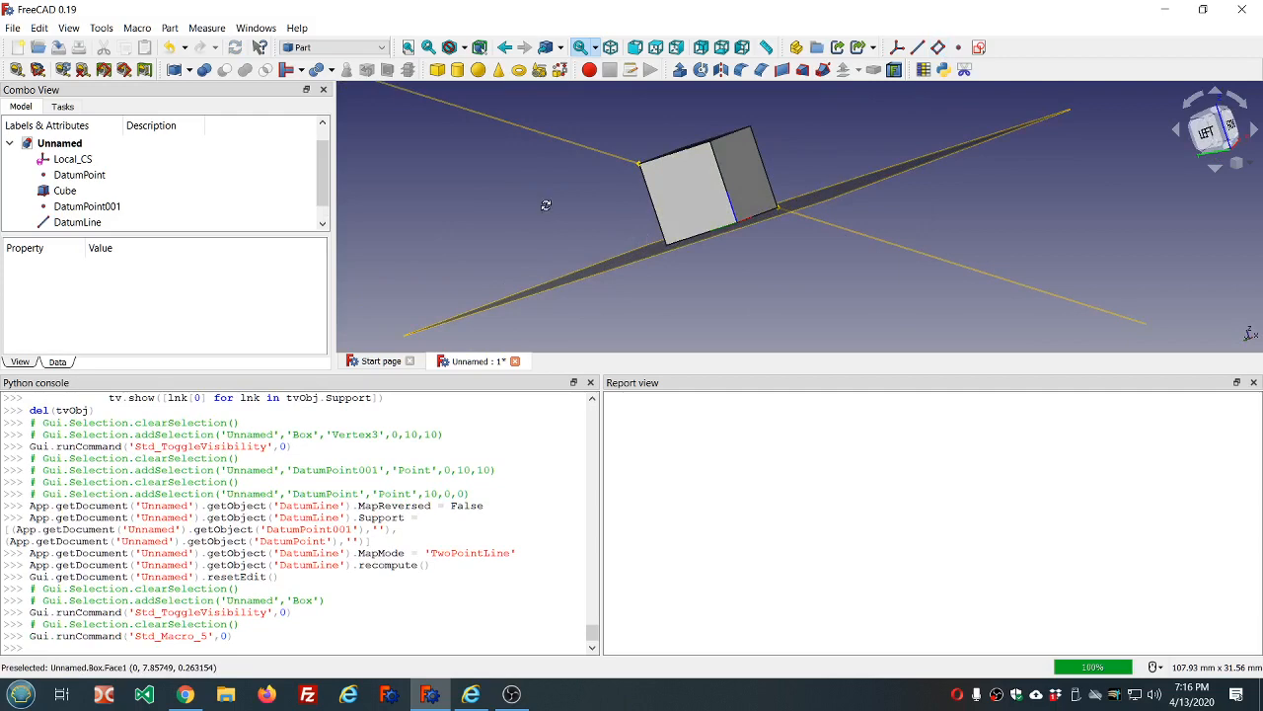
Step: Enlarge the 3D view area, open the datum plane's attachment settings and pick the datum line as its first reference
middle_click_drag(550, 206, 804, 161)
middle_click_drag(894, 125, 900, 145)
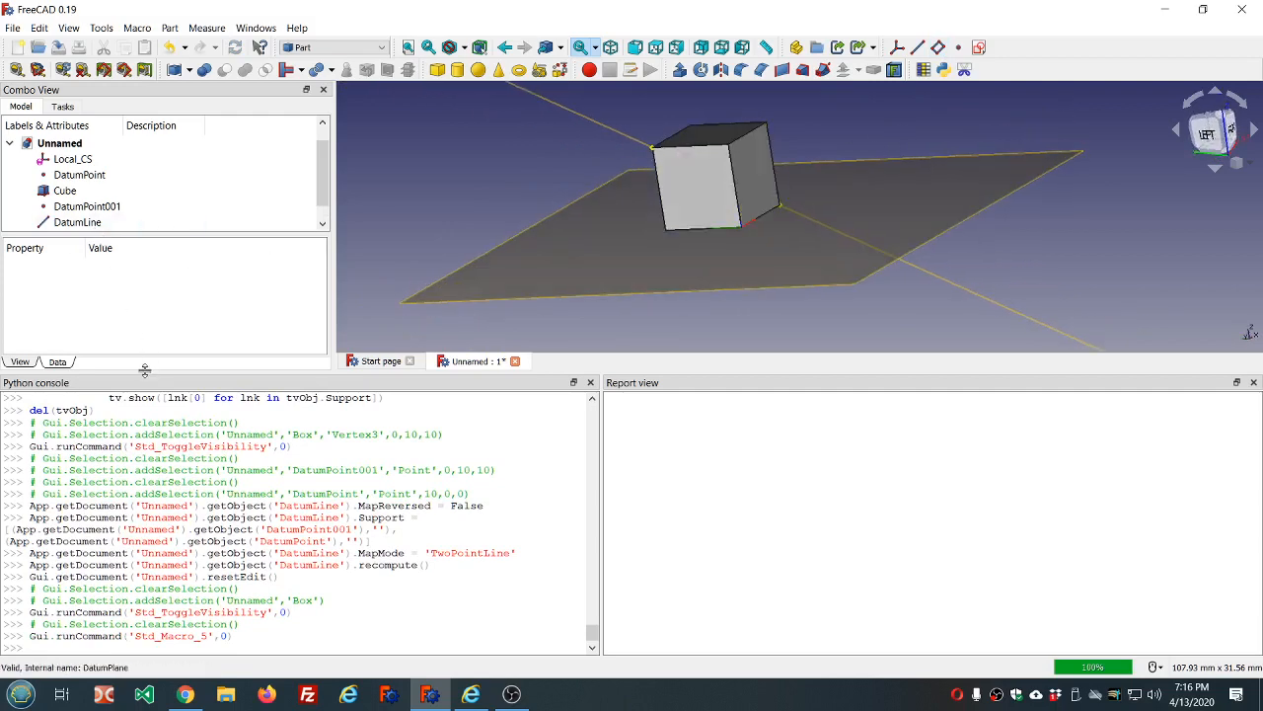
left_click_drag(144, 370, 141, 489)
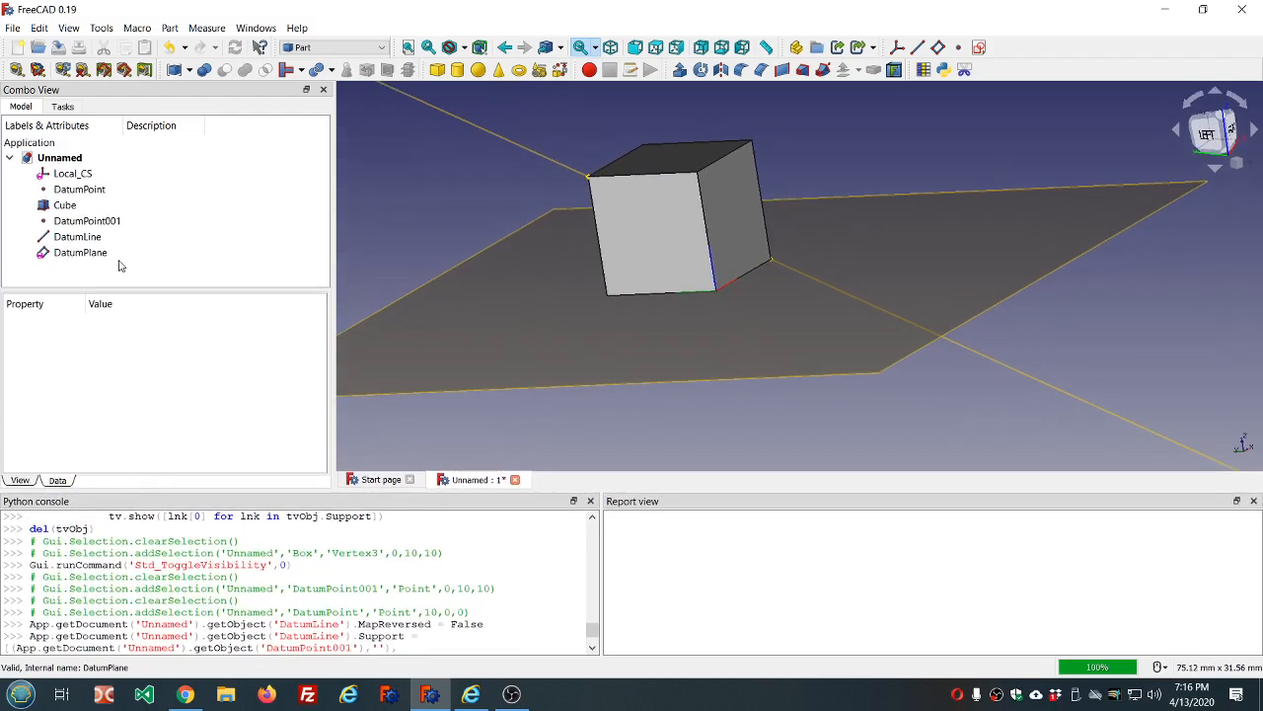
left_click(72, 254)
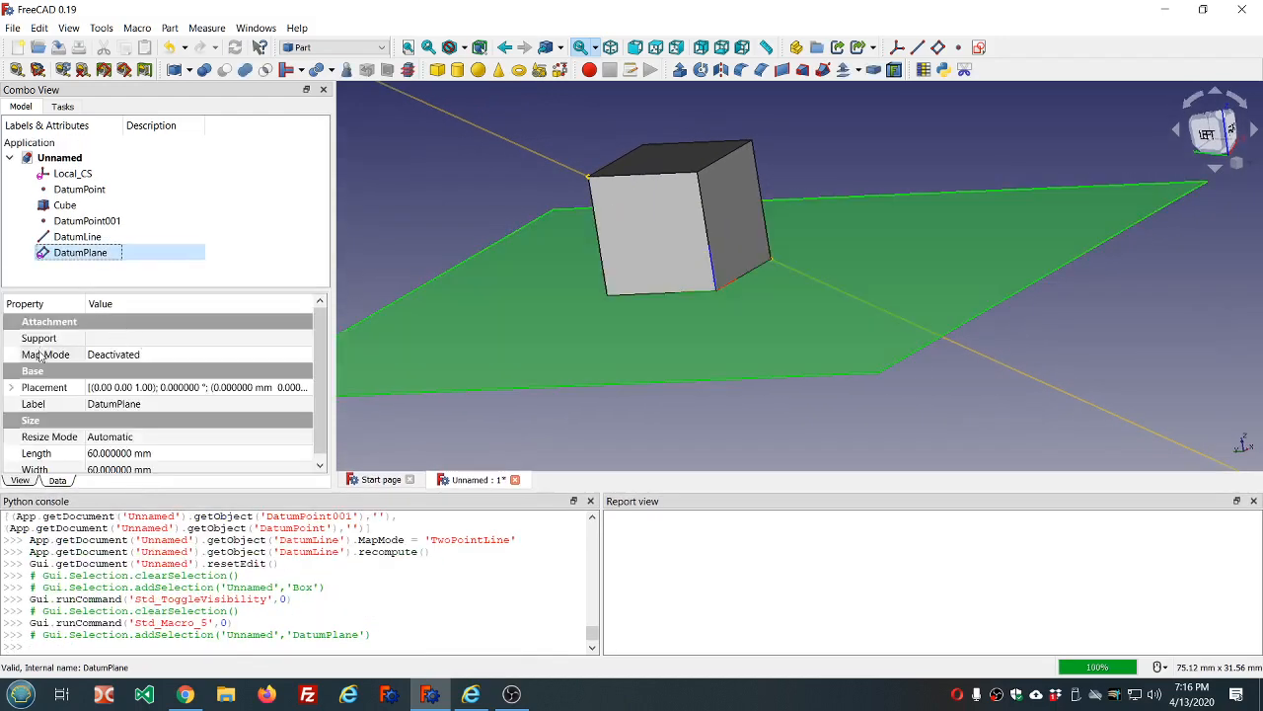
left_click(165, 361)
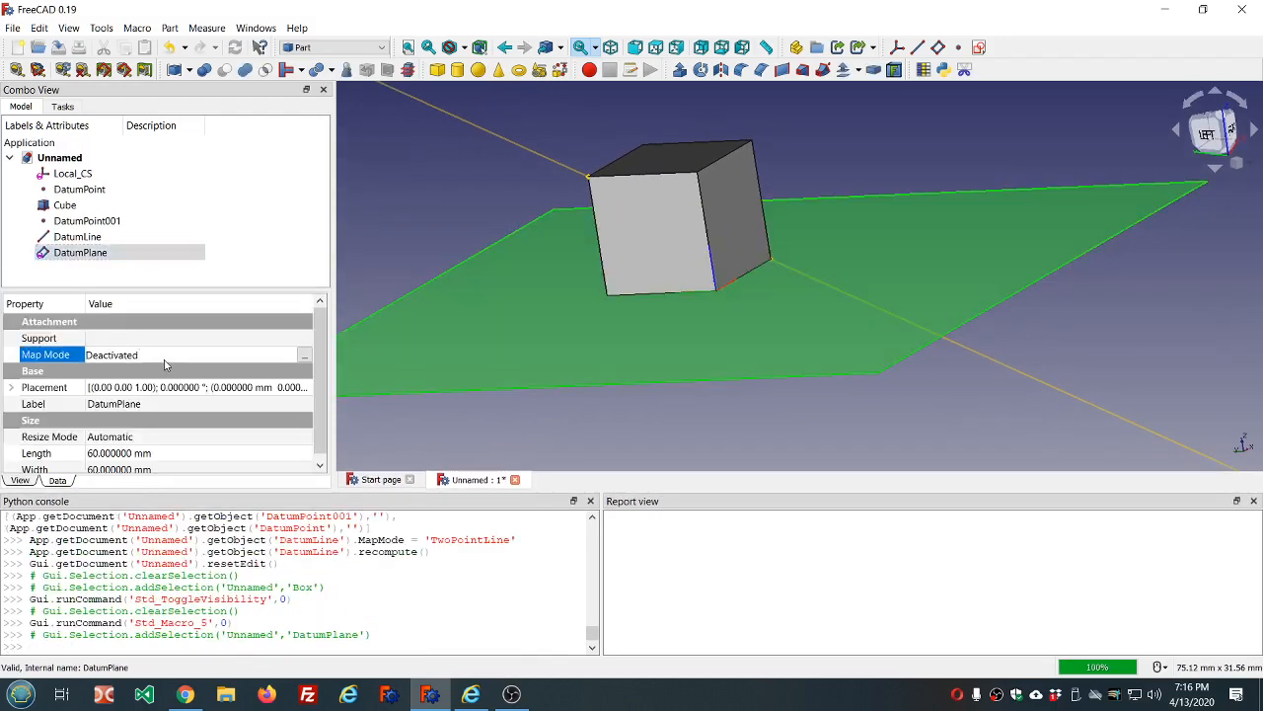
left_click(304, 354)
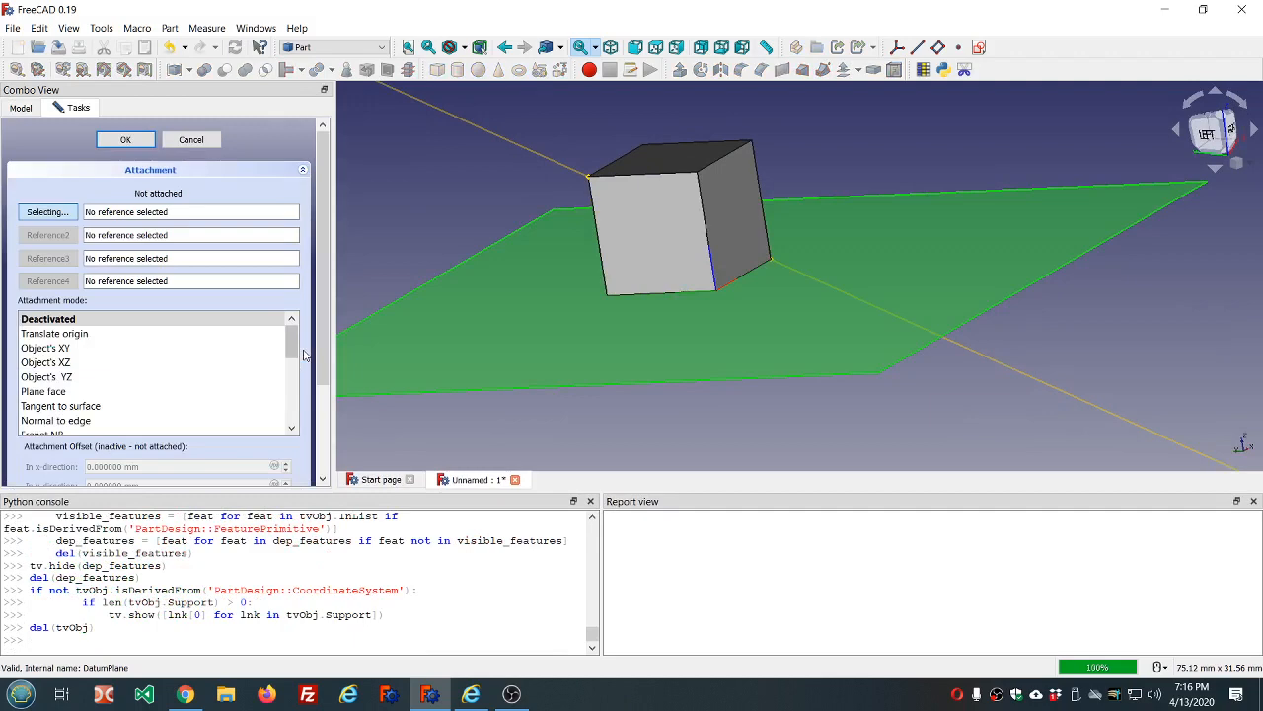
left_click(522, 144)
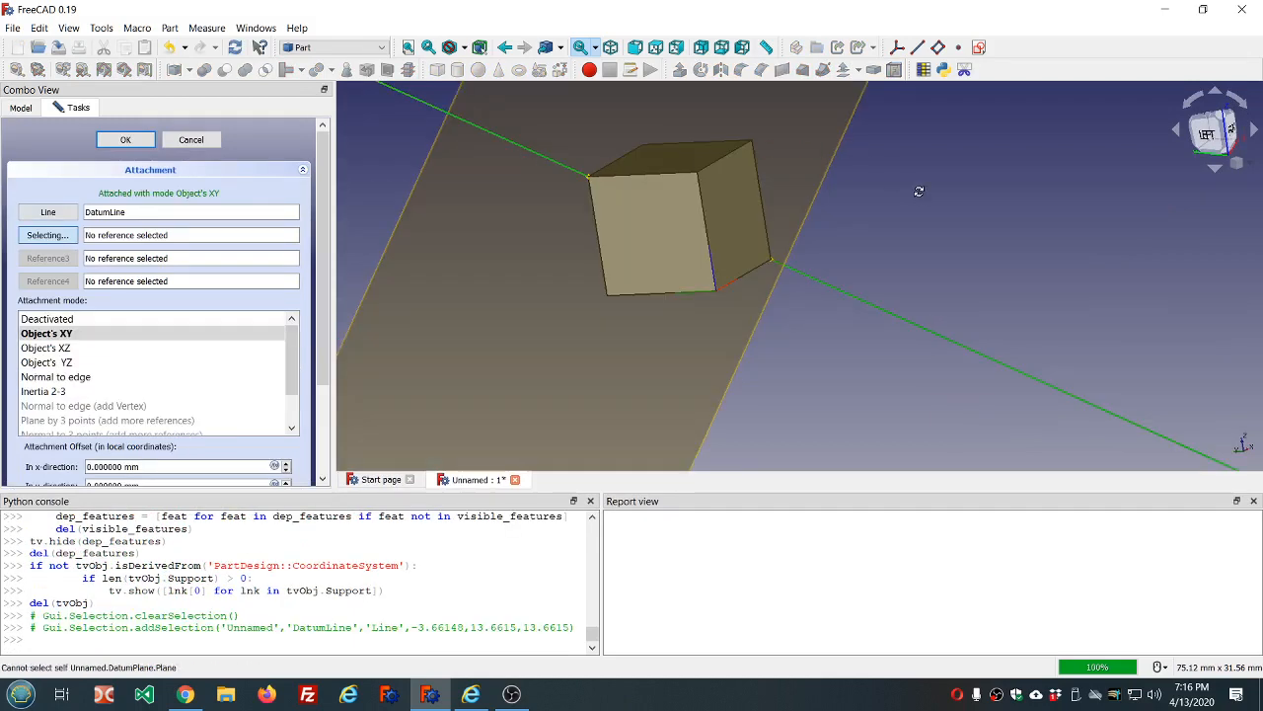
Step: Try the Object's XZ, Object's YZ, Object's XY and Normal to edge attachment modes on the datum plane
middle_click_drag(918, 191, 866, 79)
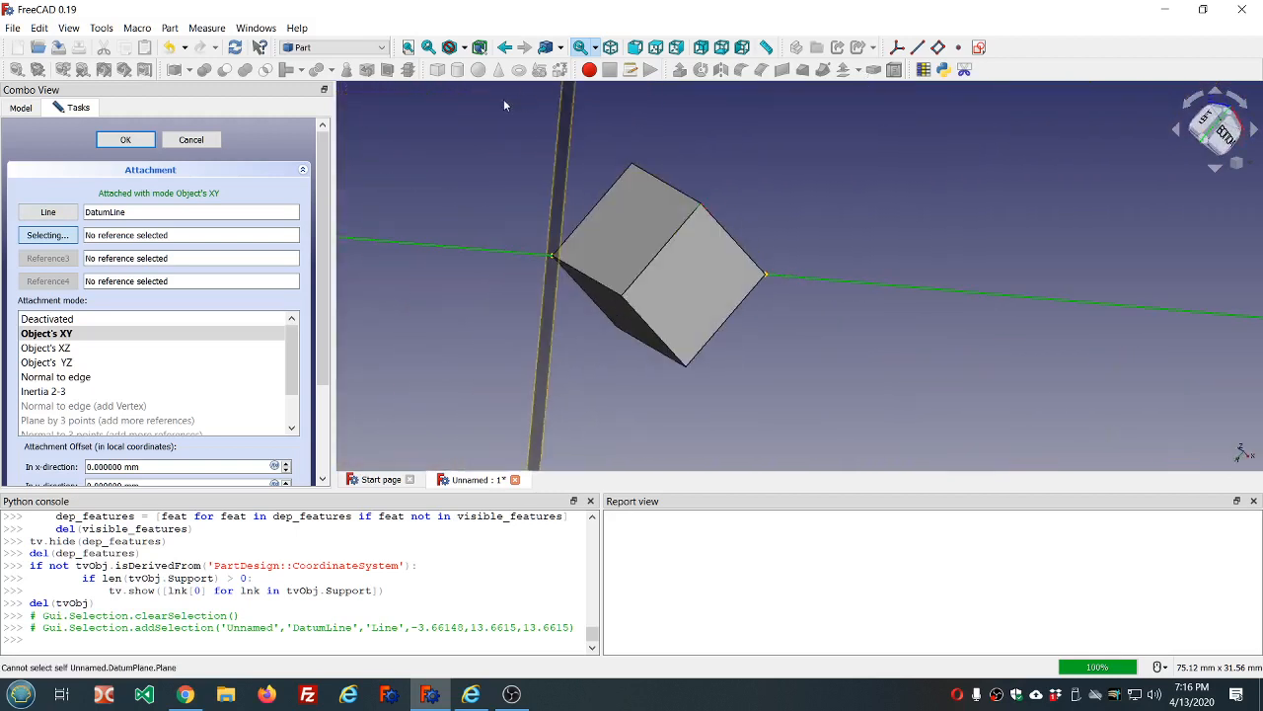
left_click(56, 348)
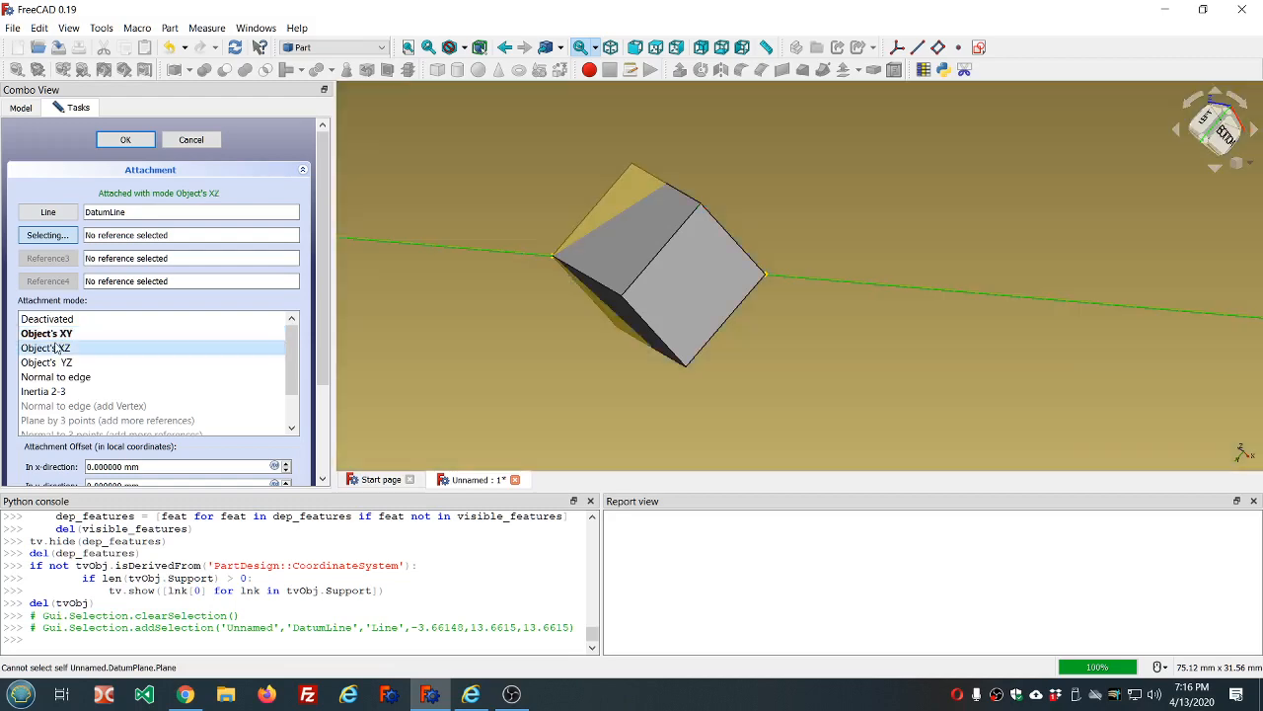
middle_click_drag(909, 378, 886, 239)
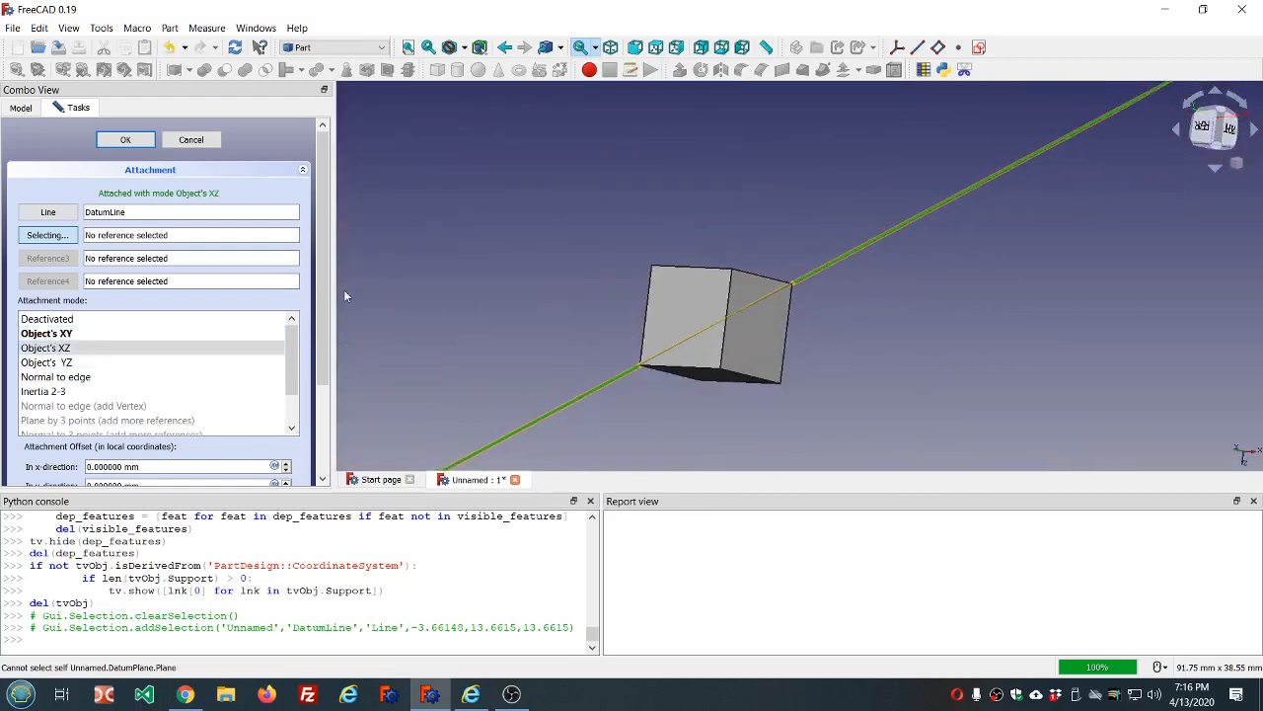
left_click(117, 361)
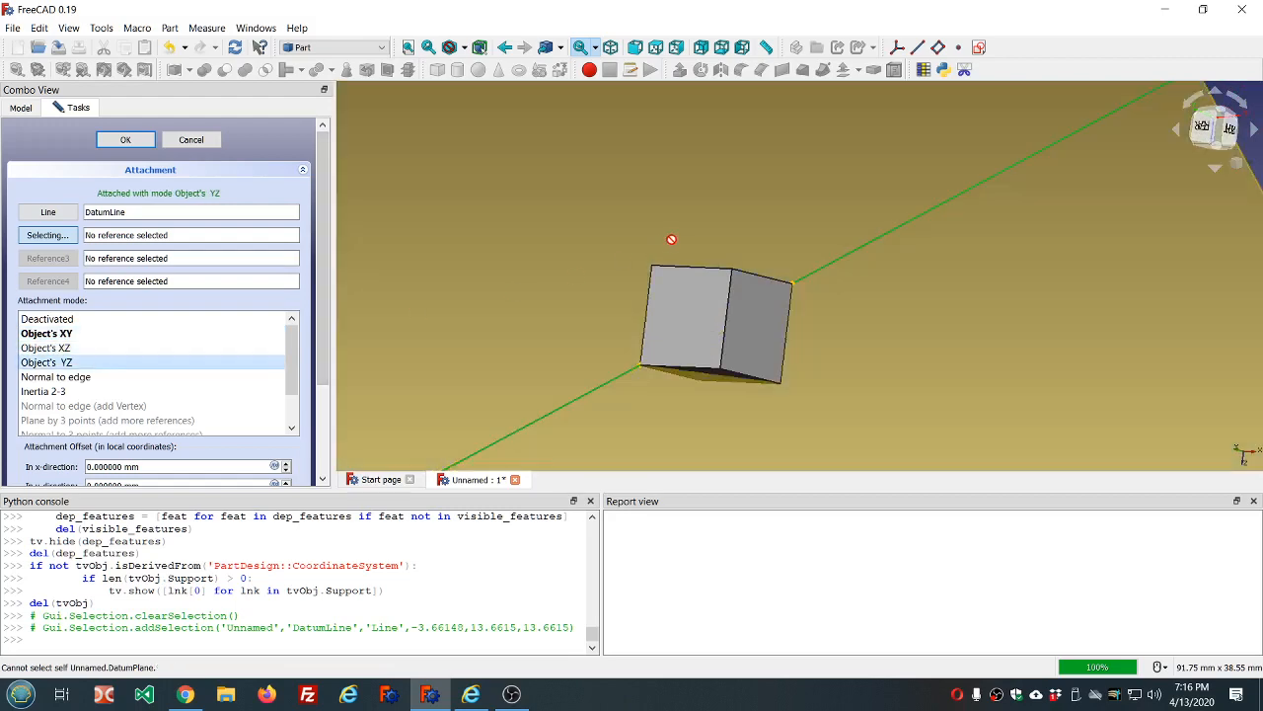
middle_click_drag(668, 240, 666, 121)
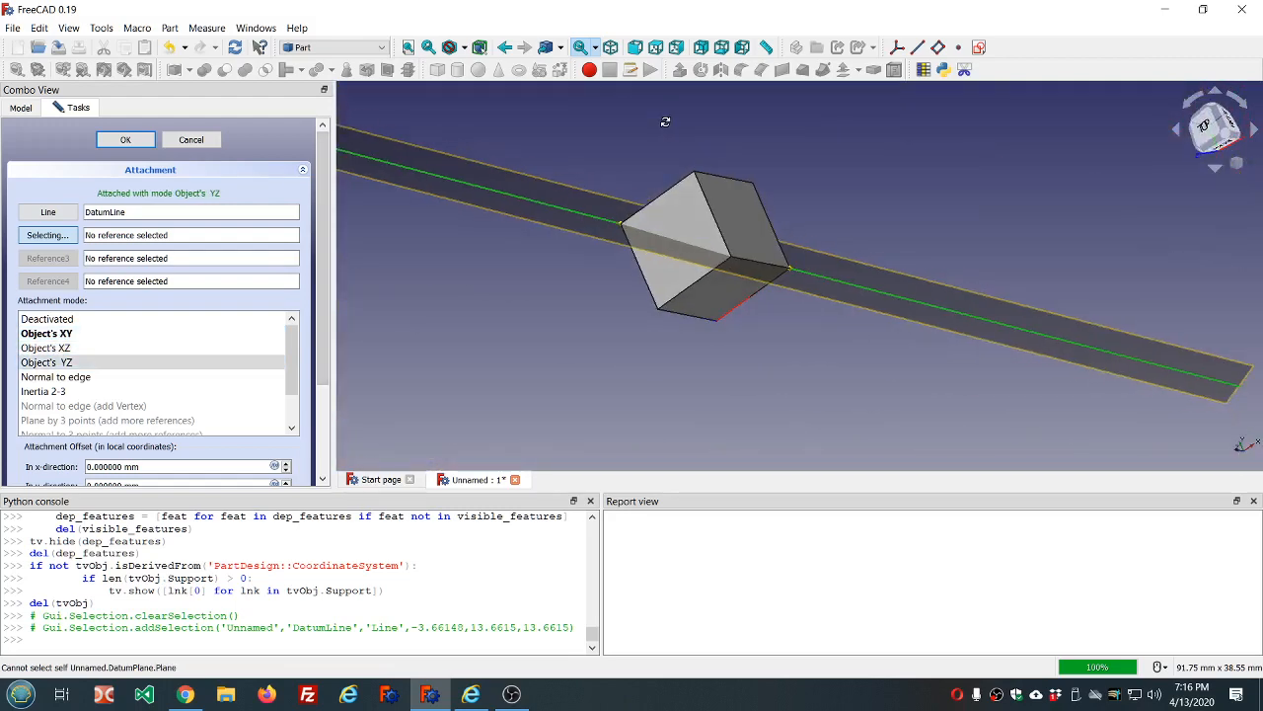
left_click(65, 334)
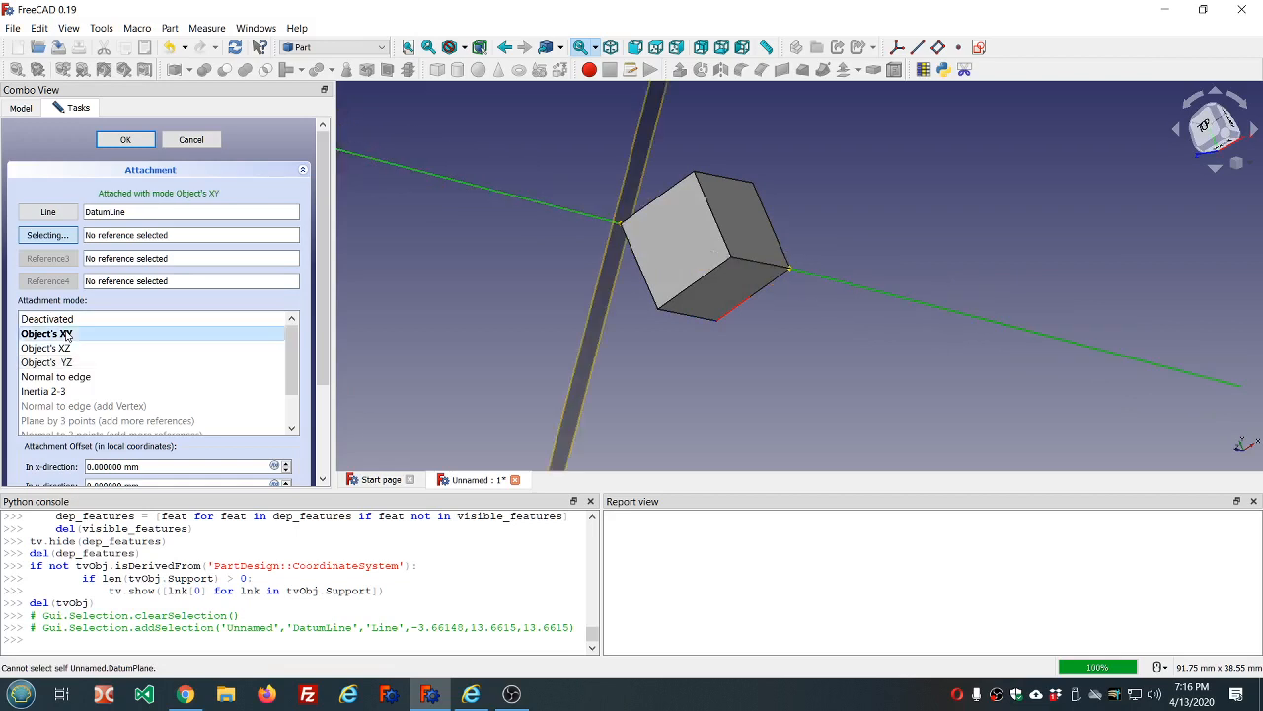
left_click(74, 348)
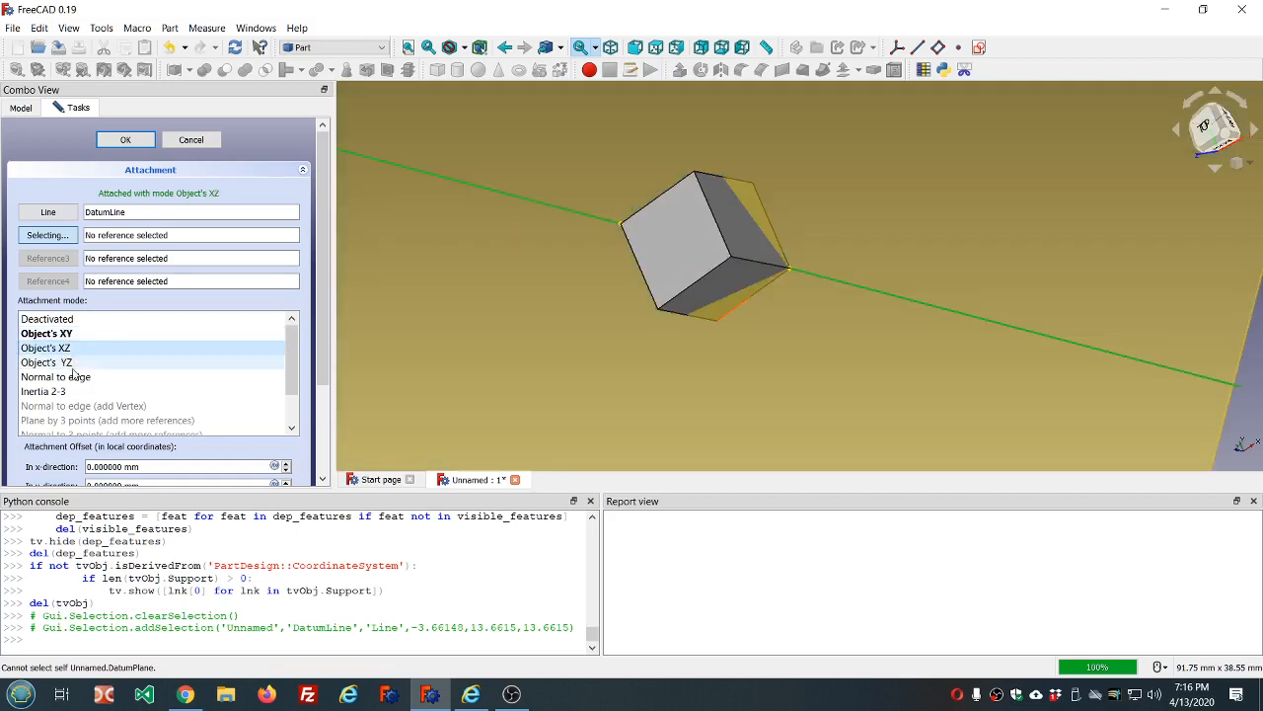
left_click(74, 377)
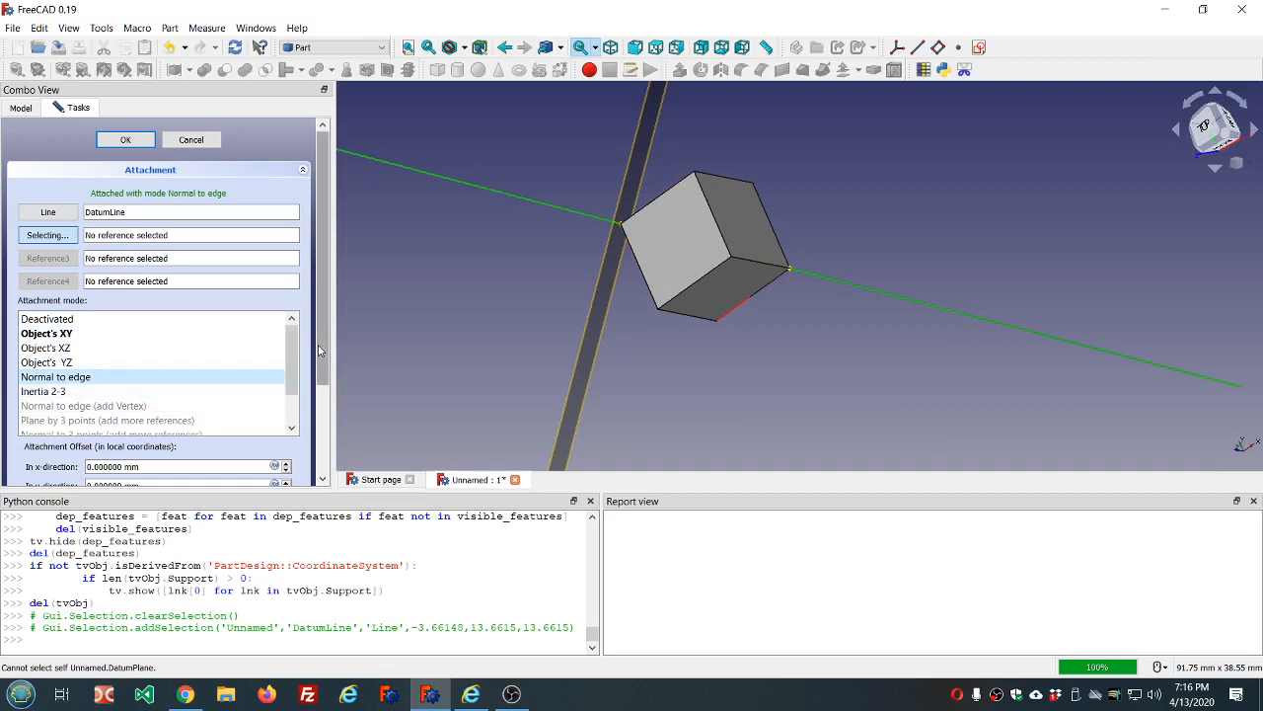
scroll(158, 380, "down", 2)
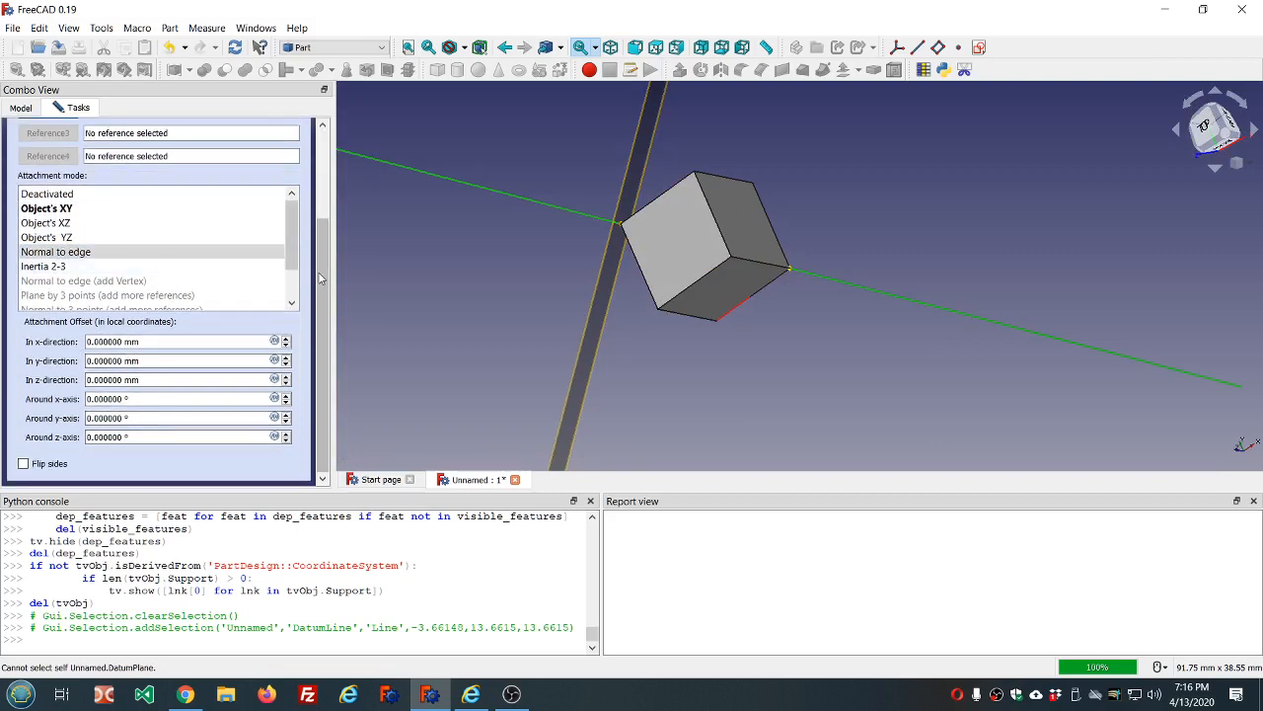
scroll(268, 258, "up", 1)
Step: Attach the datum plane to the datum line with the Object's XZ mode and accept the attachment
left_click(105, 285)
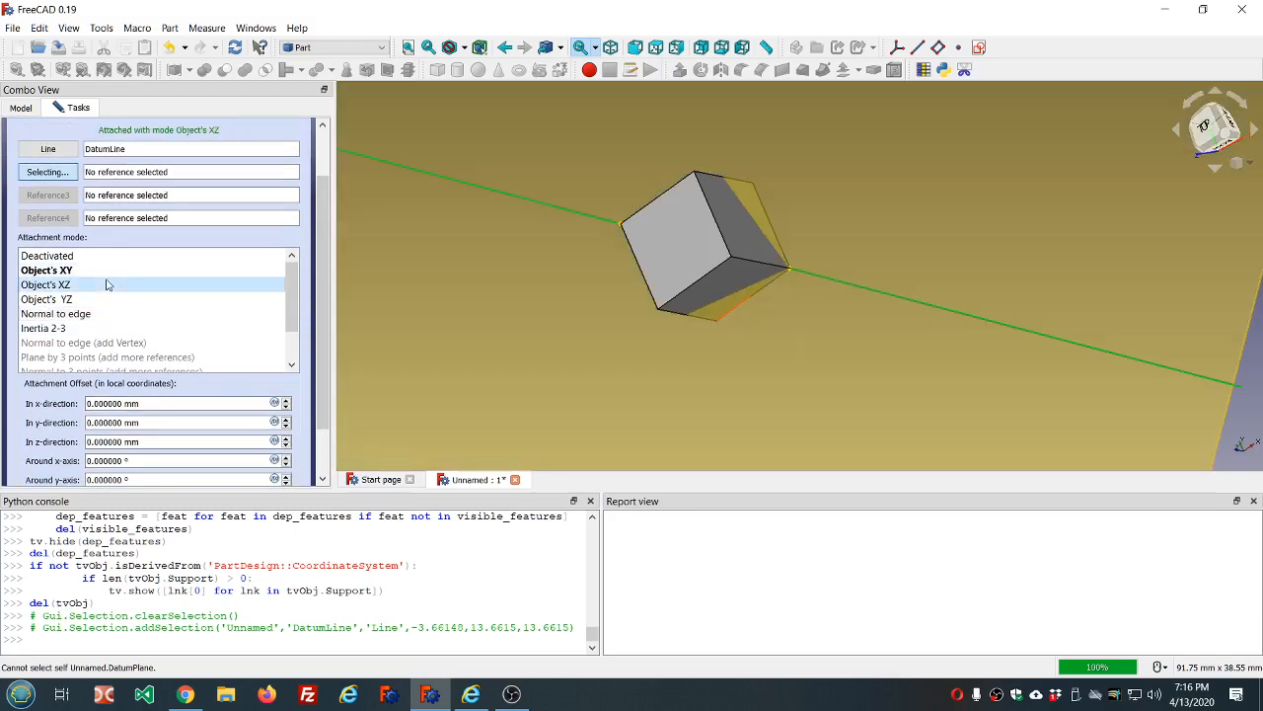
middle_click_drag(621, 237, 678, 153)
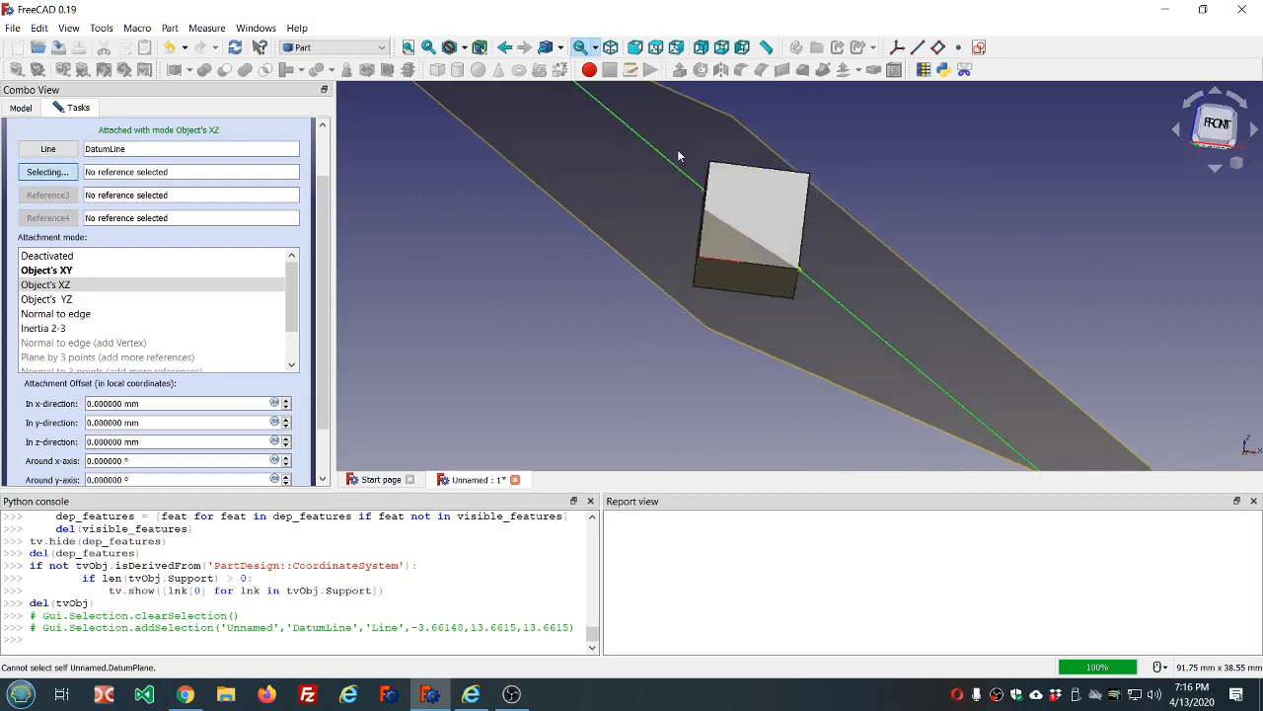
scroll(678, 154, "down", 4)
scroll(319, 286, "up", 1)
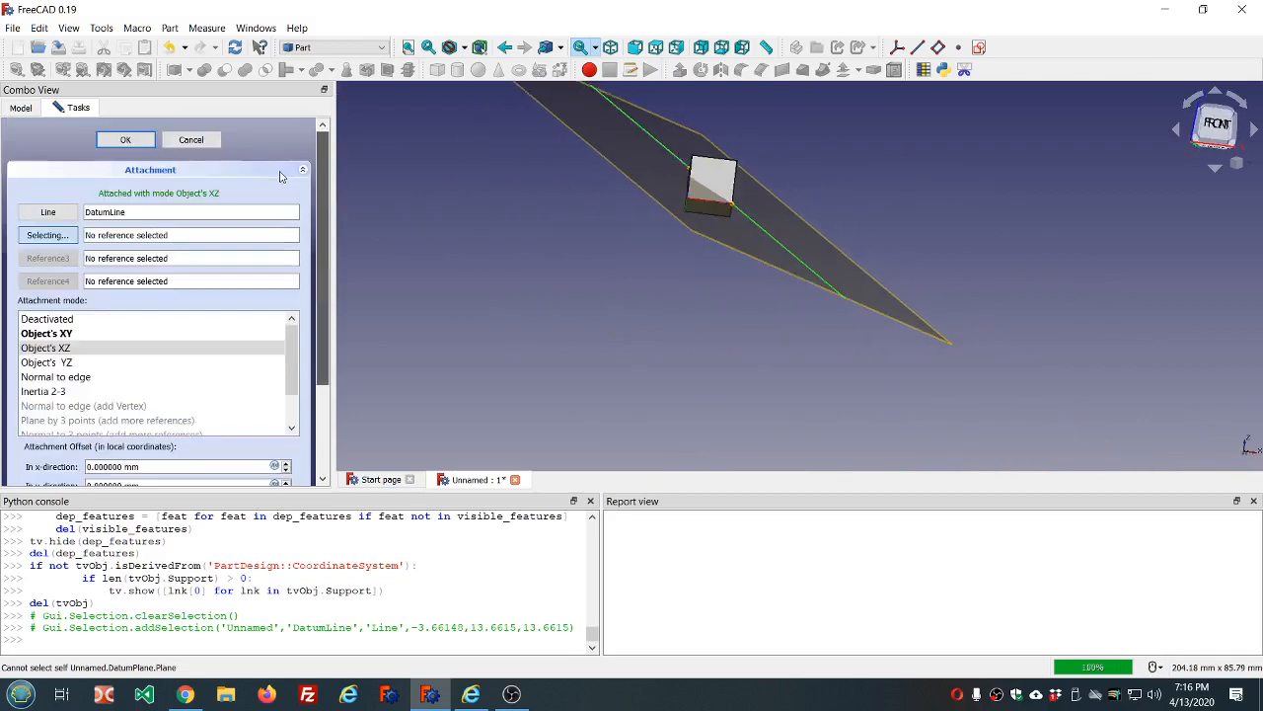
left_click(145, 146)
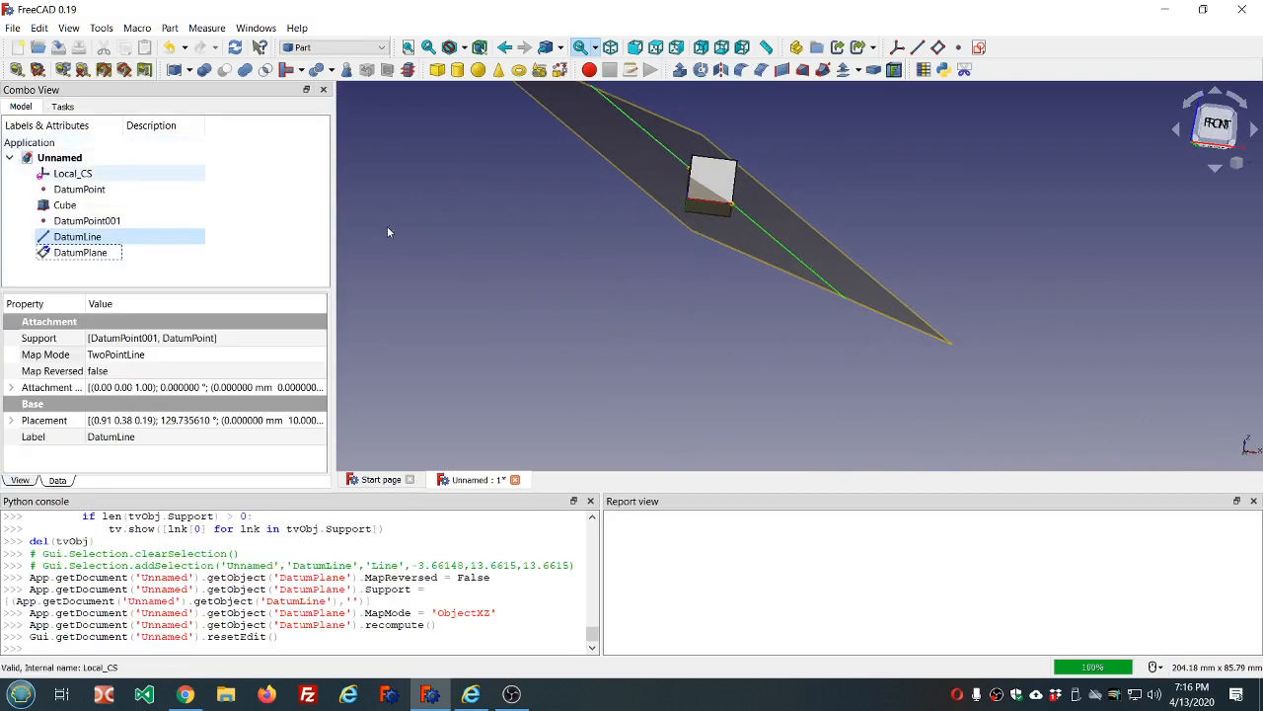
Step: Recompute the document with the whole datum plane in view
scroll(534, 247, "down", 5)
middle_click_drag(750, 165, 728, 195)
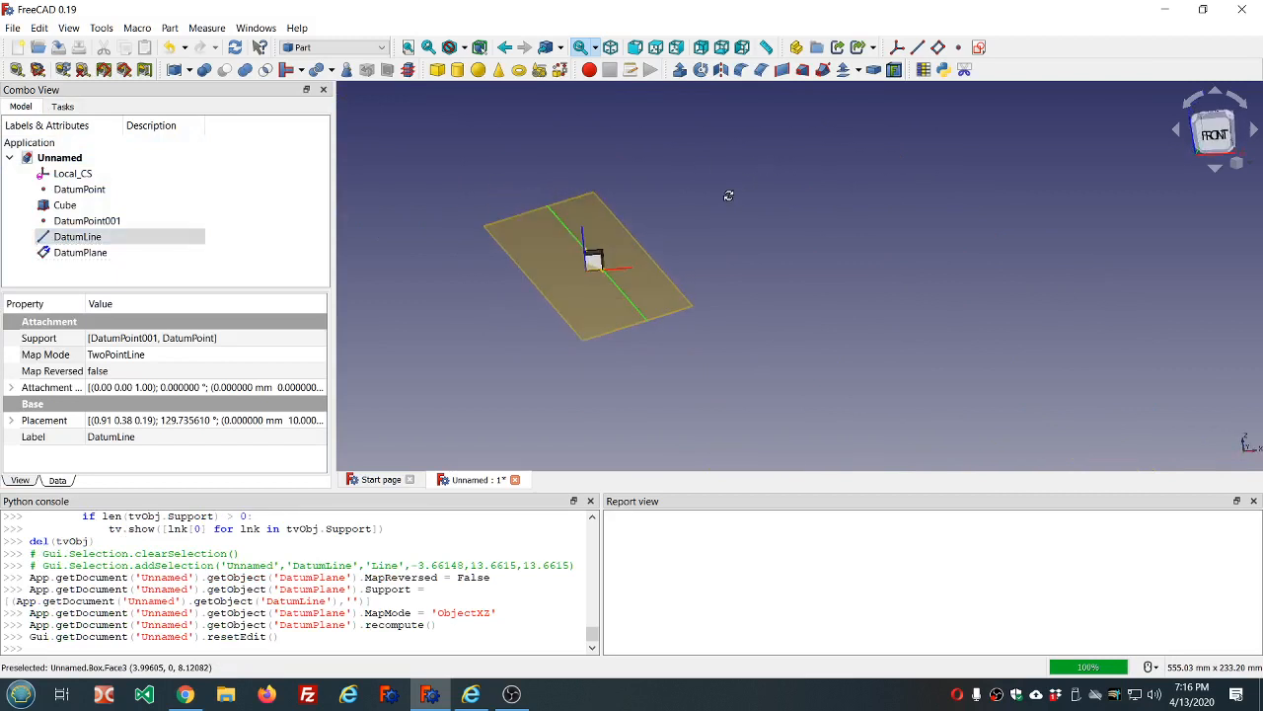
left_click(235, 47)
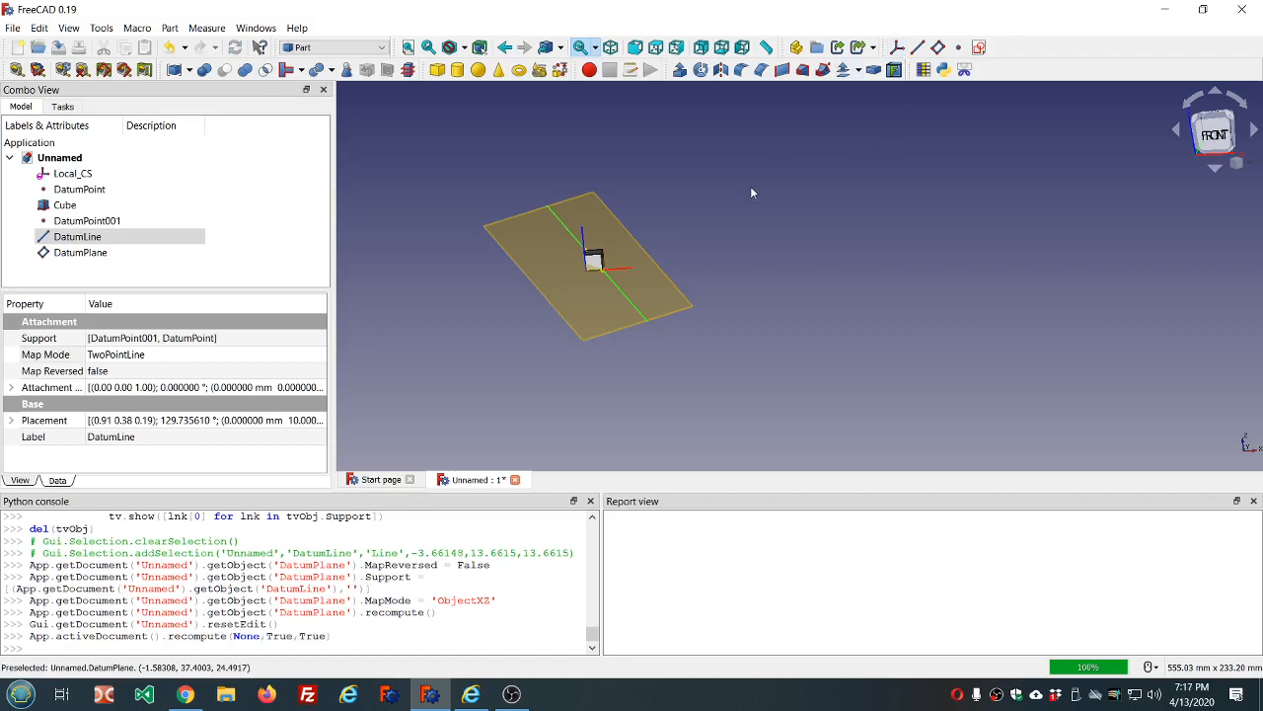
Step: Select the datum plane and try to create a sketch on it with the new sketch macro
scroll(641, 272, "up", 3)
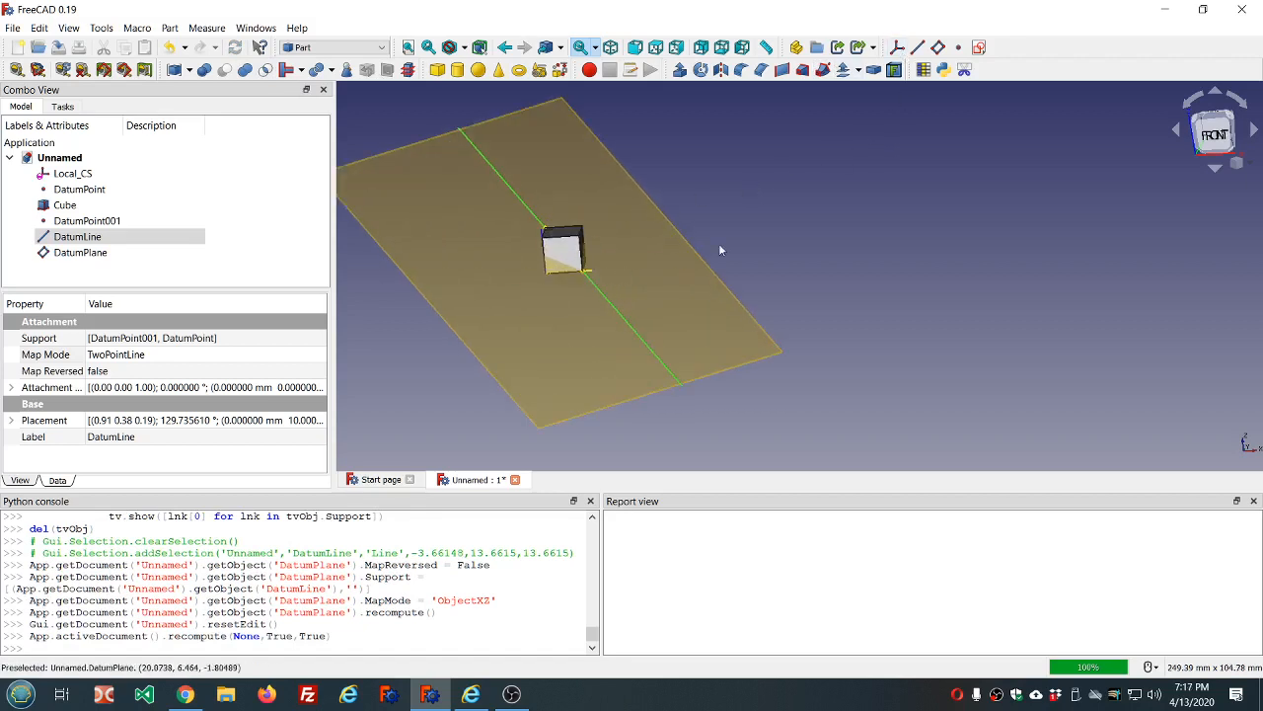
left_click(789, 228)
left_click(713, 335)
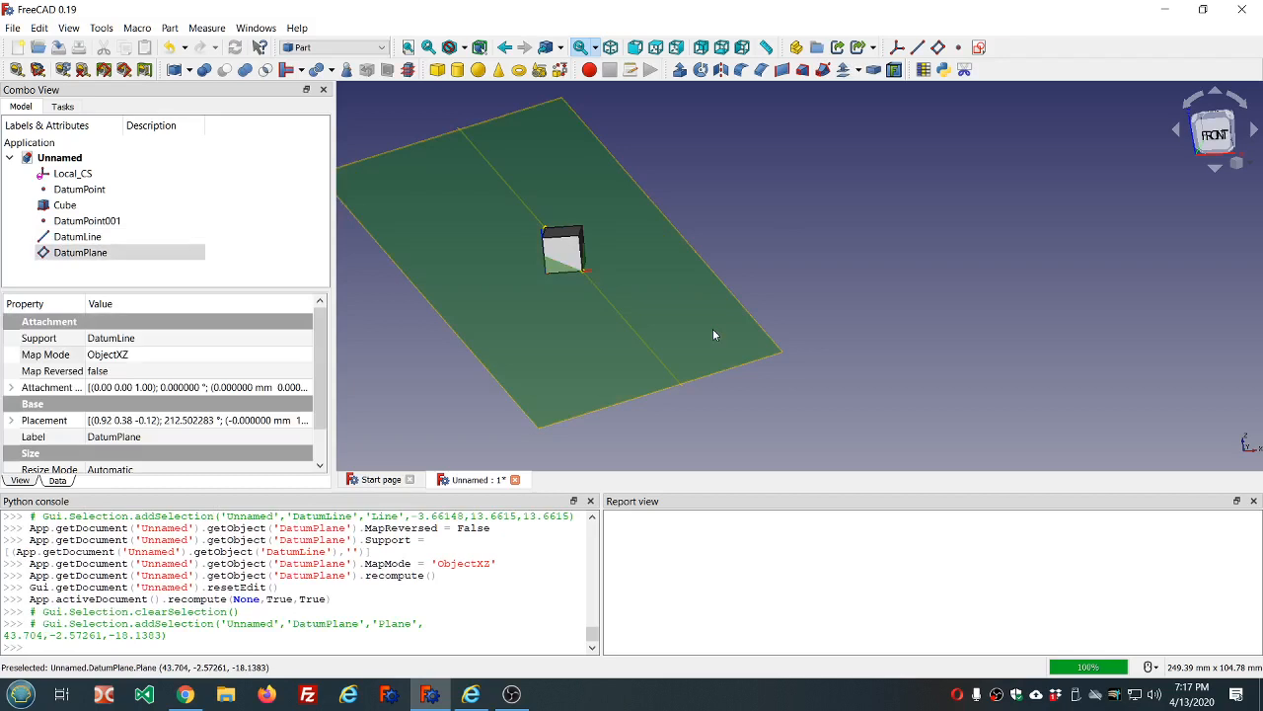
left_click(979, 47)
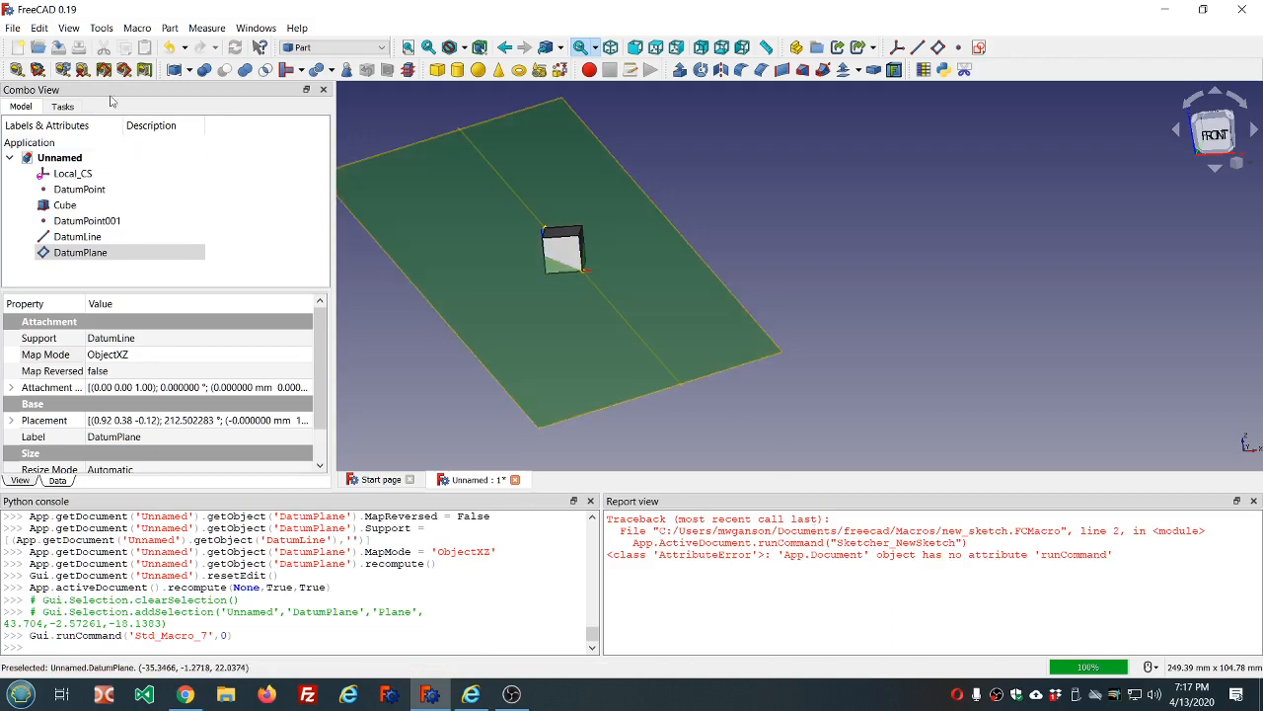
Step: Open the user macro new_sketch.FCMacro for editing
left_click(136, 29)
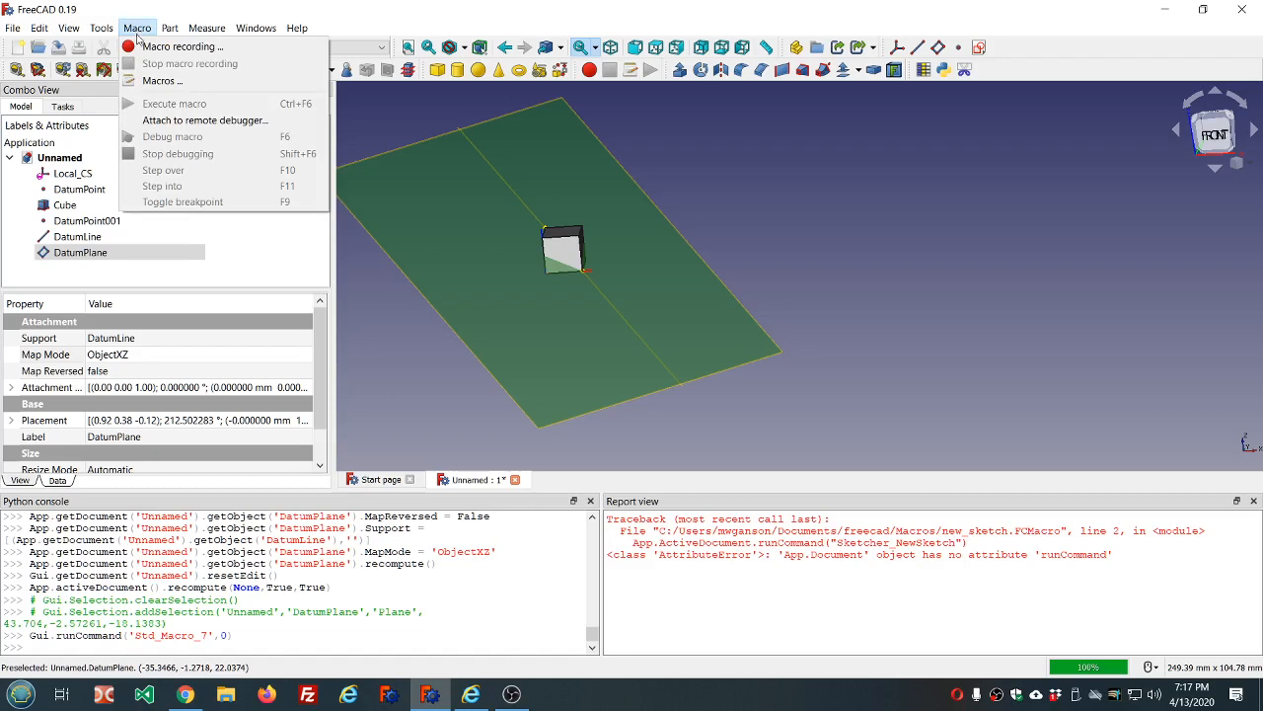
left_click(160, 80)
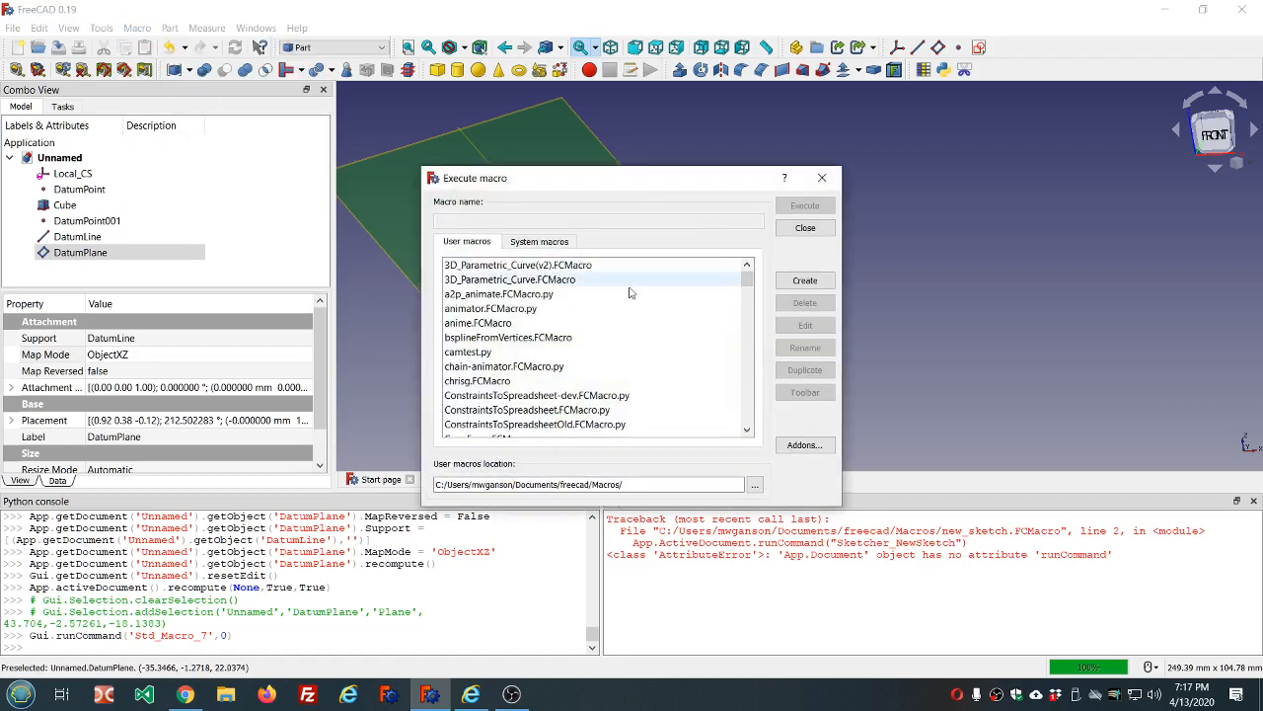
scroll(639, 316, "down", 10)
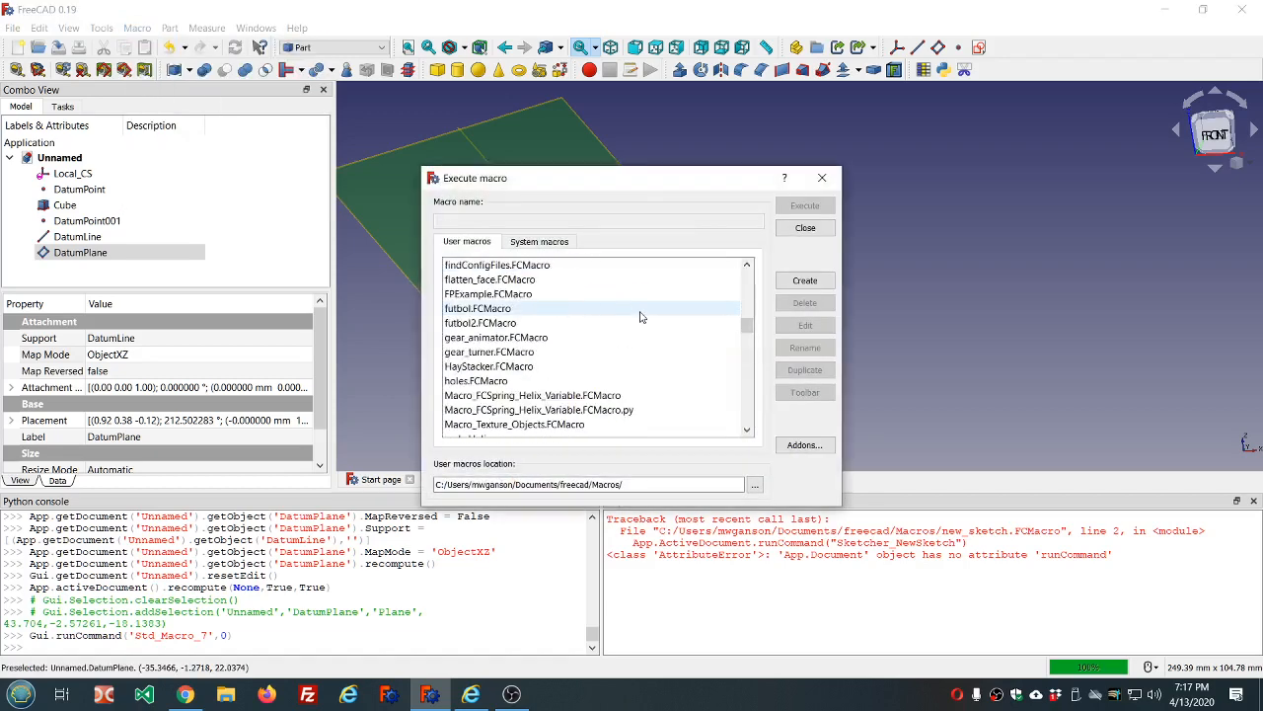
scroll(640, 316, "down", 3)
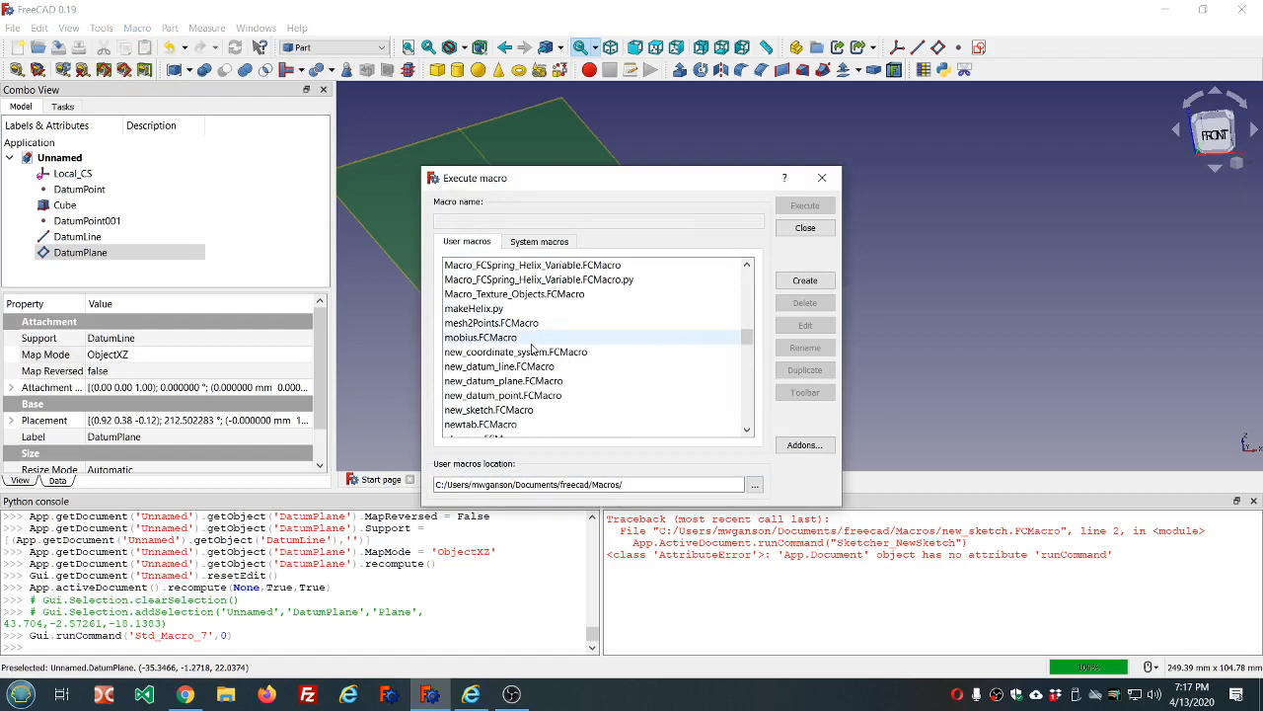
left_click(504, 410)
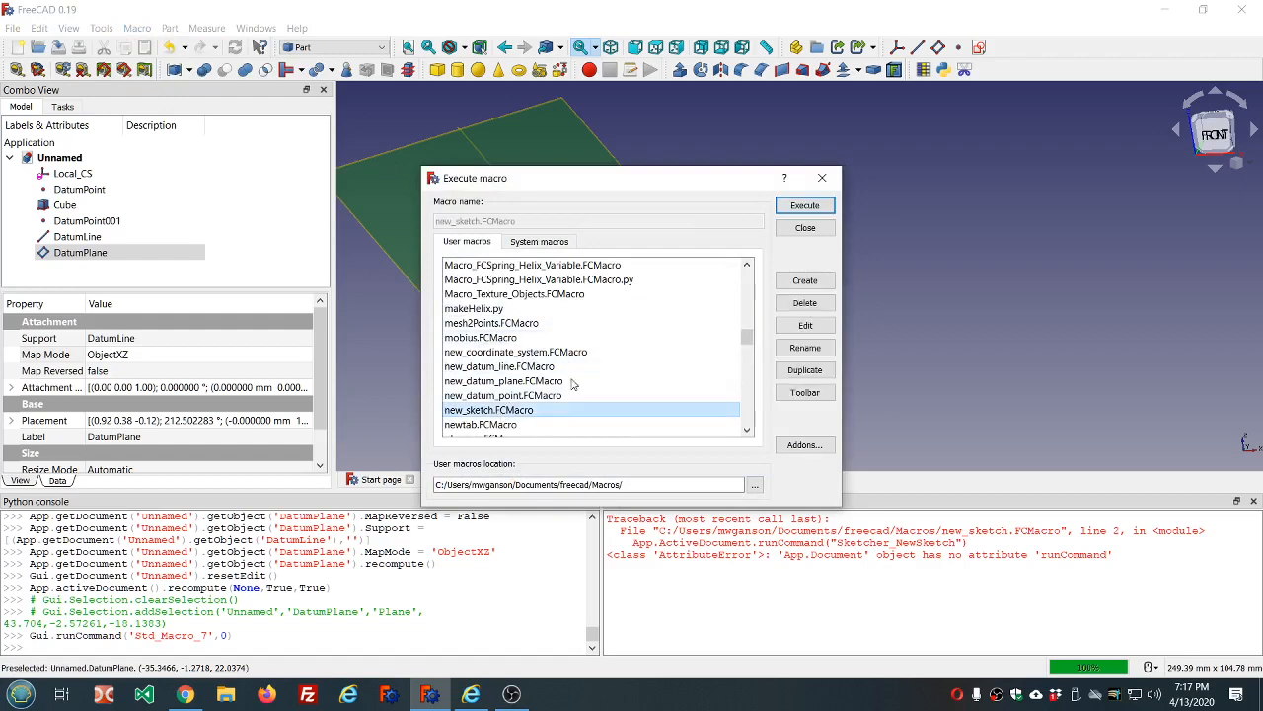
left_click(806, 325)
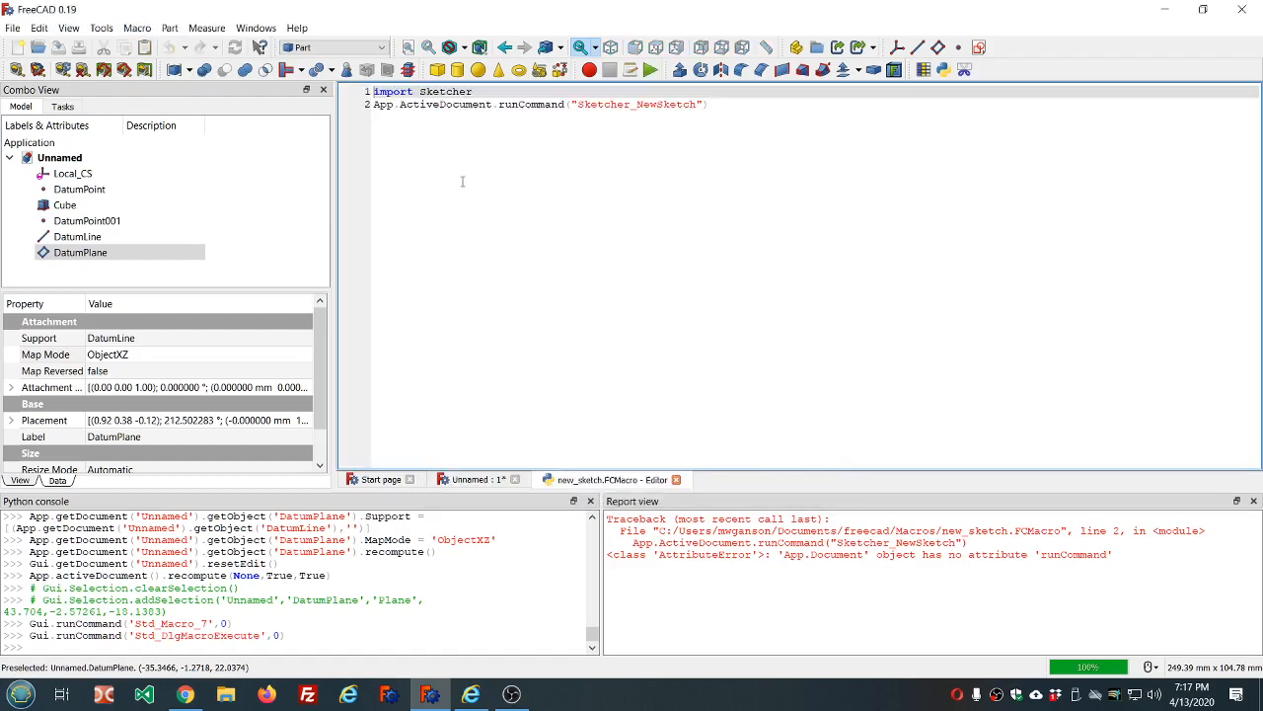
Step: Replace App.ActiveDocument with Gui in the macro's runCommand line, save and close the macro, and clear the report view
left_click_drag(373, 104, 487, 104)
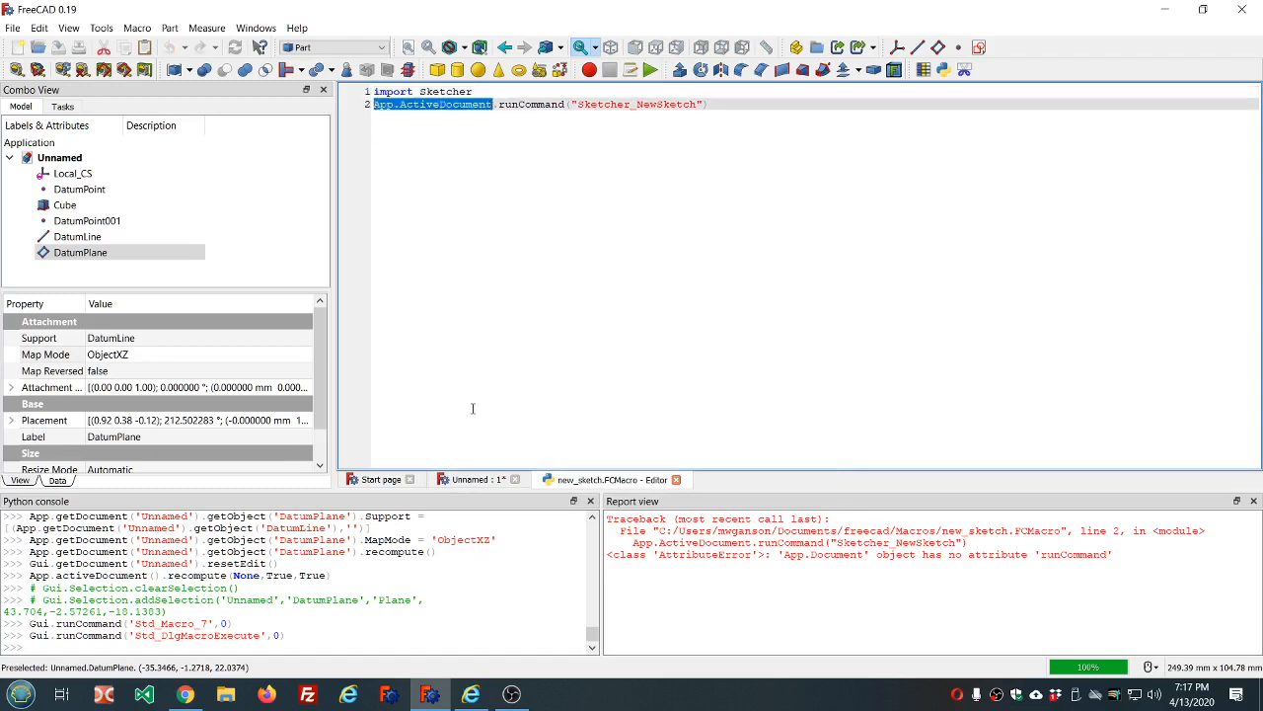
type("Gui")
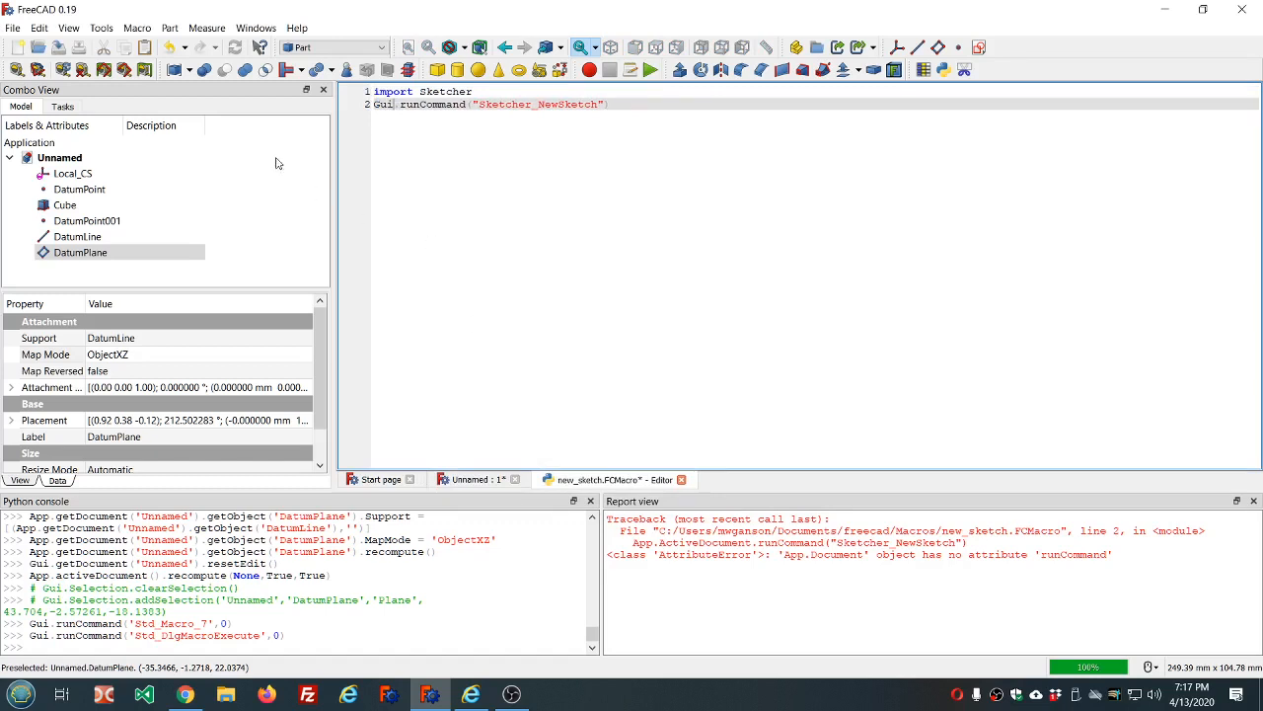
left_click(57, 52)
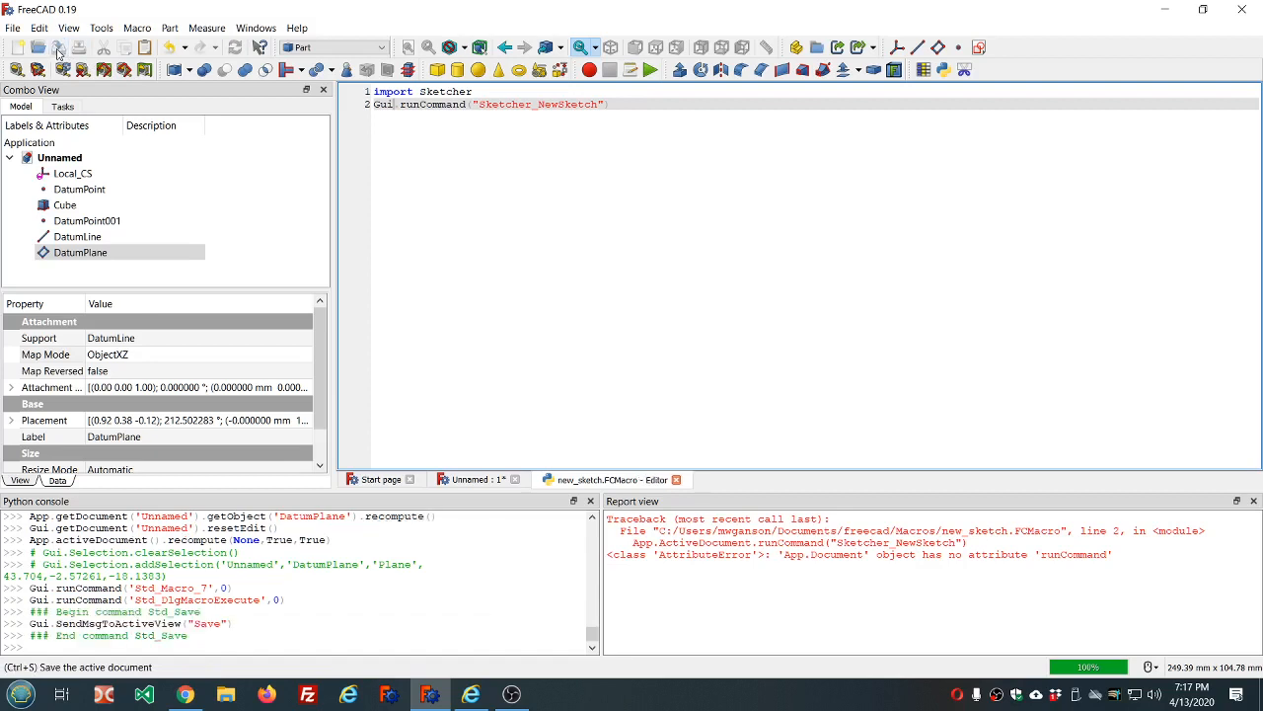
left_click(676, 479)
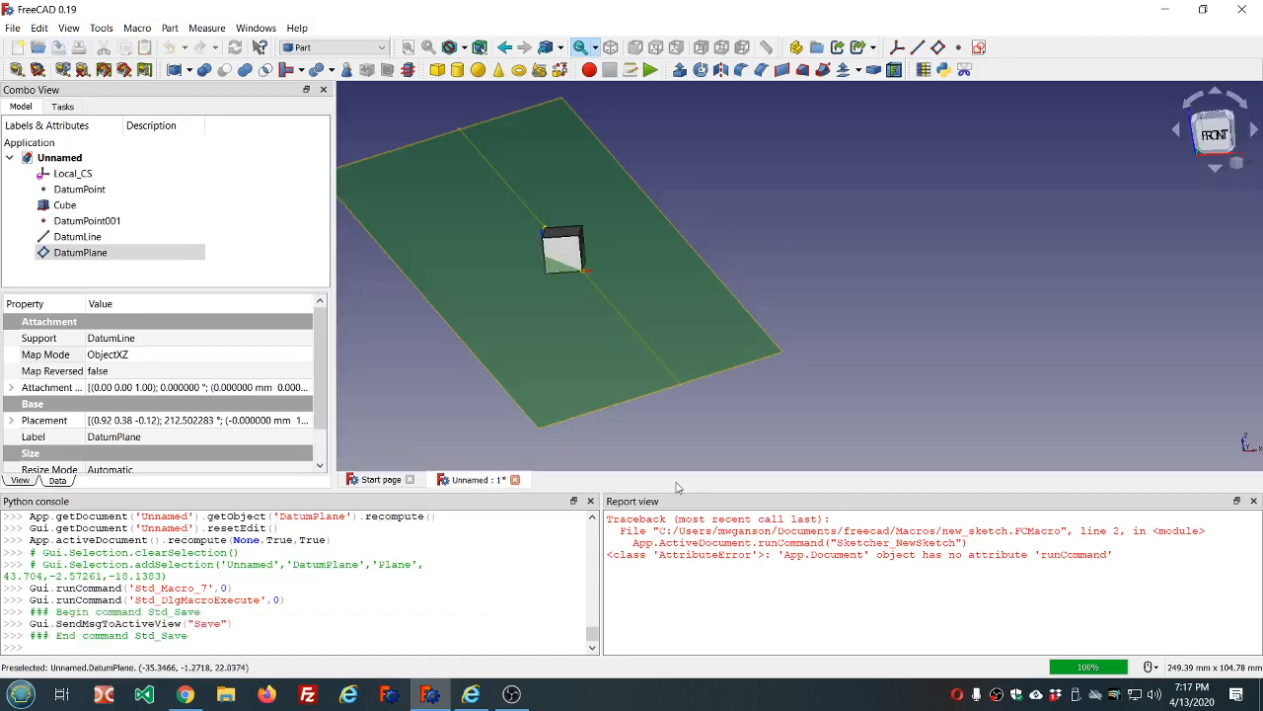
right_click(795, 580)
left_click(831, 647)
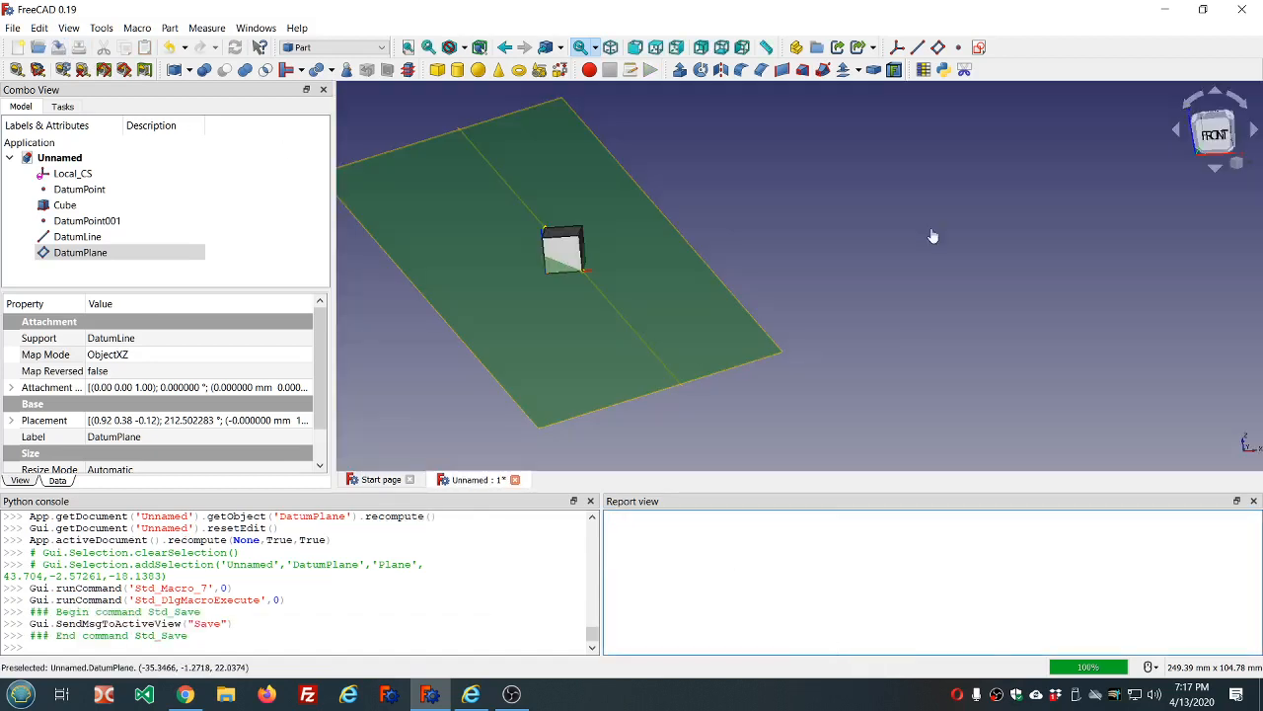
Step: Create a sketch on the datum plane with the new sketch macro, attach it as FlatFace, and close the empty sketch
left_click(834, 223)
left_click(660, 301)
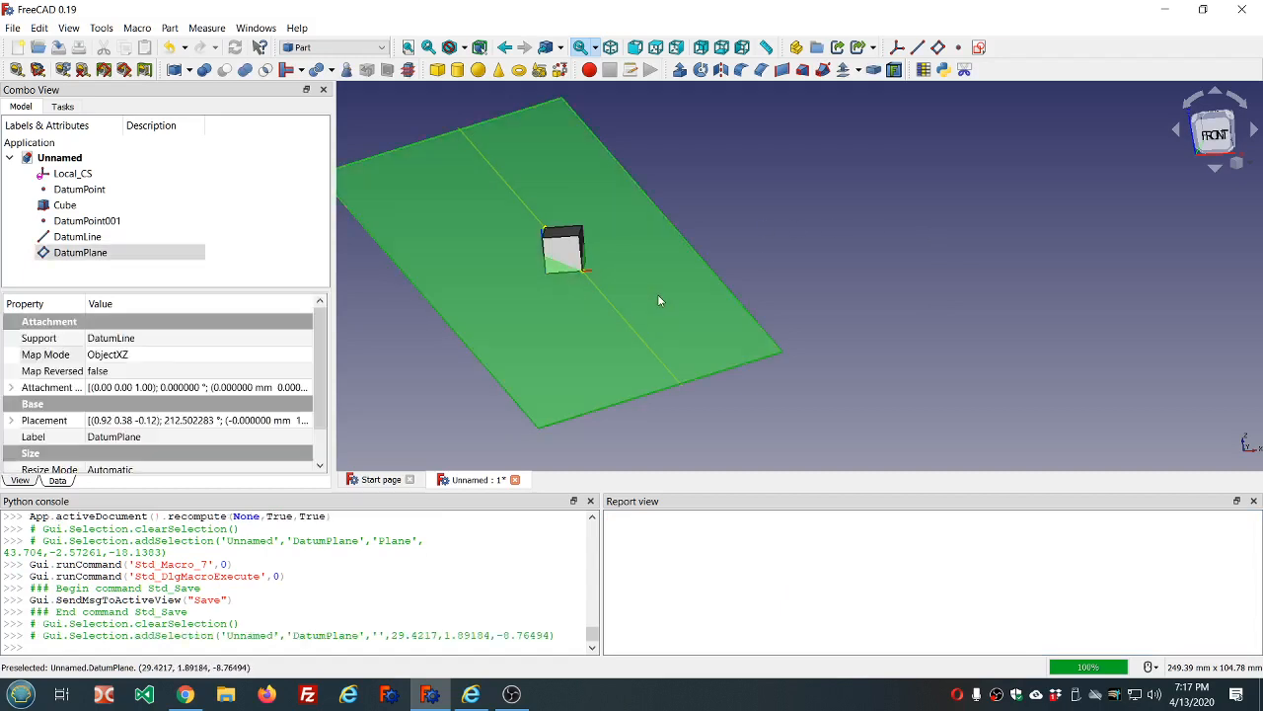
left_click(980, 48)
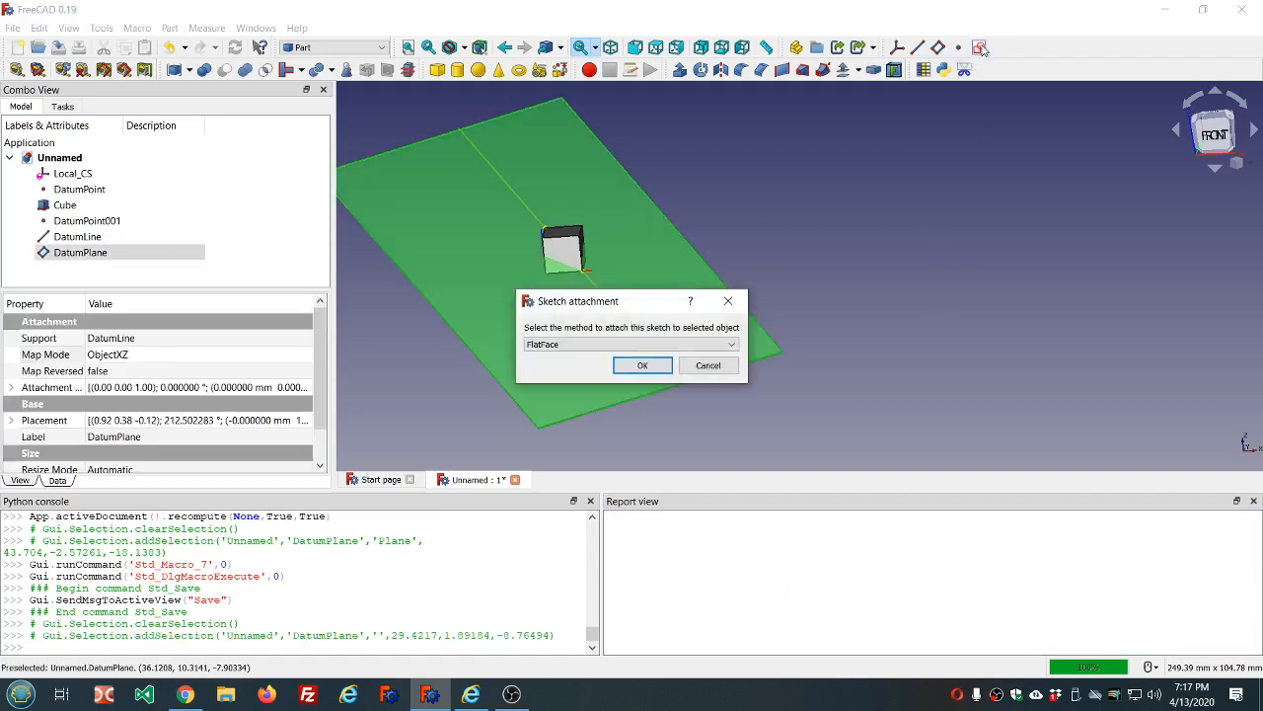
left_click(642, 365)
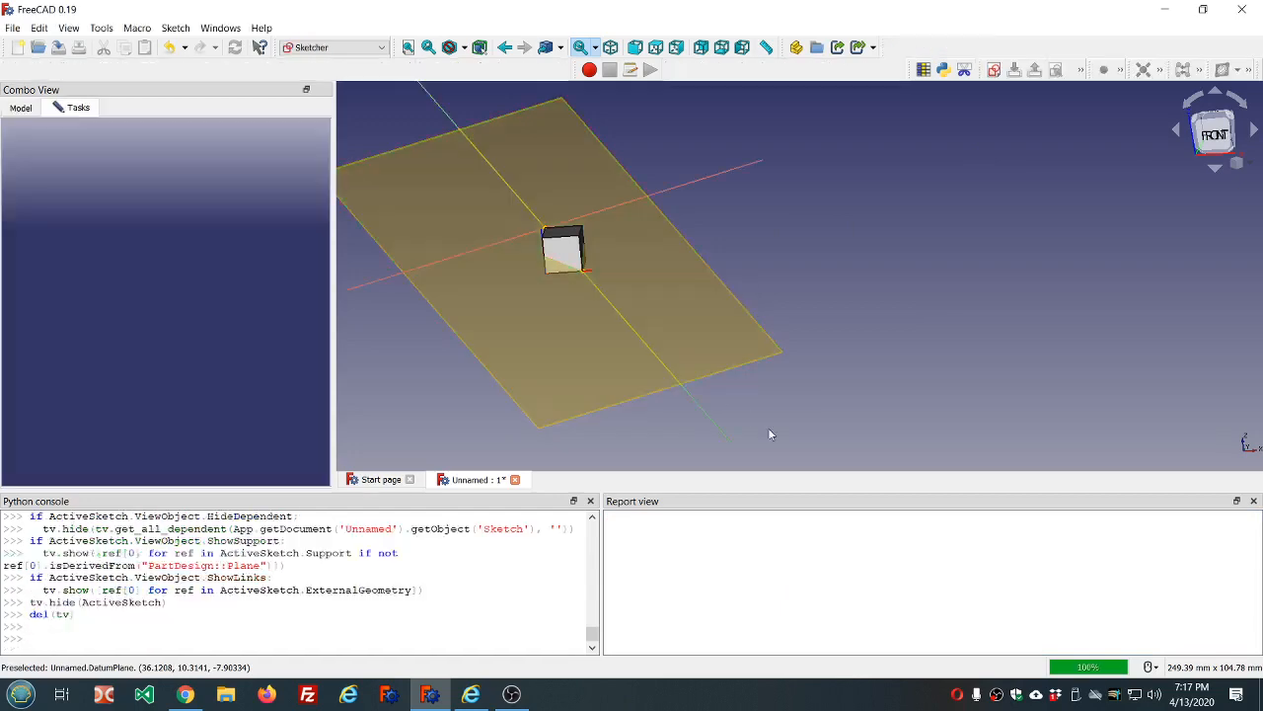
middle_click_drag(846, 373, 837, 348)
scroll(837, 348, "down", 6)
scroll(836, 446, "up", 4)
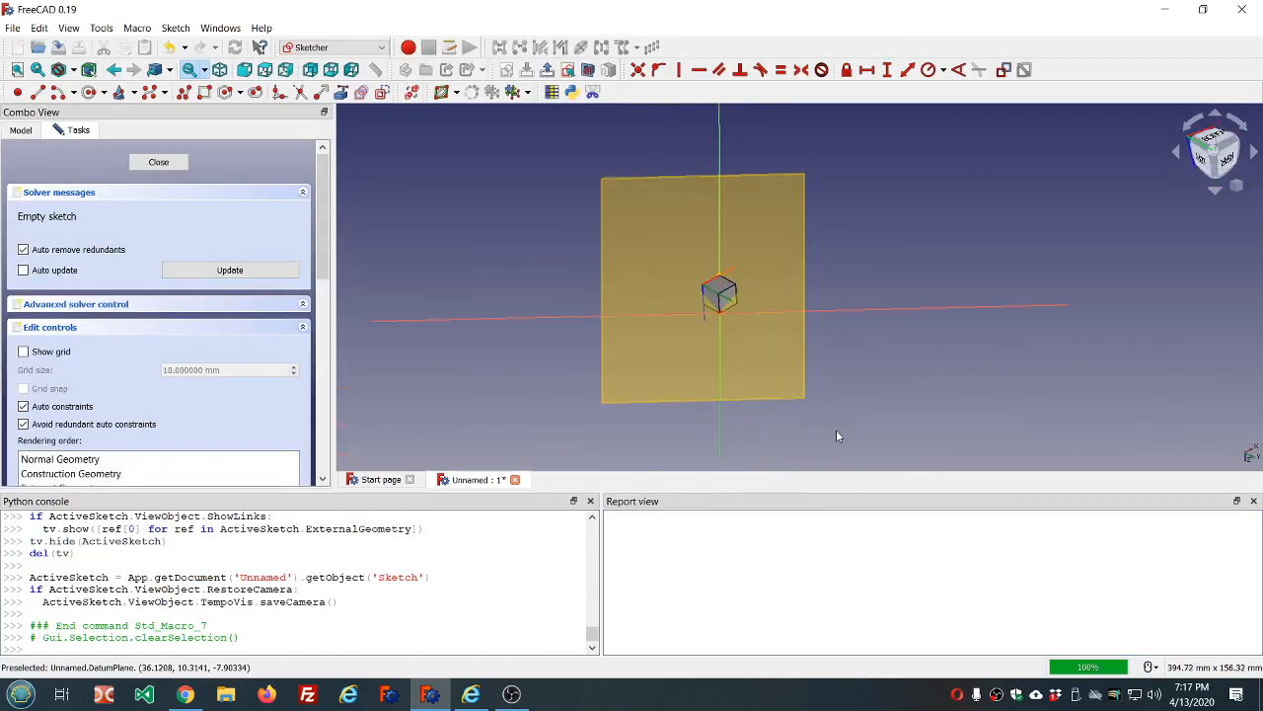
middle_click_drag(860, 413, 866, 428)
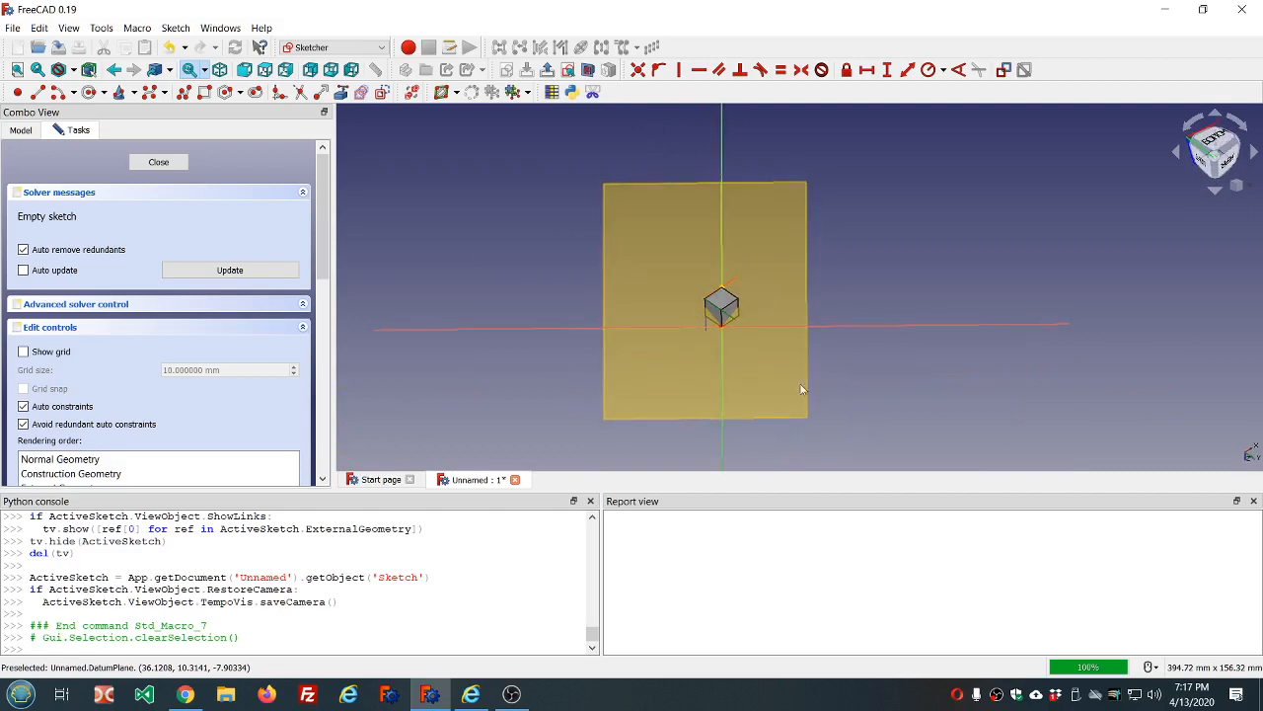
scroll(760, 356, "up", 5)
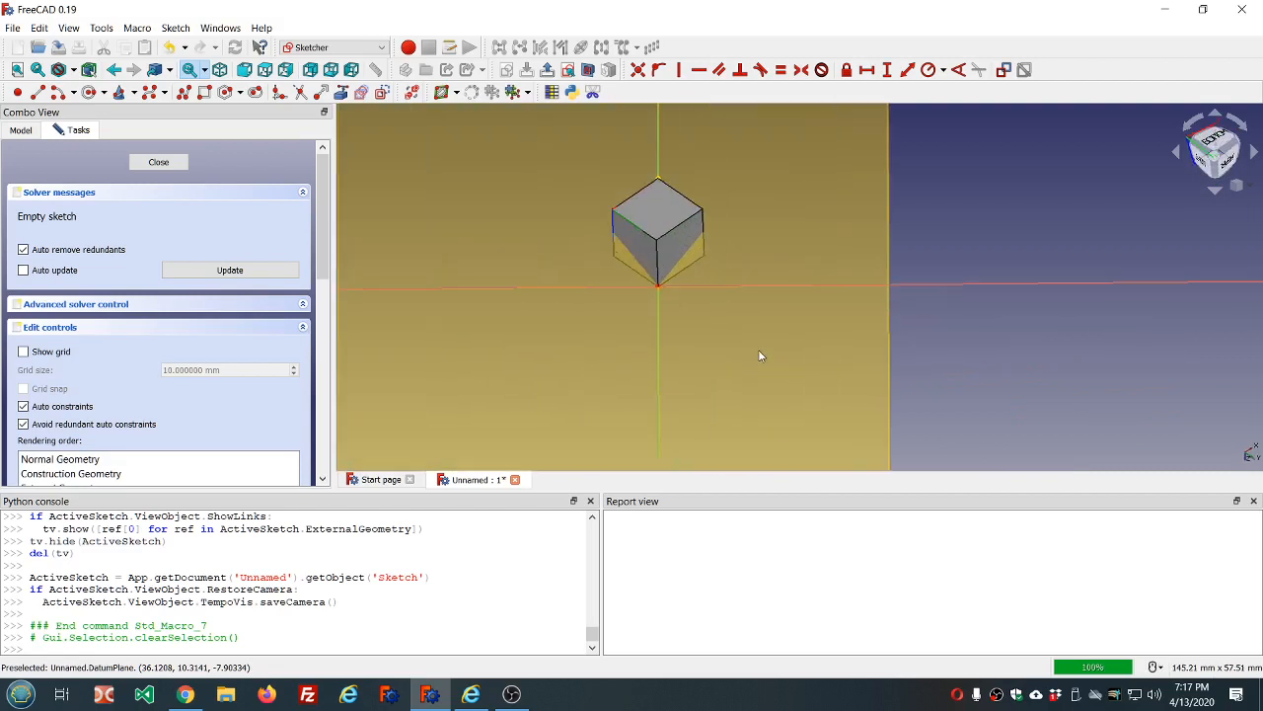
left_click(158, 163)
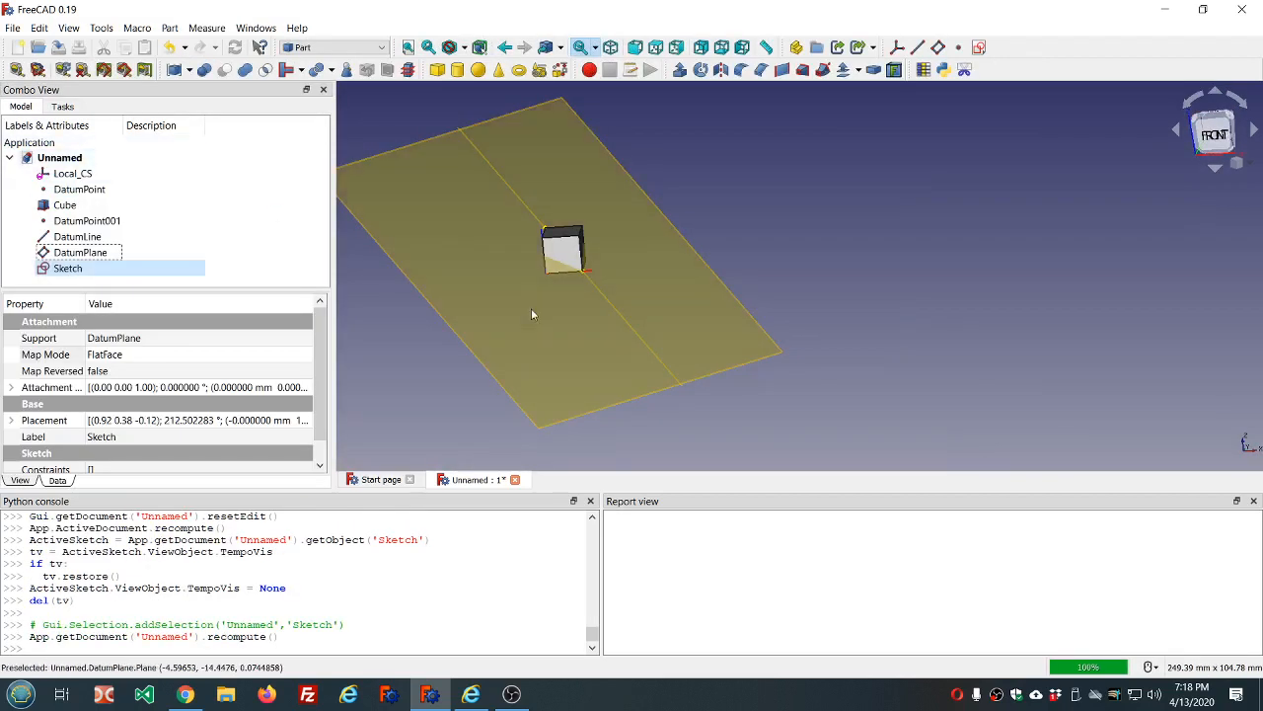
Step: Reopen the empty sketch to examine its orientation against the cube and close it again
mouse_move(531, 308)
middle_mouse_down()
mouse_move(589, 302)
mouse_move(621, 282)
mouse_move(534, 309)
middle_mouse_up()
left_click(59, 270)
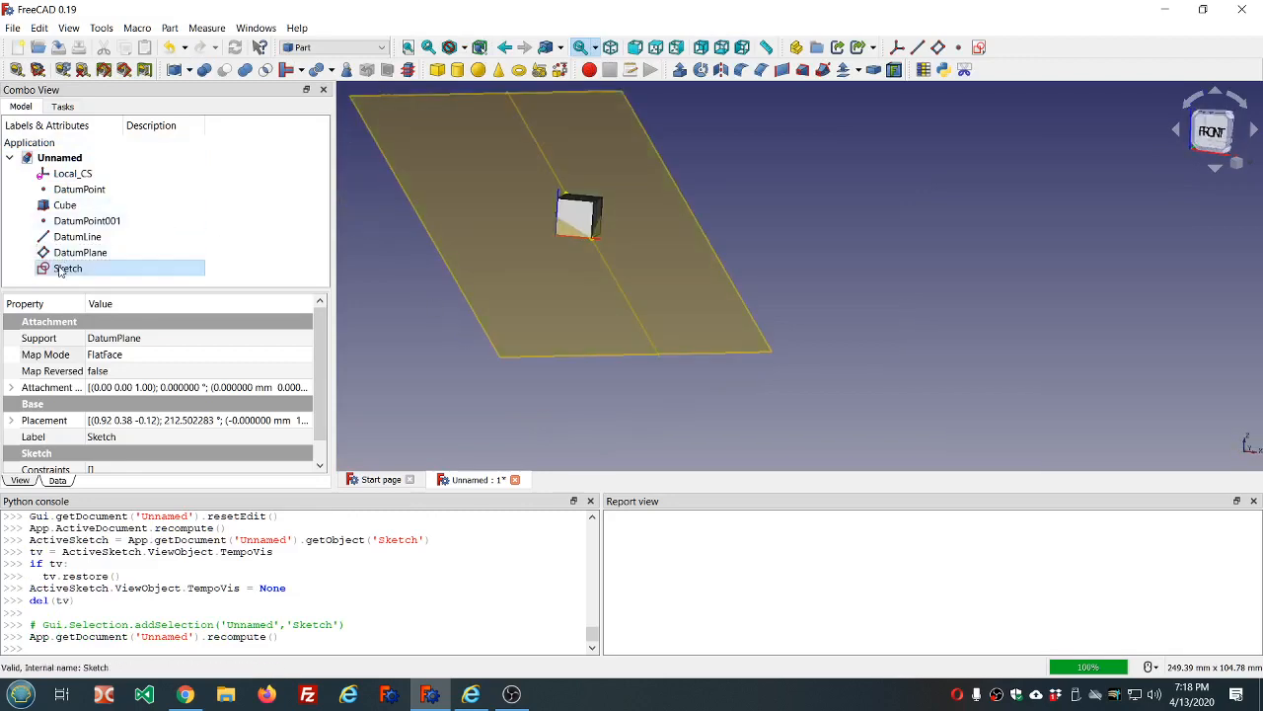
double_click(59, 270)
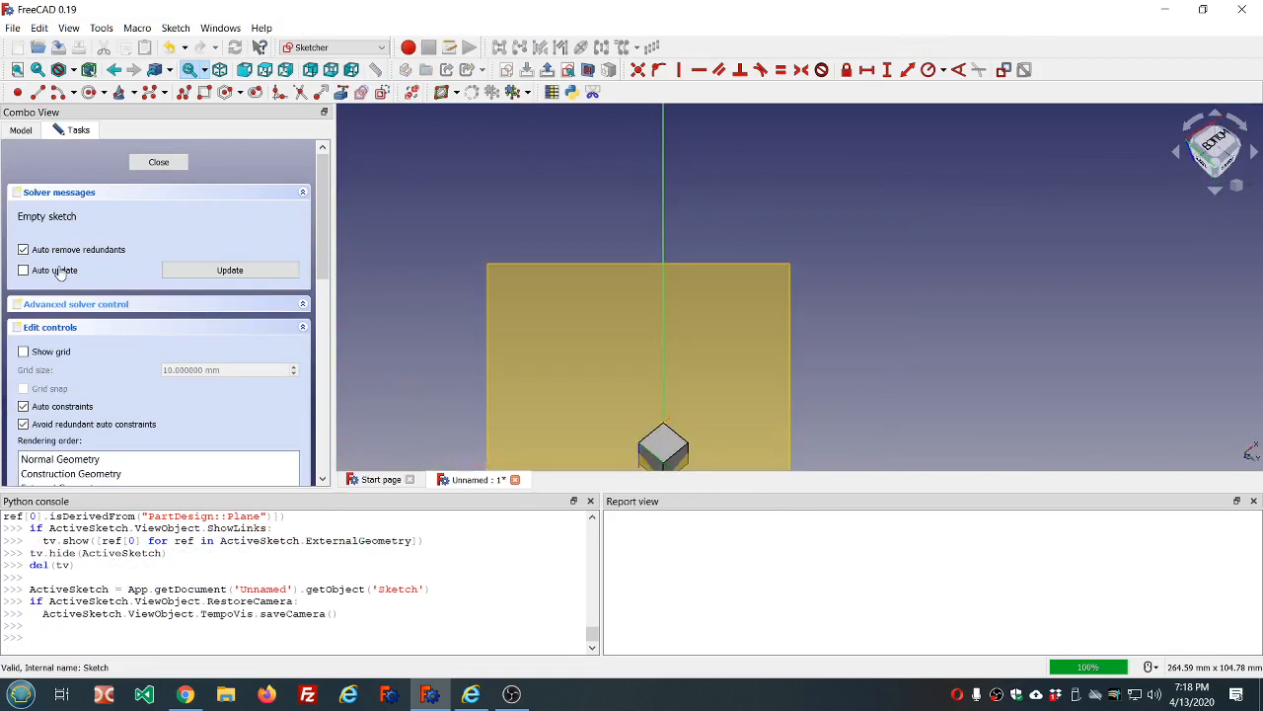
scroll(657, 292, "up", 4)
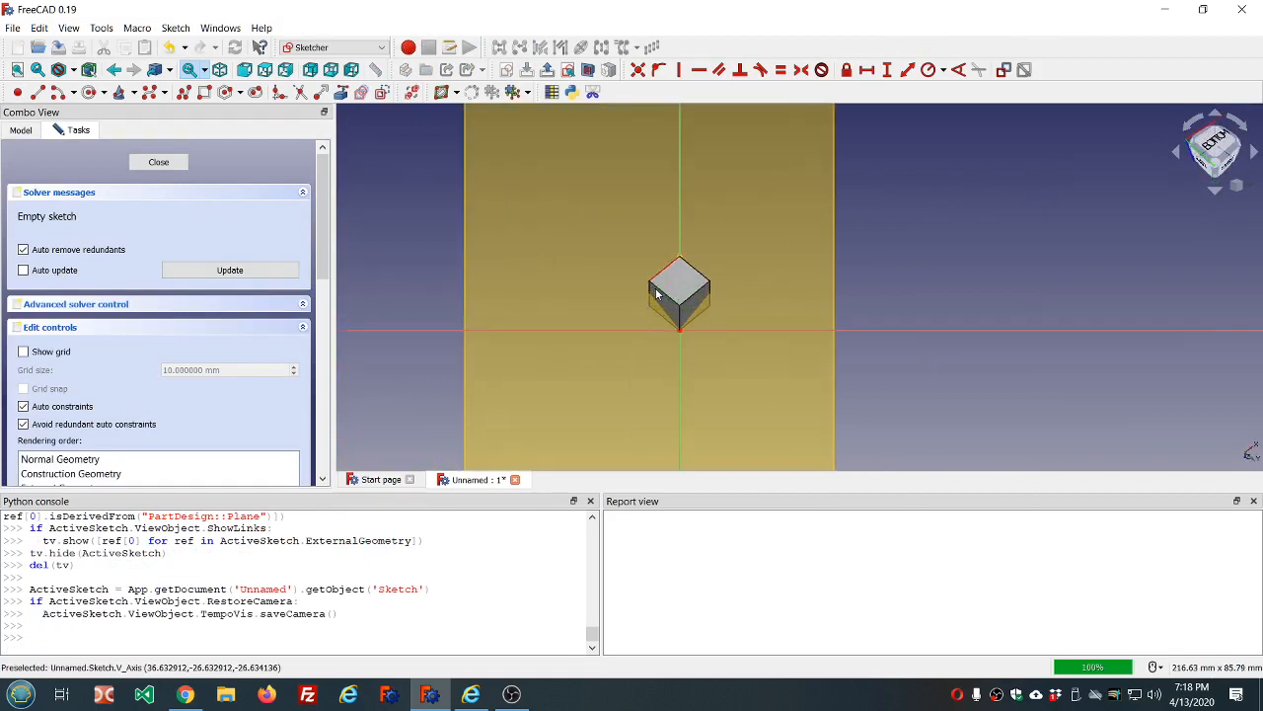
left_click(159, 163)
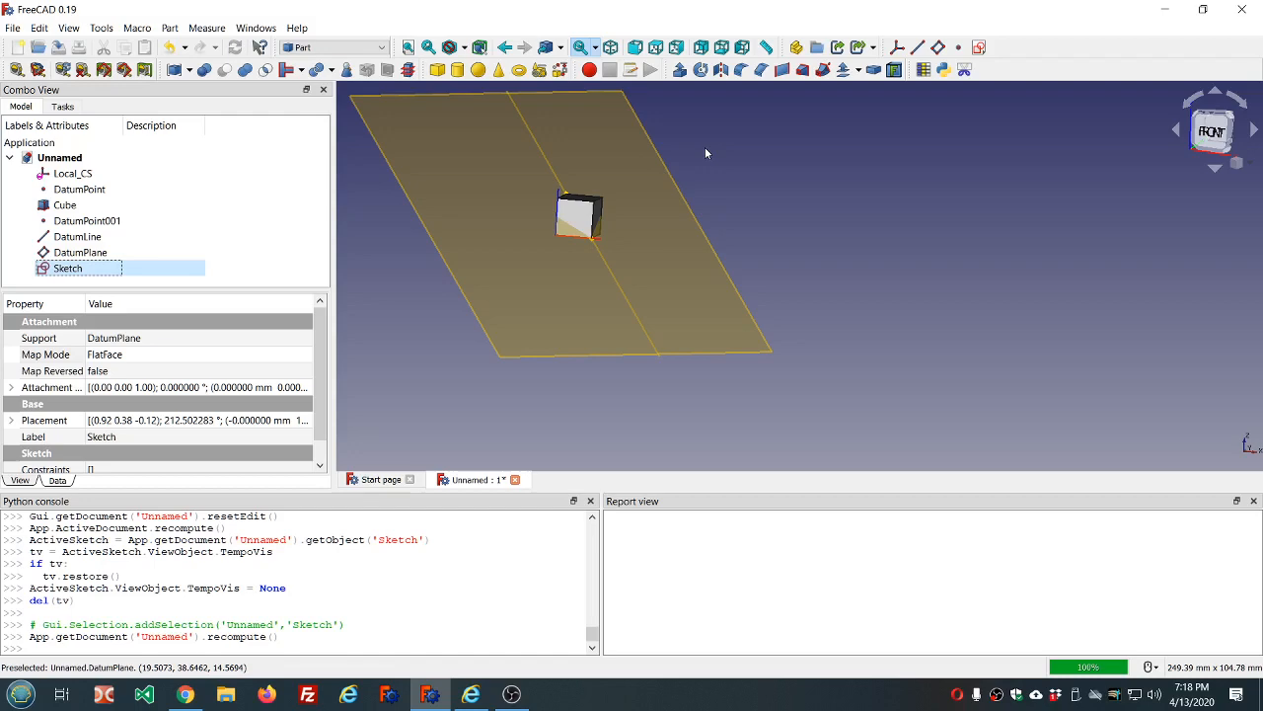
Step: Draw a circle of about 13.9 mm radius around the origin of the datum plane's sketch and close the sketch
double_click(67, 268)
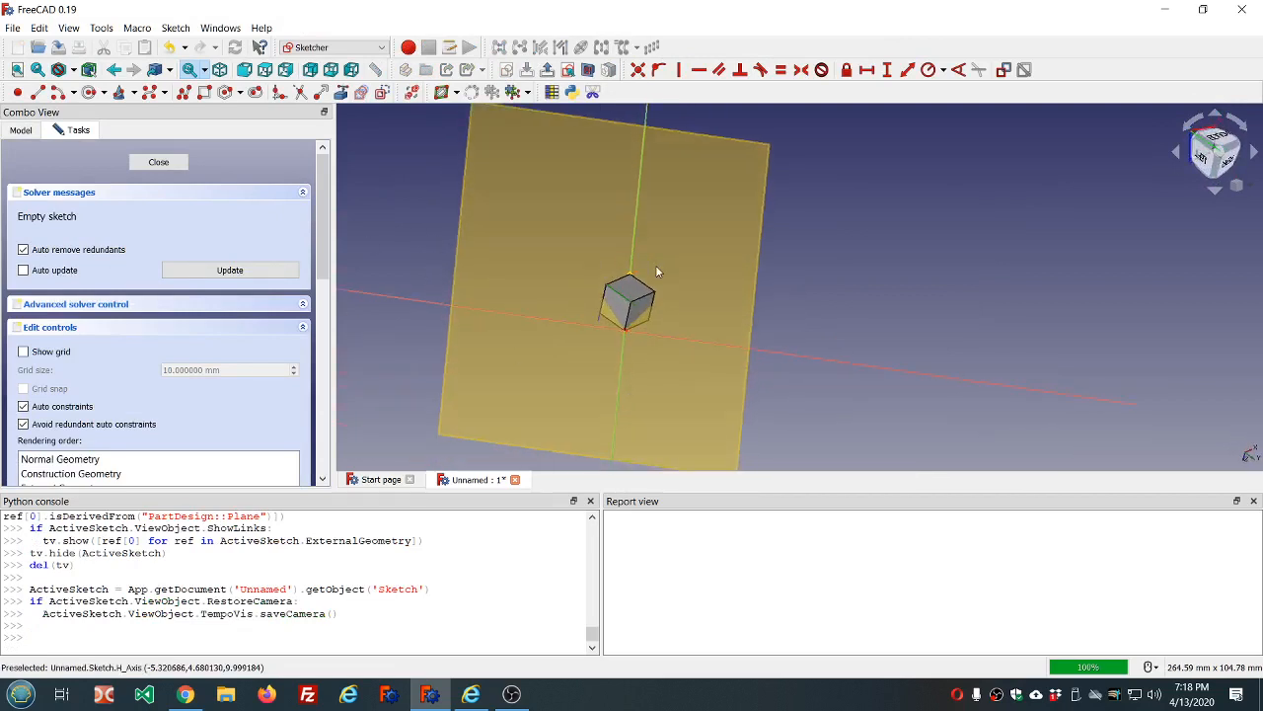
scroll(655, 264, "up", 2)
scroll(650, 258, "down", 5)
scroll(671, 331, "up", 3)
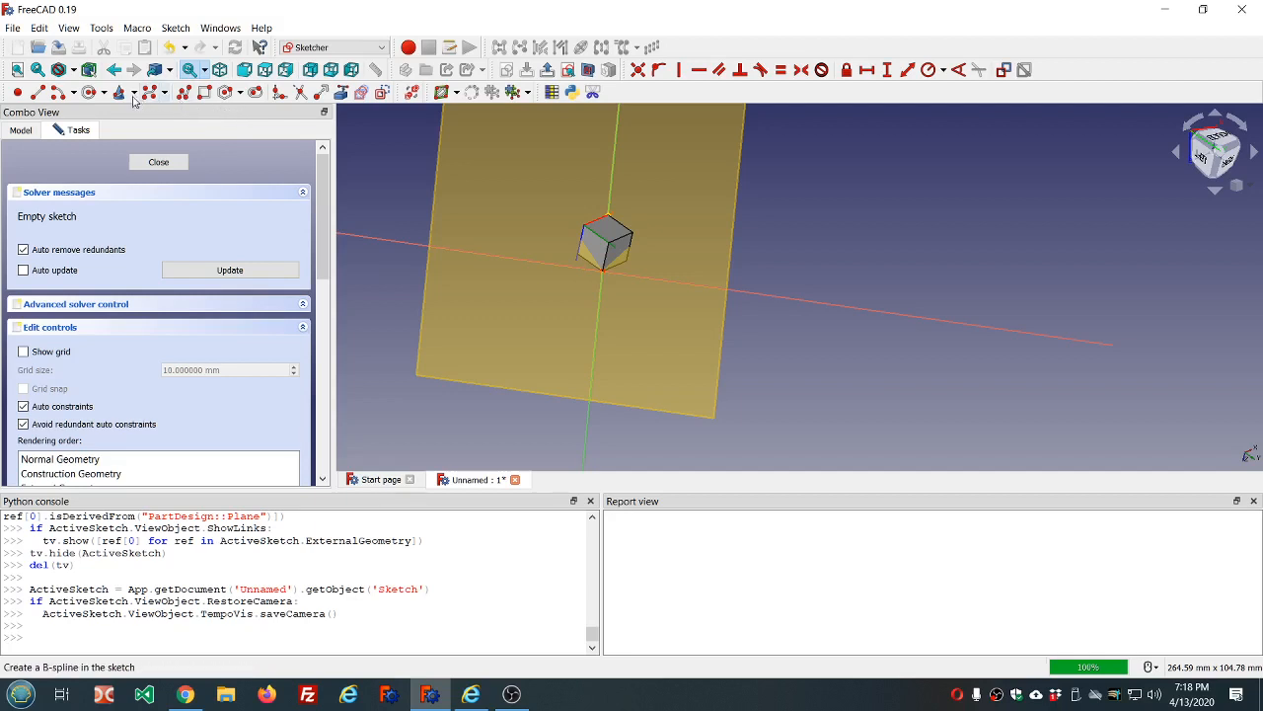
left_click(89, 92)
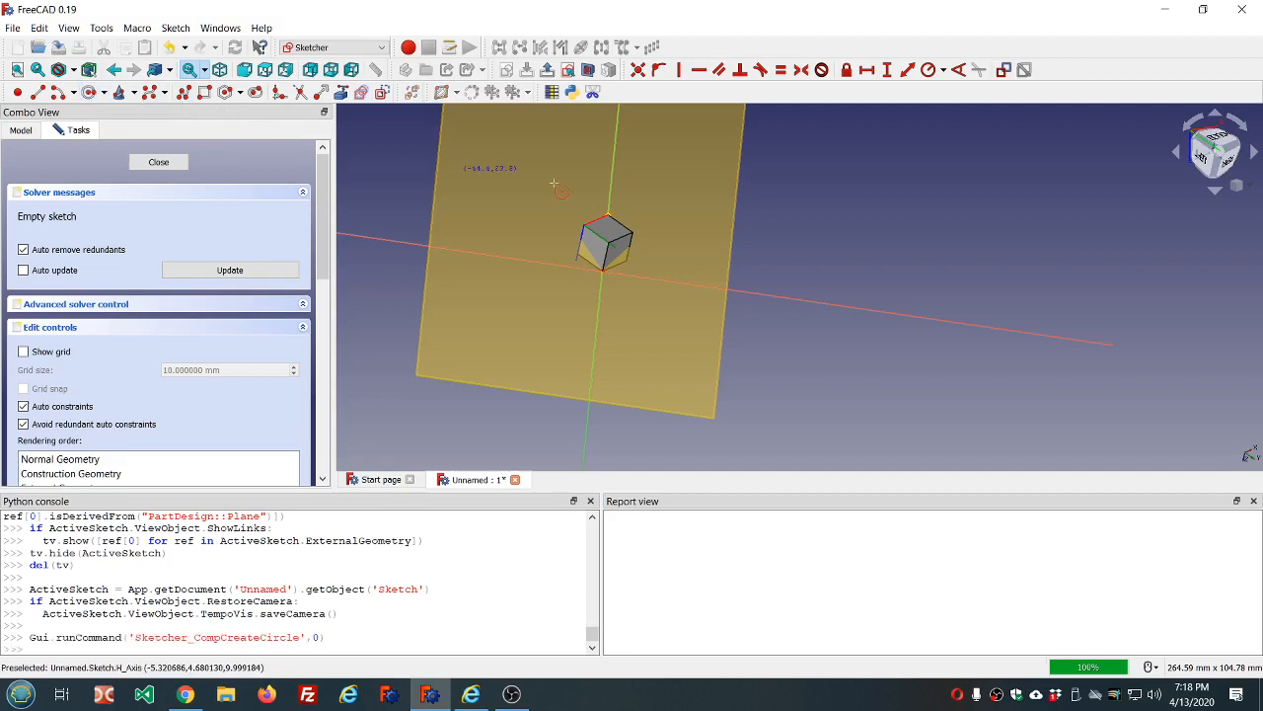
left_click(603, 273)
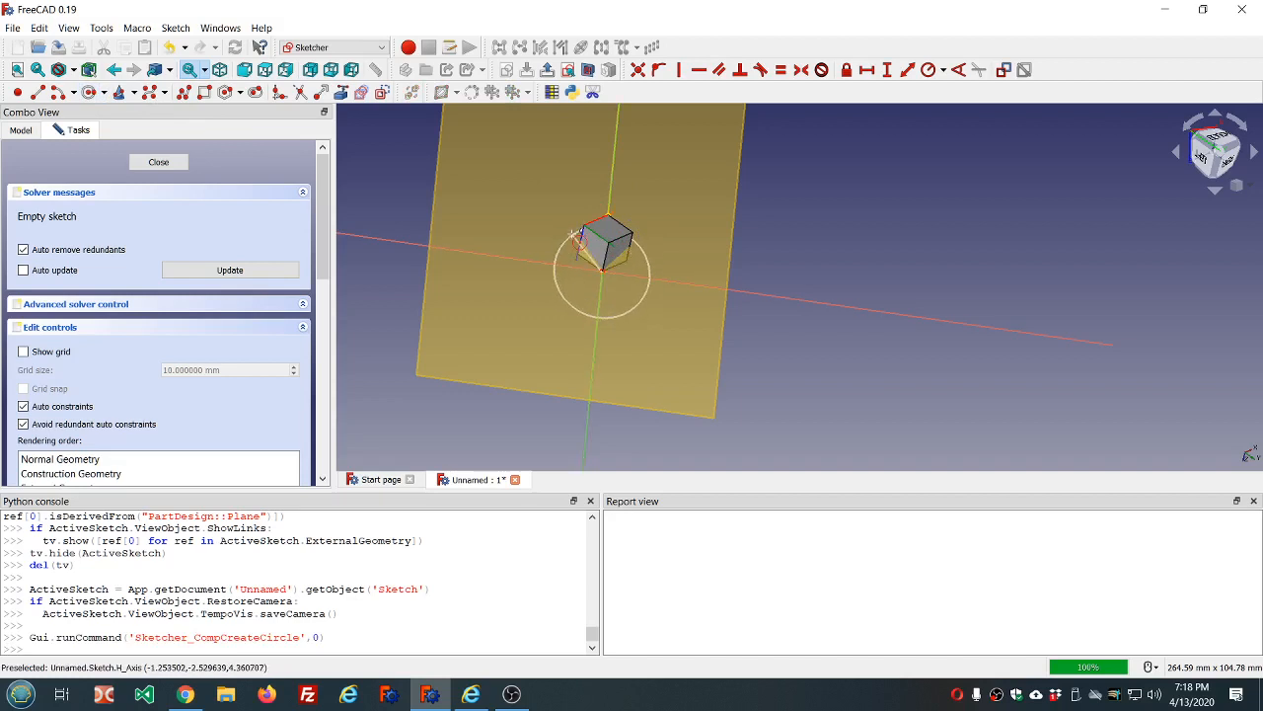
left_click(576, 236)
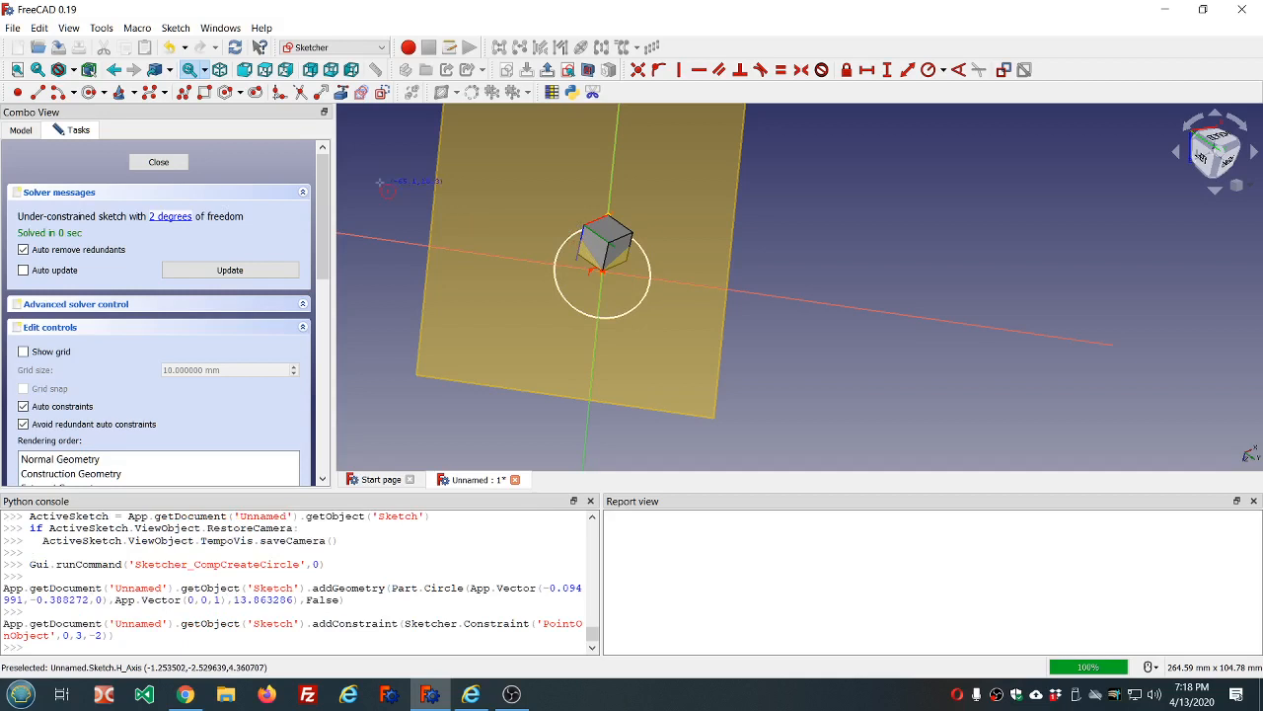
left_click(169, 164)
Step: Extrude the circle sketch 10 mm along its normal with the direction reversed, undoing the first extrusion made without reversal
middle_click_drag(439, 226, 554, 235)
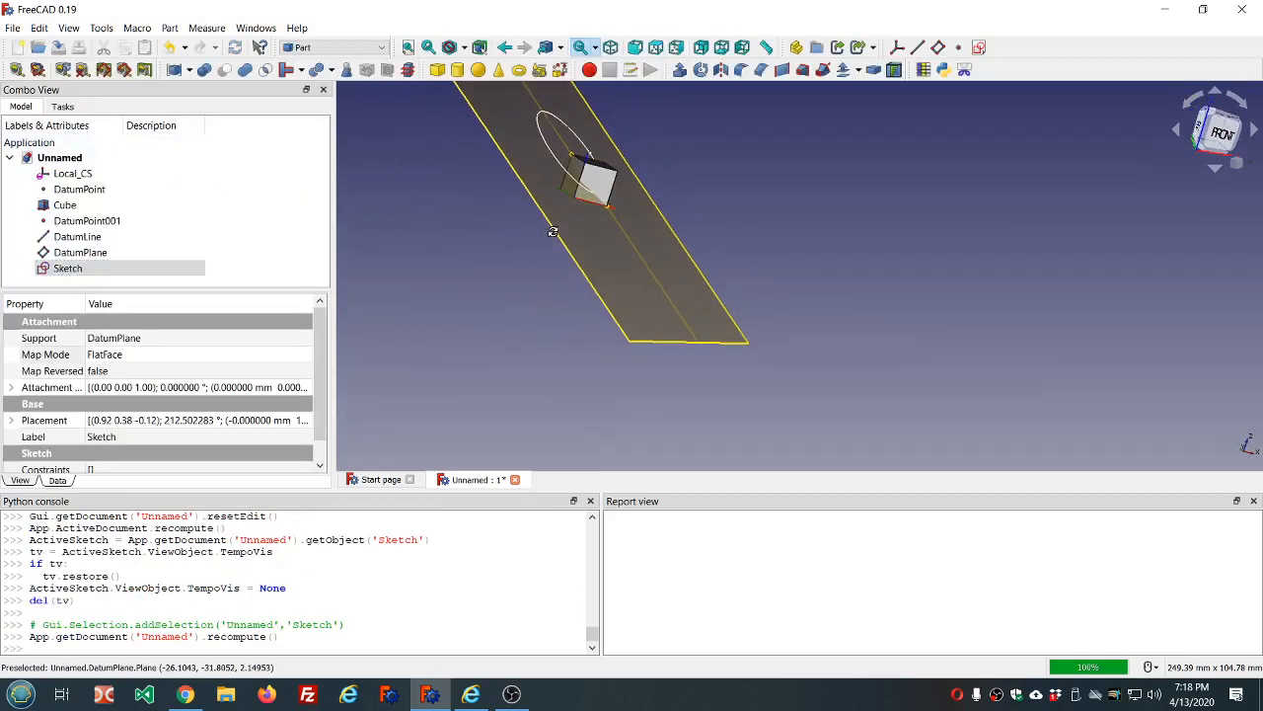
left_click(691, 75)
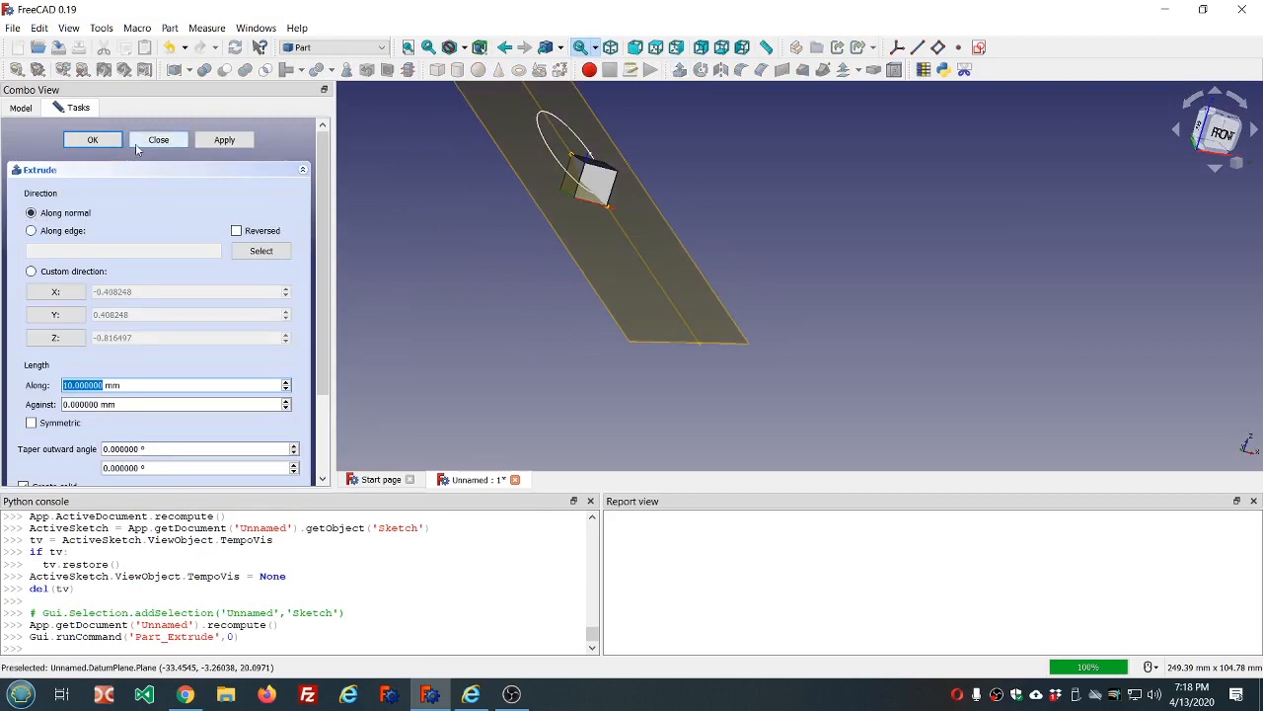
left_click(216, 141)
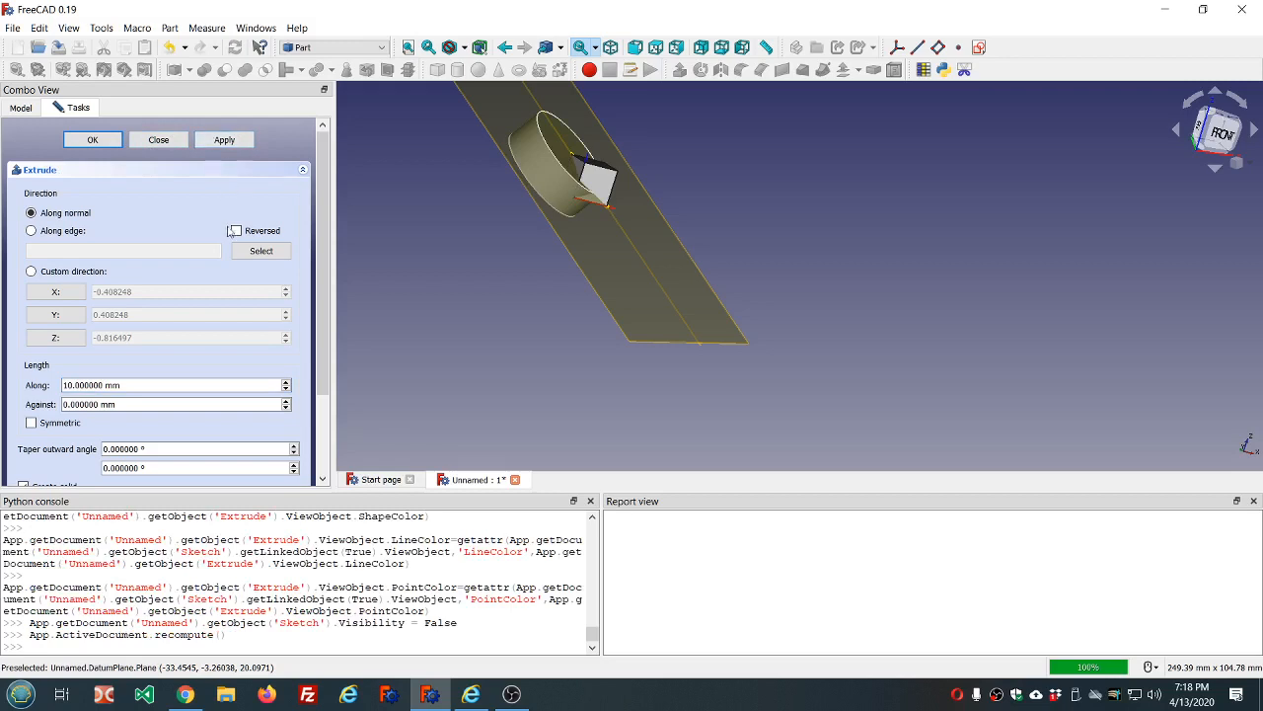
left_click(236, 230)
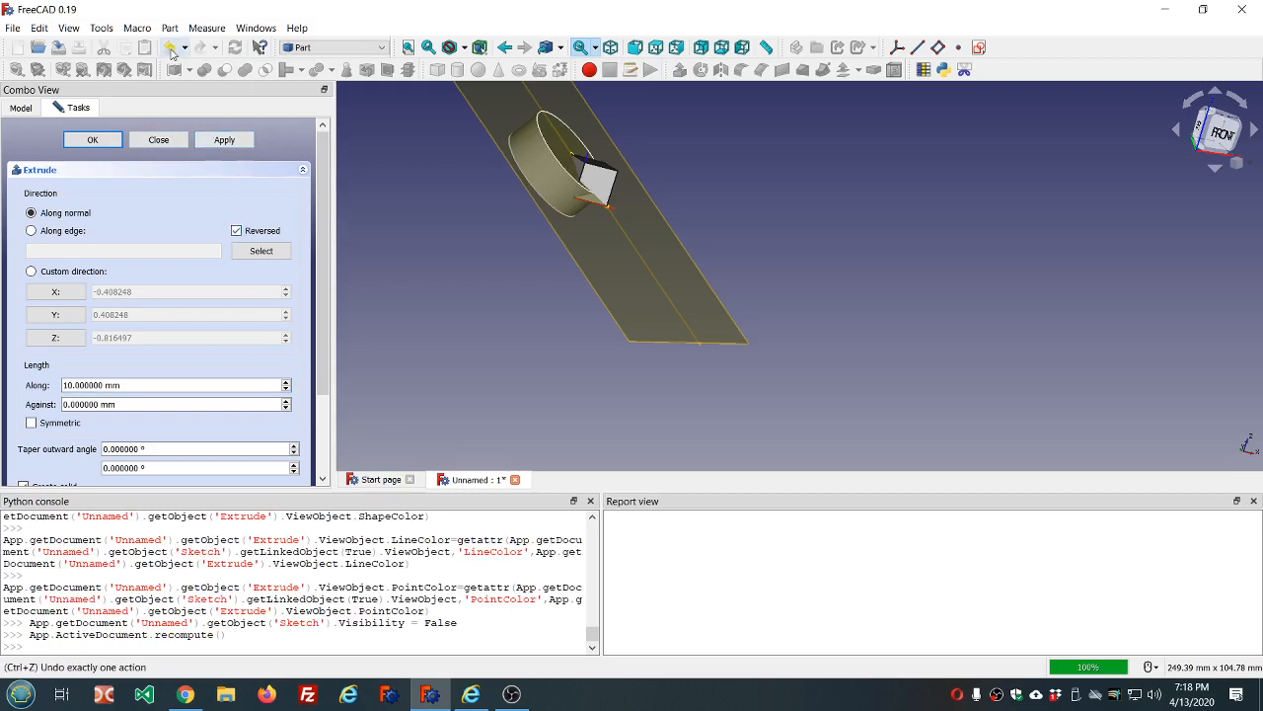
left_click(172, 49)
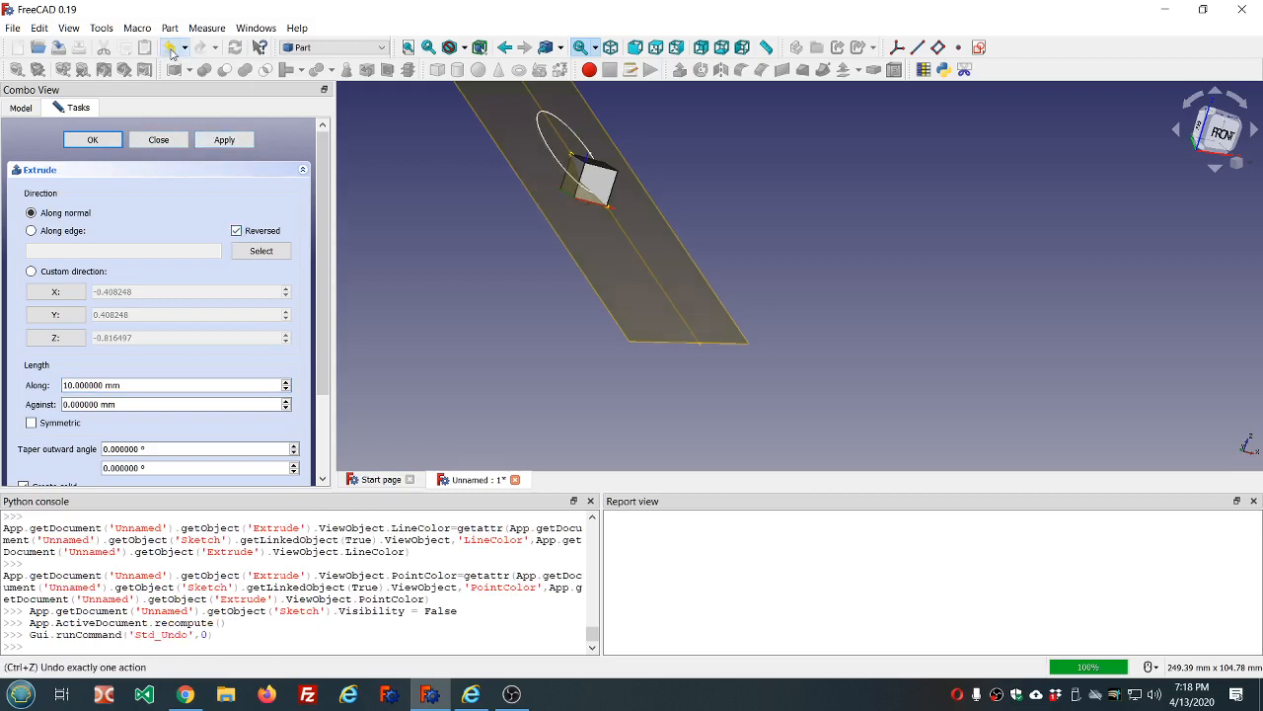
left_click(226, 140)
left_click(158, 146)
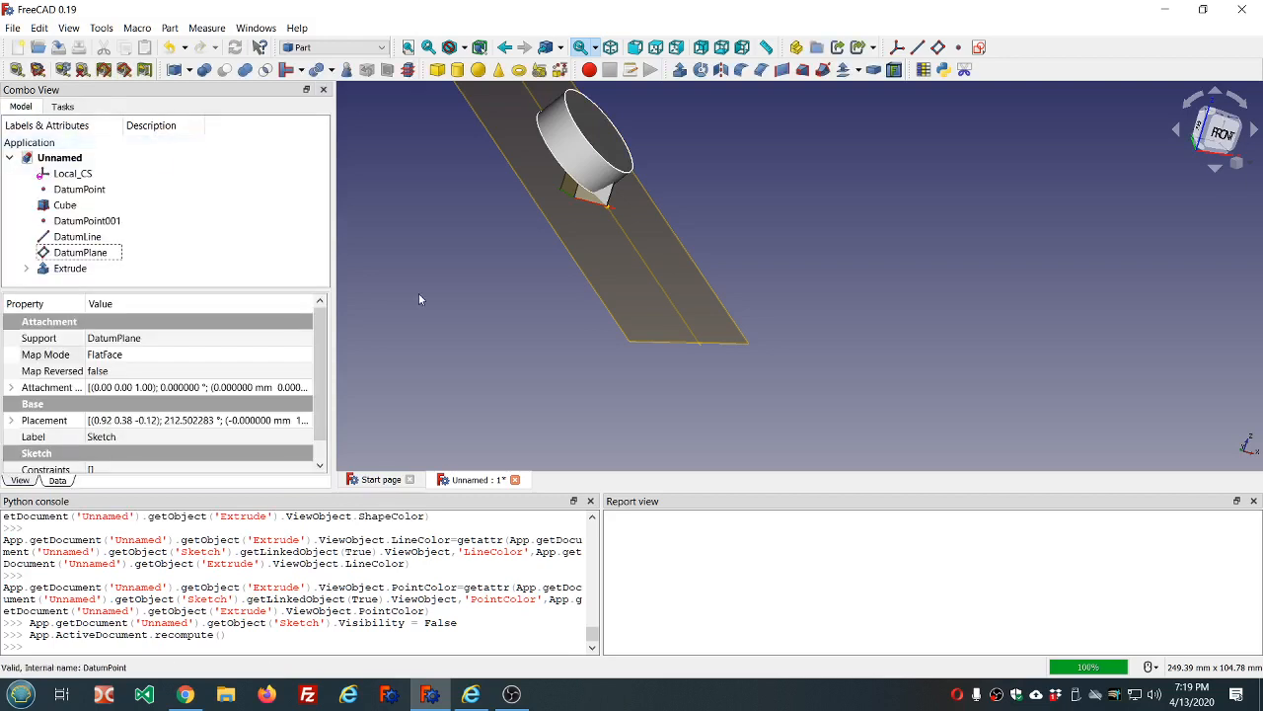
Step: Hide the local coordinate system, both datum points, the cube, the datum line and the datum plane
middle_click_drag(420, 299, 636, 289)
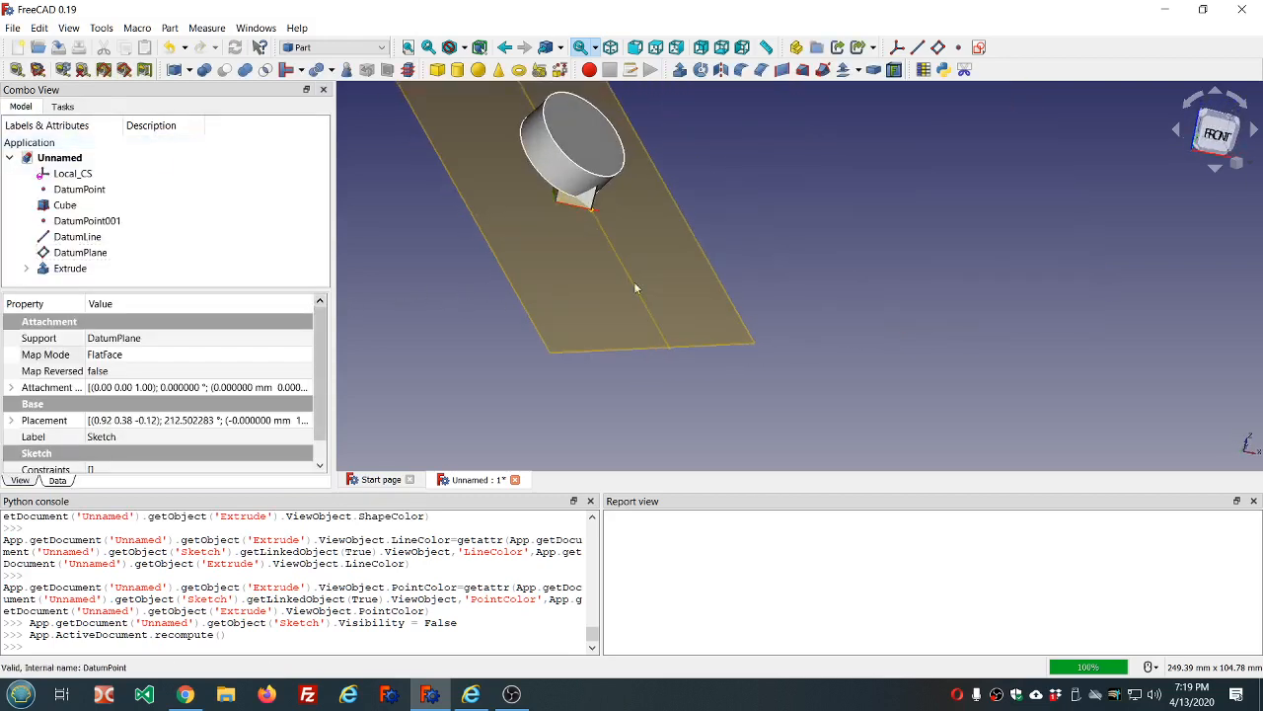
scroll(600, 141, "up", 3)
middle_click_drag(720, 245, 819, 235)
scroll(680, 213, "down", 3)
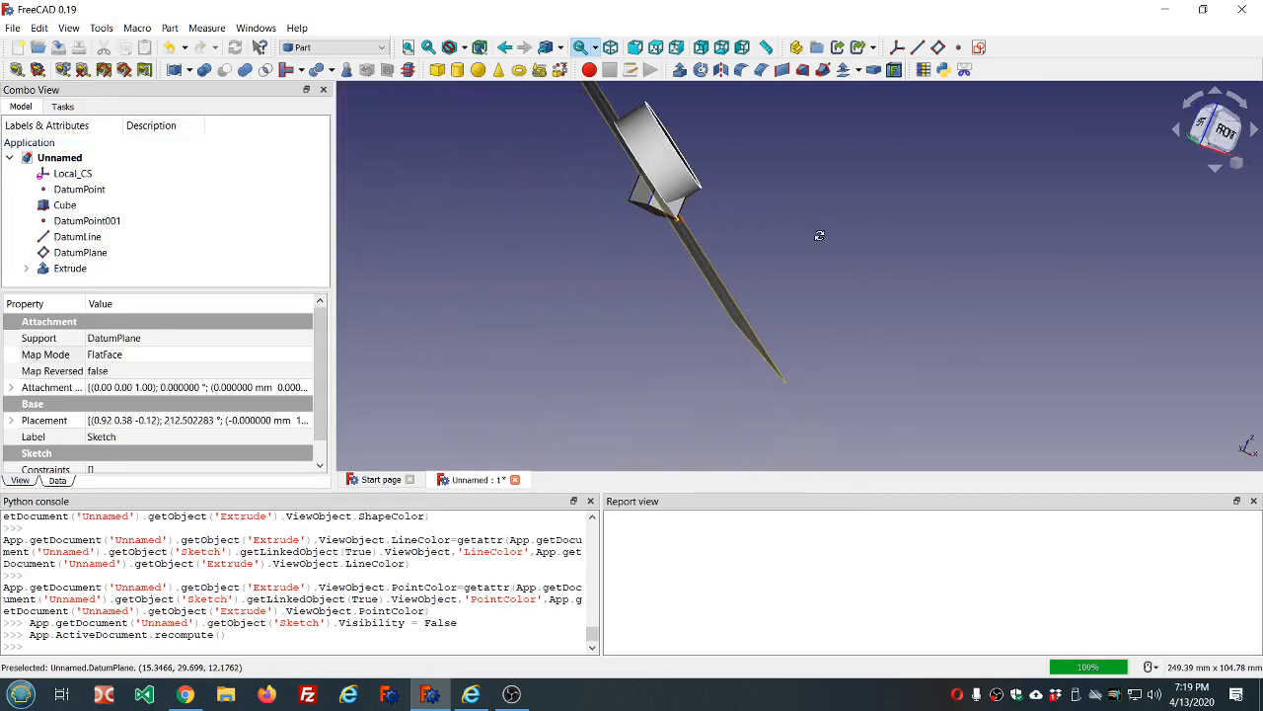
left_click(93, 173)
key("space")
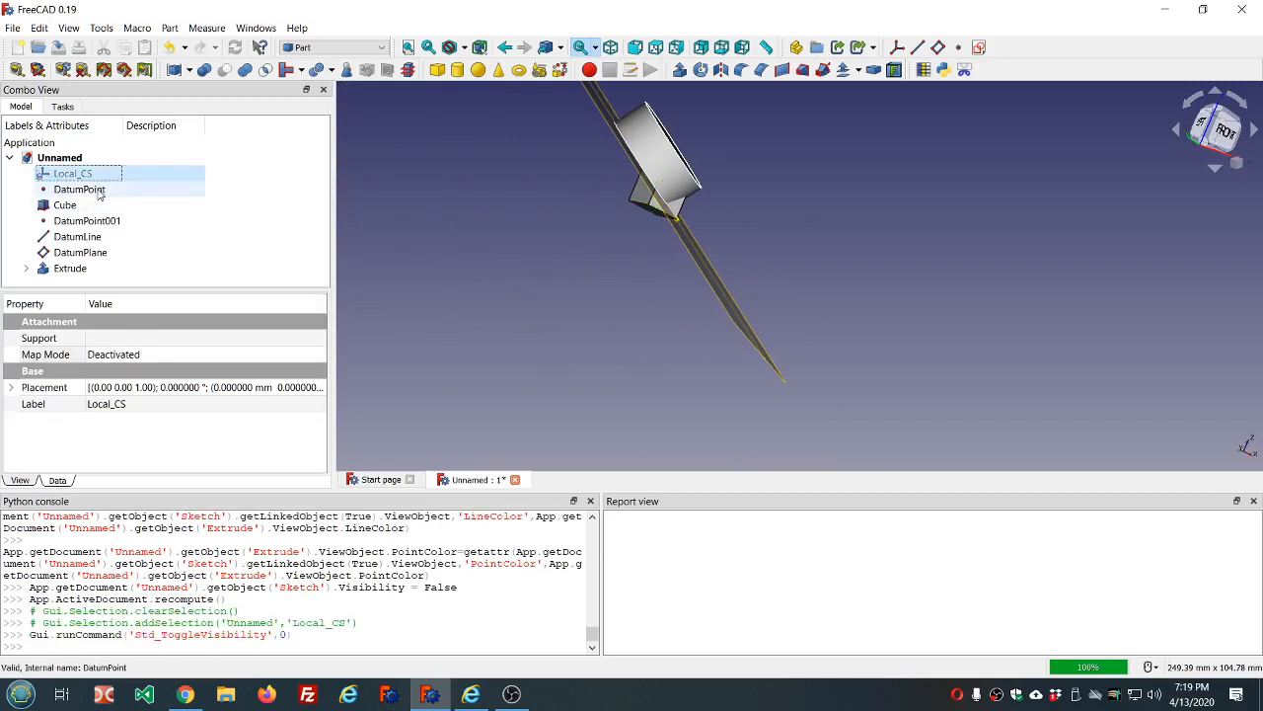
left_click(98, 190)
key("space")
left_click(99, 205)
key("space")
left_click(101, 222)
key("space")
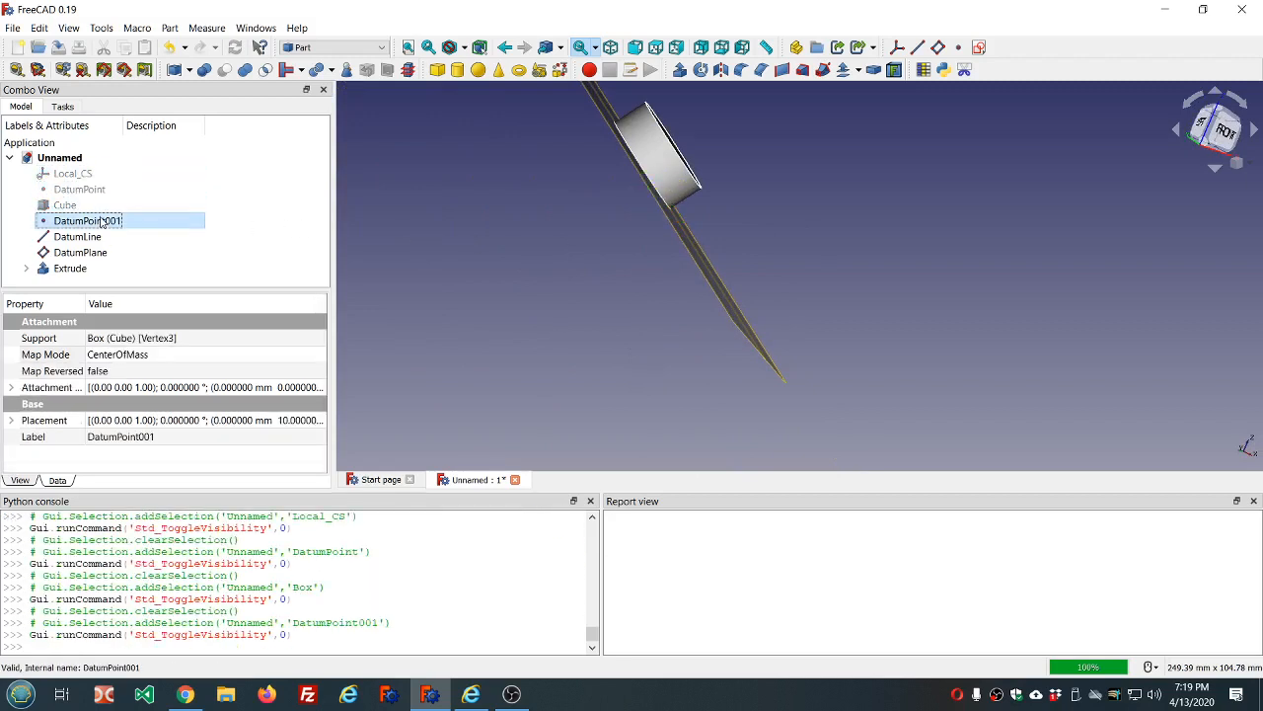
left_click(97, 237)
key("space")
left_click(89, 252)
key("space")
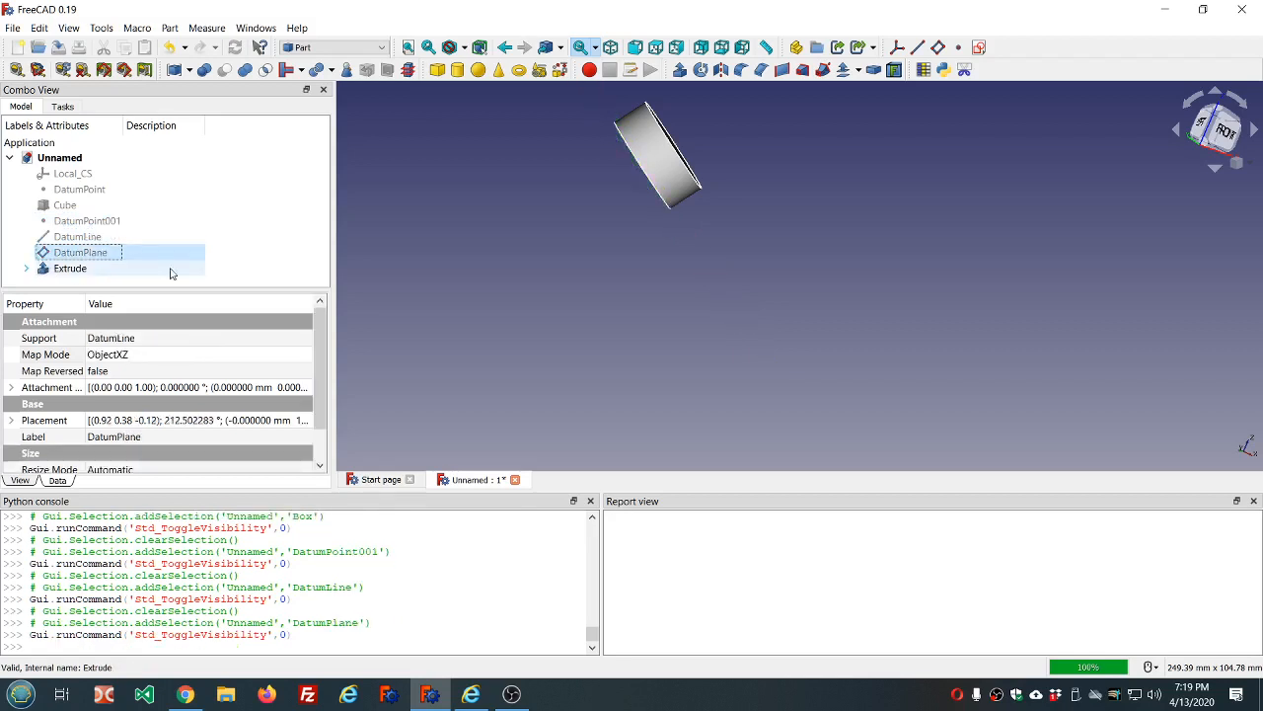
Step: Make the cube visible again and clear the selection
left_click(88, 206)
key("space")
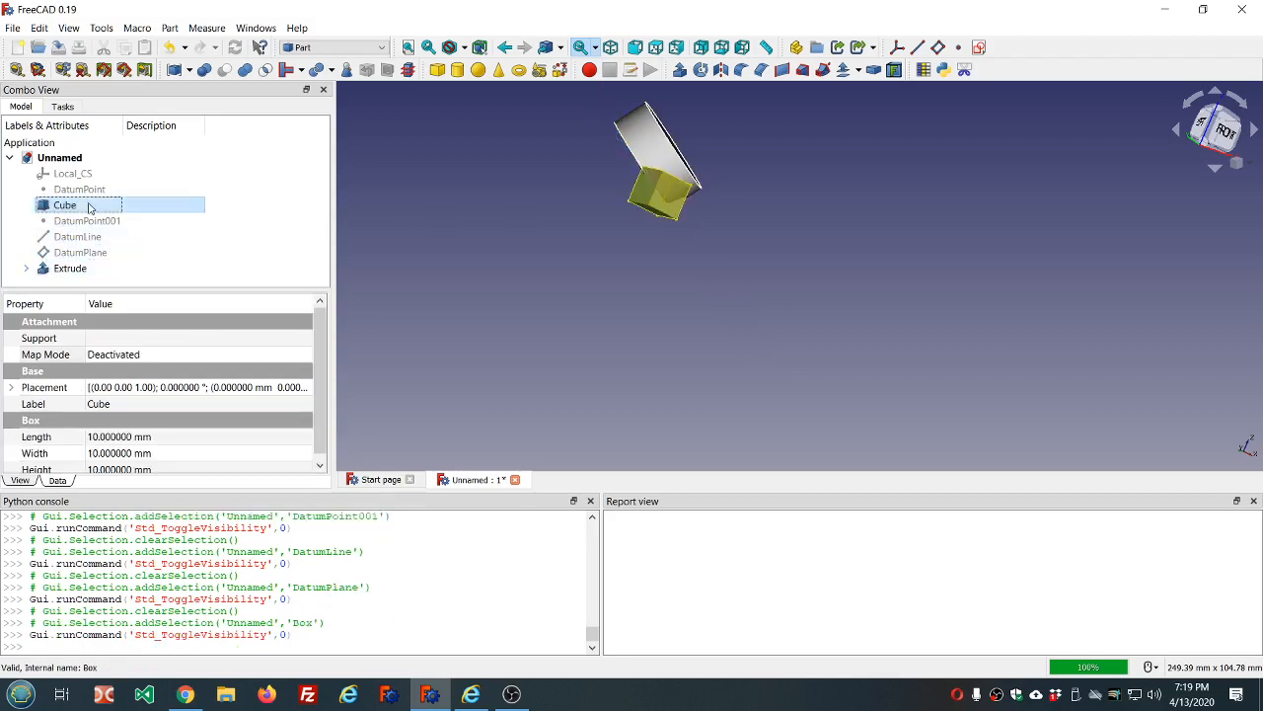
left_click(543, 257)
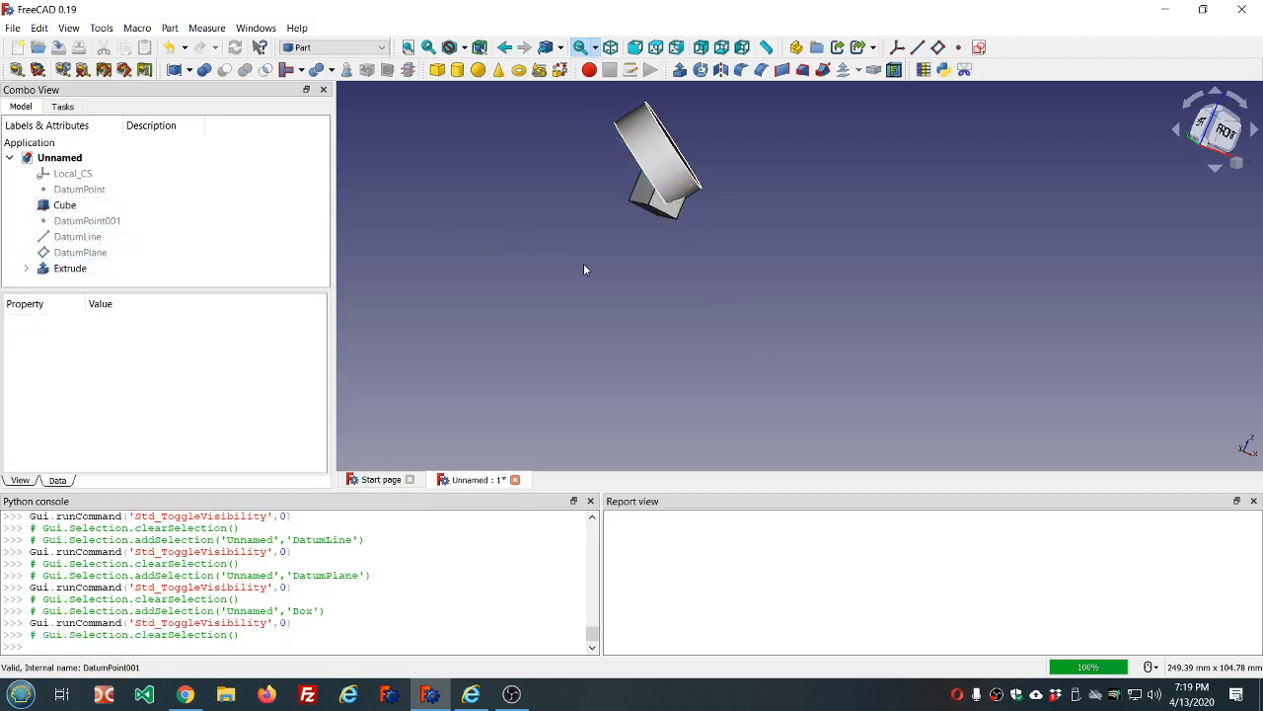
Step: Cut the extruded cylinder from the cube, using the cube as the base and the extrusion as the tool
left_click(79, 269)
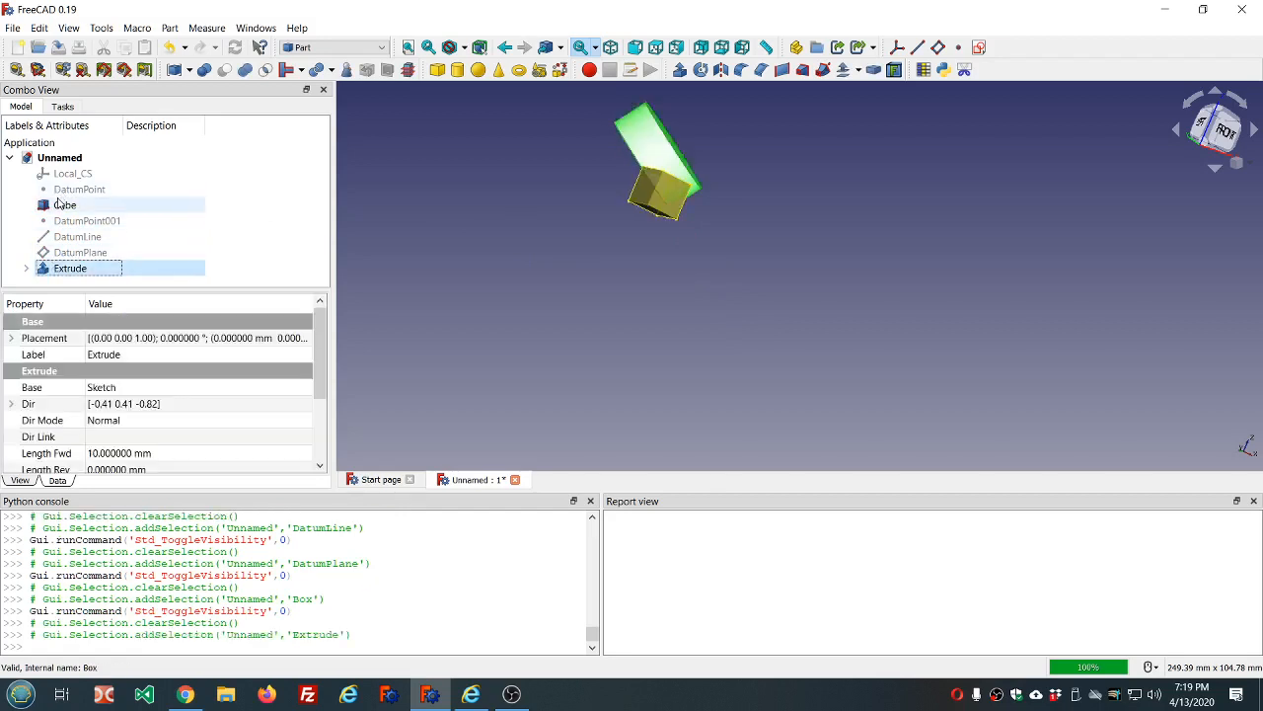
left_click(62, 205, "ctrl")
middle_click_drag(738, 266, 759, 243)
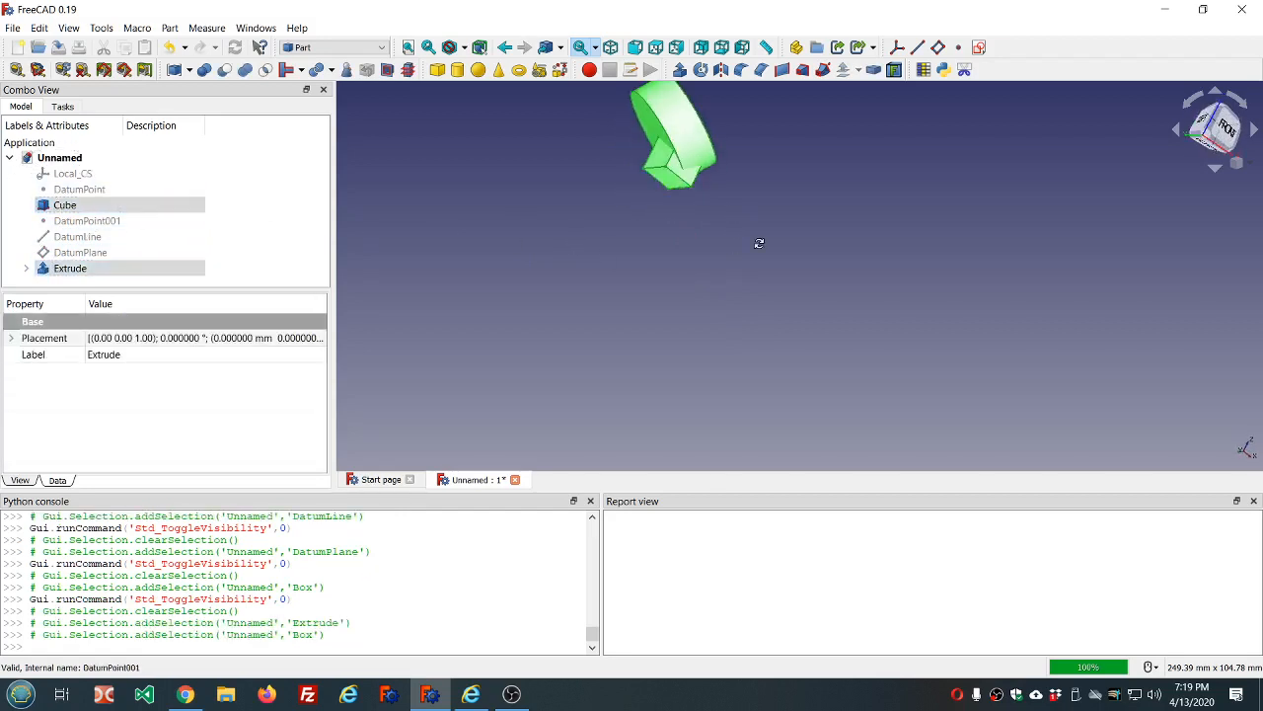
left_click(74, 205)
left_click(86, 271, "ctrl")
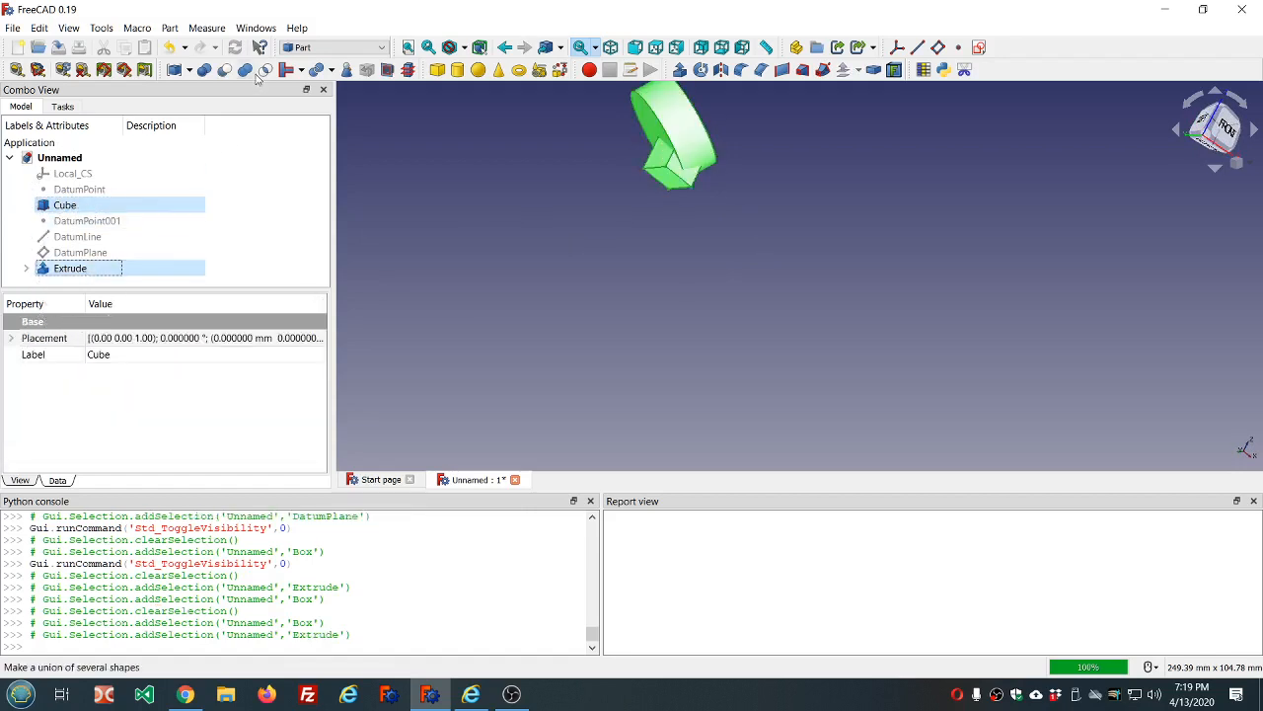
left_click(225, 69)
Step: Check the geometry of the cut solid and close the results
middle_click_drag(784, 151, 660, 235)
middle_click_drag(663, 322, 572, 310)
left_click(554, 320)
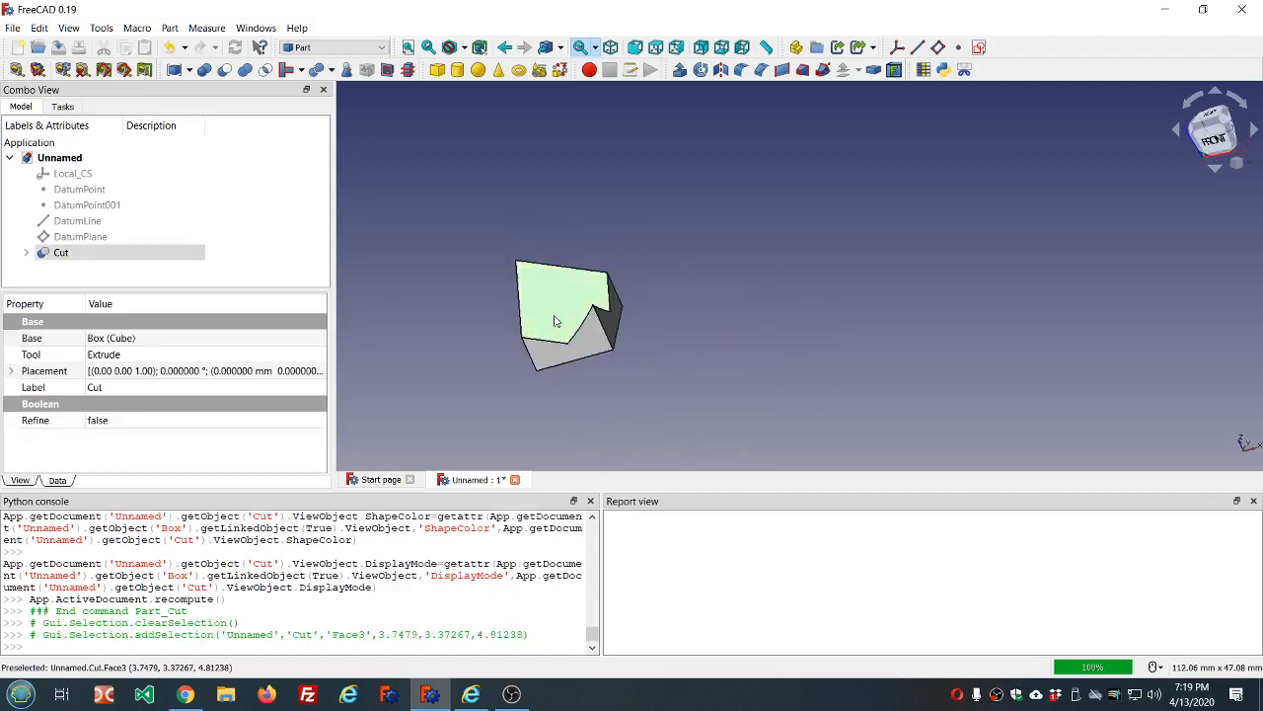
left_click(345, 71)
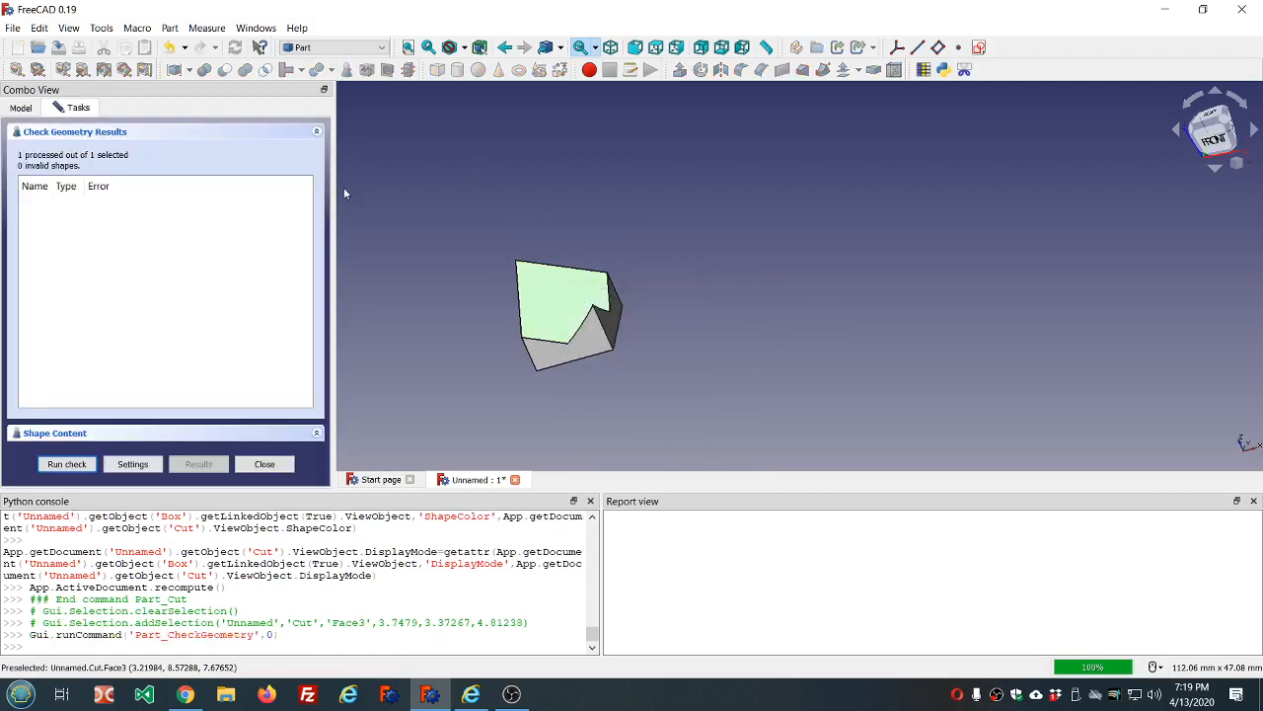
left_click(265, 466)
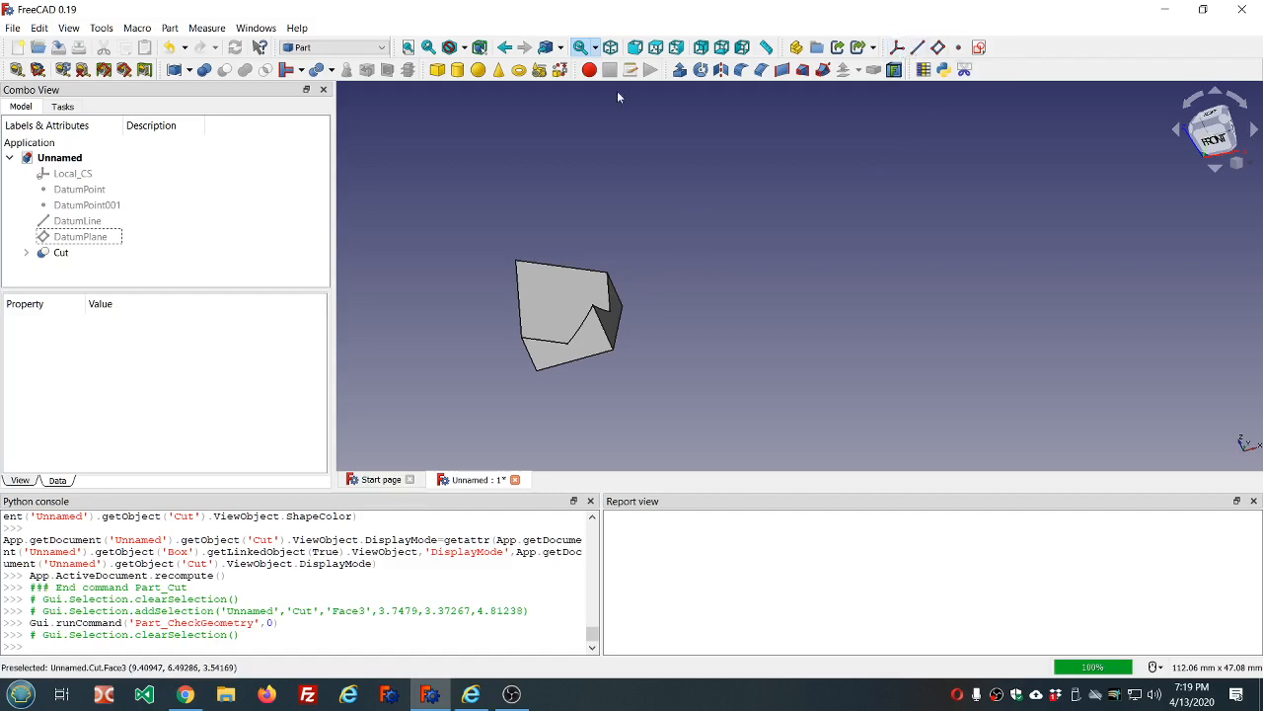
Step: Look at the Draft and Part Design workbench toolbars, then return to the Part workbench and its model tree
left_click(336, 48)
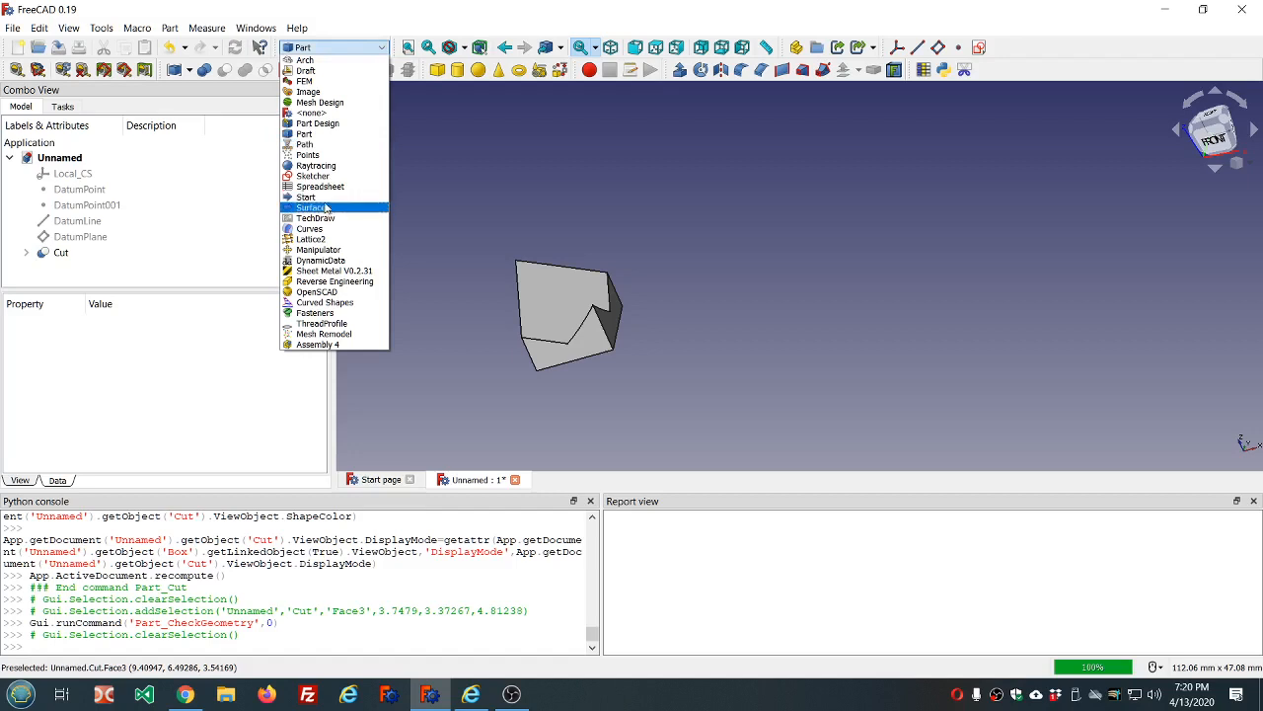
left_click(319, 72)
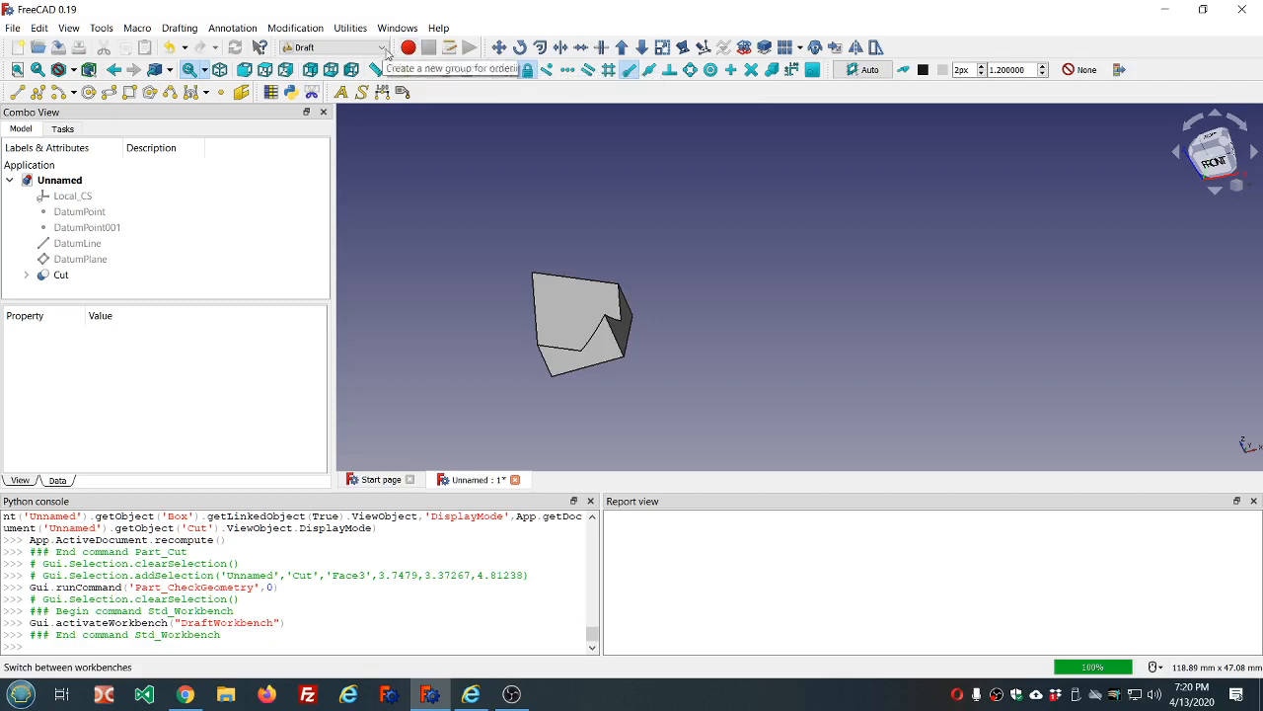
left_click(341, 47)
left_click(353, 124)
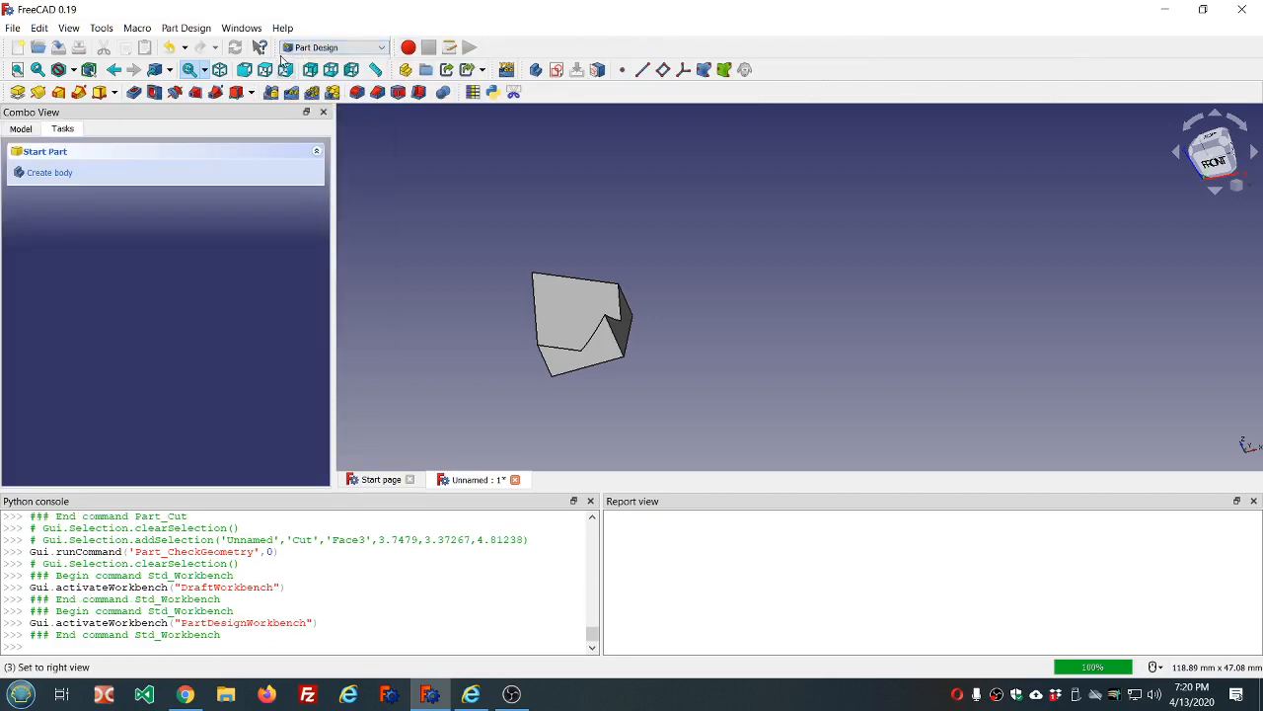
left_click(335, 48)
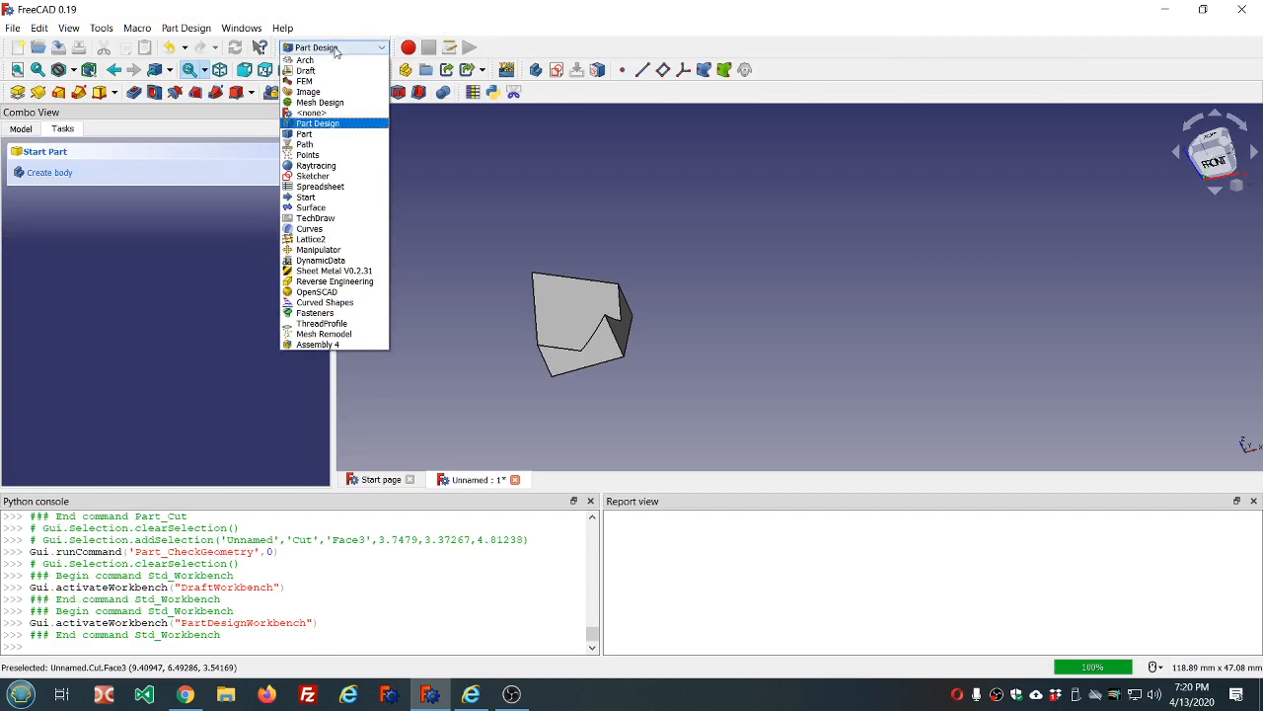
left_click(332, 135)
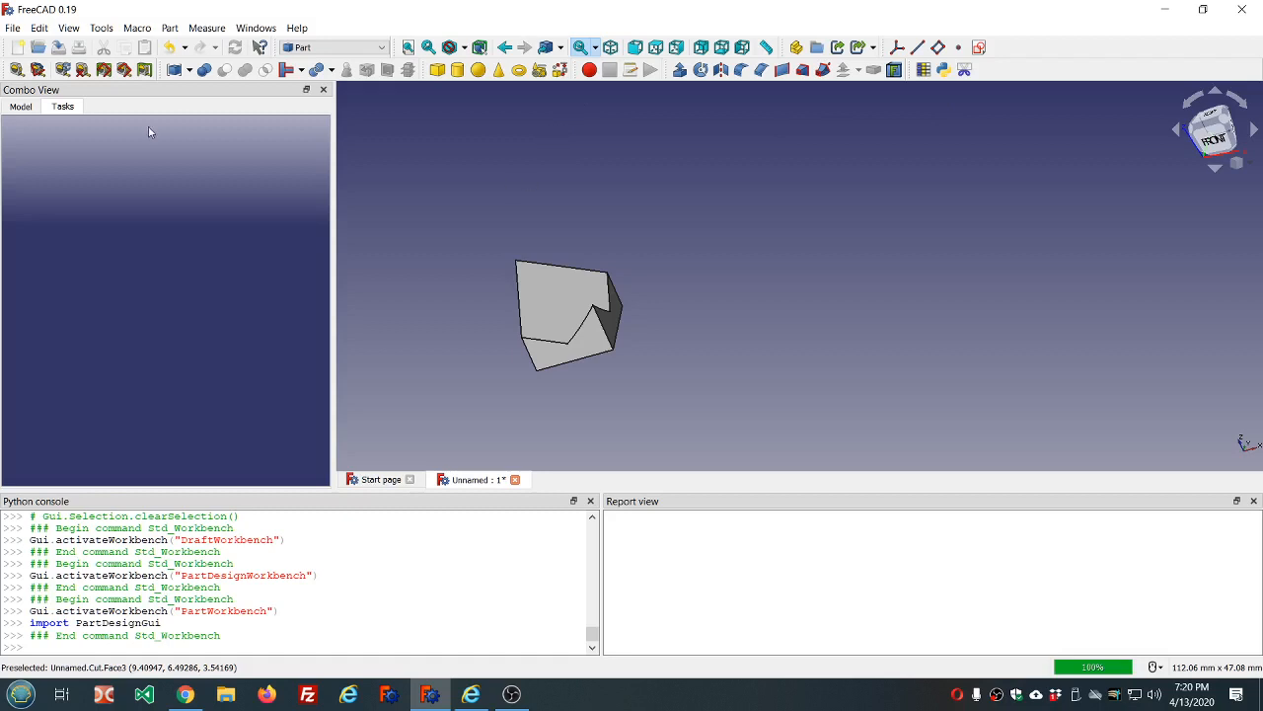
left_click(20, 106)
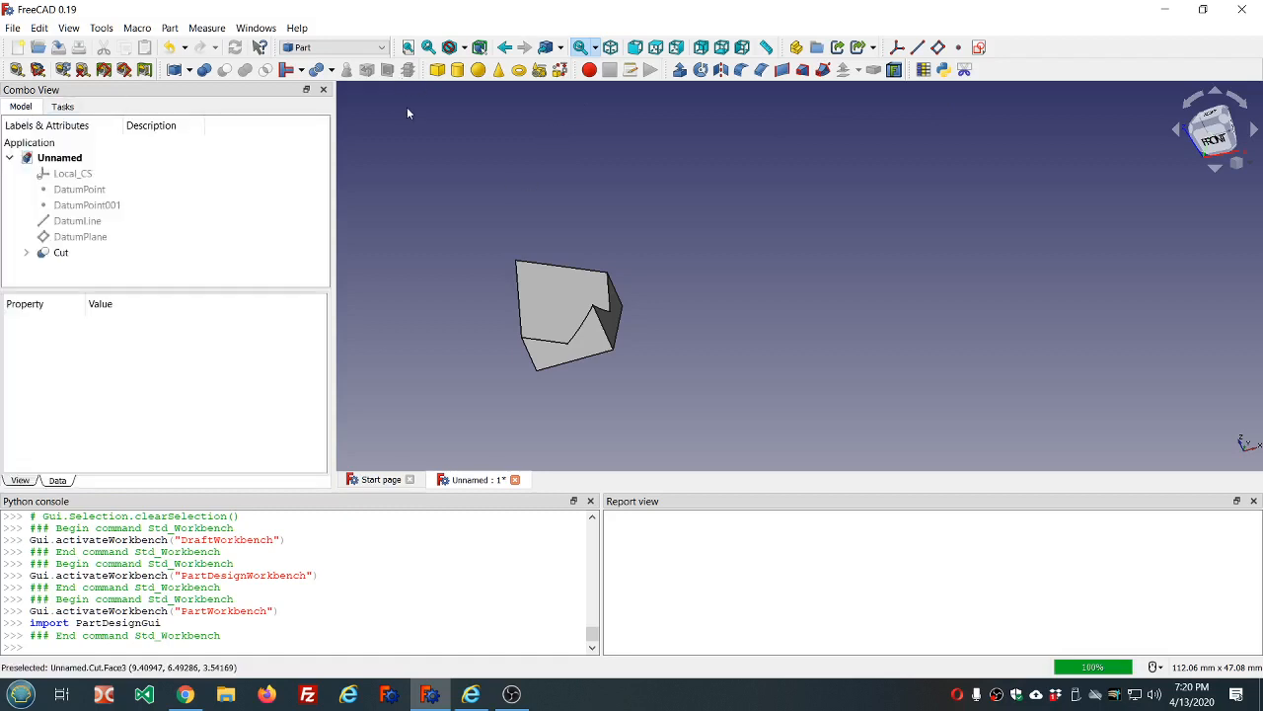
Step: Switch to Chrome and view the Anwendung LKS forum post with the icon attachments
left_click(193, 696)
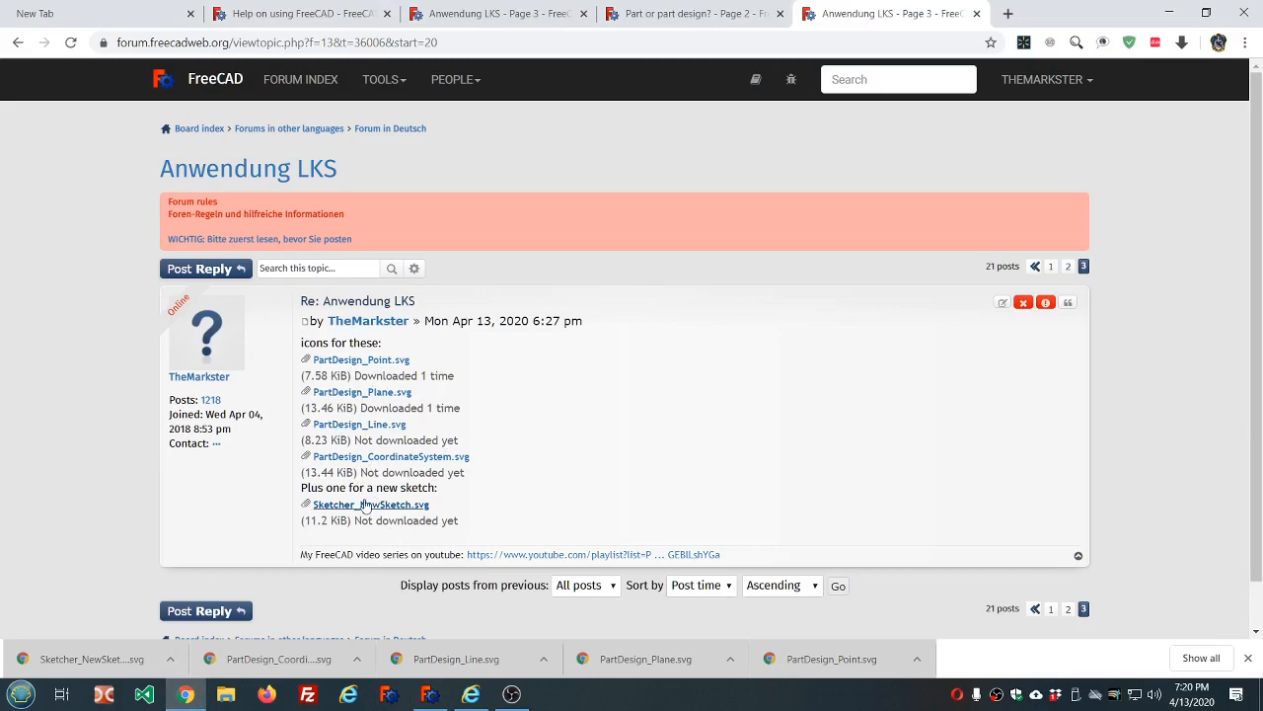
scroll(496, 460, "down", 1)
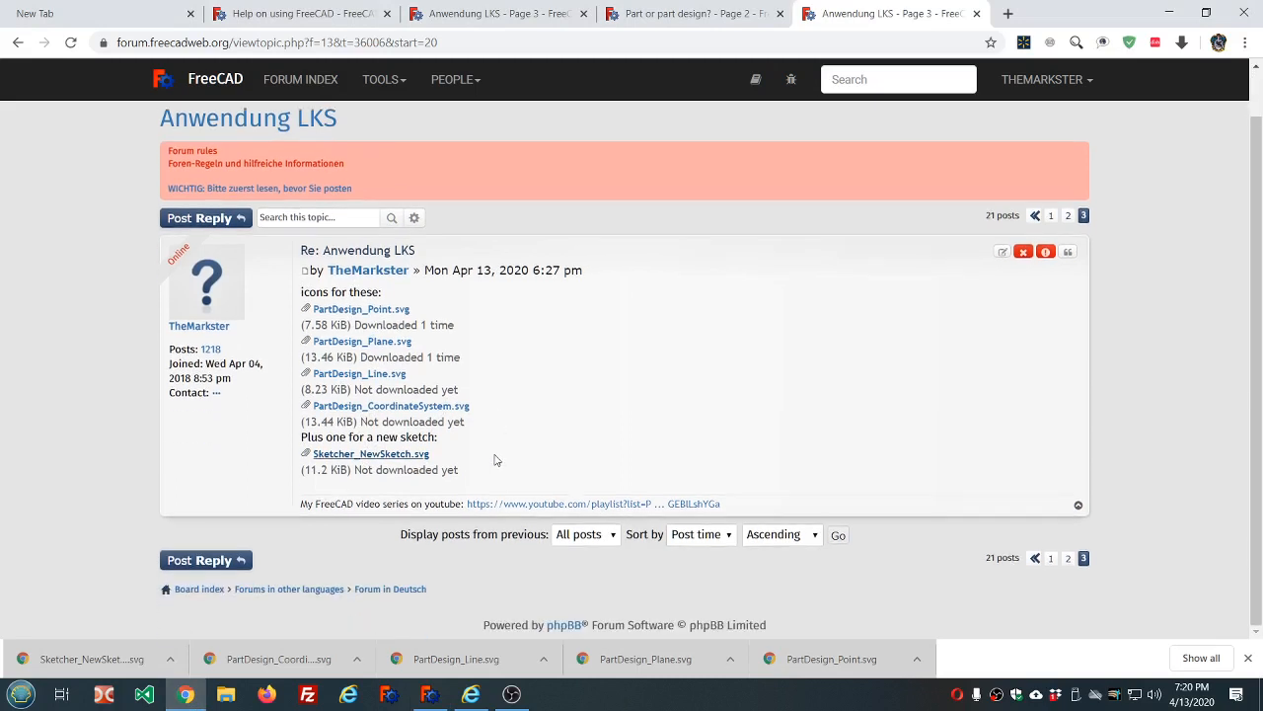
Step: Open the icons post for editing and start adding a file to its attachments
left_click(1001, 255)
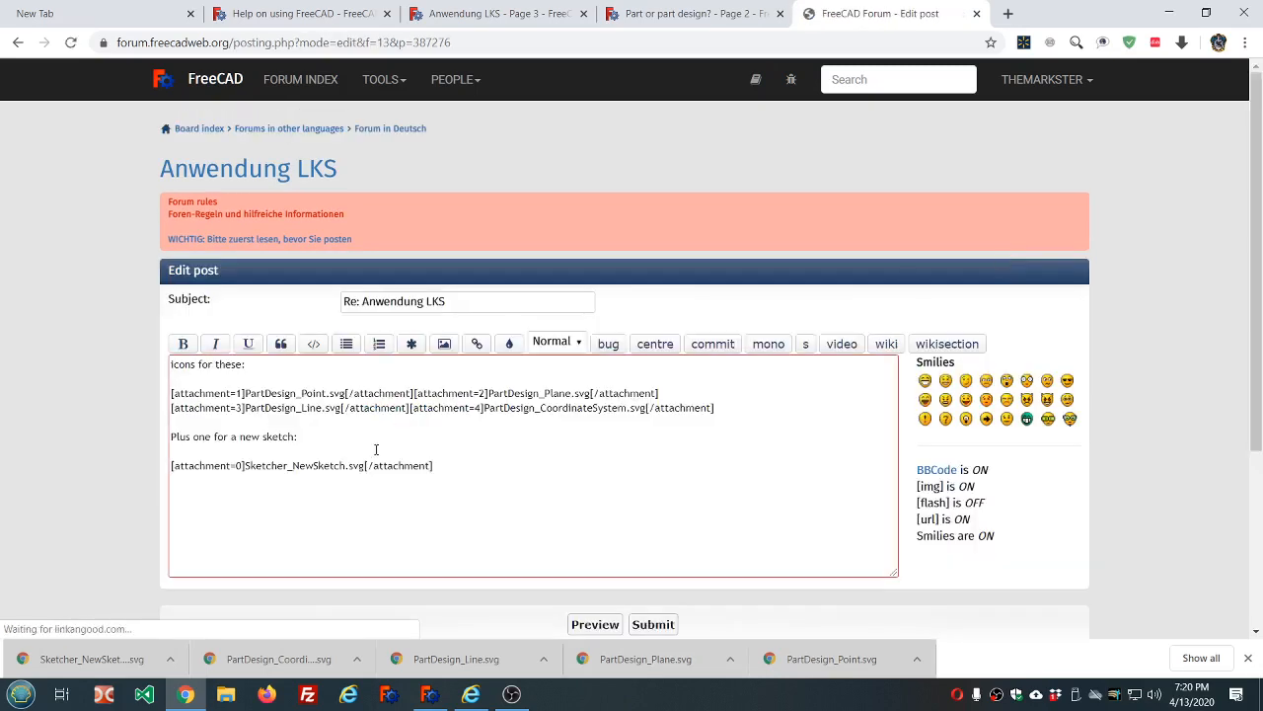
scroll(375, 445, "down", 5)
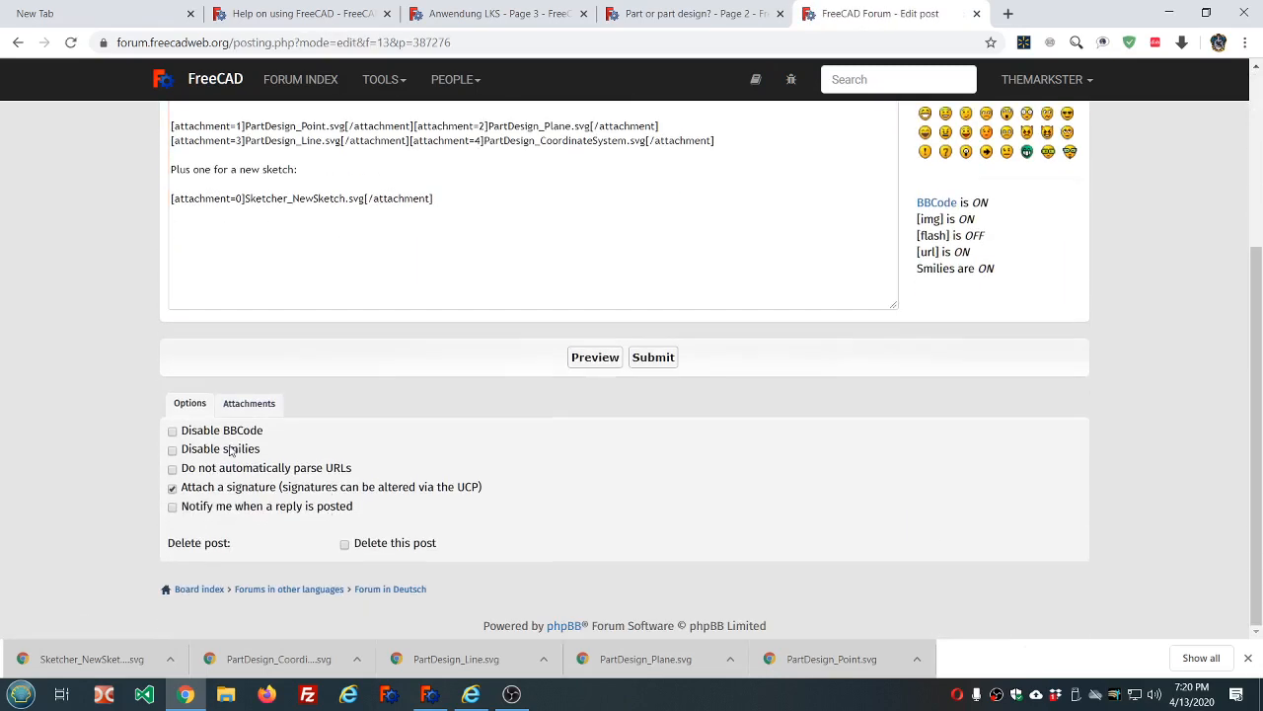
left_click(238, 406)
left_click(192, 461)
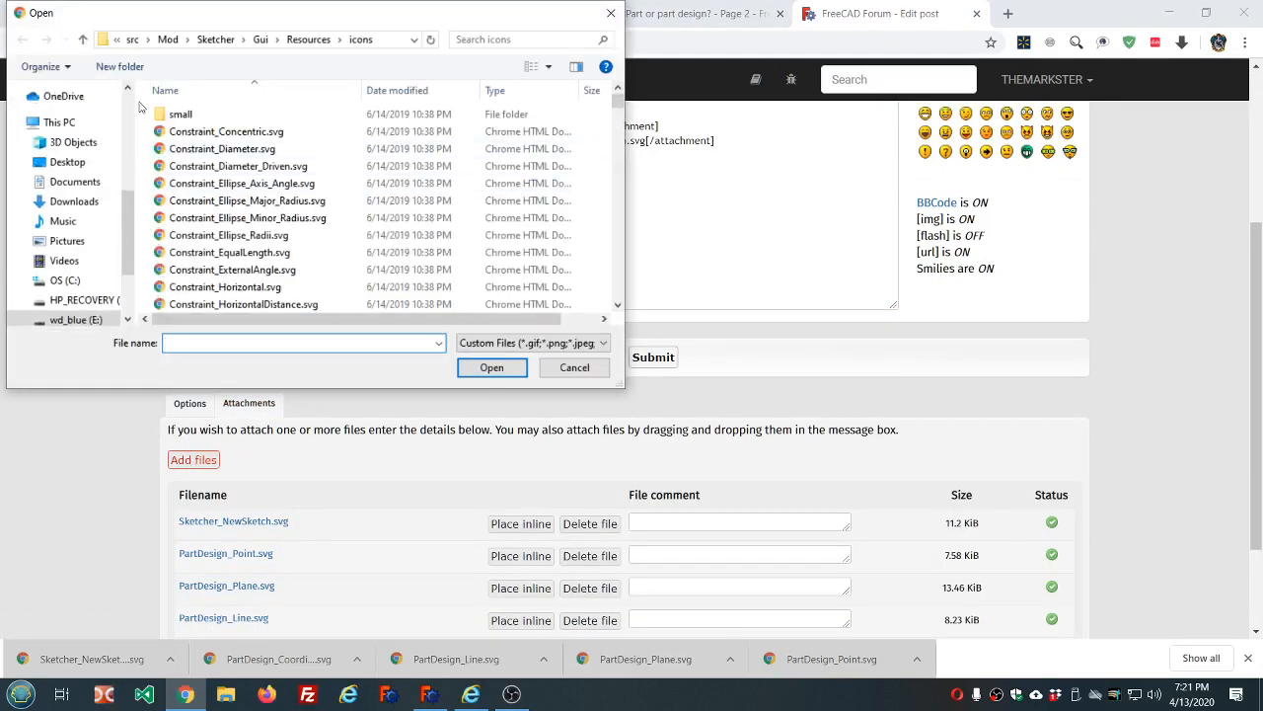
Step: Try to attach new_sketch.FCMacro from the Documents\freecad\Macros folder to the existing icons post
left_click(84, 183)
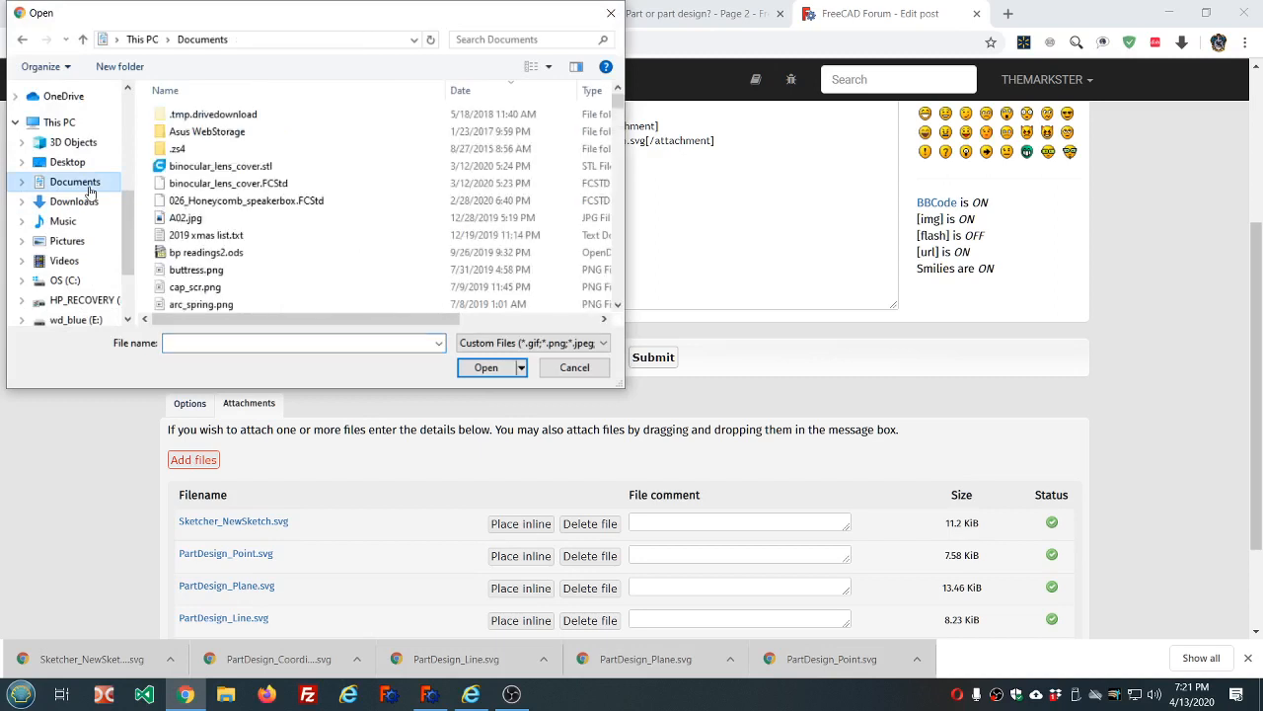
scroll(222, 184, "down", 2)
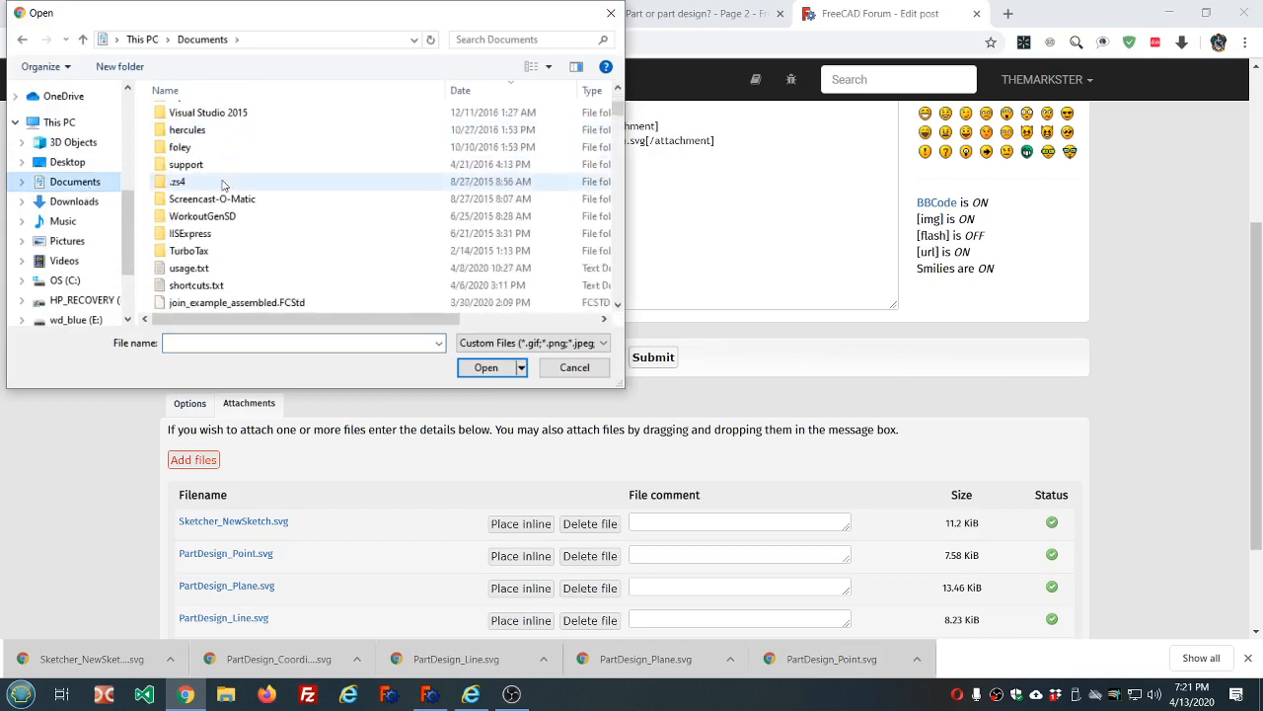
scroll(222, 184, "up", 1)
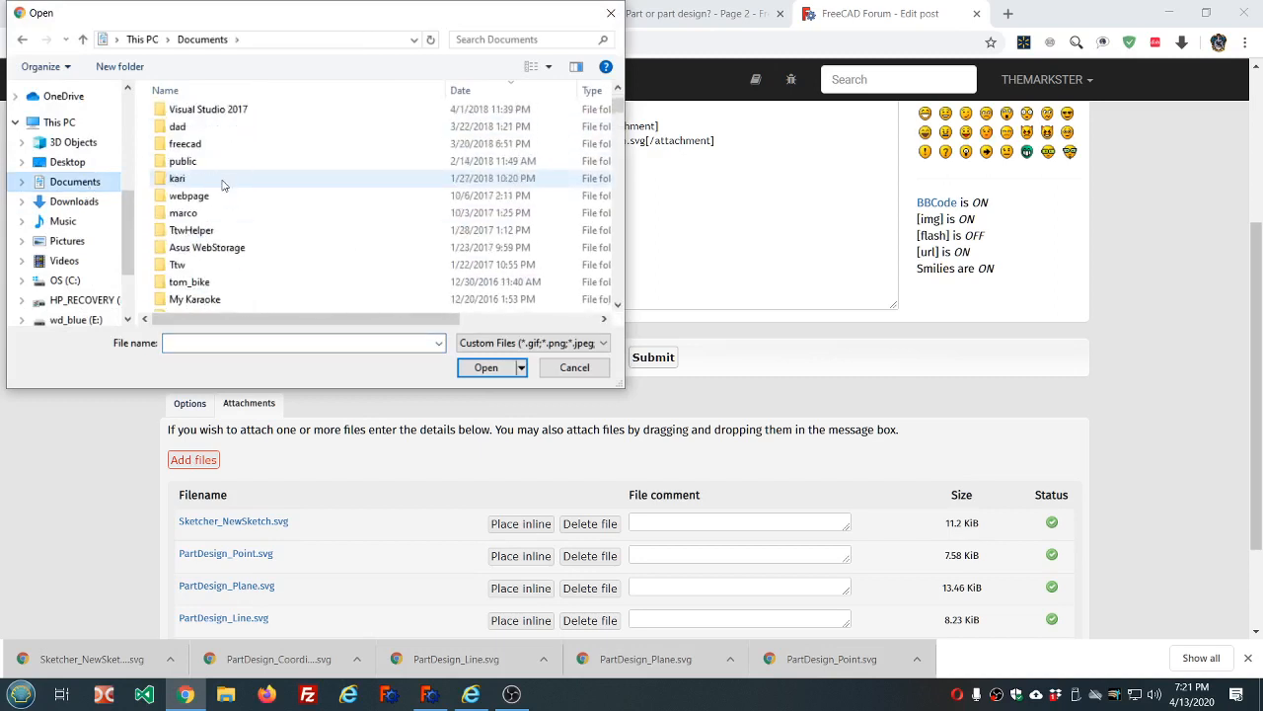
double_click(192, 144)
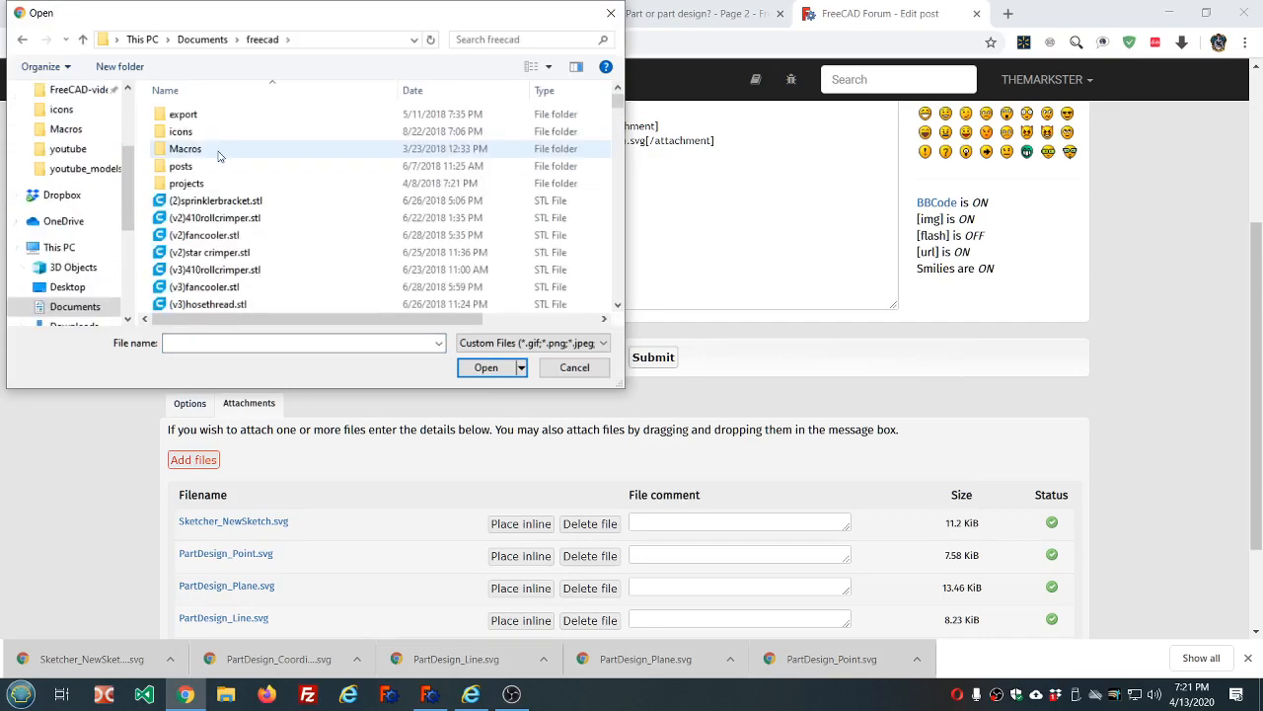
double_click(219, 153)
scroll(295, 180, "down", 5)
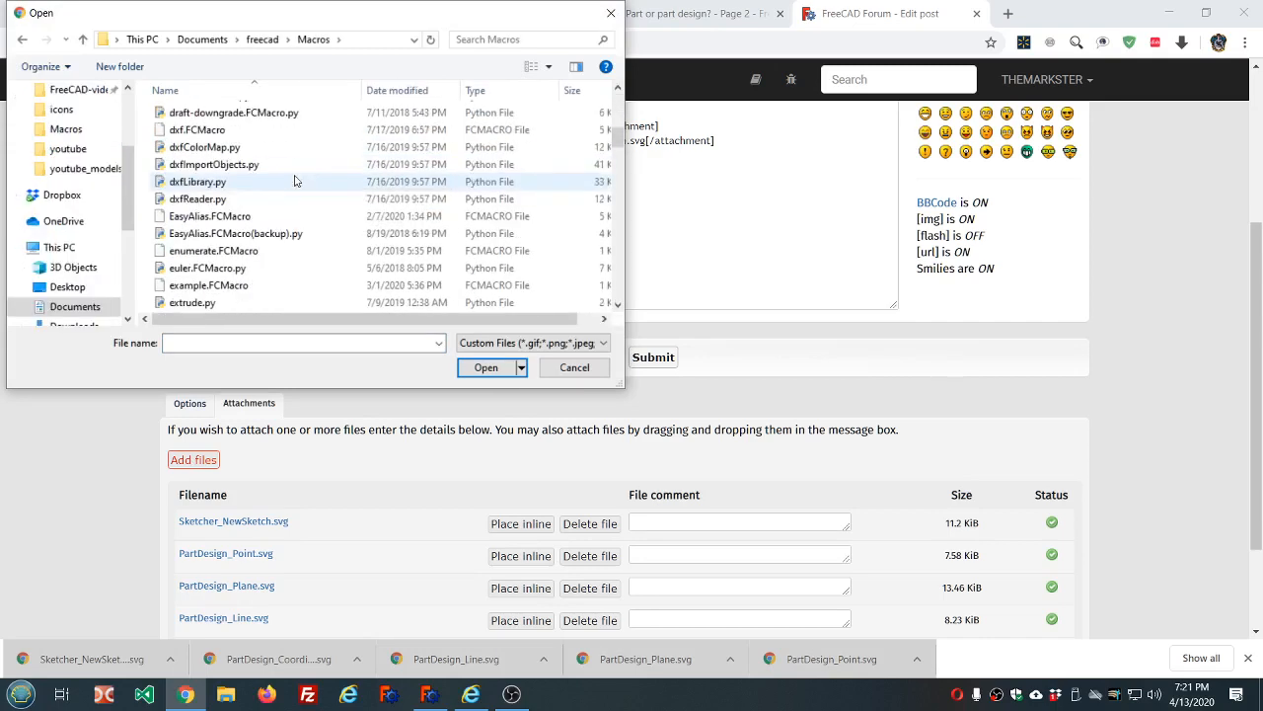
scroll(294, 180, "down", 10)
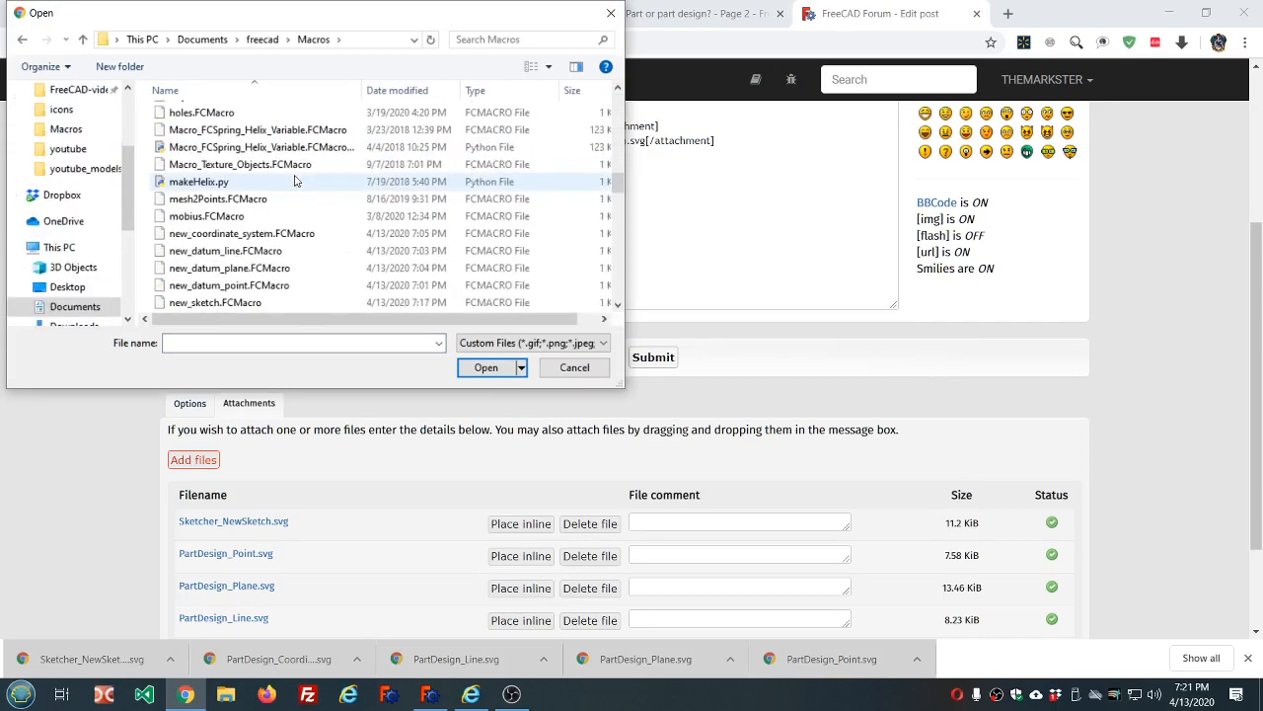
left_click(248, 302)
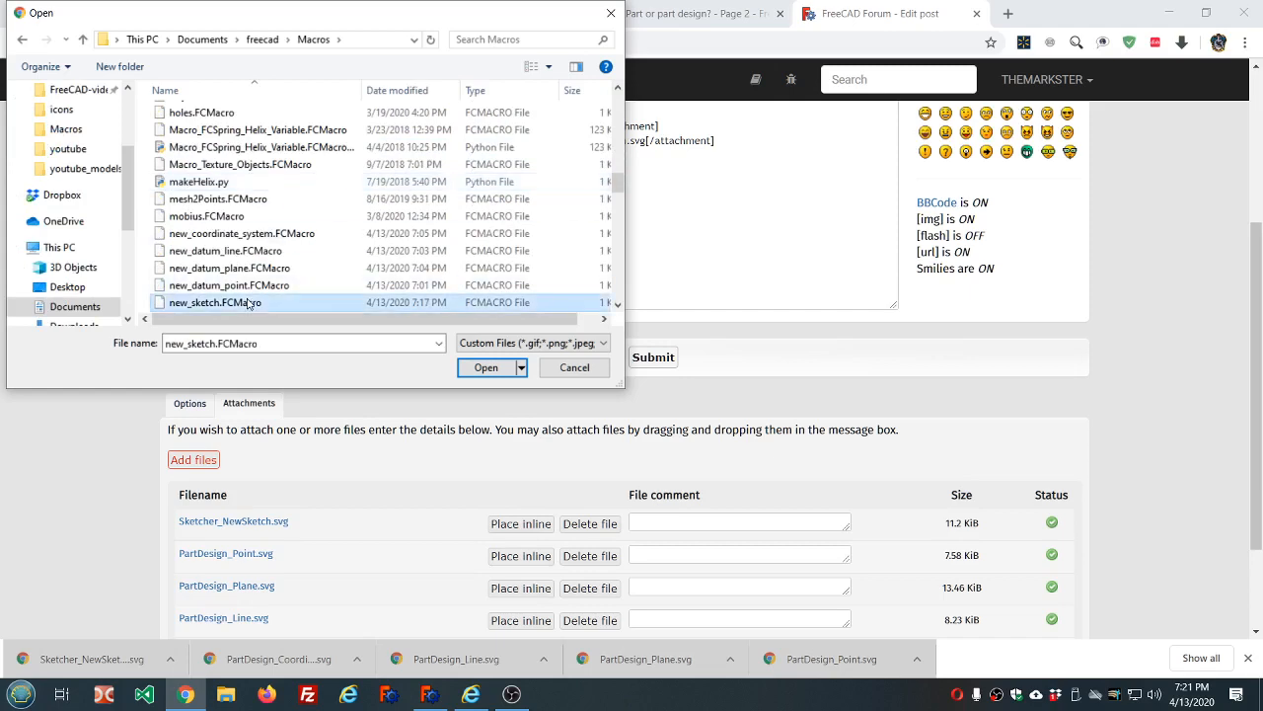
left_click(474, 371)
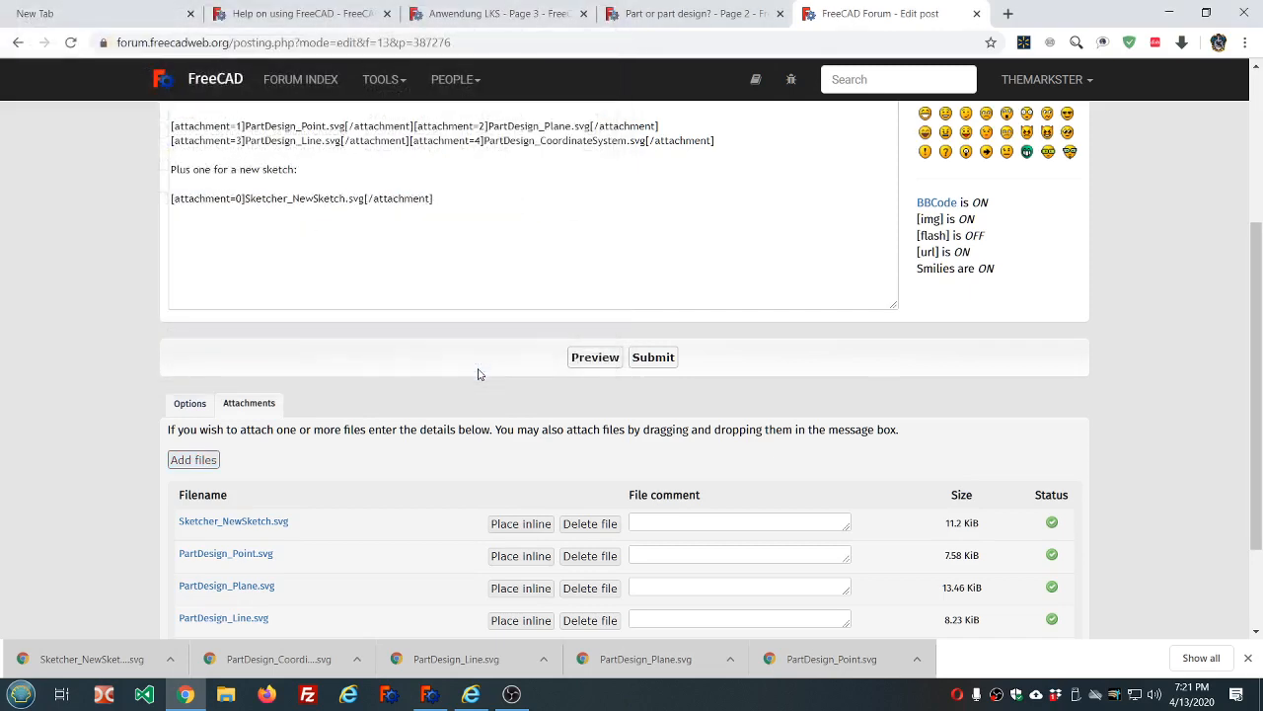
Step: Check the edited post's attachment list and text, and return to the topic without submitting the edit
scroll(427, 401, "down", 3)
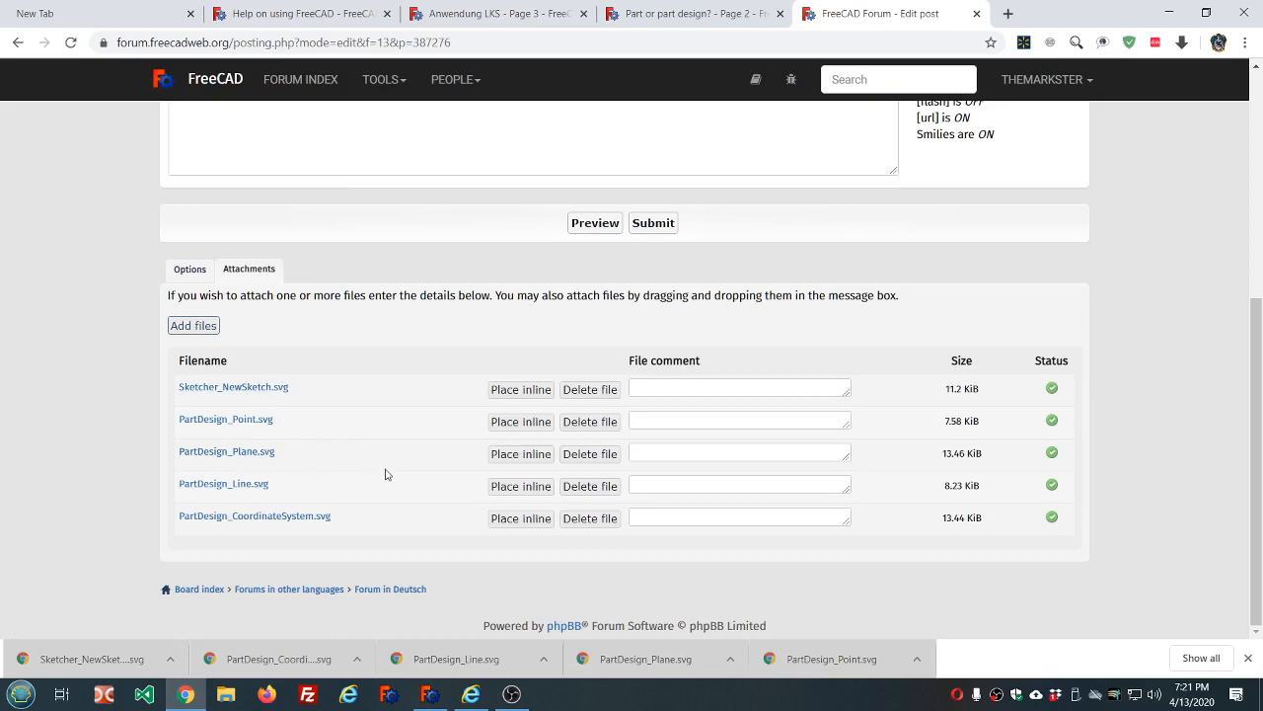
scroll(386, 475, "up", 3)
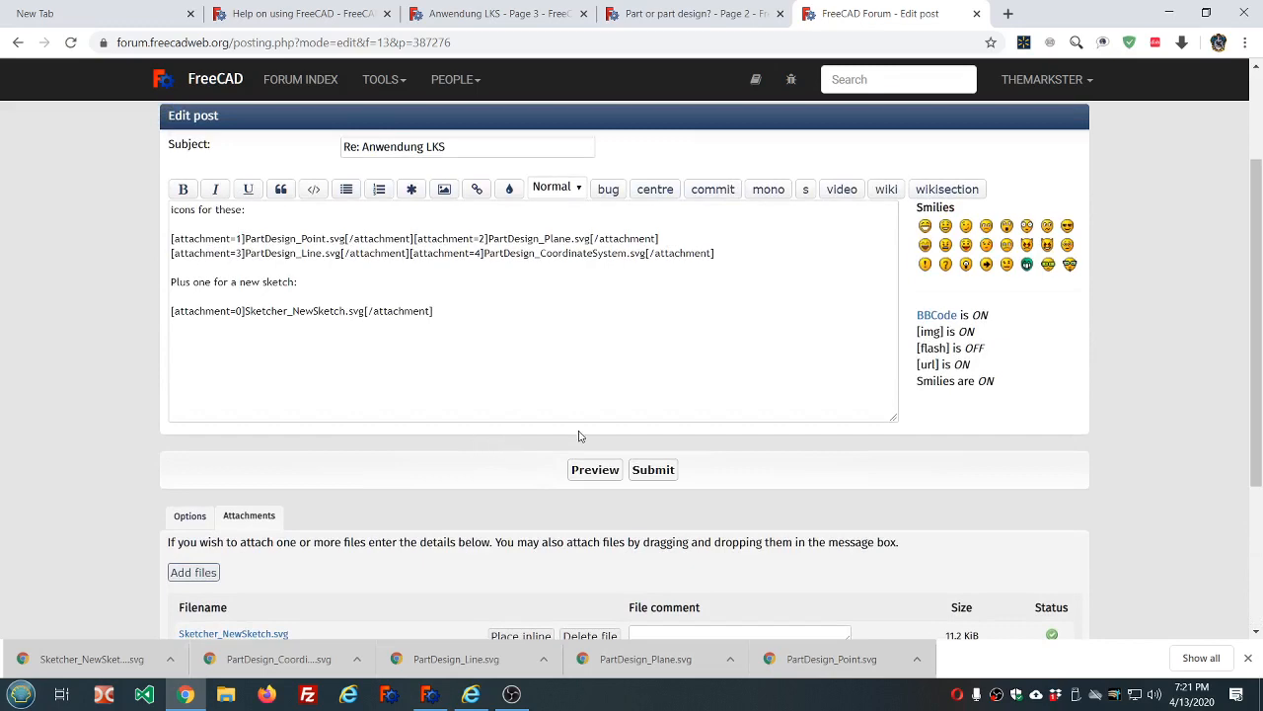
scroll(658, 369, "up", 2)
scroll(657, 369, "down", 1)
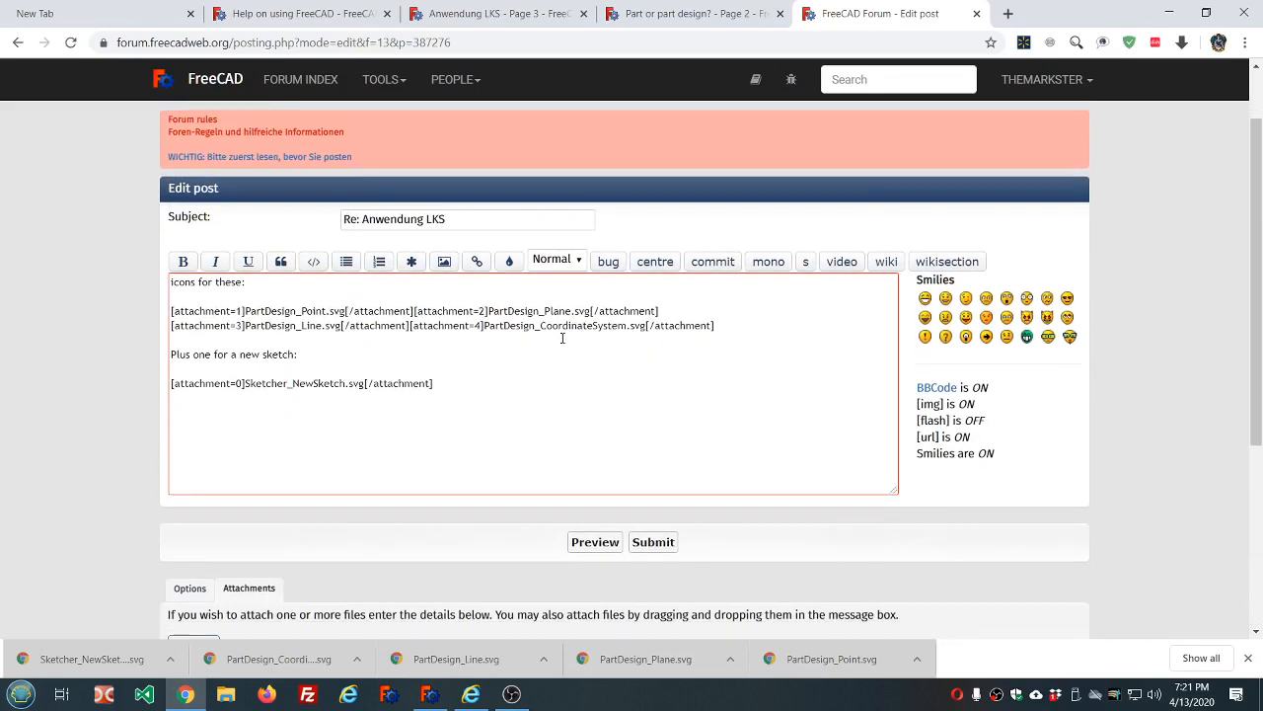
scroll(657, 369, "up", 1)
left_click(18, 45)
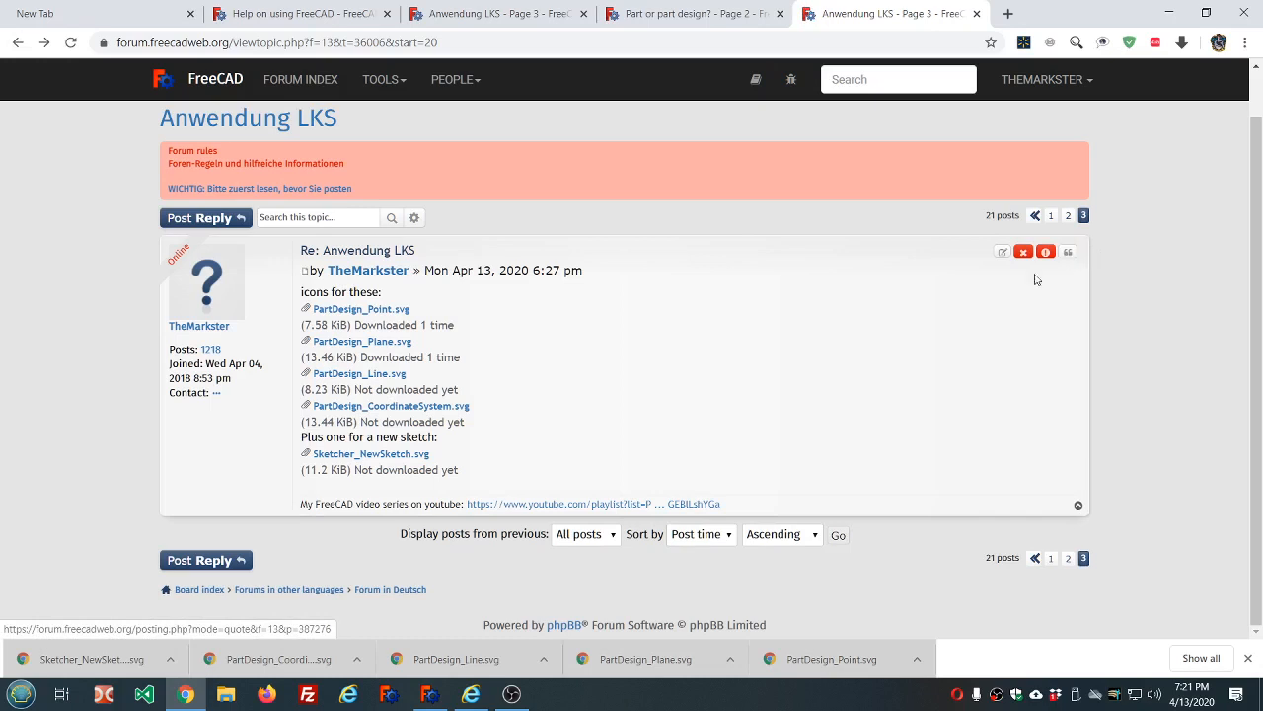
Step: Start a reply in the Anwendung LKS topic with the text "And the new sketch macro:" followed by a line break
left_click(203, 560)
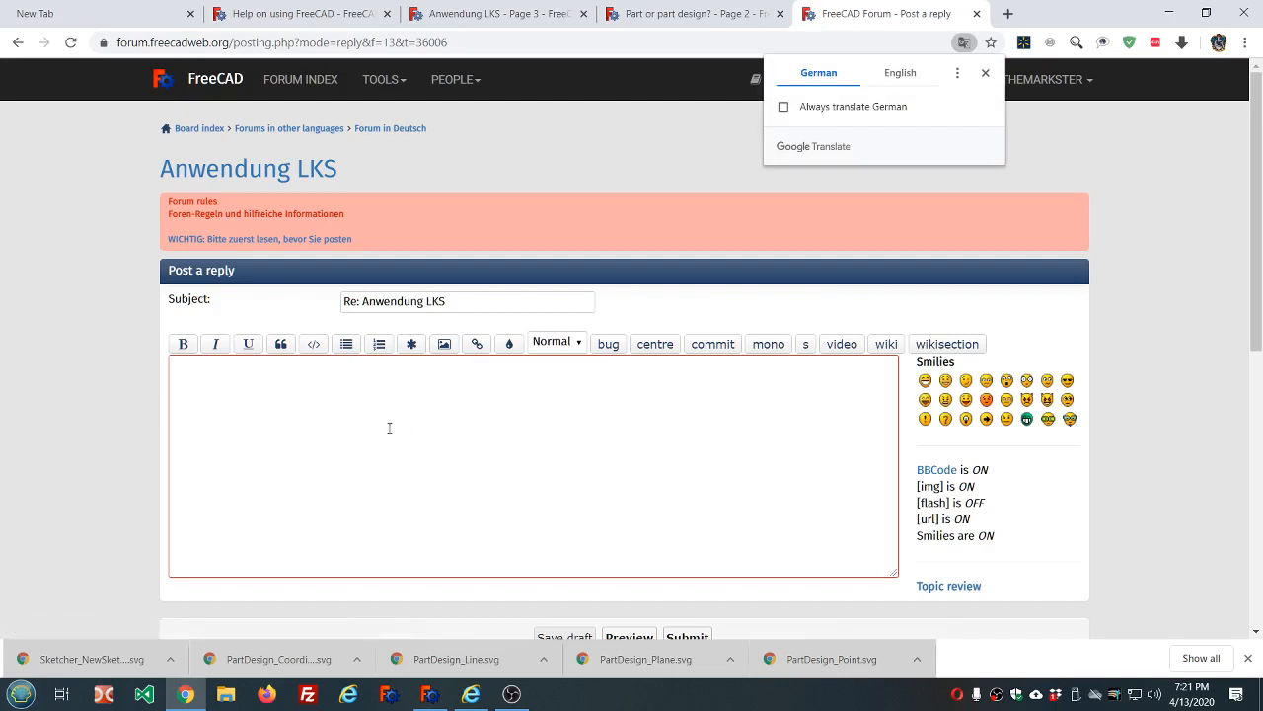
left_click(389, 427)
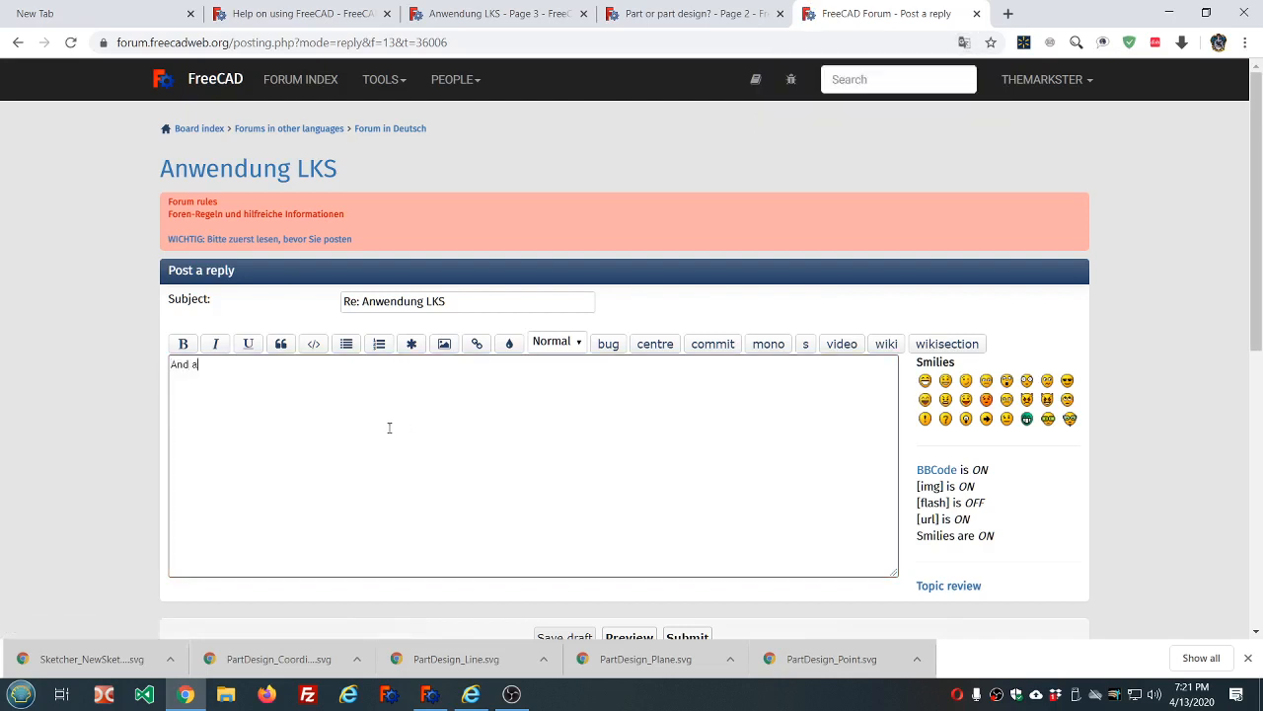
type("And a")
key("BackSpace")
type("the s")
key("BackSpace")
type("new sketch macro:")
key("Return")
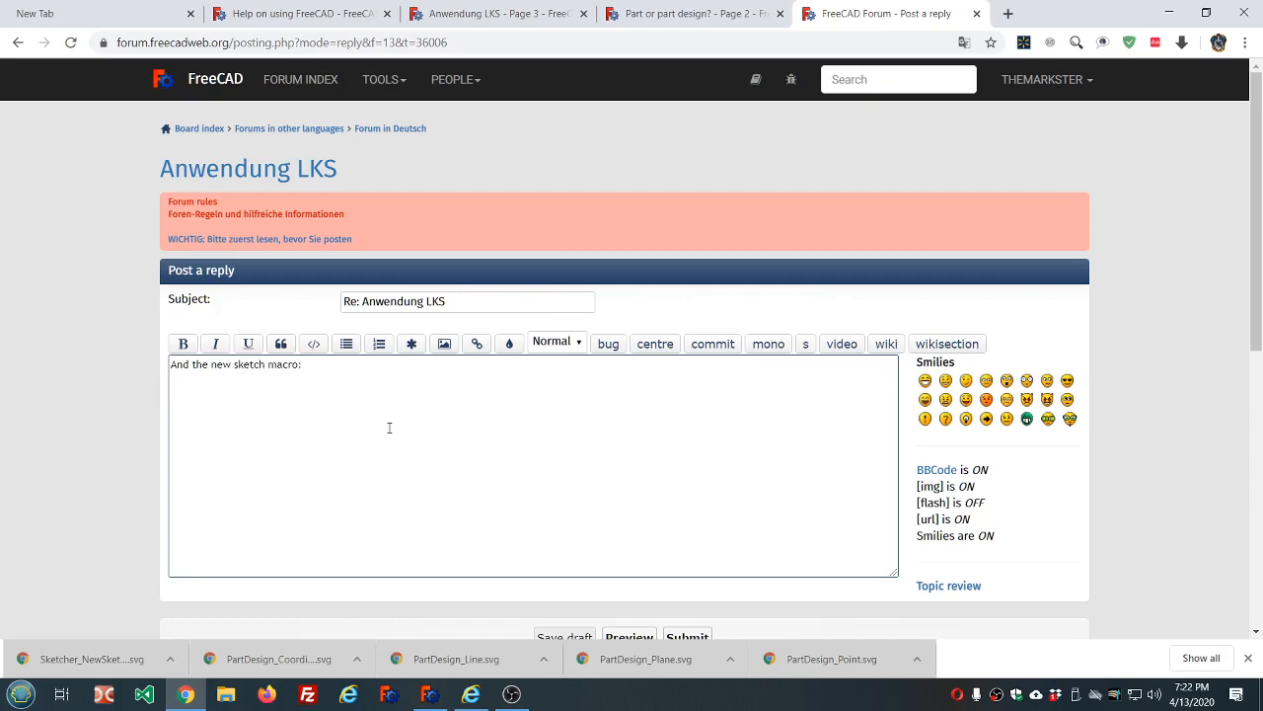
Step: Attach new_sketch.FCMacro from the Macros folder to the reply and place it inline below the text
scroll(398, 417, "down", 3)
left_click(236, 443)
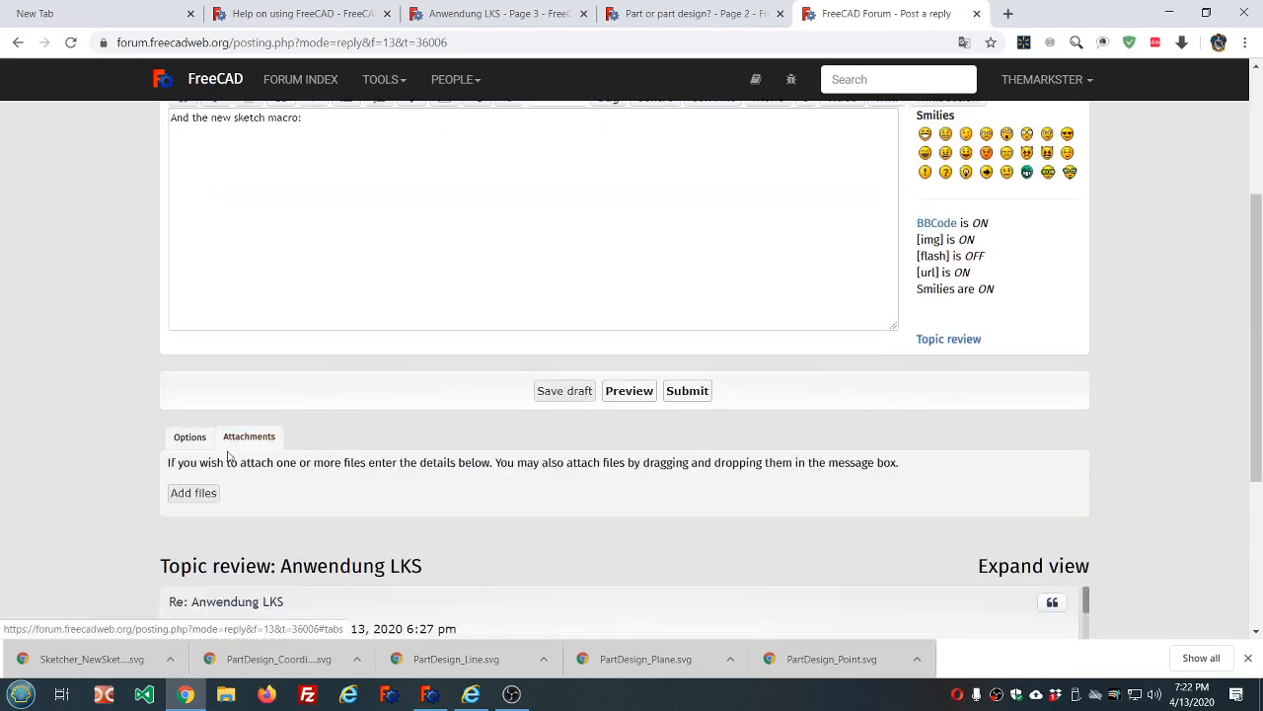
left_click(193, 493)
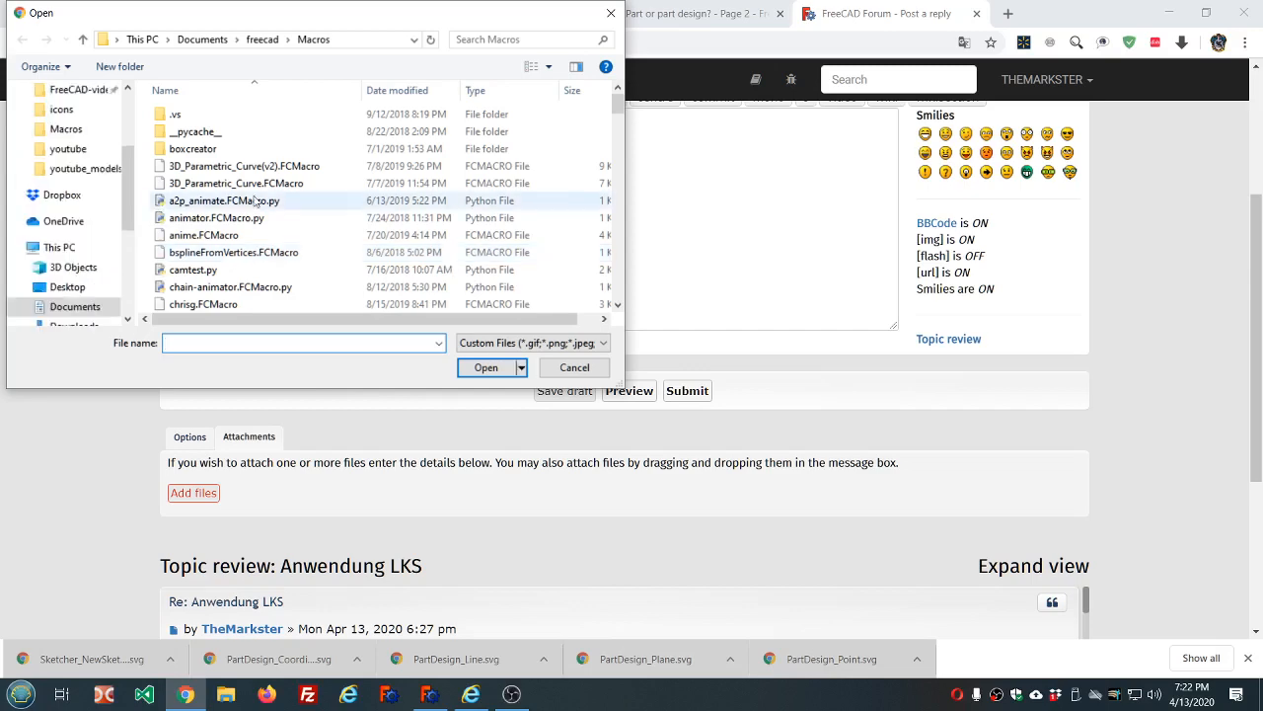
scroll(255, 201, "down", 5)
scroll(254, 200, "down", 10)
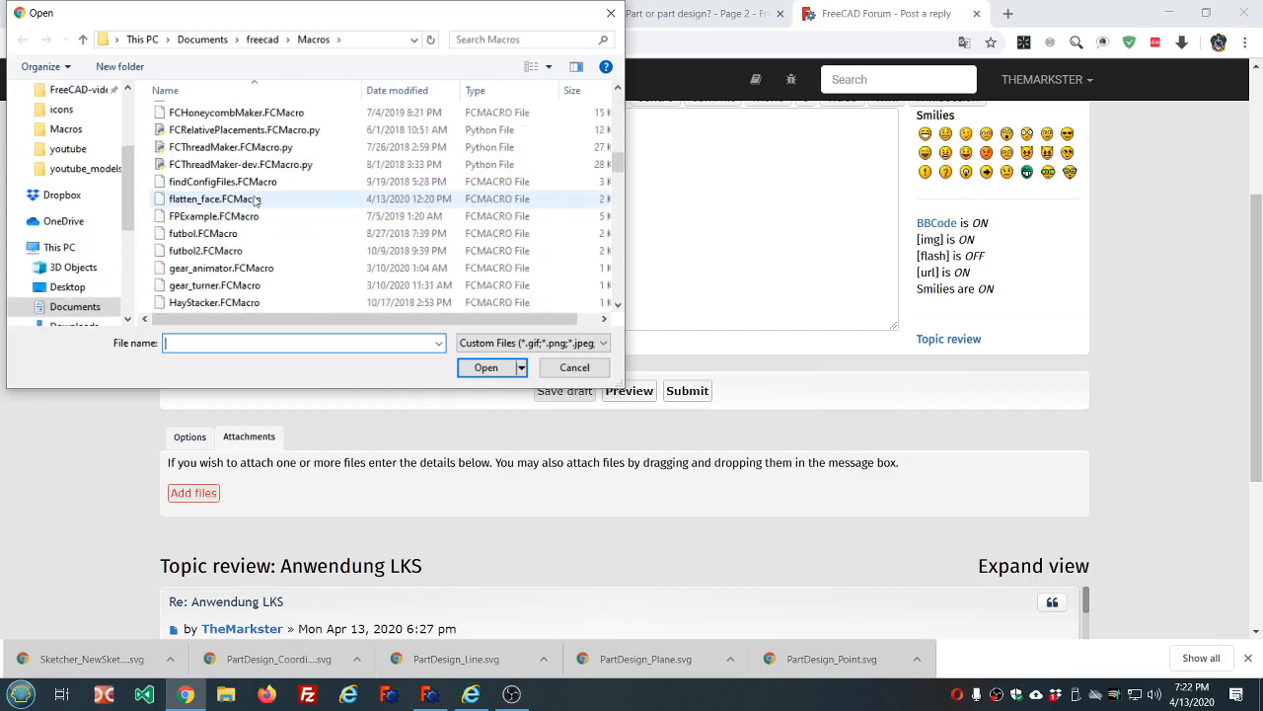
left_click(227, 253)
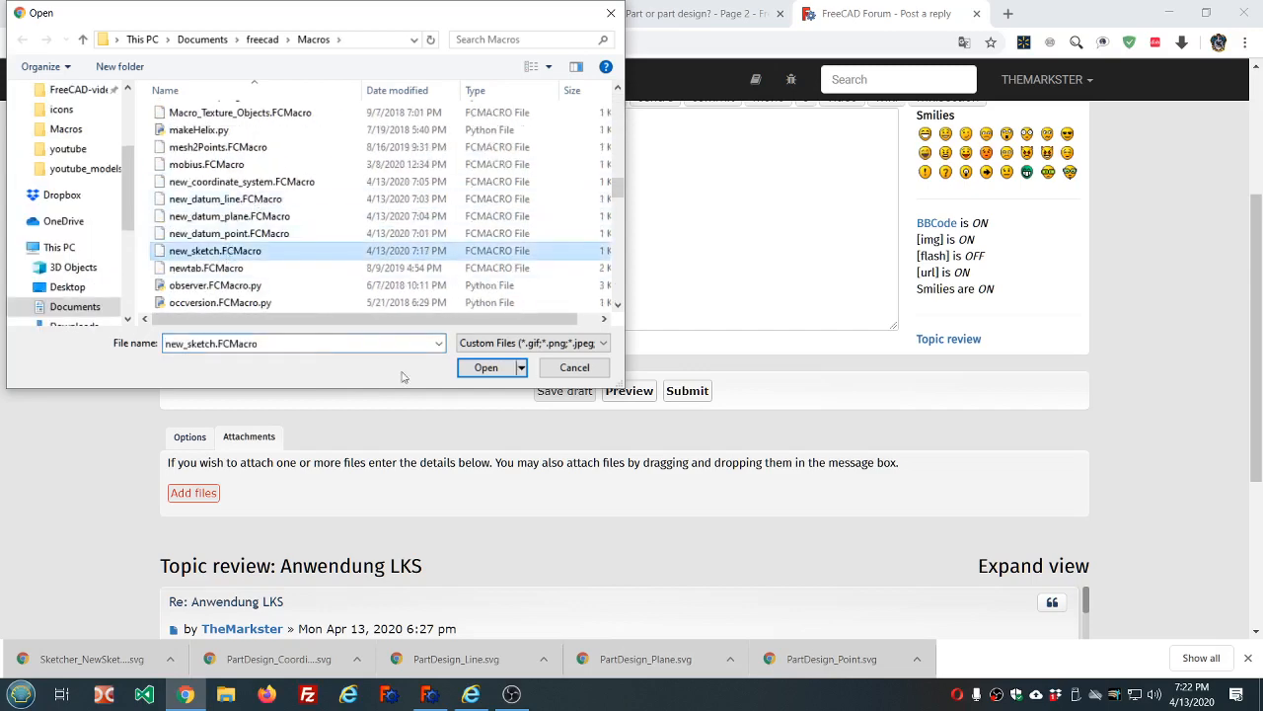
left_click(484, 367)
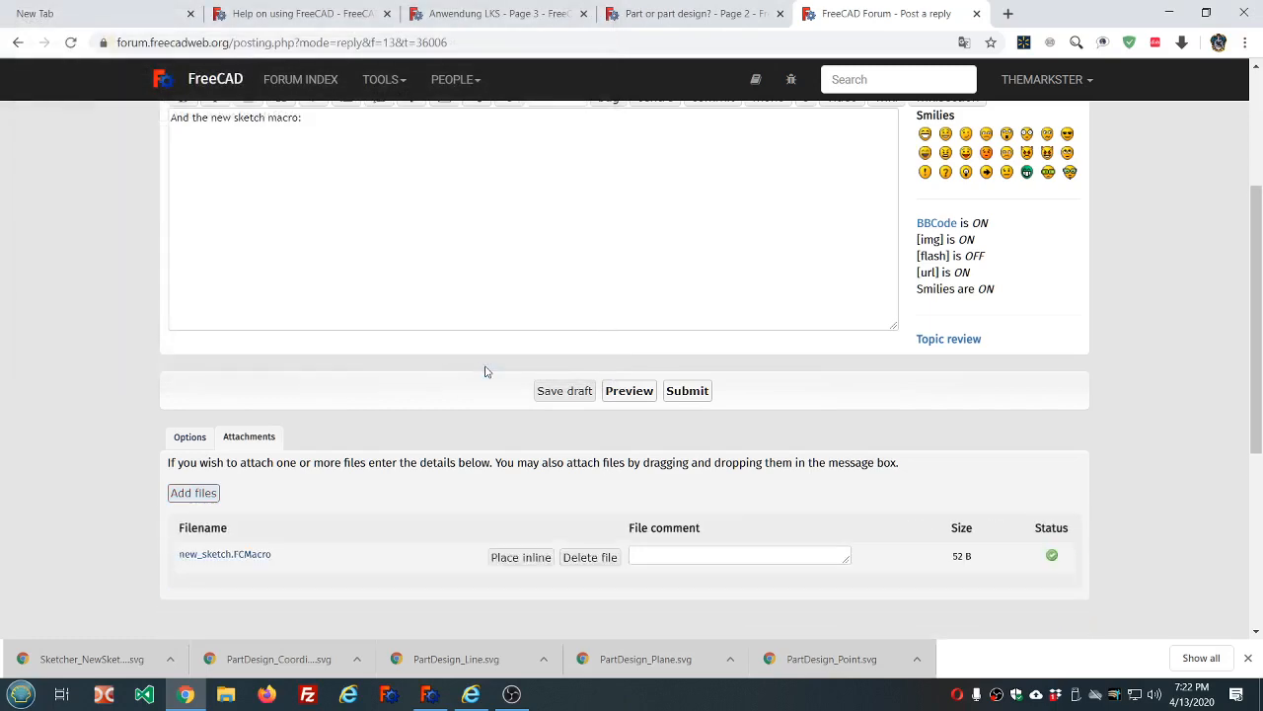
left_click(505, 559)
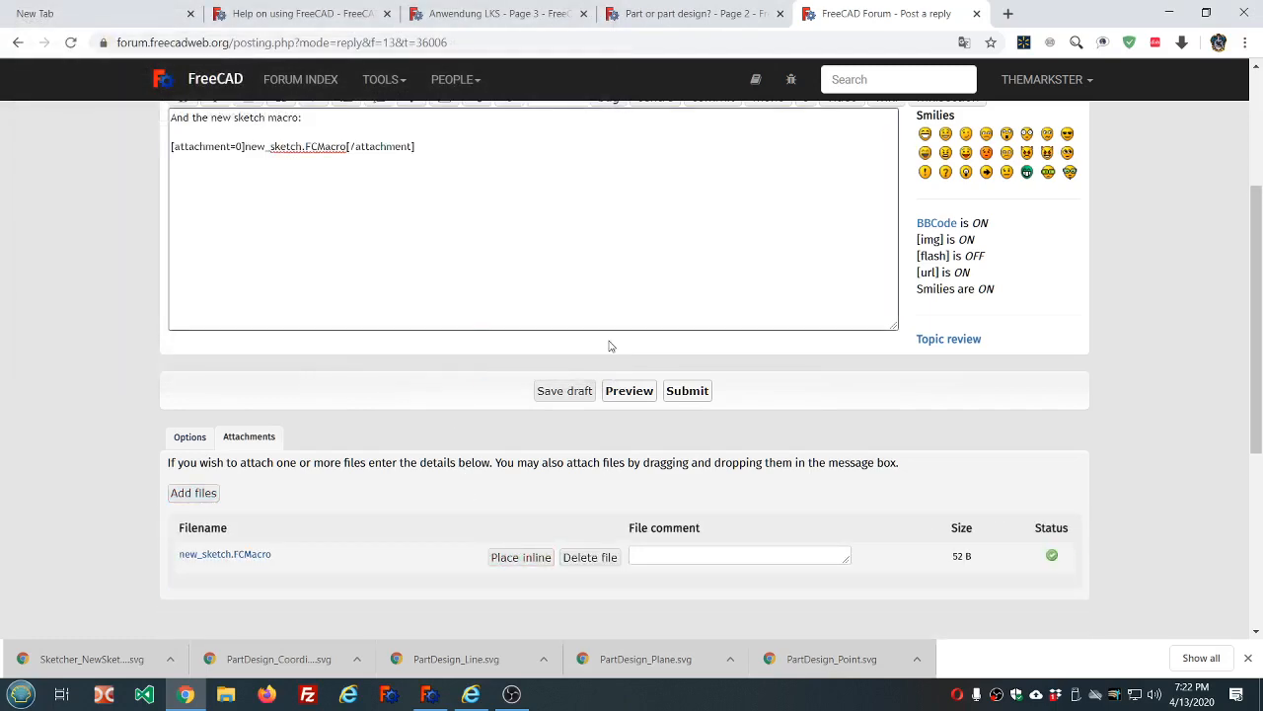
Step: Preview the reply with the macro attachment, submit it, and view the updated topic
left_click(629, 391)
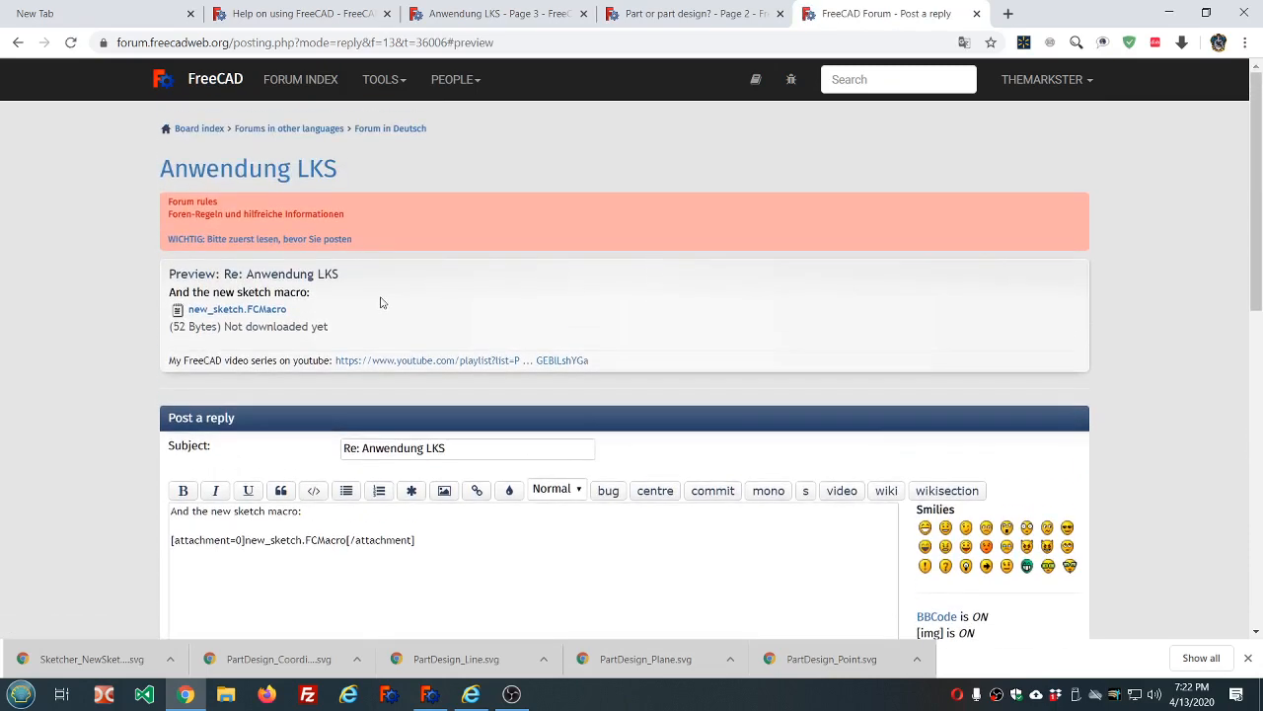
scroll(665, 305, "down", 3)
left_click(696, 463)
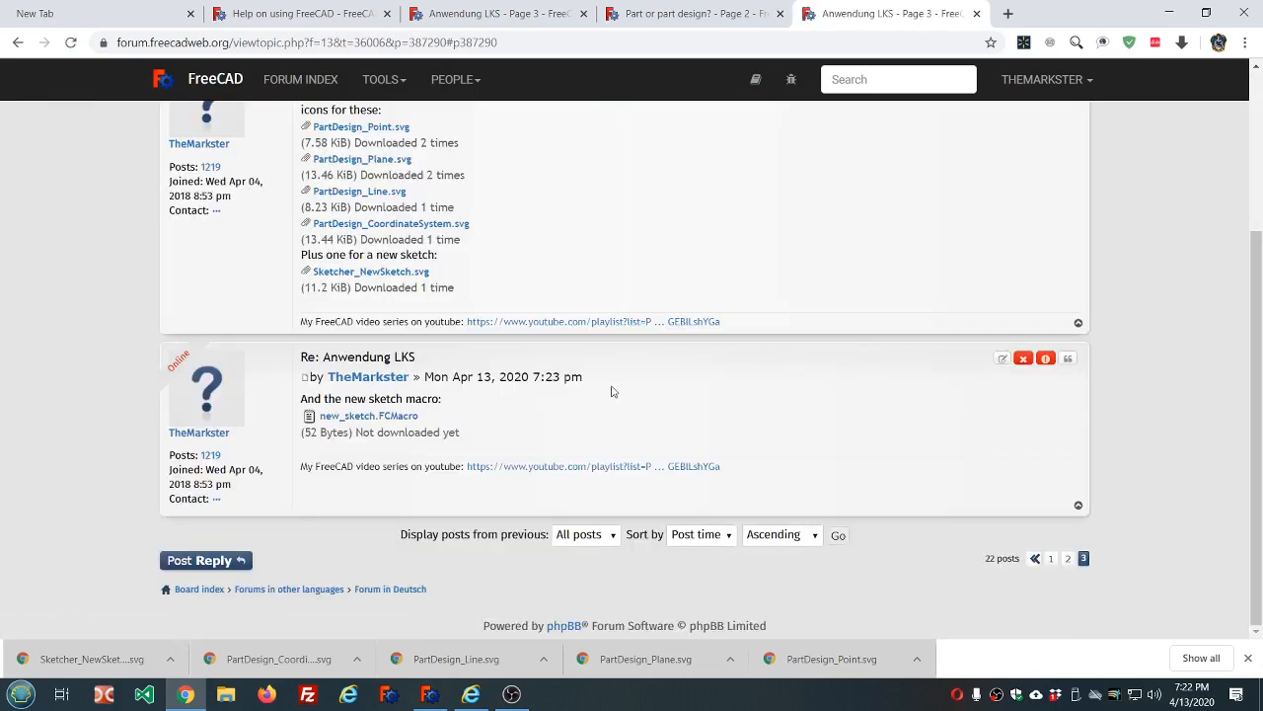
scroll(639, 382, "up", 2)
scroll(633, 360, "up", 1)
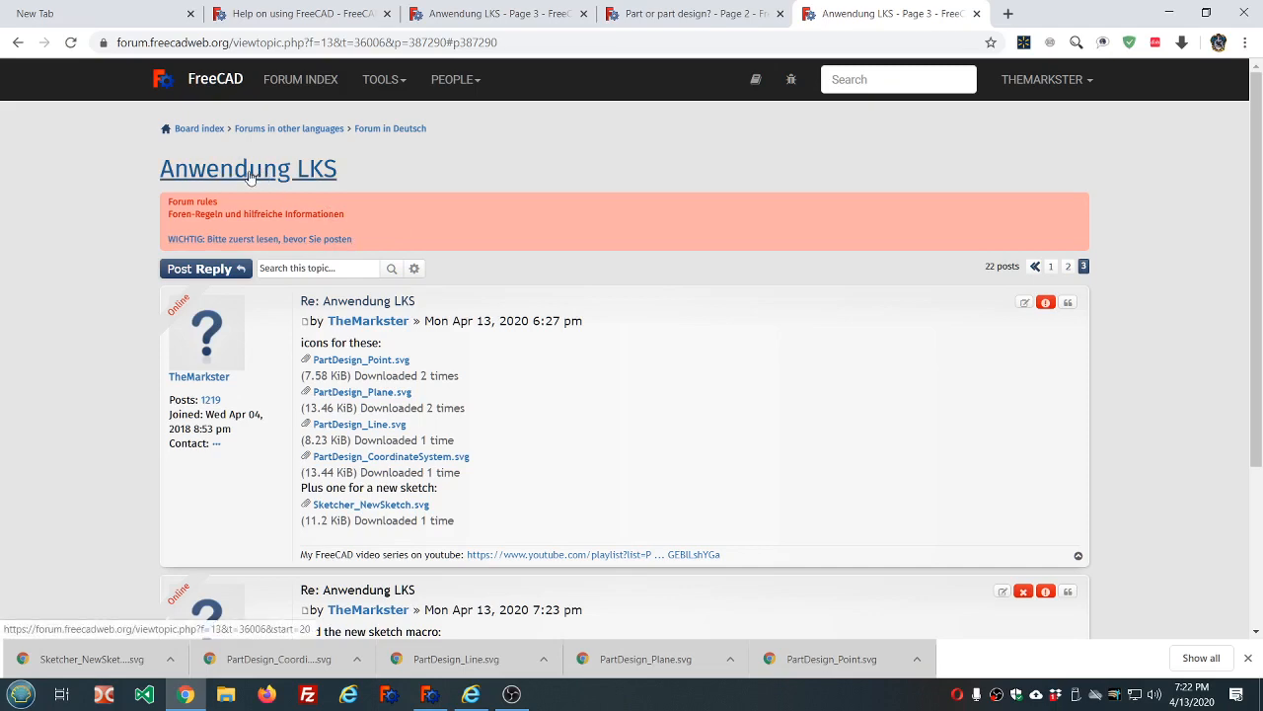
Step: Review the posted icon and new_sketch.FCMacro attachments on page 3 of the Anwendung LKS topic, glancing at the other open forum topics
scroll(555, 310, "down", 3)
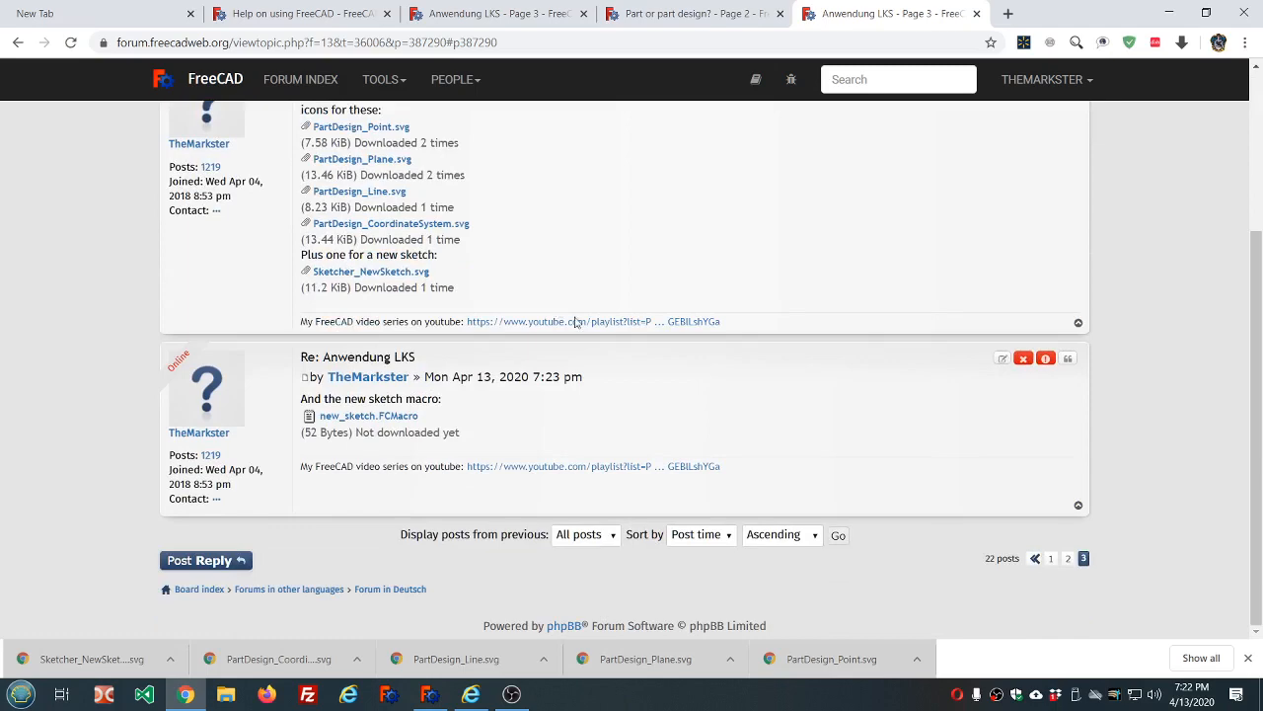
scroll(609, 328, "up", 1)
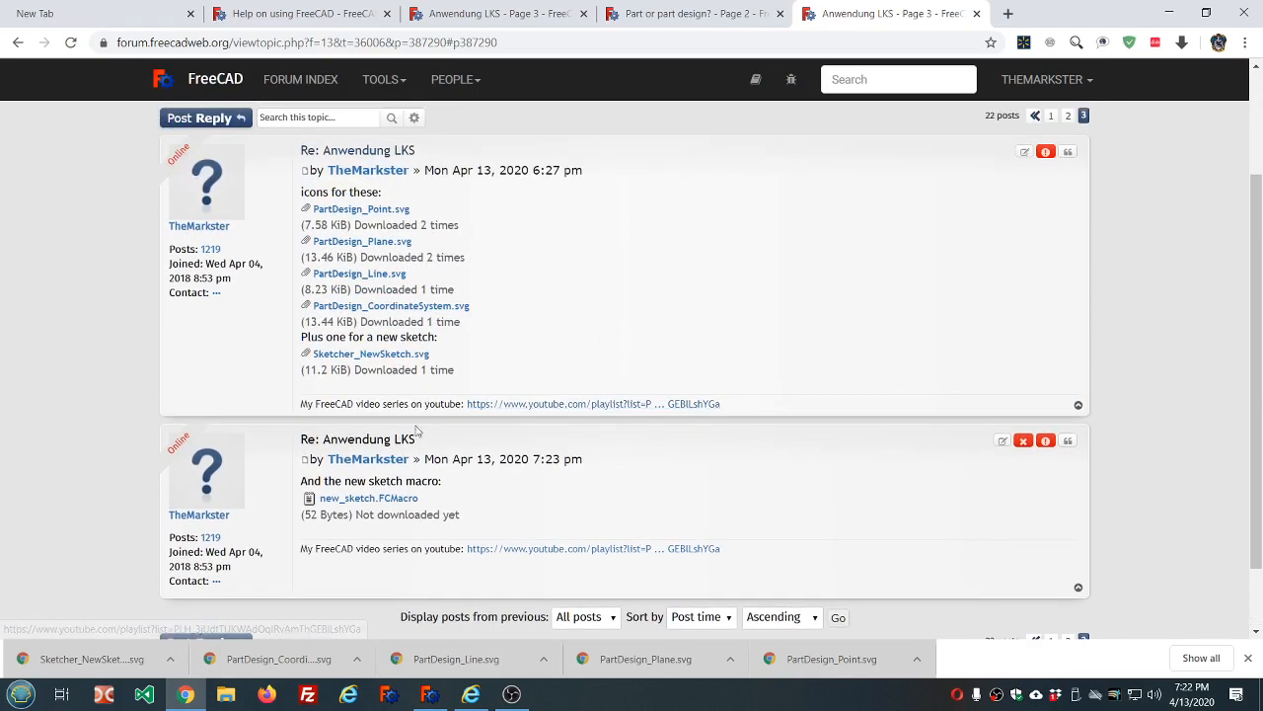
scroll(503, 262, "up", 1)
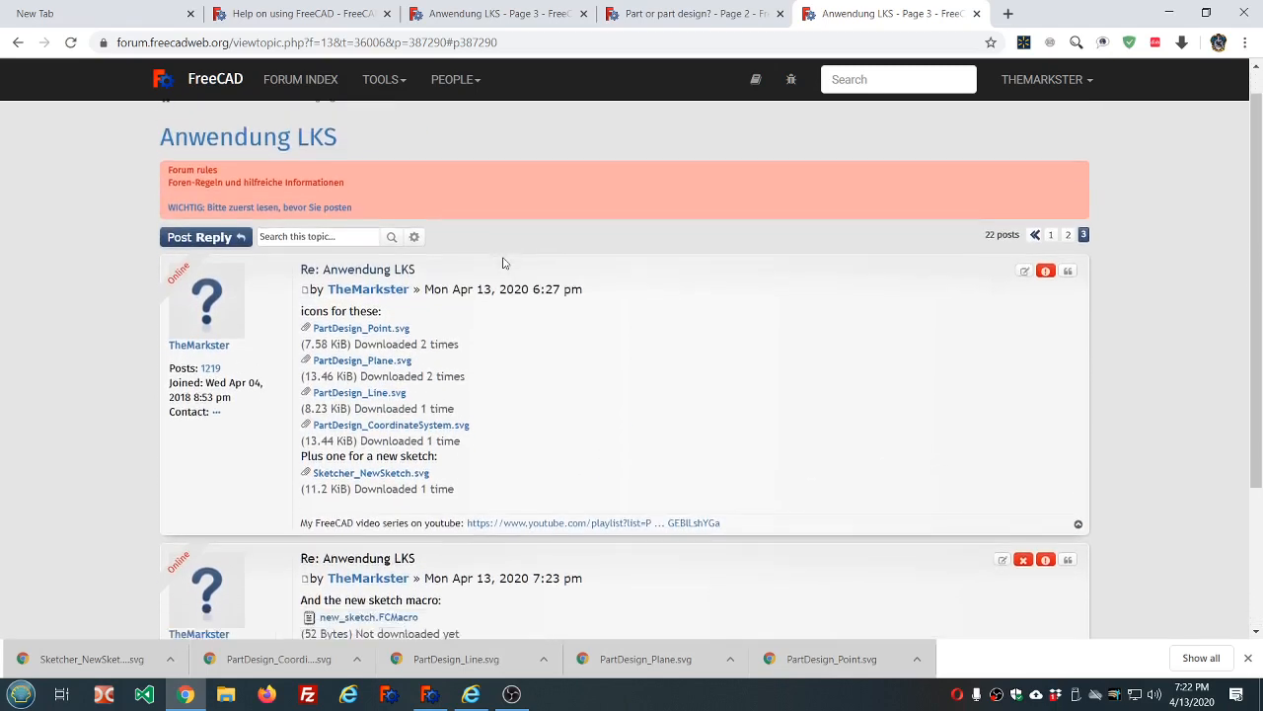
scroll(503, 263, "down", 2)
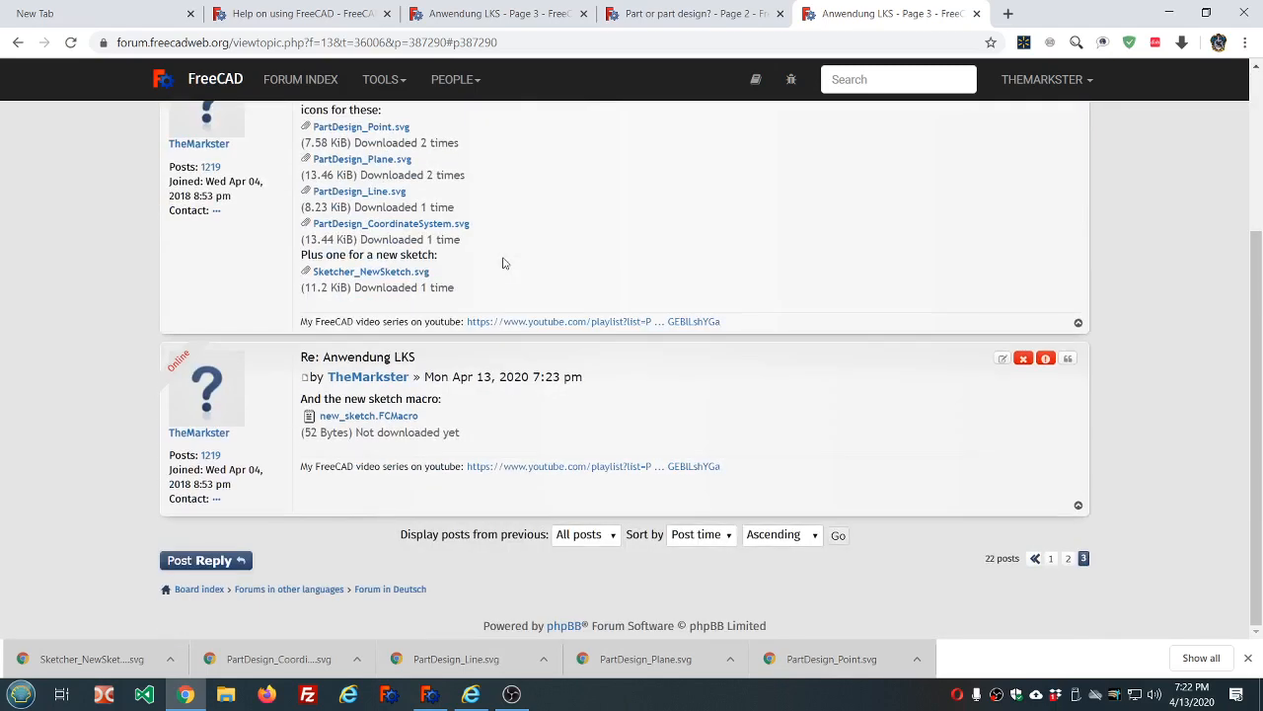
left_click(550, 20)
left_click(681, 20)
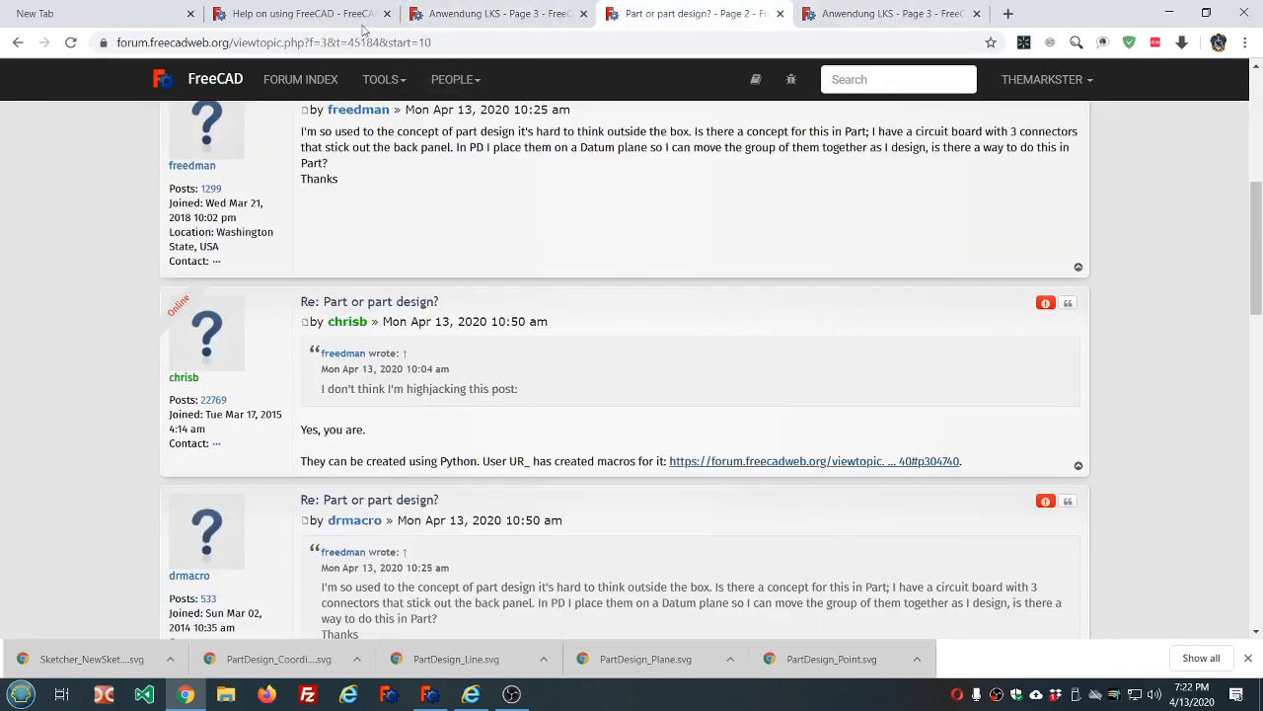
left_click(876, 10)
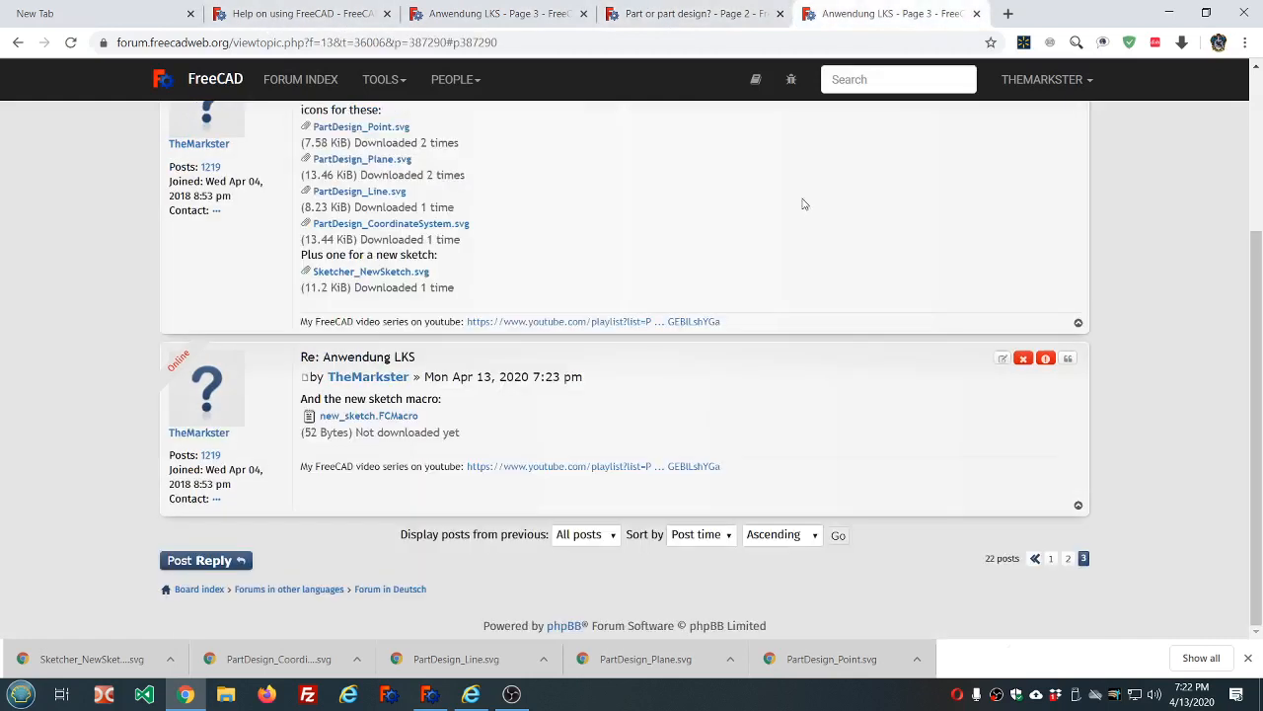
Step: Find the post with the AddDatum and AddCoordSystem macro downloads on page 1 of the topic, dismissing the translation prompt
left_click(1051, 559)
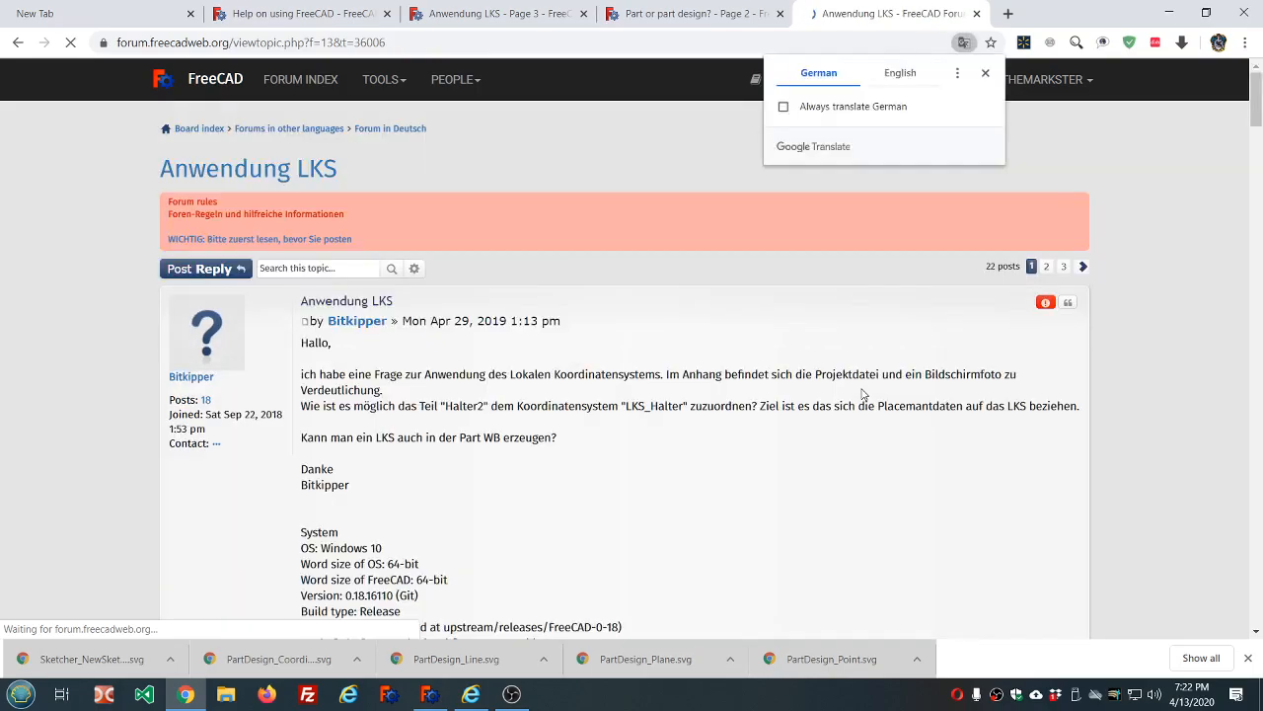
scroll(869, 293, "down", 15)
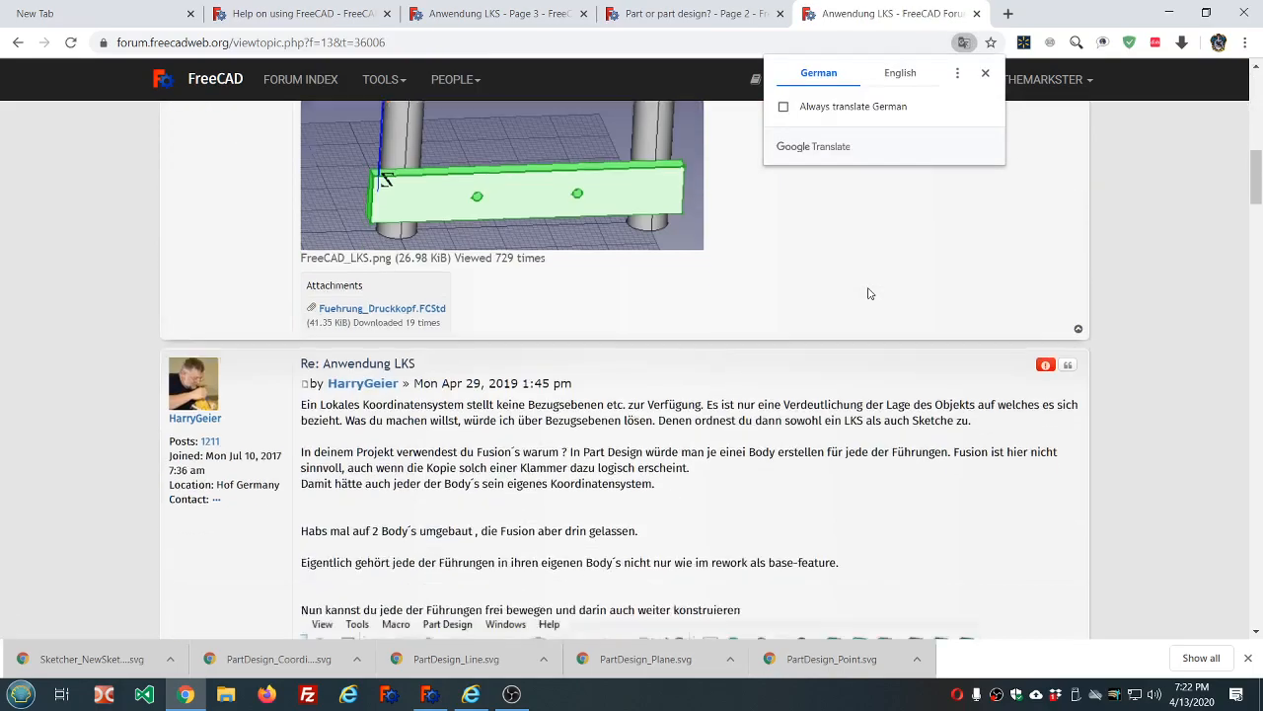
scroll(869, 291, "down", 6)
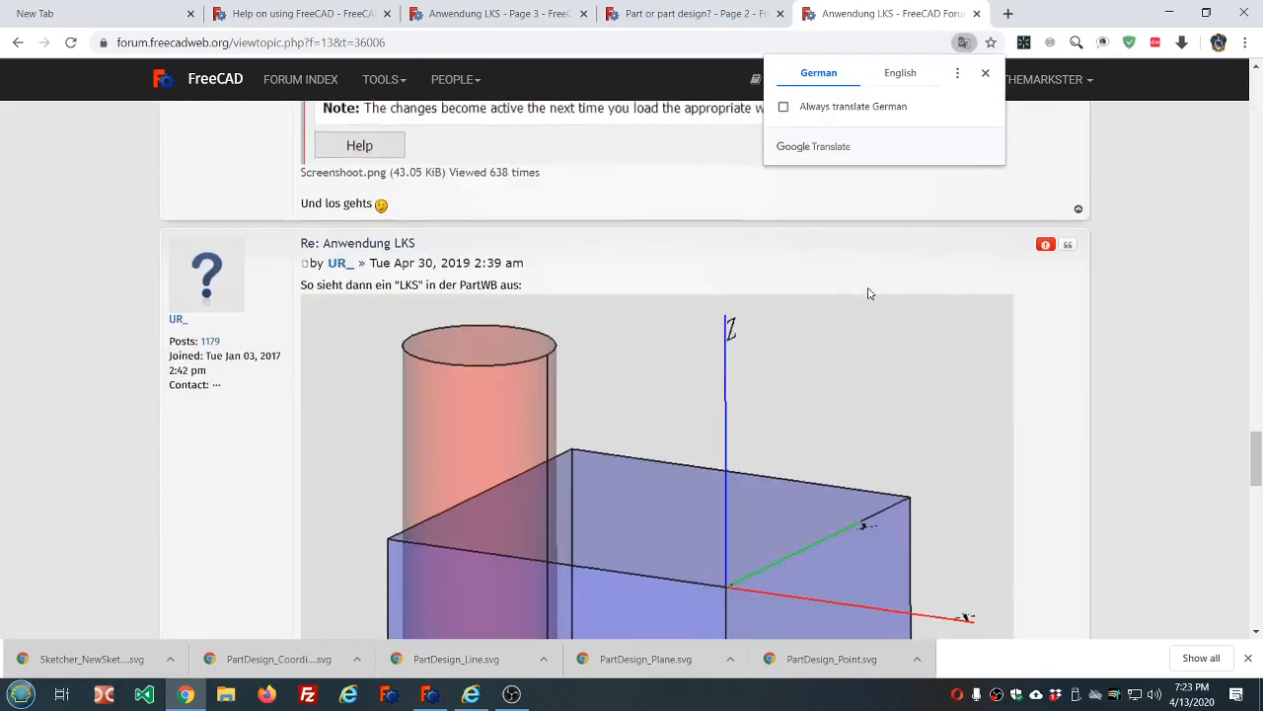
scroll(868, 288, "up", 3)
scroll(852, 282, "up", 2)
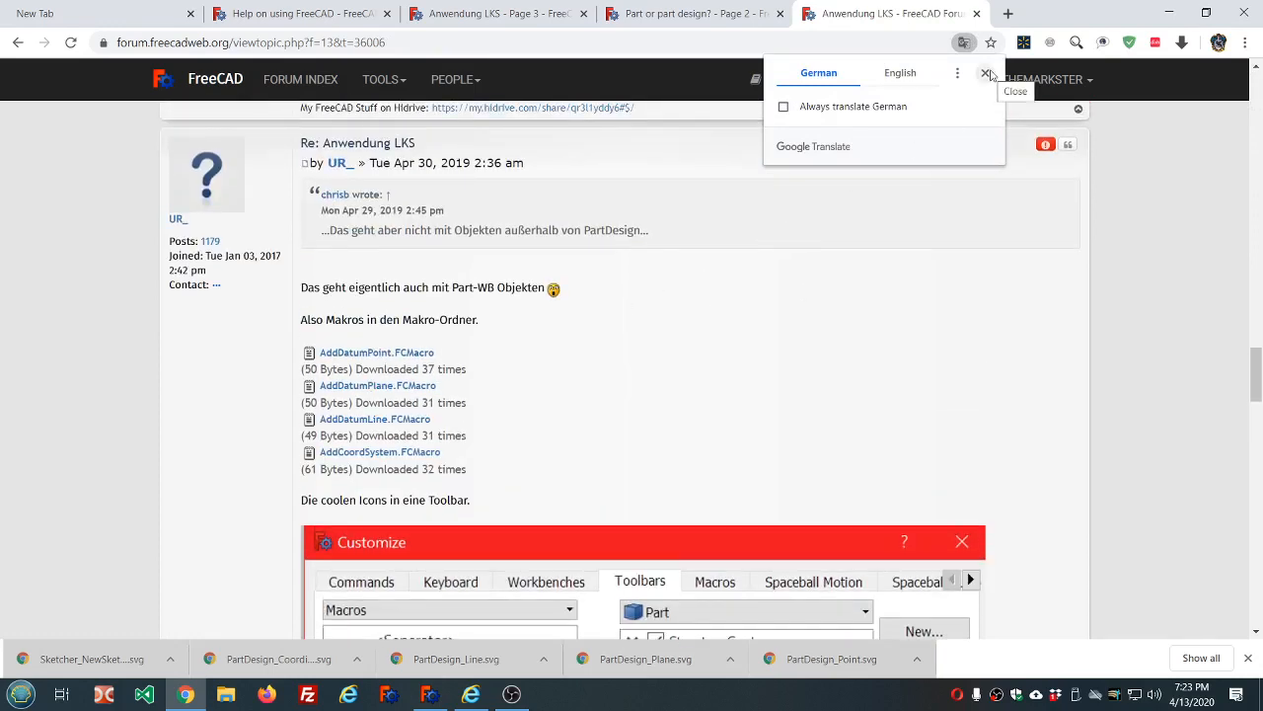
left_click(986, 74)
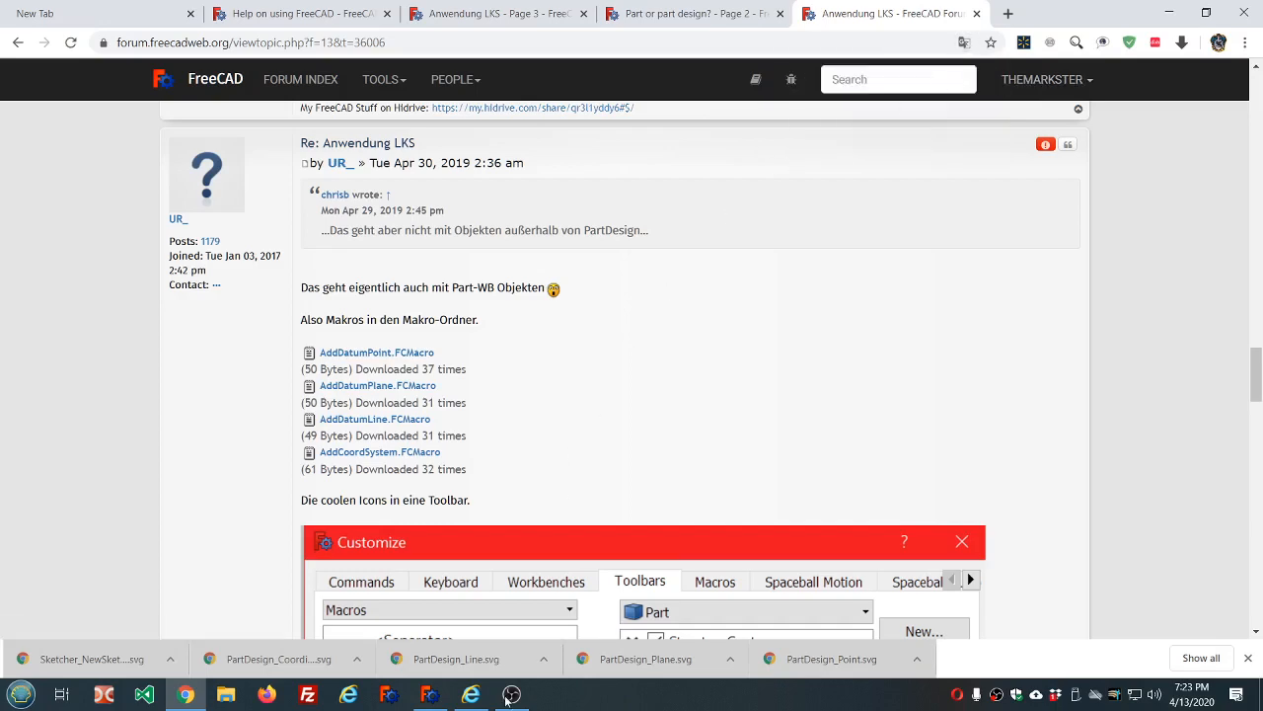
Step: Switch to FreeCAD, check the user macros location in the macro execution dialog, and close it without running a macro
left_click(430, 694)
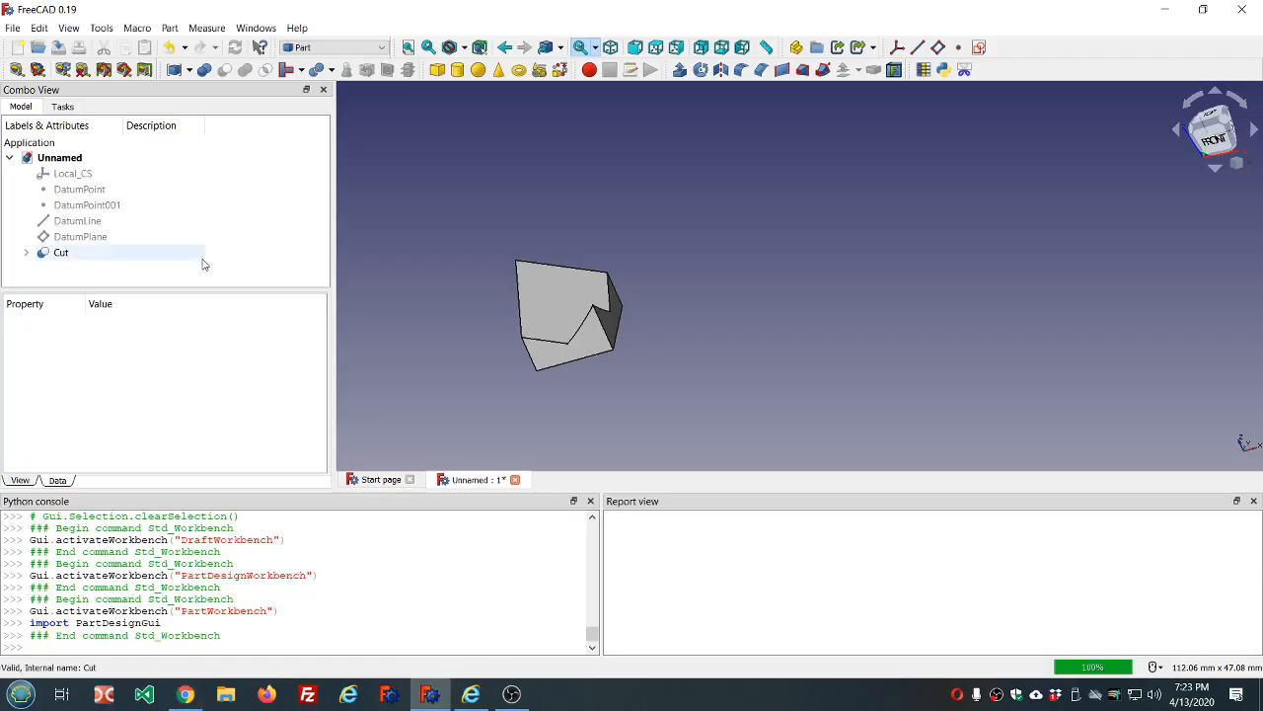
left_click(137, 27)
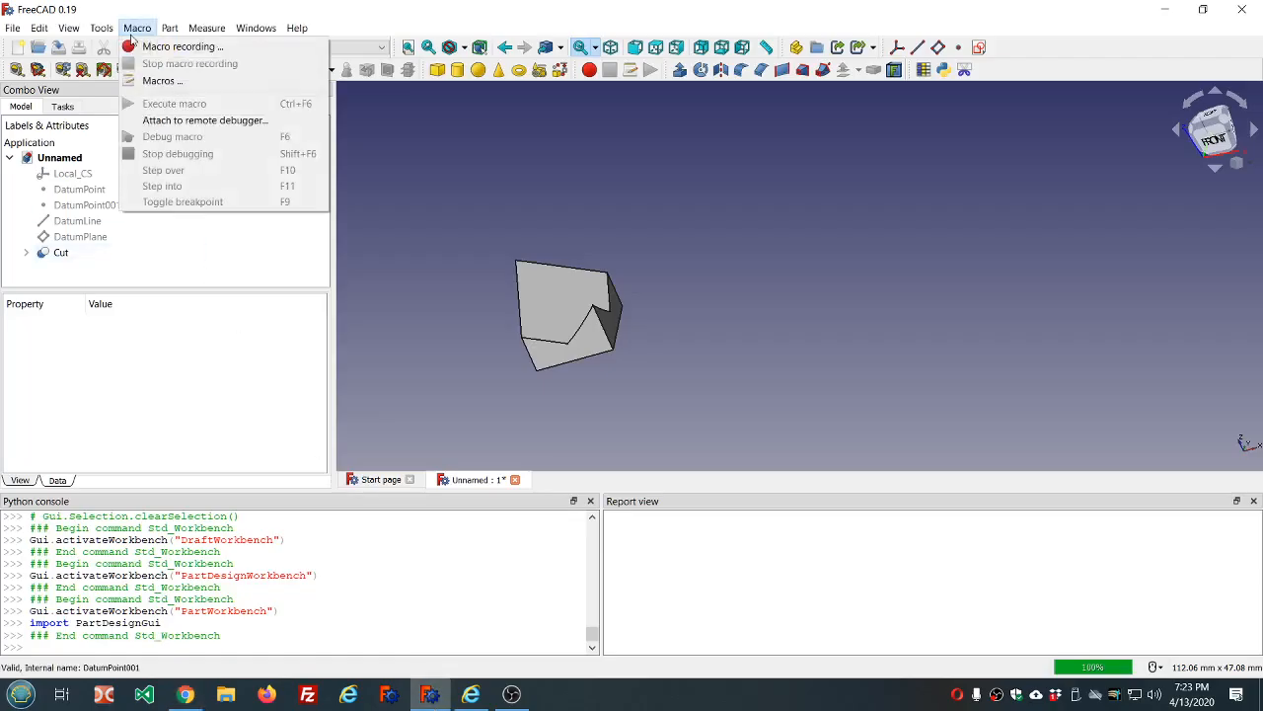
left_click(187, 86)
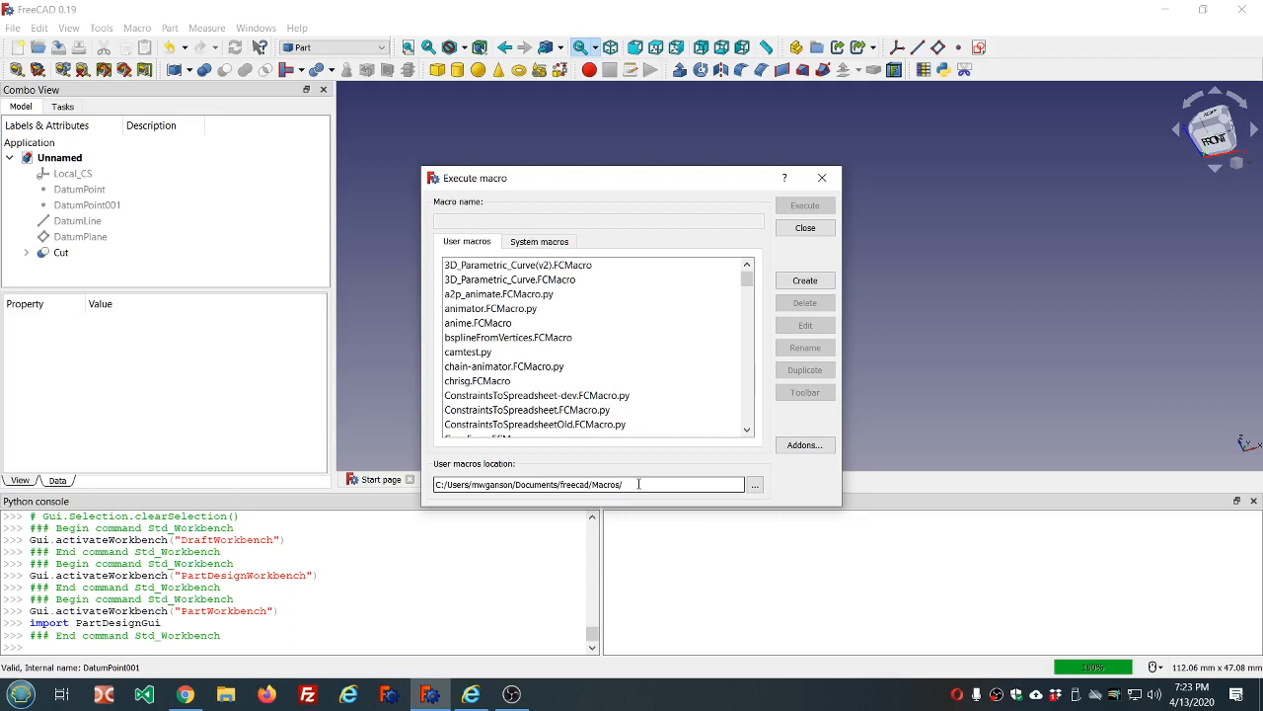
left_click(805, 230)
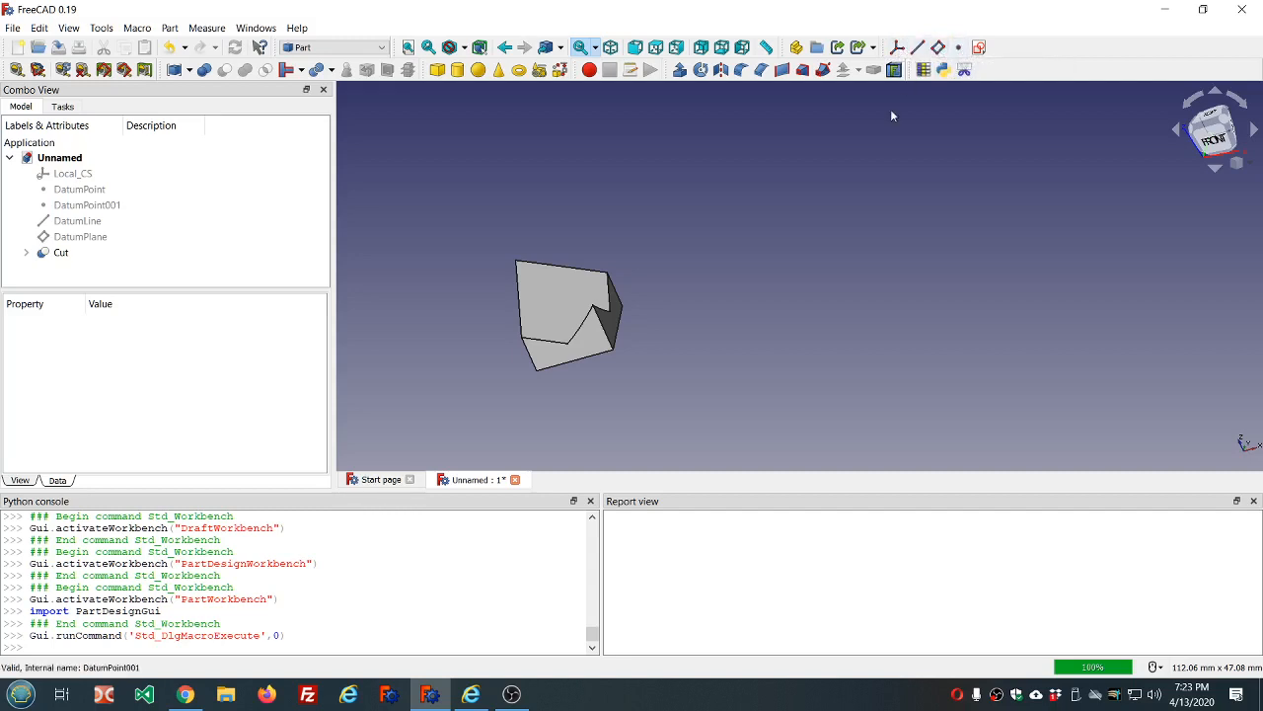
Step: Open the icon chooser for the ss macro in the custom macro settings
right_click(987, 77)
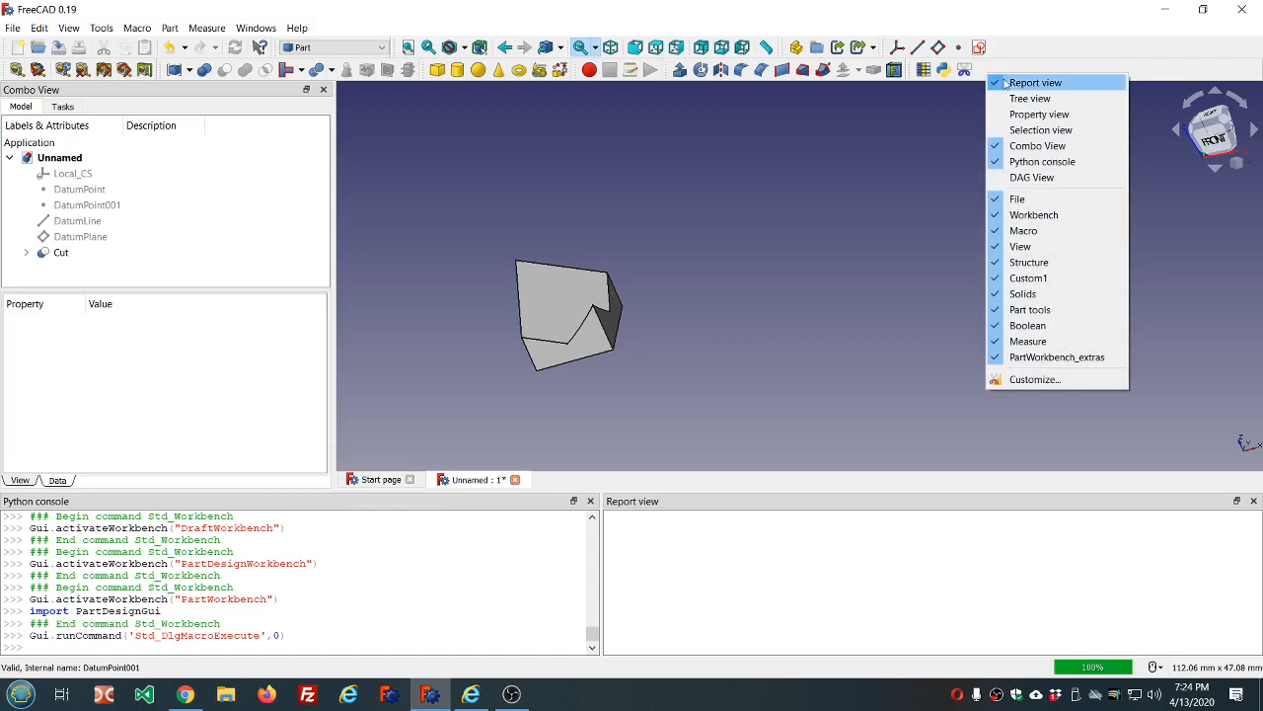
left_click(1021, 376)
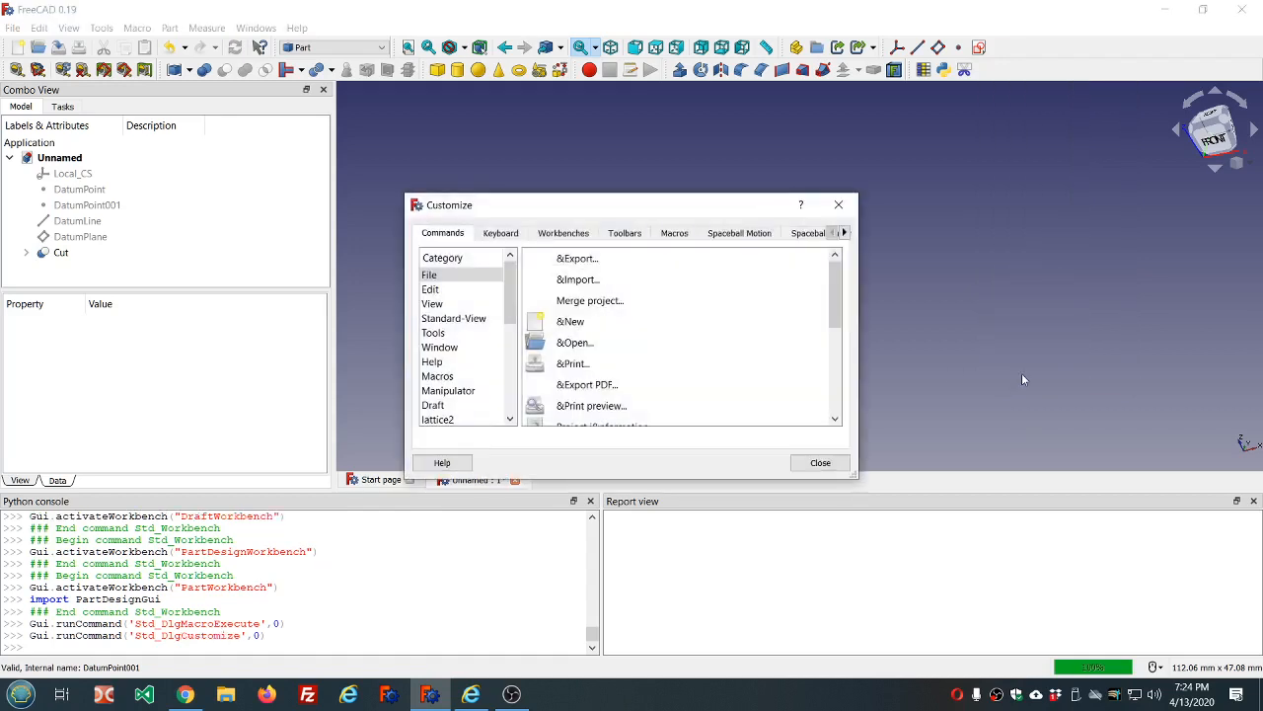
left_click(674, 233)
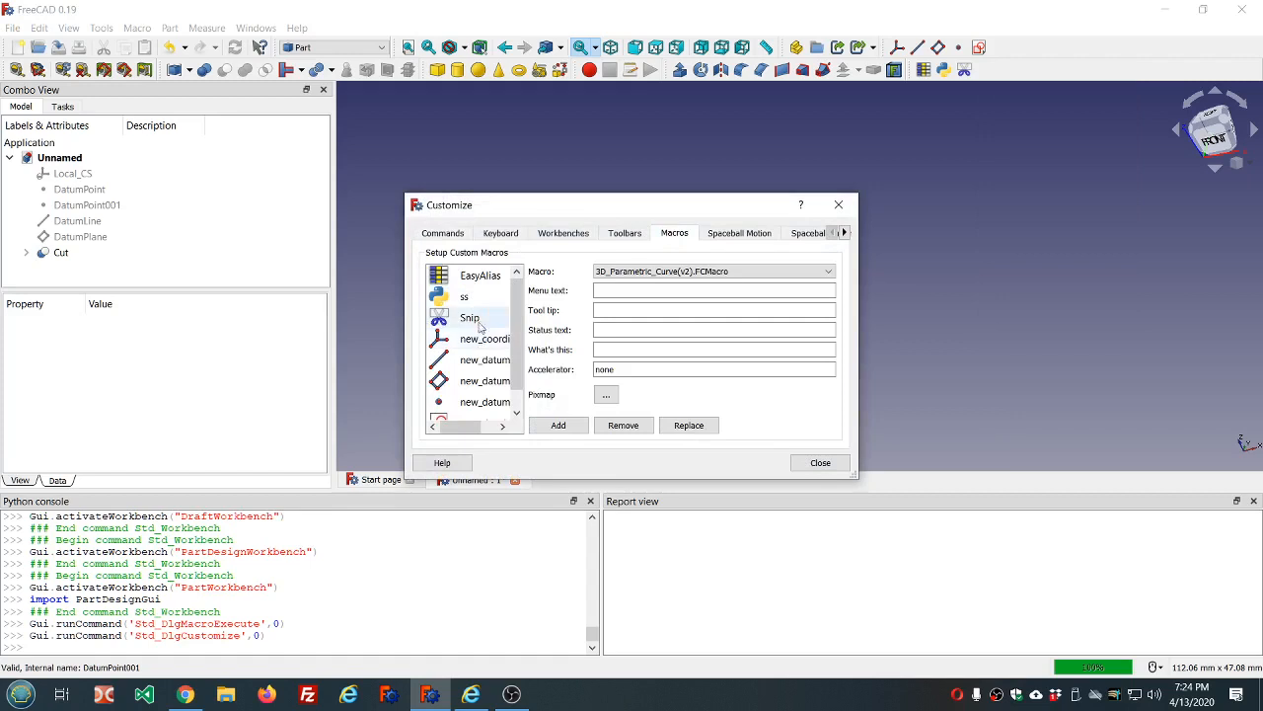
left_click(462, 297)
left_click(604, 396)
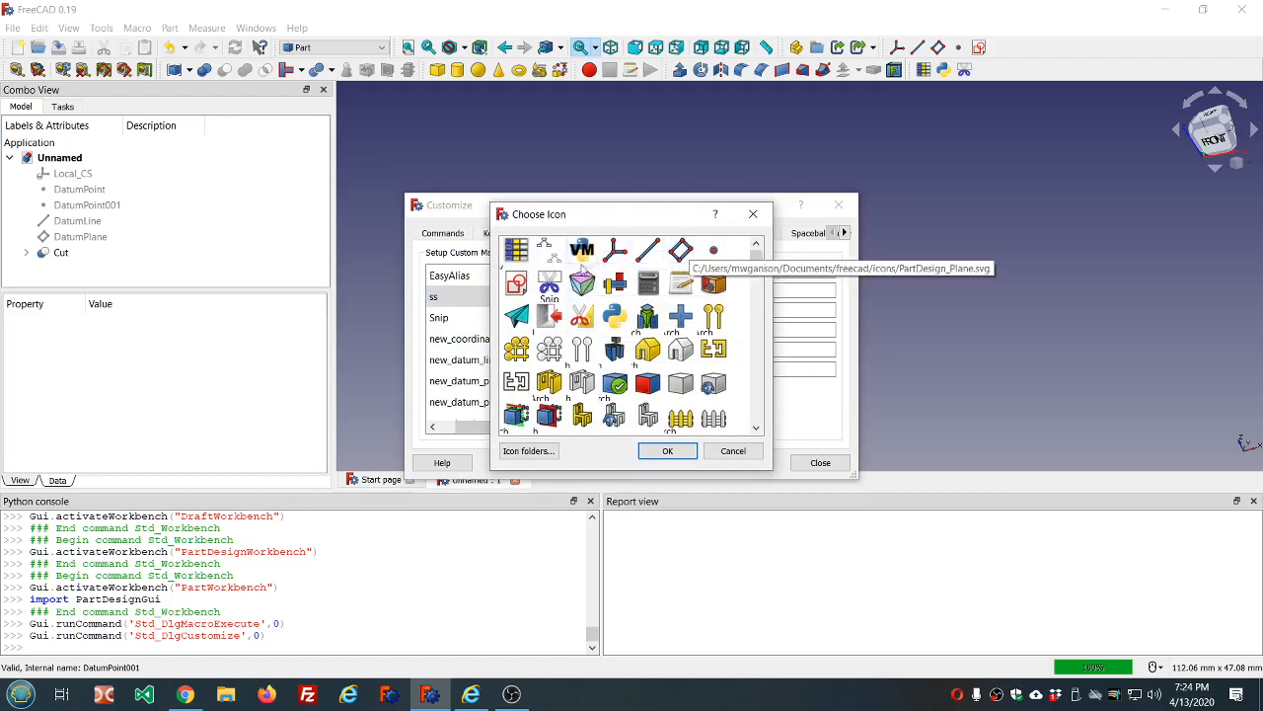
Step: Browse the macro icon collection for the PartDesign coordinate system, line, plane and point icons, and return to the start of the list
scroll(632, 291, "down", 5)
scroll(642, 296, "down", 5)
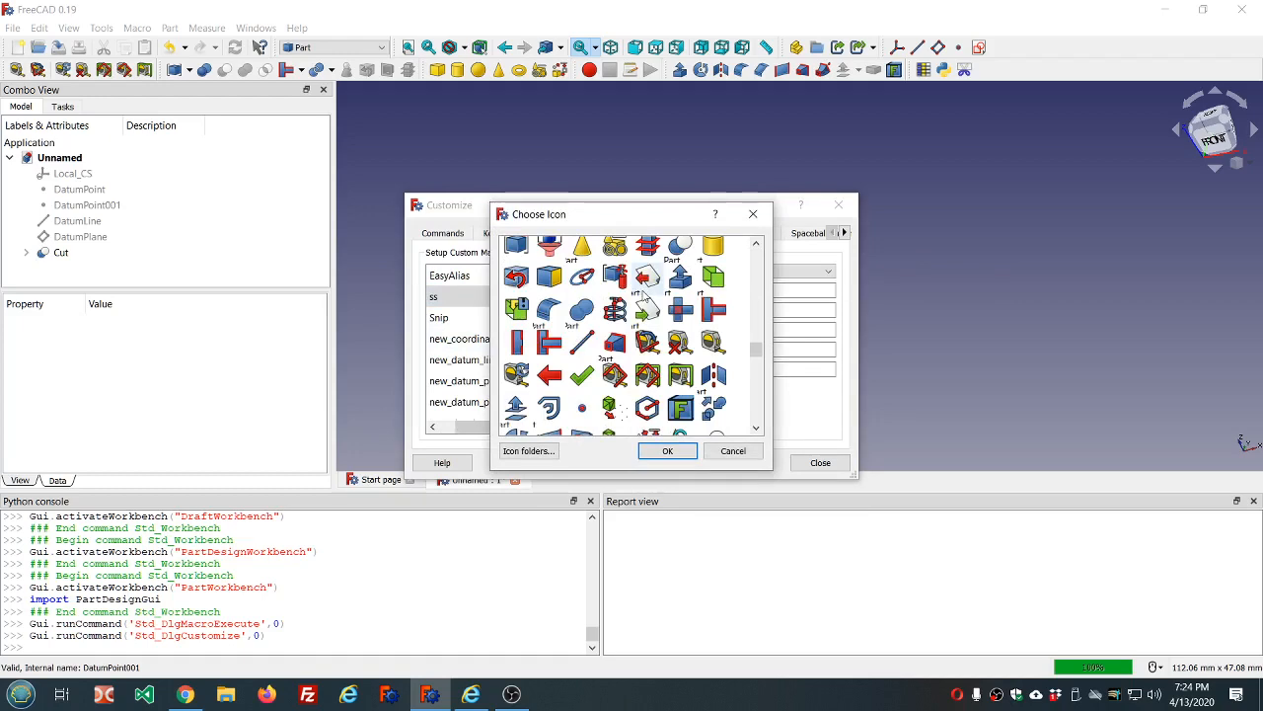
scroll(644, 294, "down", 4)
scroll(643, 294, "down", 6)
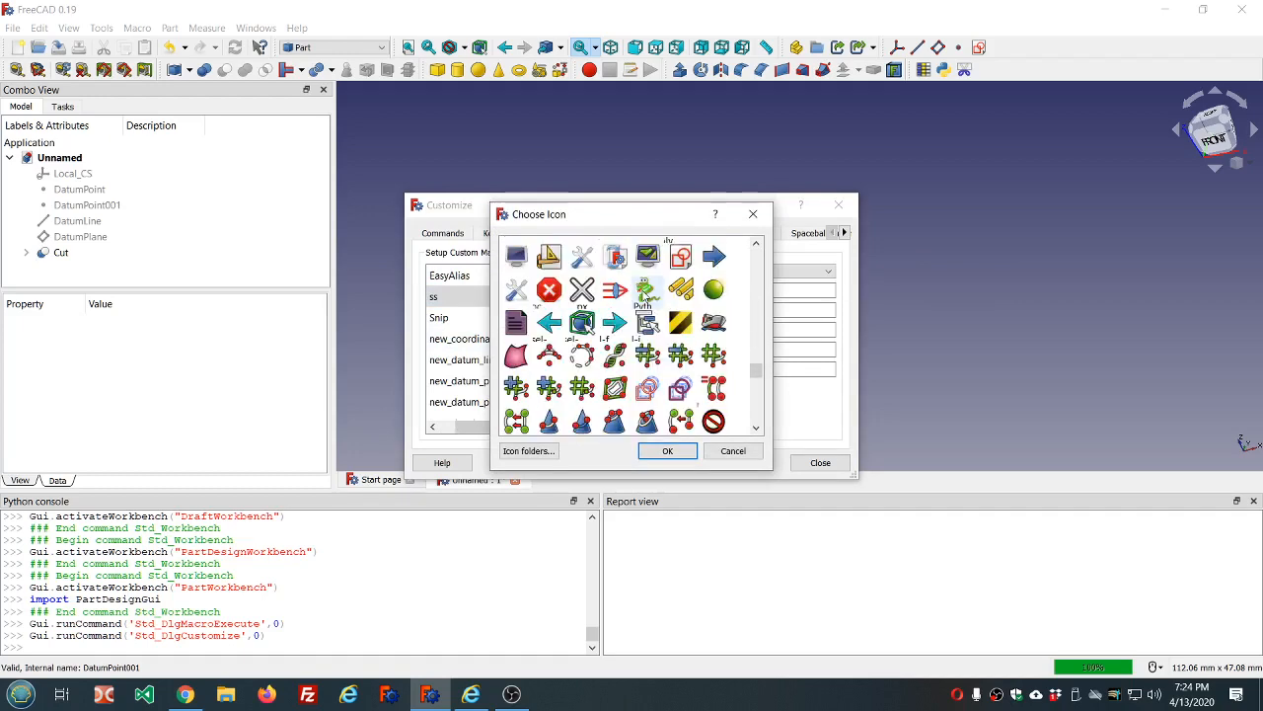
scroll(644, 296, "down", 6)
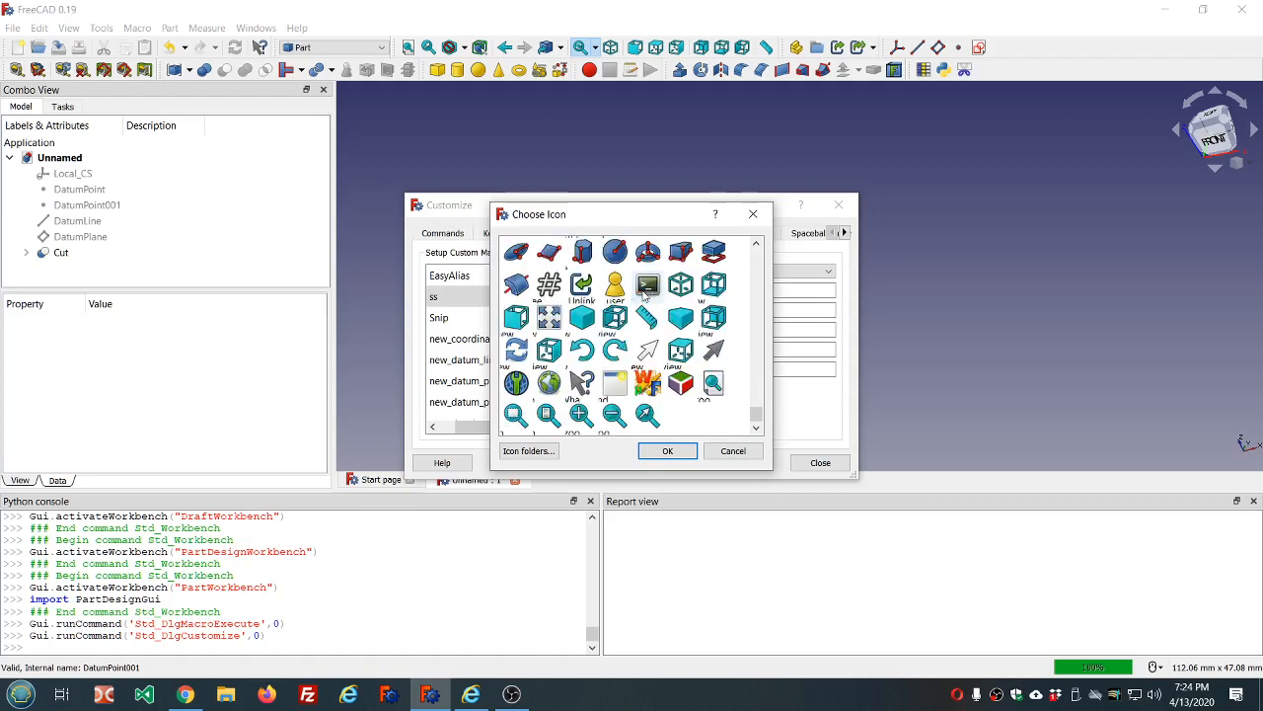
scroll(643, 294, "up", 4)
scroll(644, 294, "up", 2)
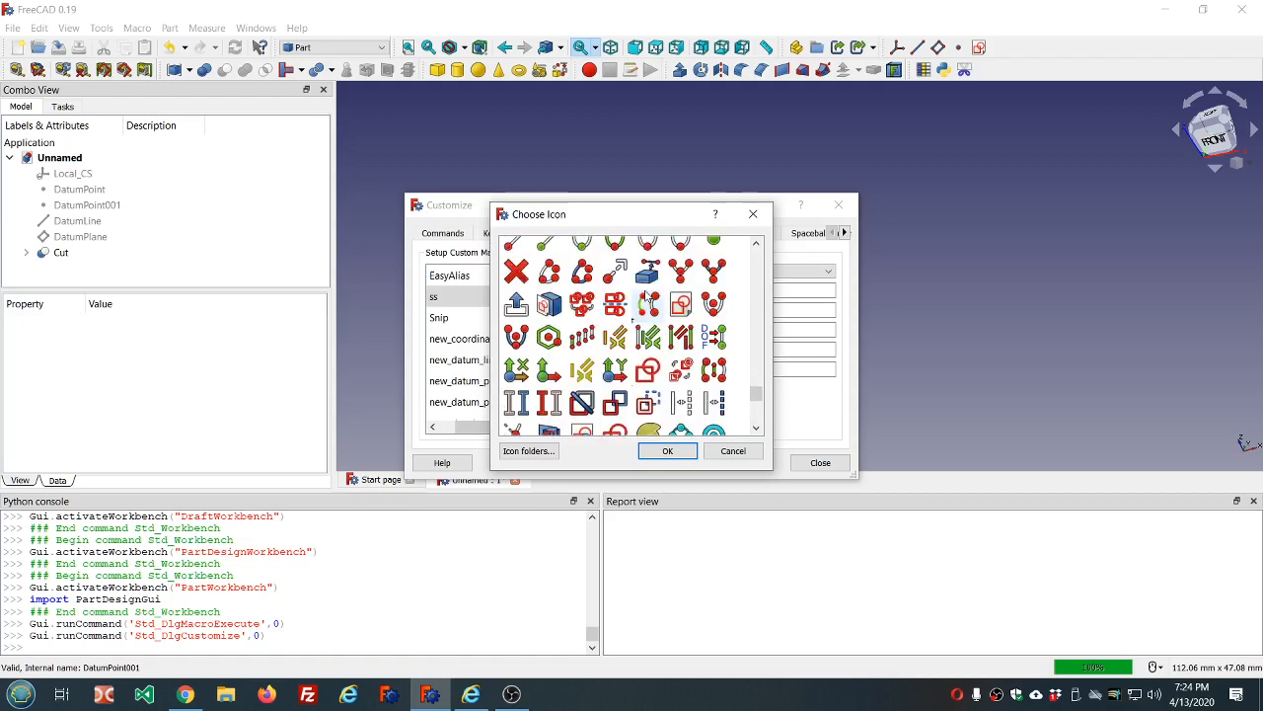
scroll(646, 295, "up", 8)
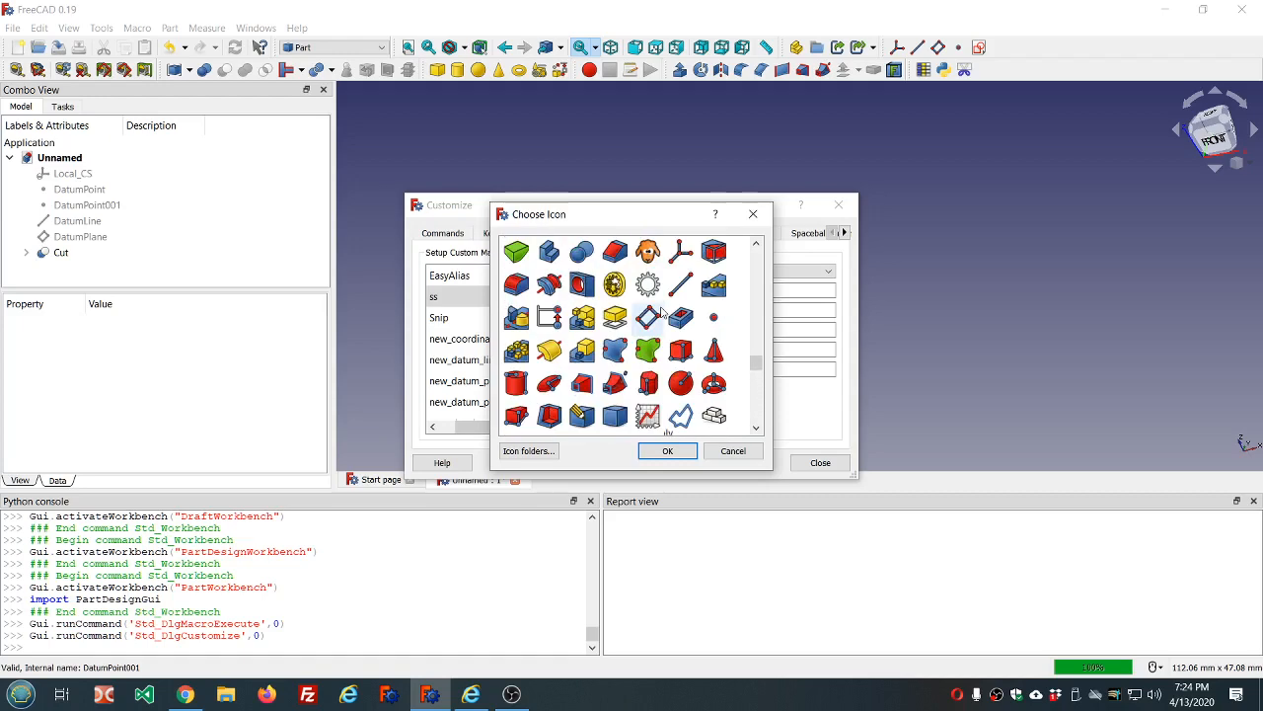
scroll(661, 312, "up", 2)
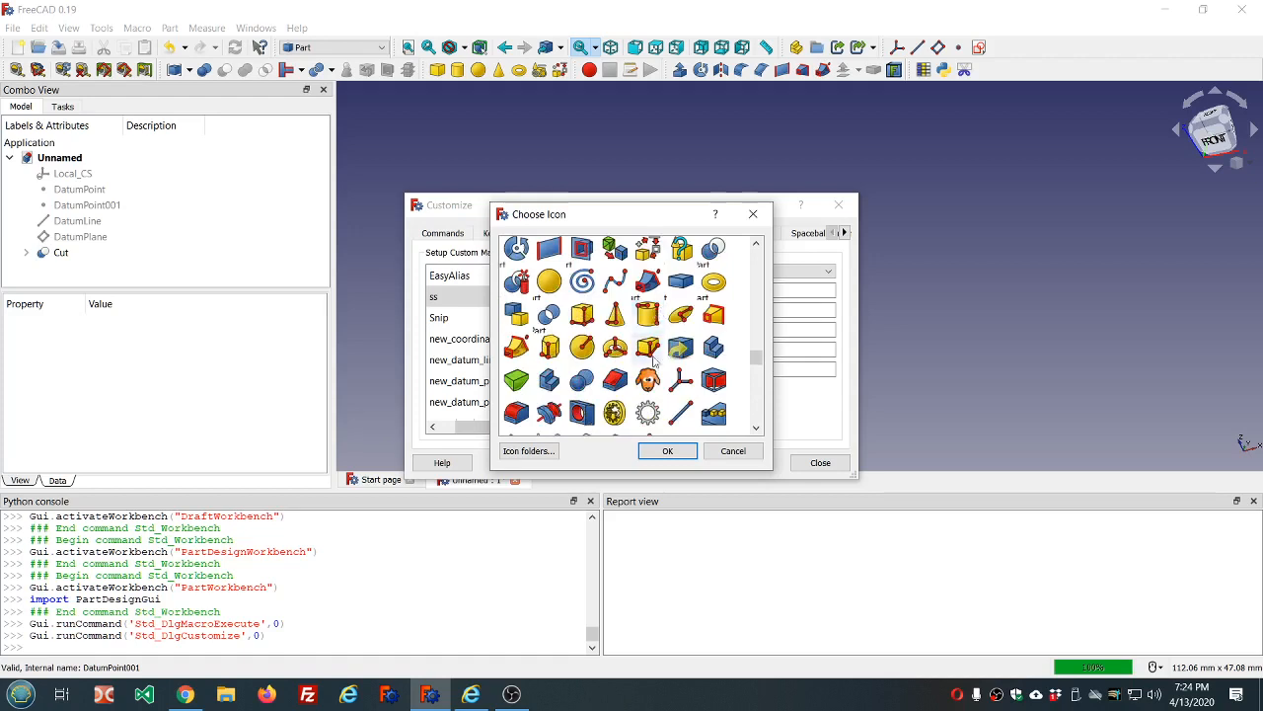
scroll(671, 321, "down", 2)
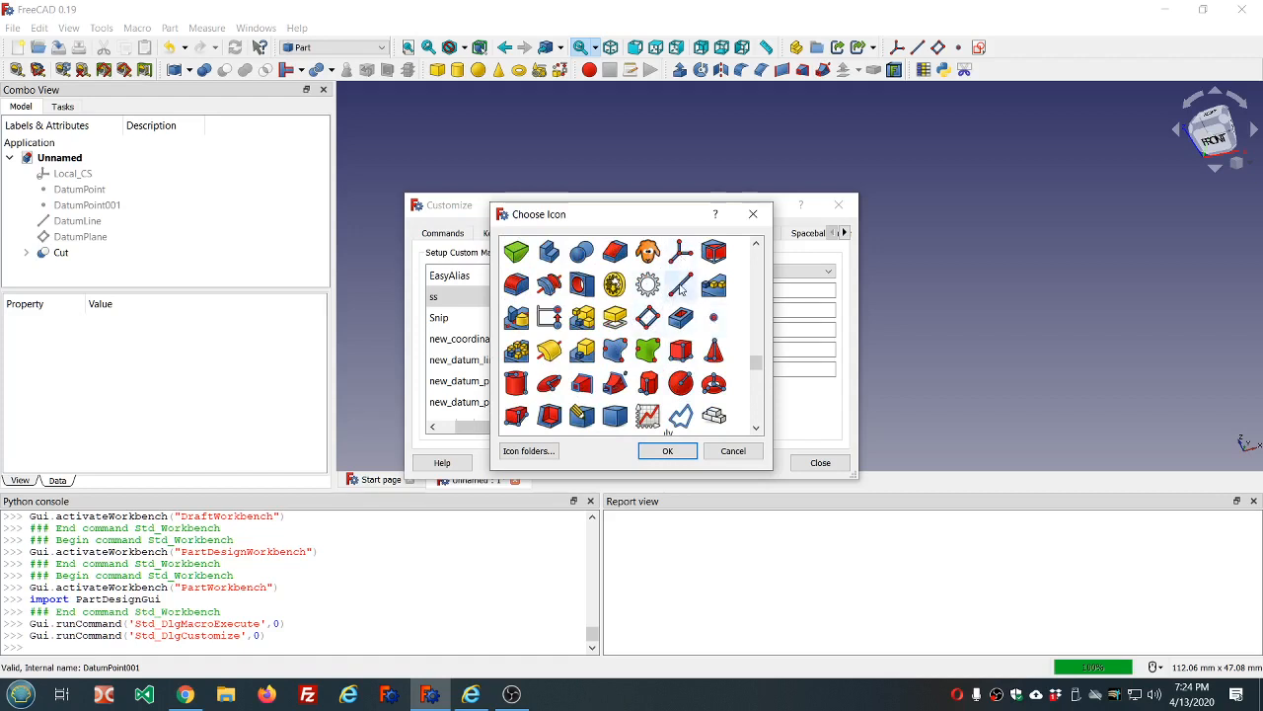
scroll(681, 286, "up", 2)
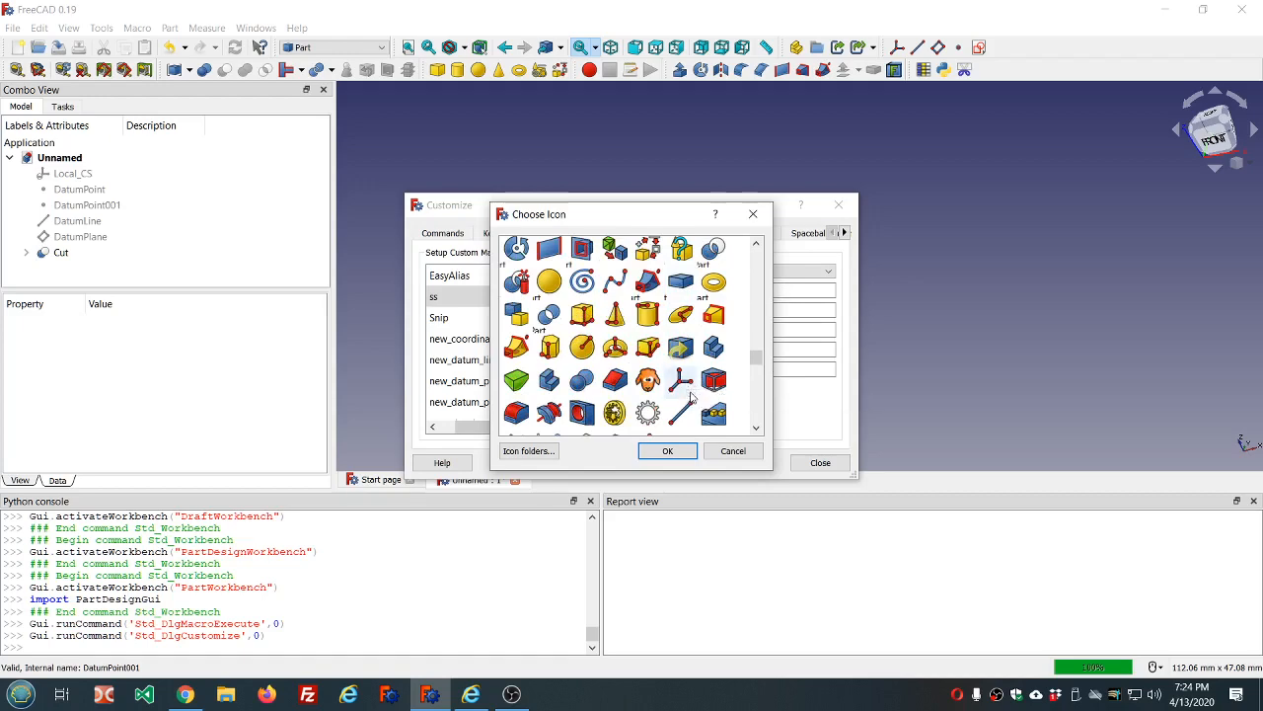
scroll(690, 390, "up", 4)
scroll(691, 397, "up", 3)
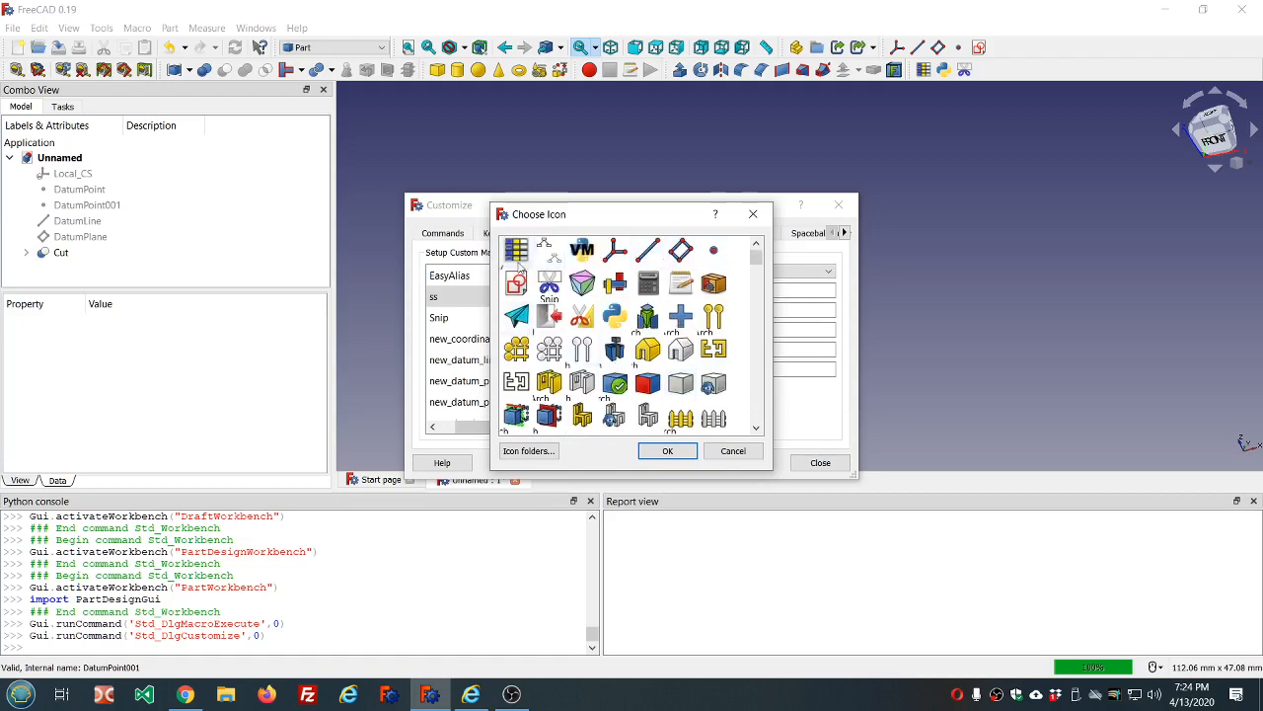
Step: Check the file names of the built-in parametric line and datum plane icons, and close the icon chooser and customization dialog without choosing an icon
scroll(647, 296, "down", 5)
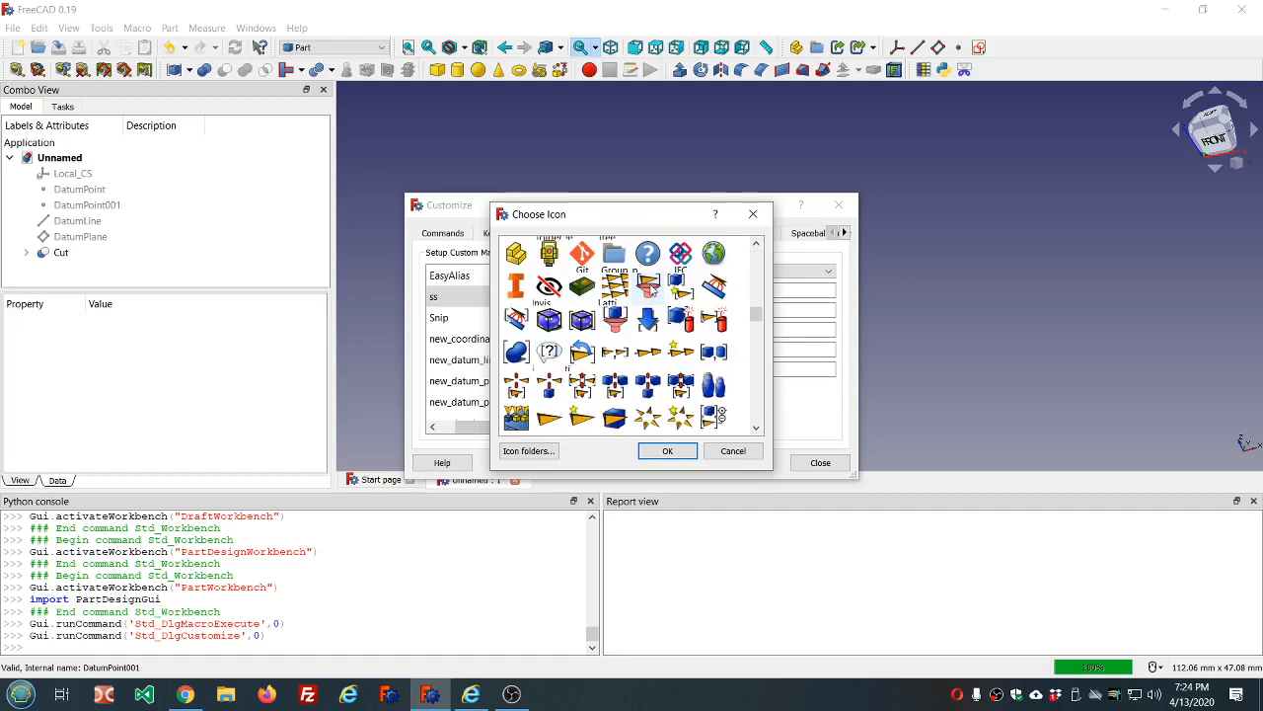
scroll(632, 346, "down", 6)
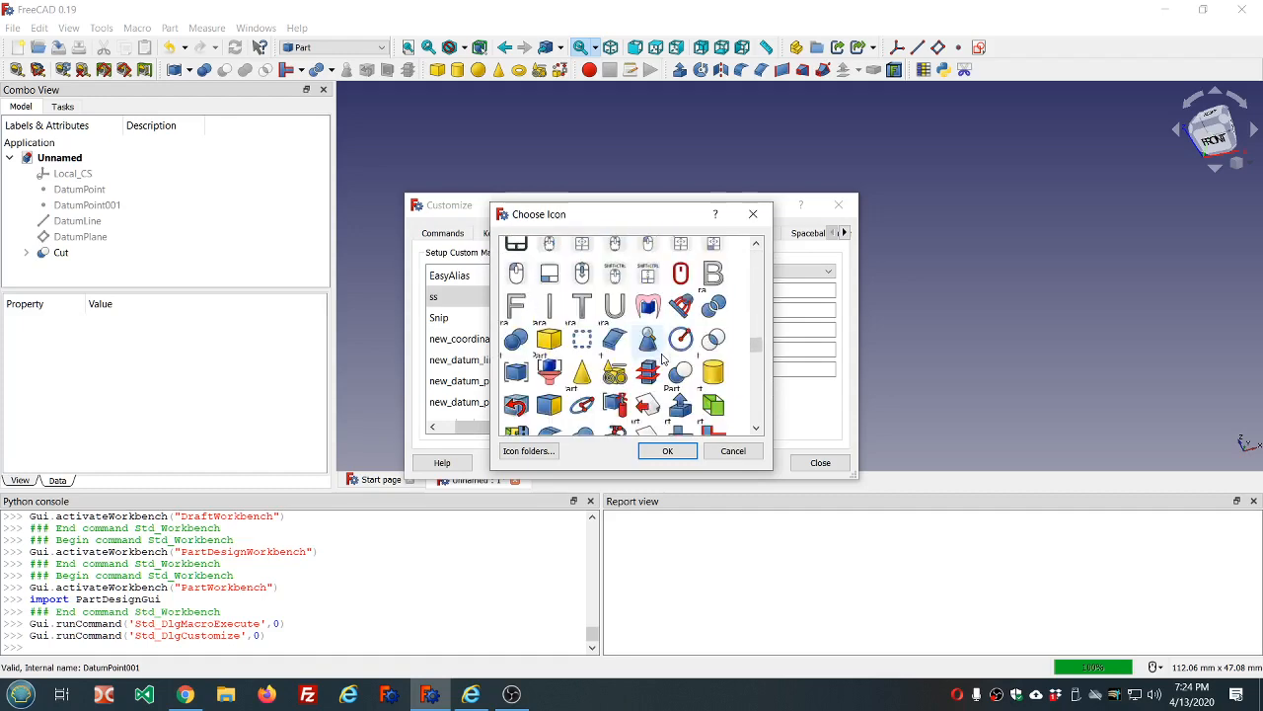
scroll(663, 358, "up", 2)
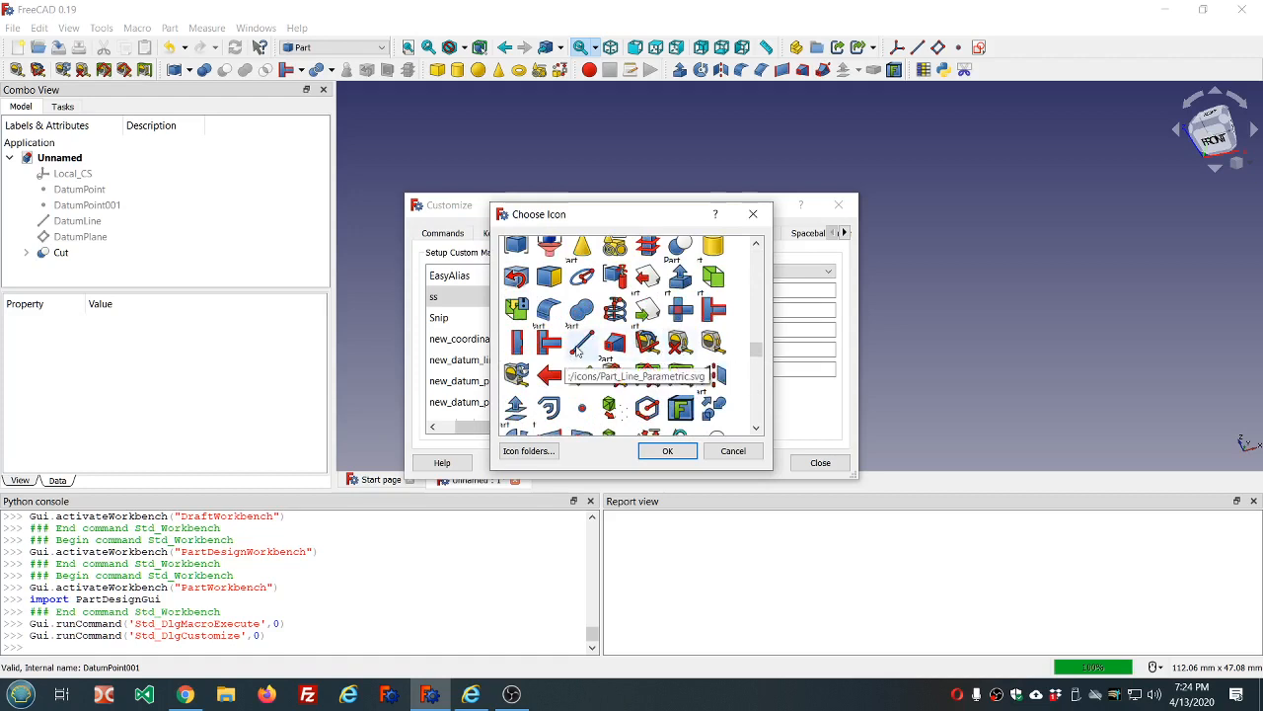
scroll(586, 414, "down", 3)
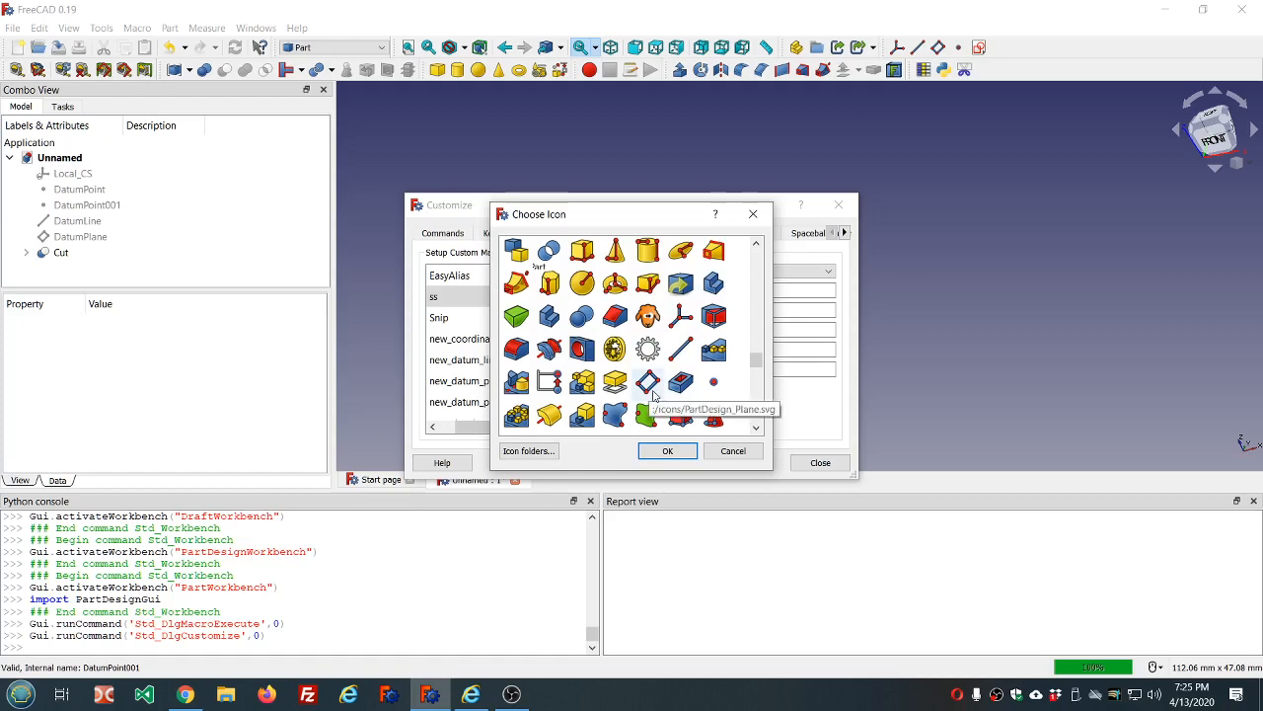
scroll(647, 395, "up", 10)
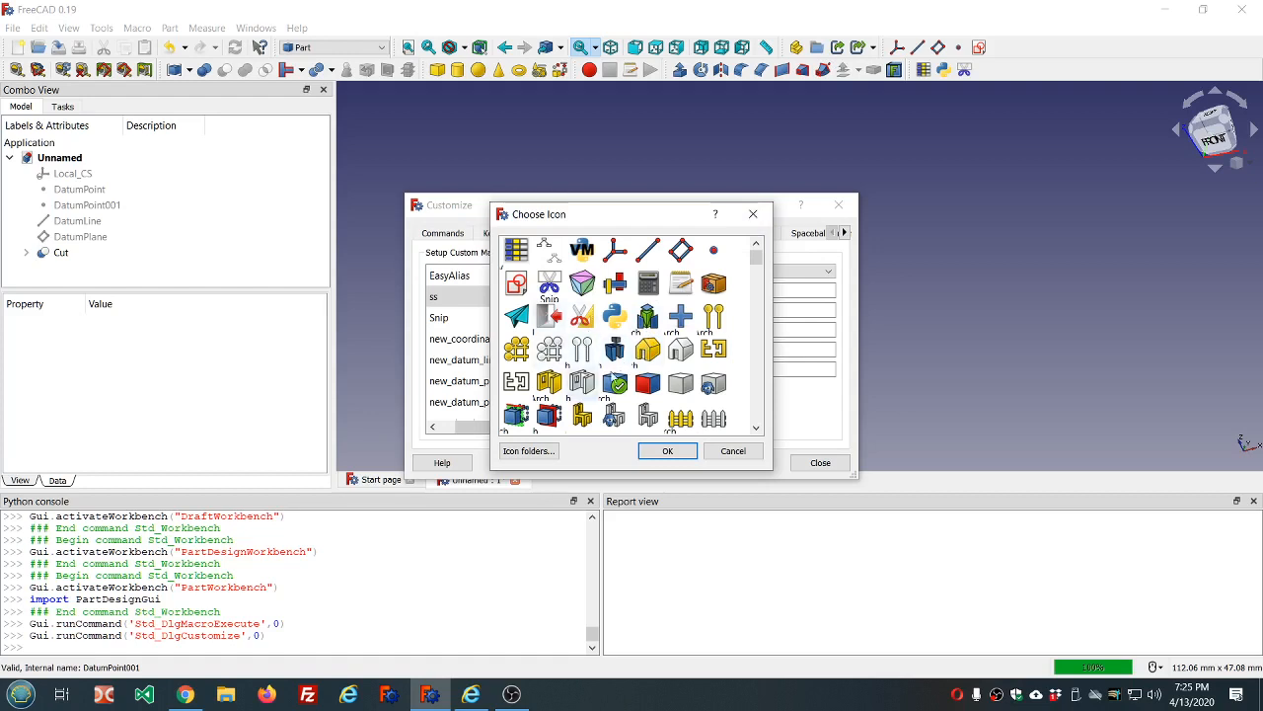
left_click(735, 453)
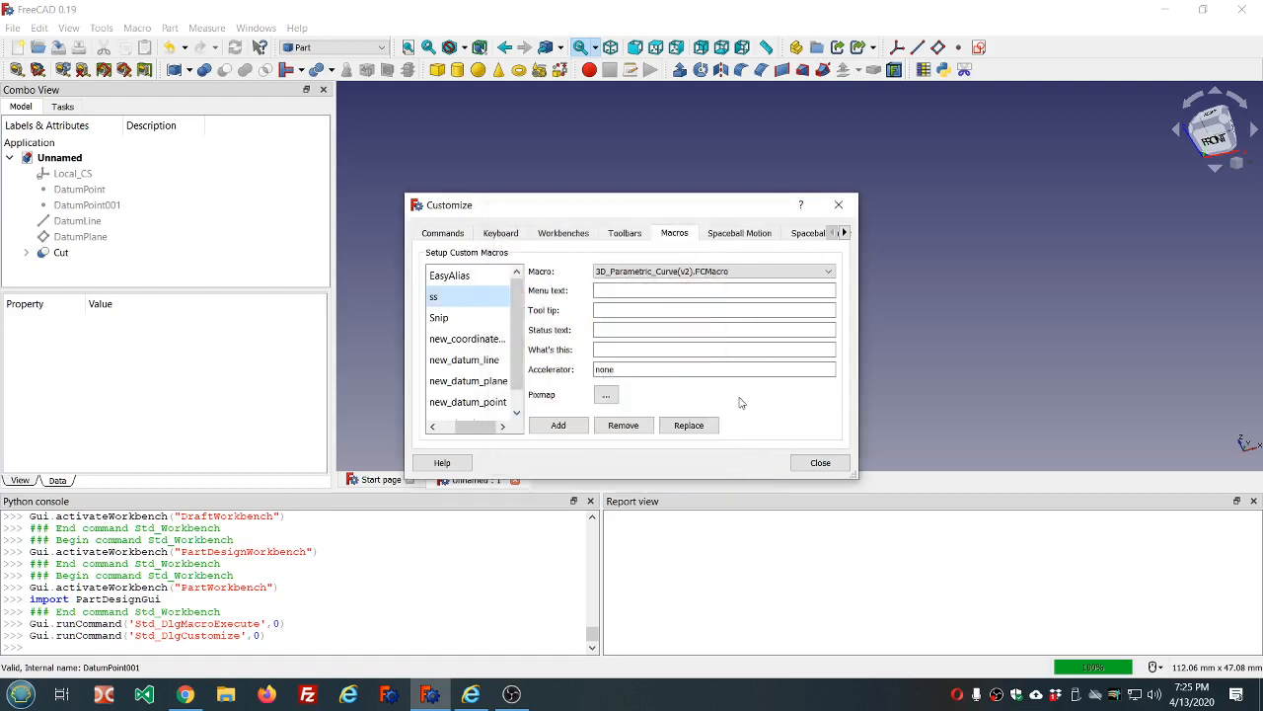
left_click(820, 463)
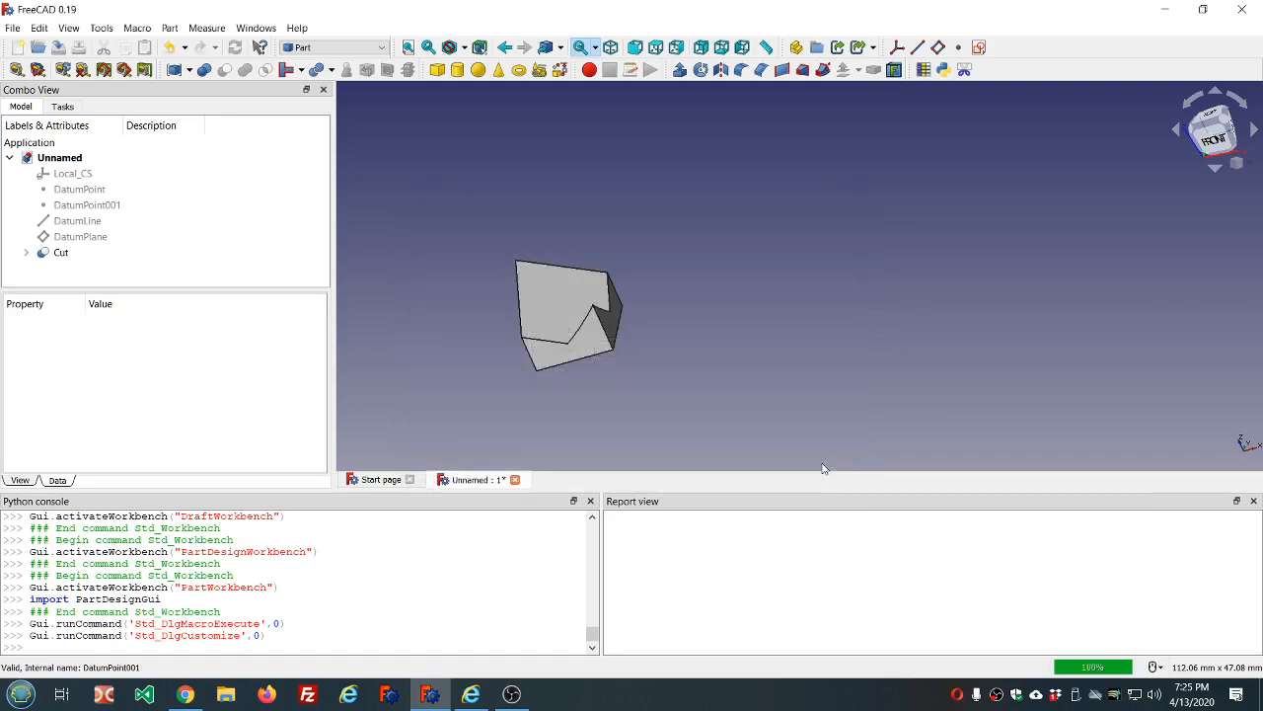